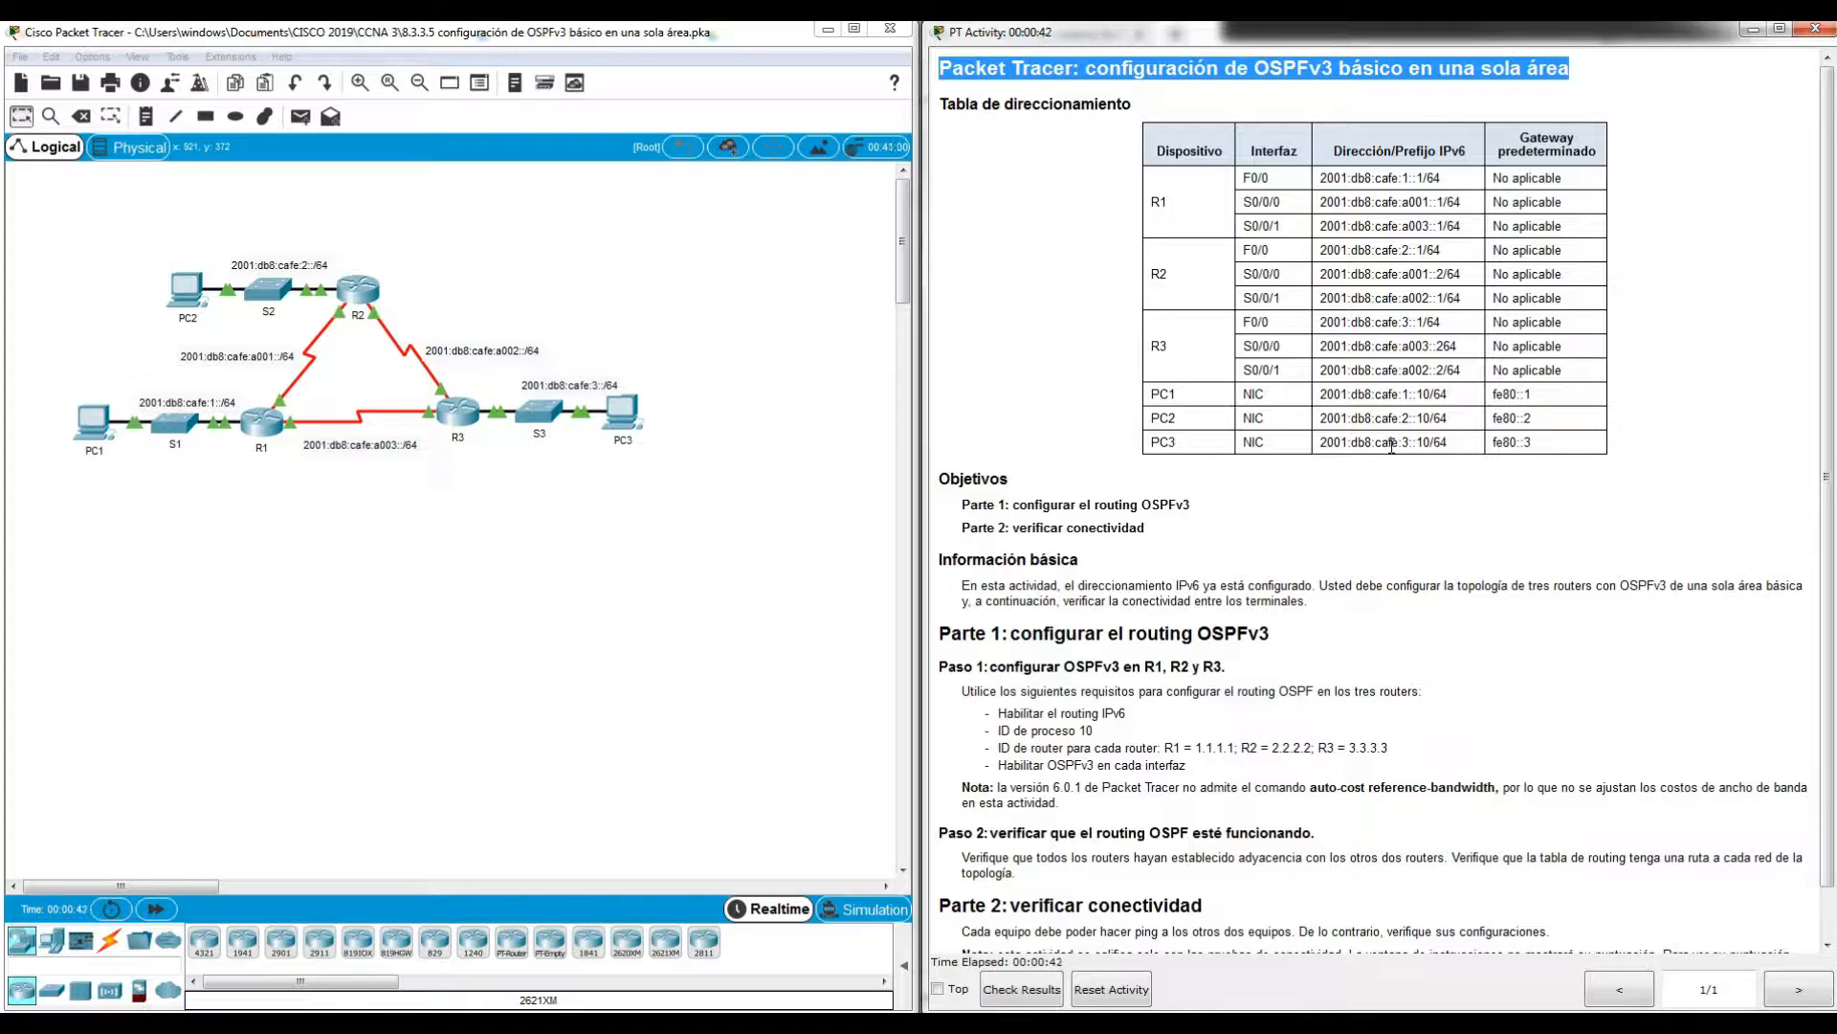
Step: Read the activity's objectives, background information and the Part 1 heading on configuring OSPFv3 routing
{"action": "left_click_drag", "start_coordinate": [1013, 507], "coordinate": [1201, 503]}
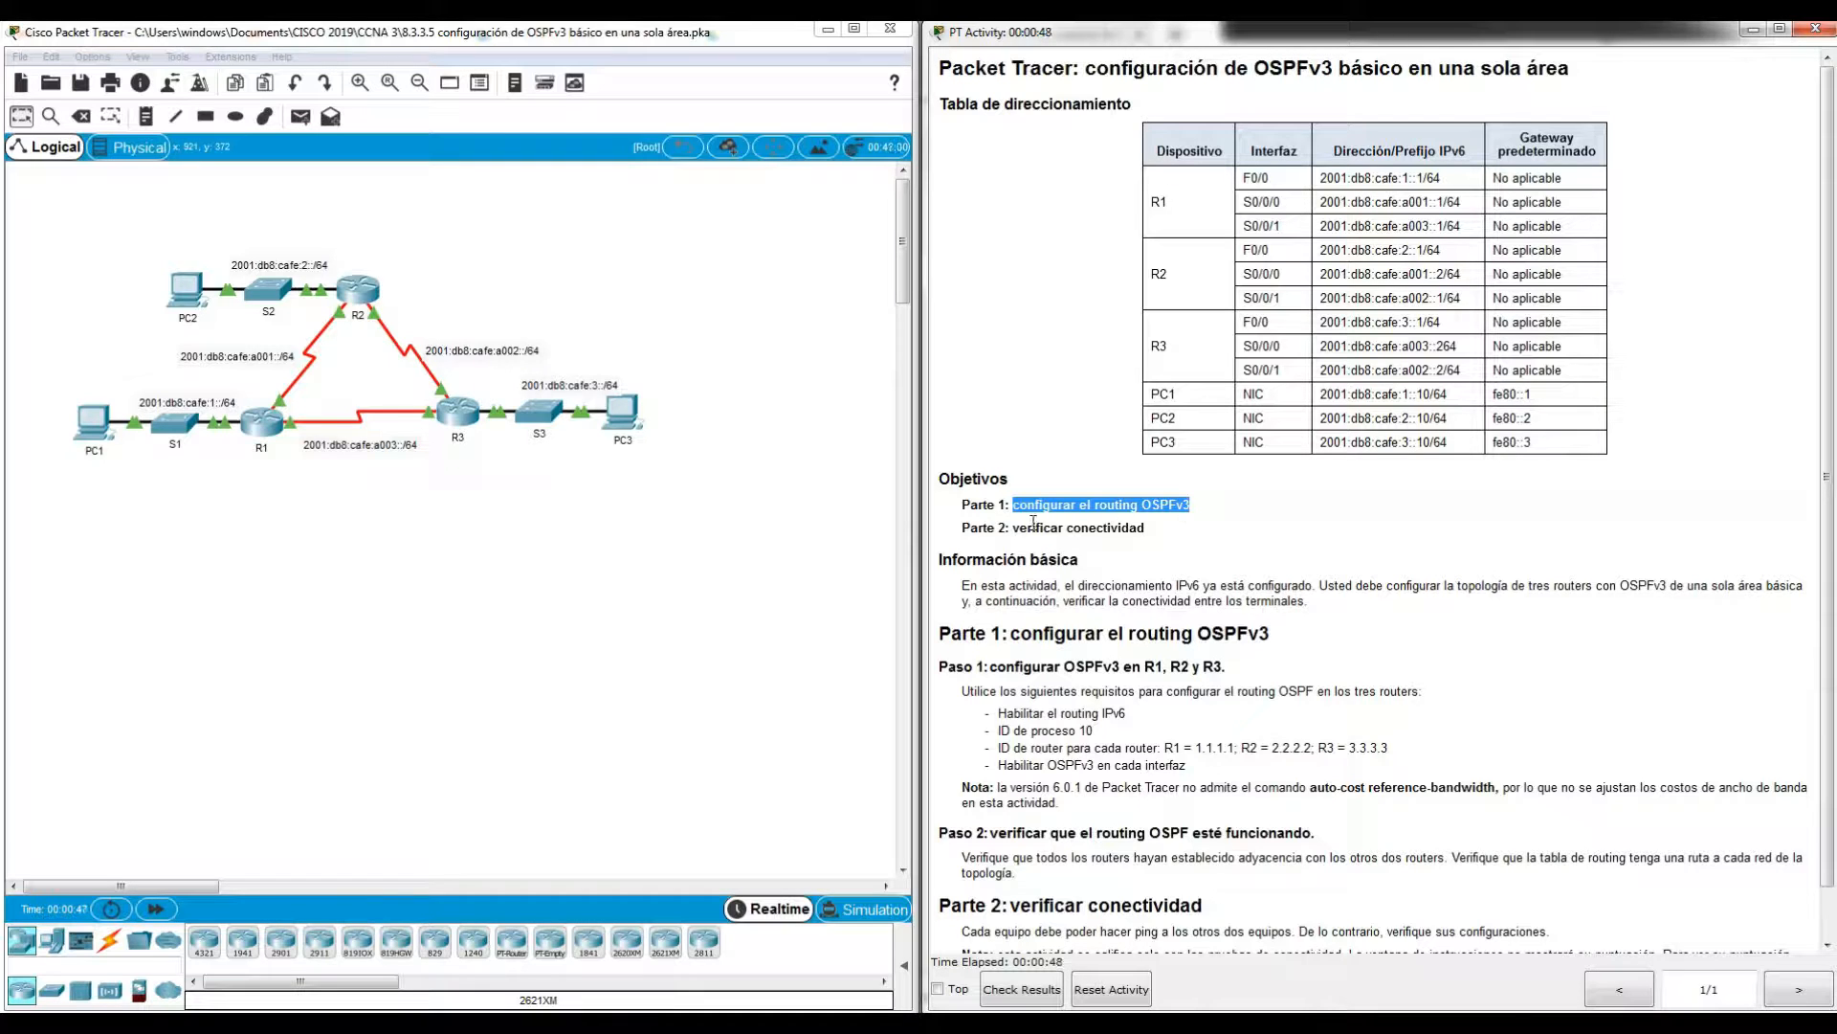
{"action": "left_click_drag", "start_coordinate": [1018, 528], "coordinate": [1158, 540]}
{"action": "left_click", "coordinate": [1175, 539]}
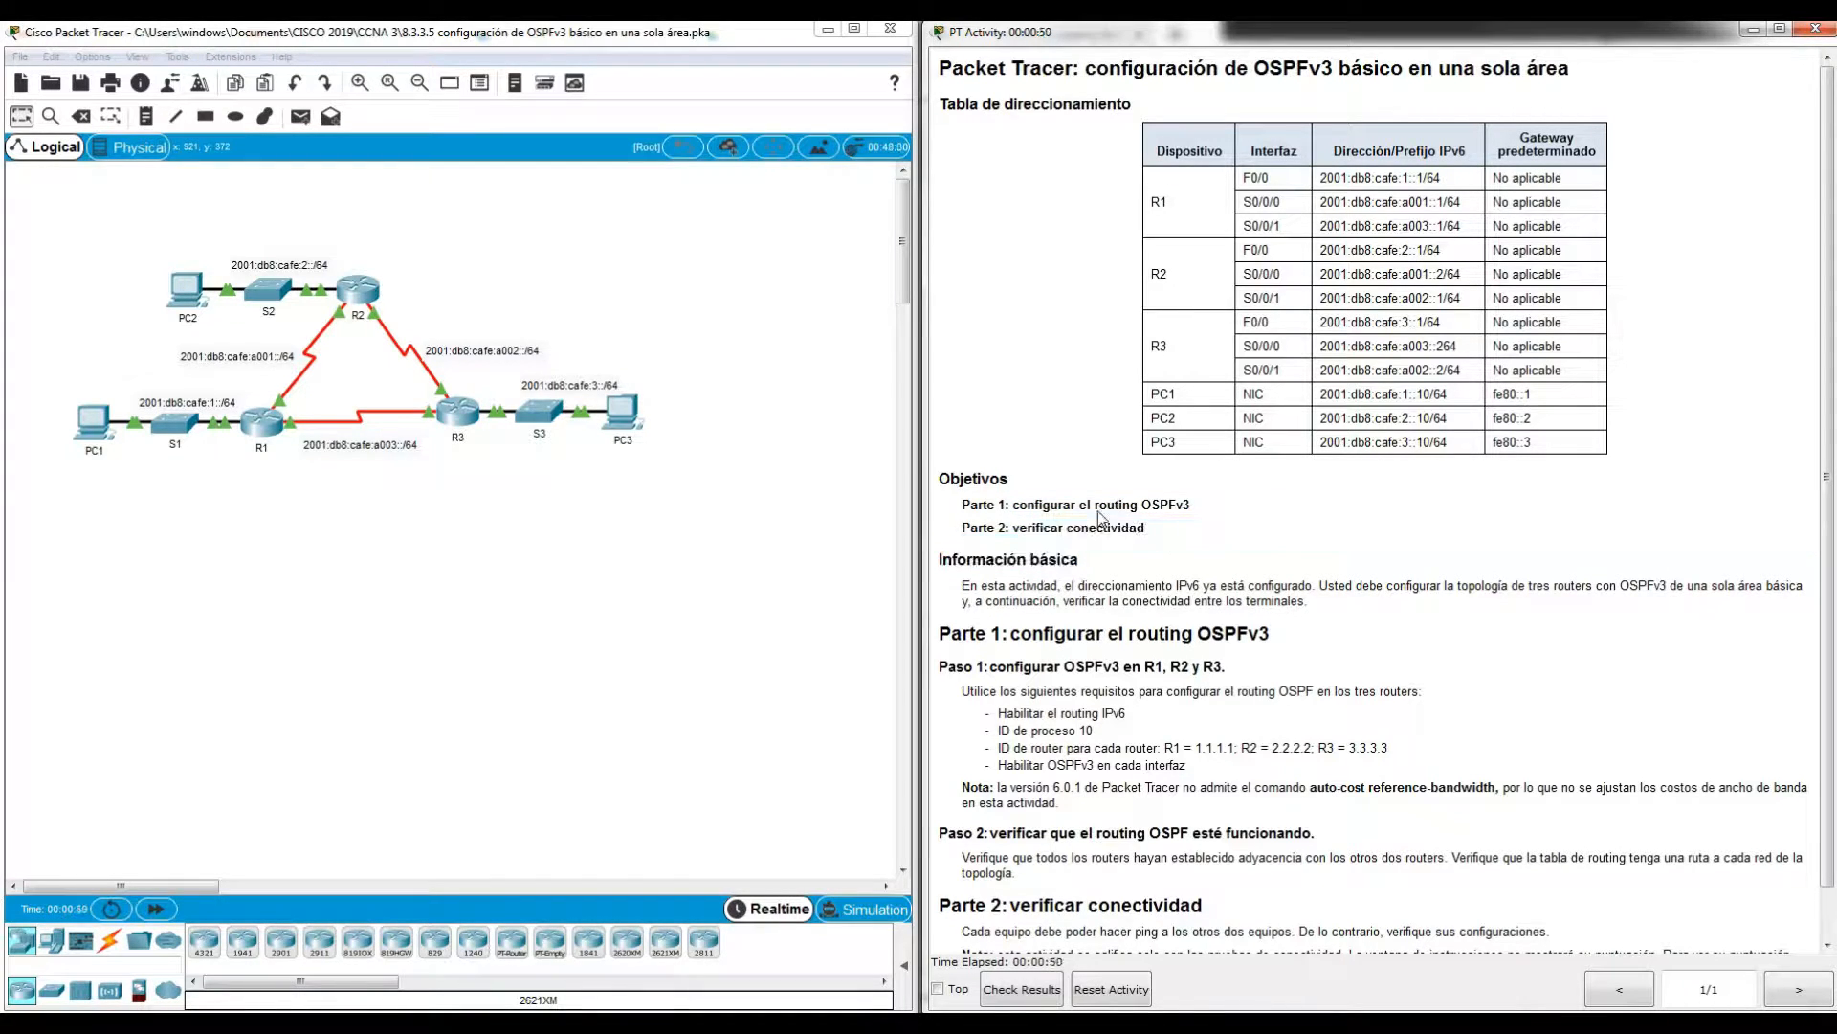
{"action": "left_click_drag", "start_coordinate": [1064, 584], "coordinate": [1309, 586]}
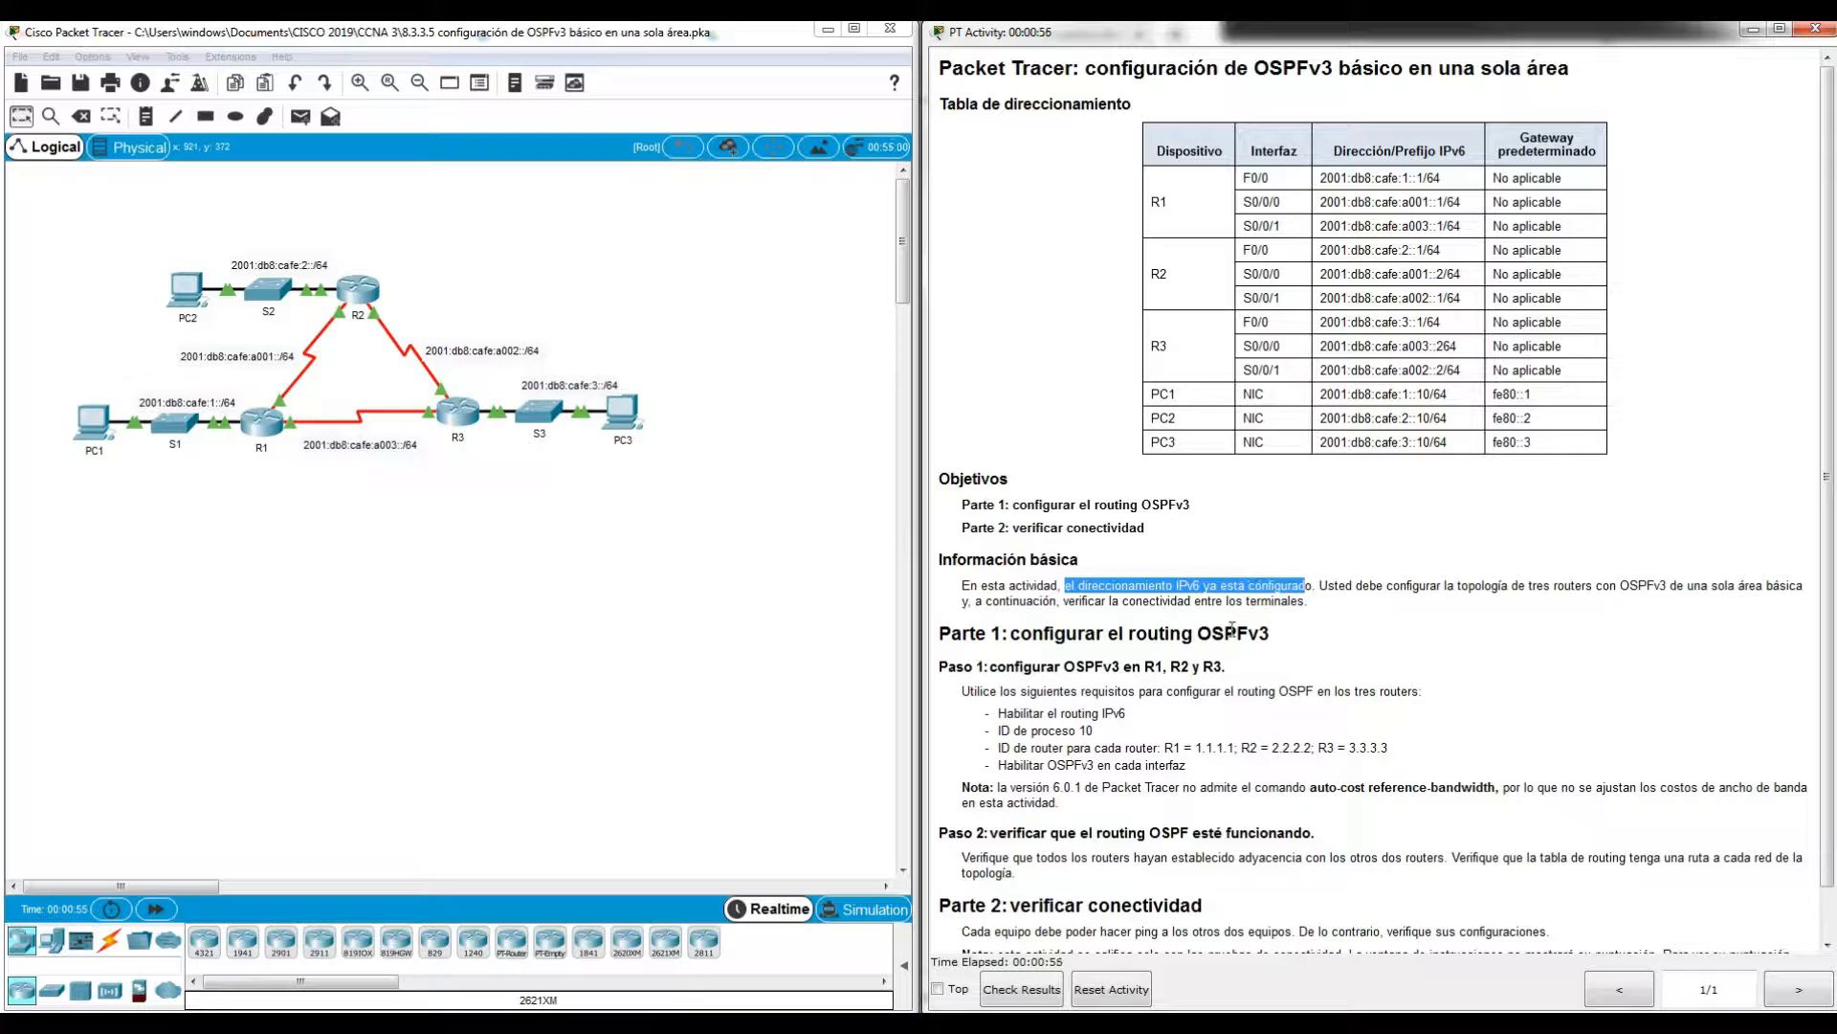
{"action": "left_click_drag", "start_coordinate": [1271, 632], "coordinate": [1135, 632]}
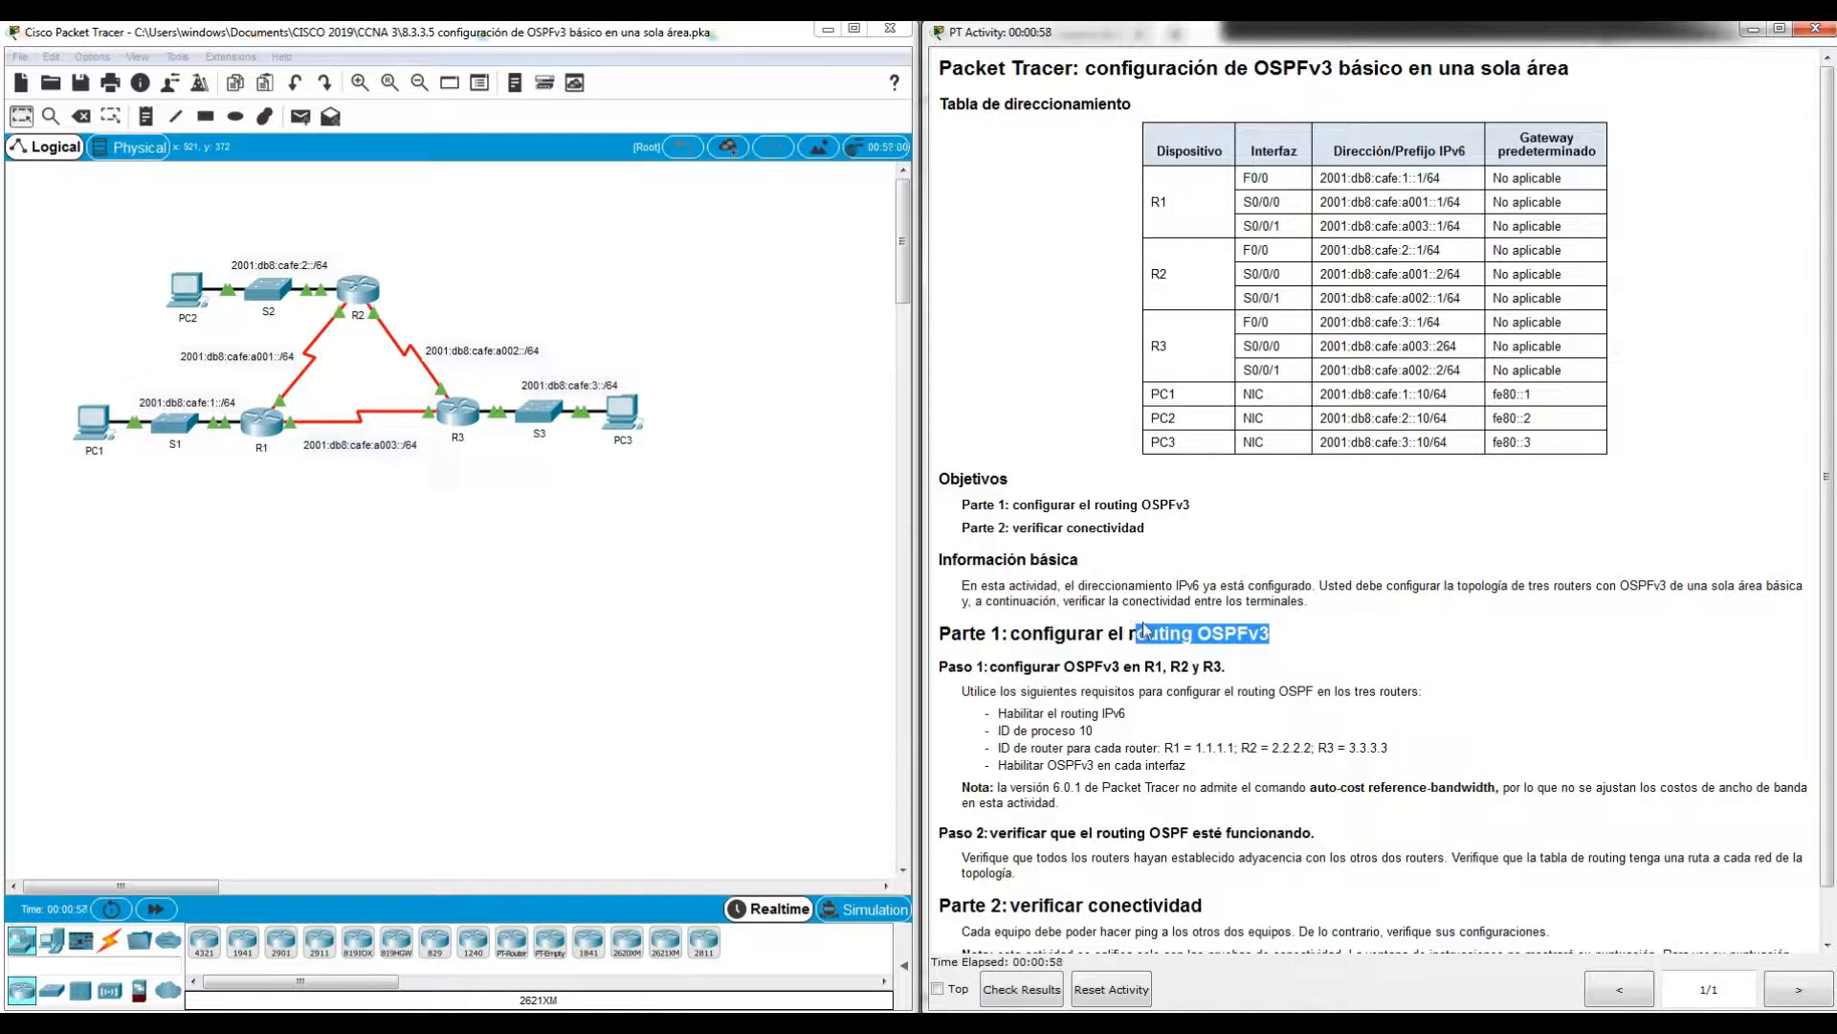
{"action": "scroll", "coordinate": [1143, 627], "scroll_direction": "down", "scroll_amount": 1}
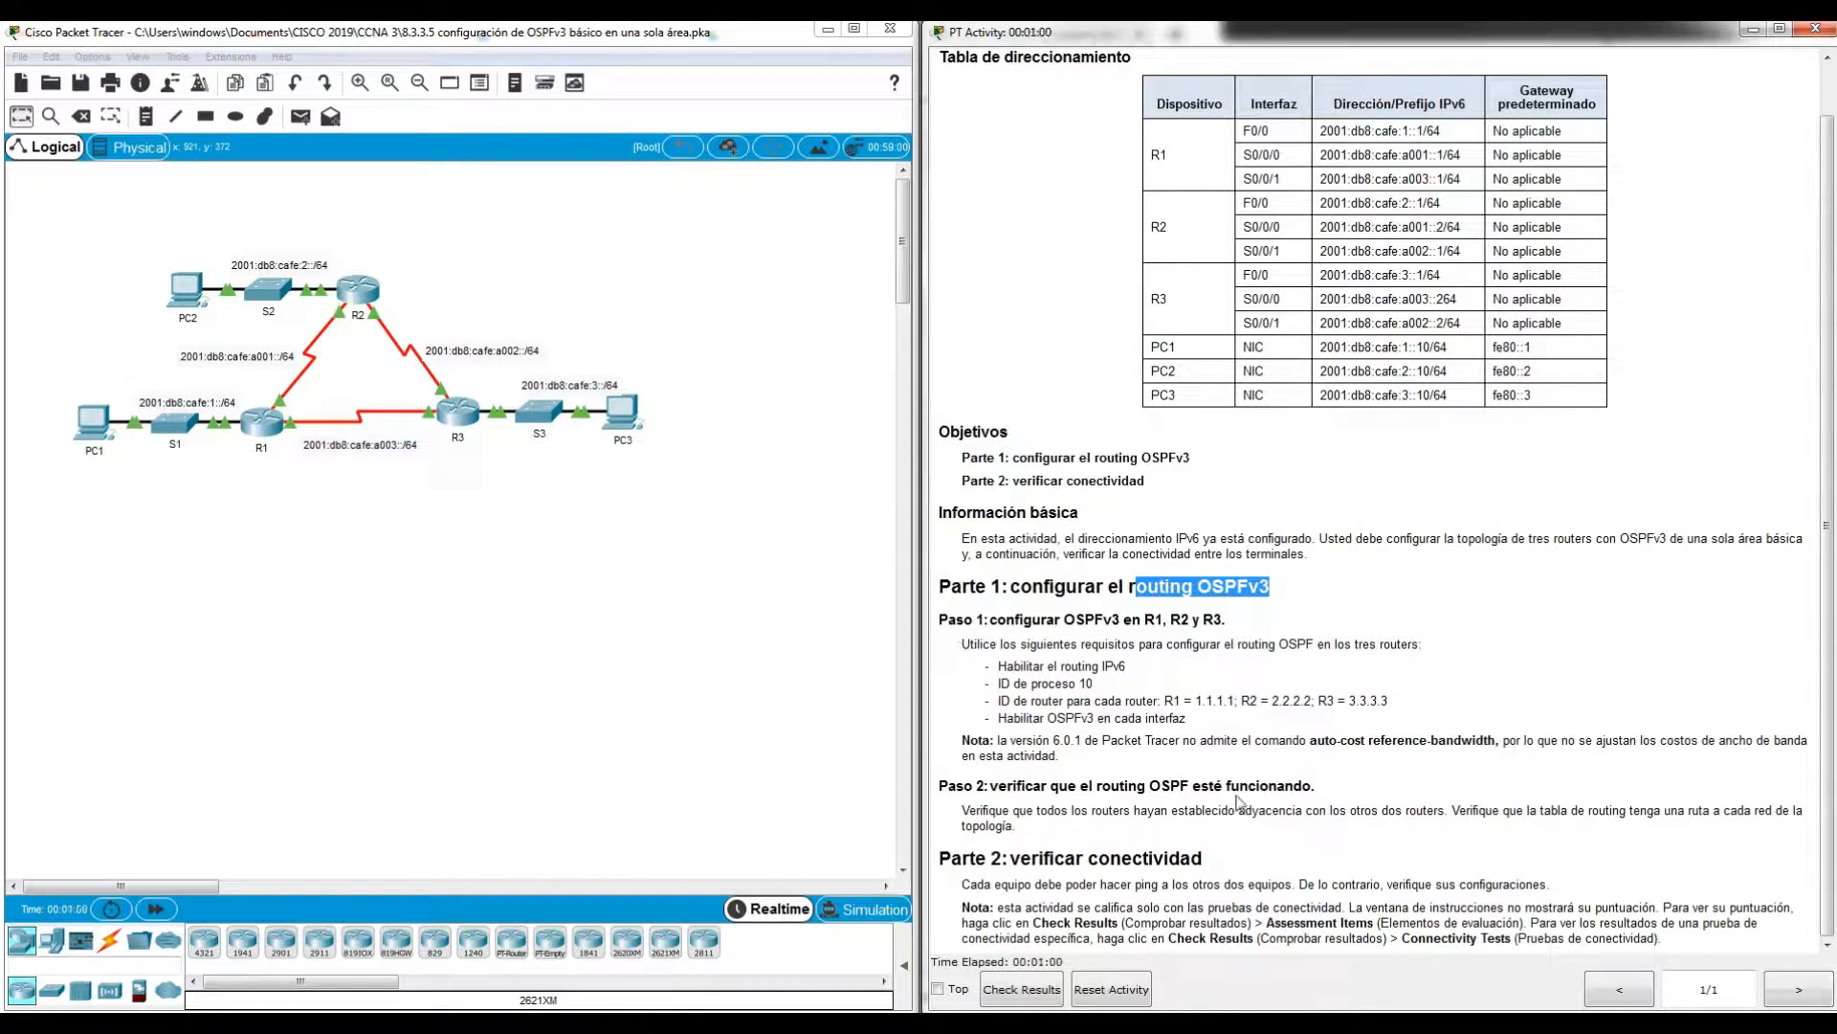
Step: Review the Step 1 requirements for IPv6 routing, the process ID, each router's ID and OSPFv3 on the interfaces
{"action": "left_click_drag", "start_coordinate": [987, 667], "coordinate": [1218, 718]}
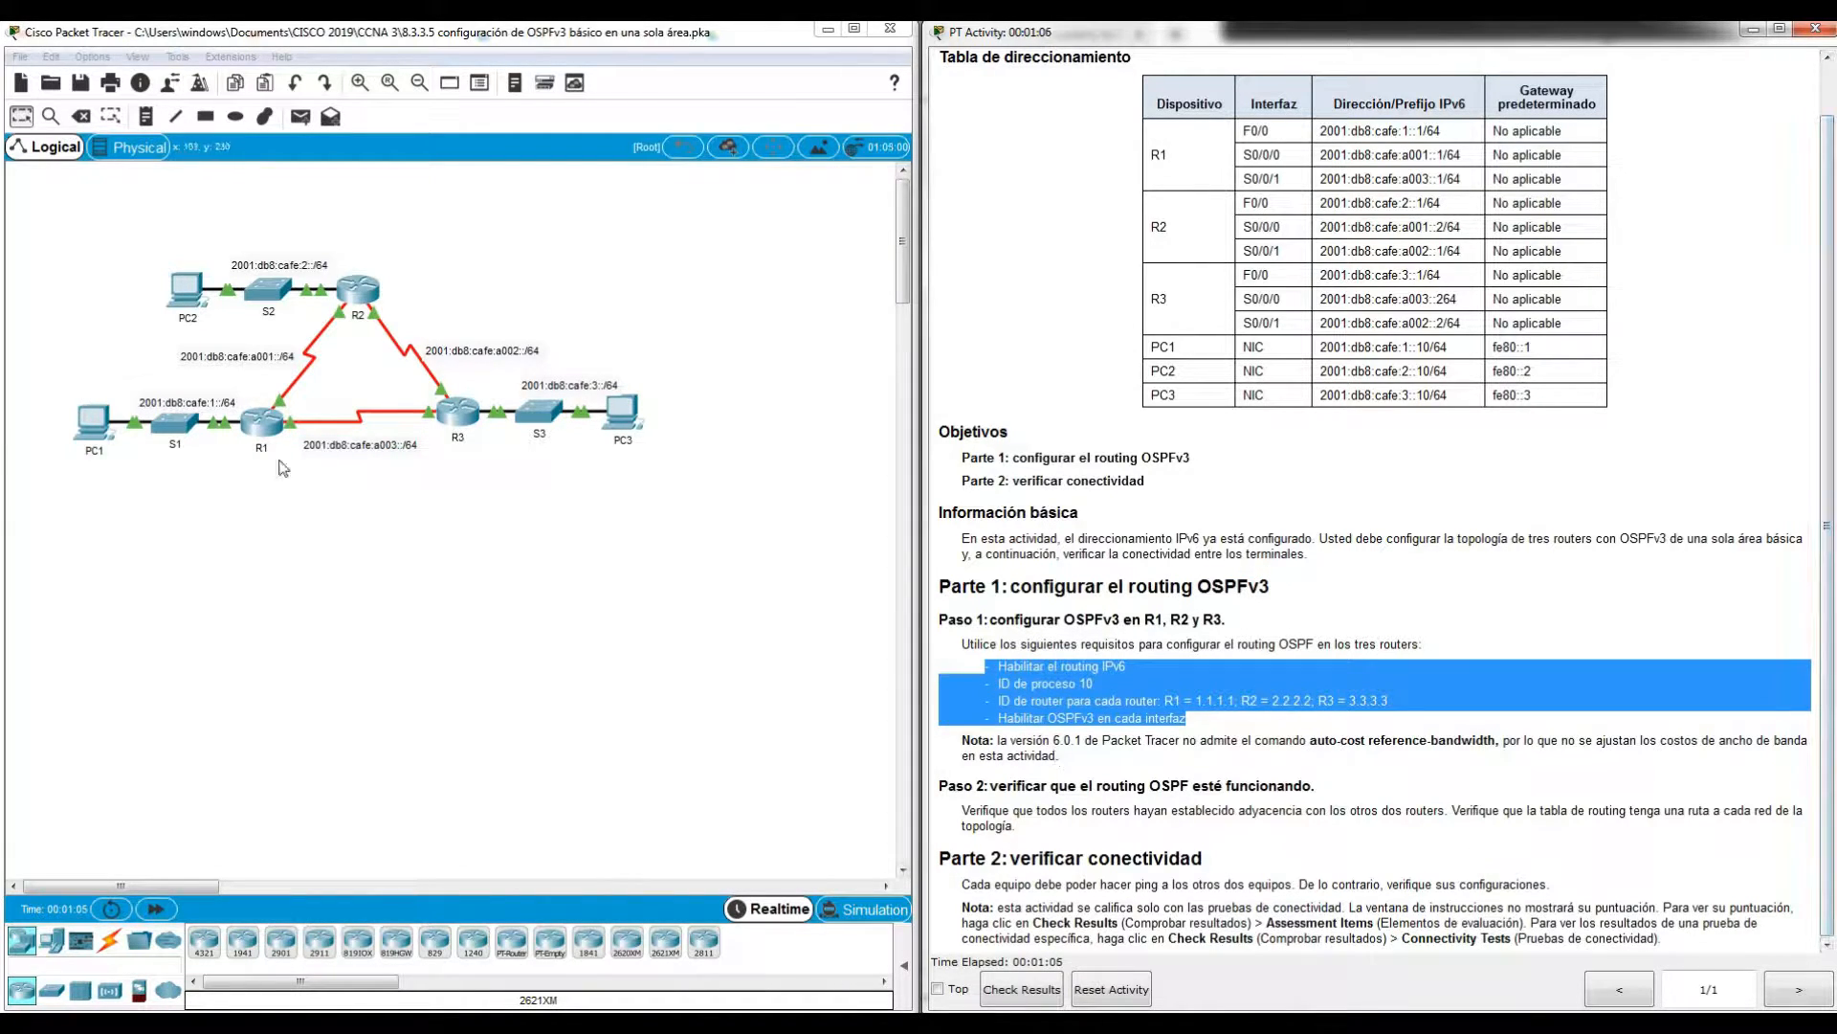
{"action": "left_click", "coordinate": [1061, 676]}
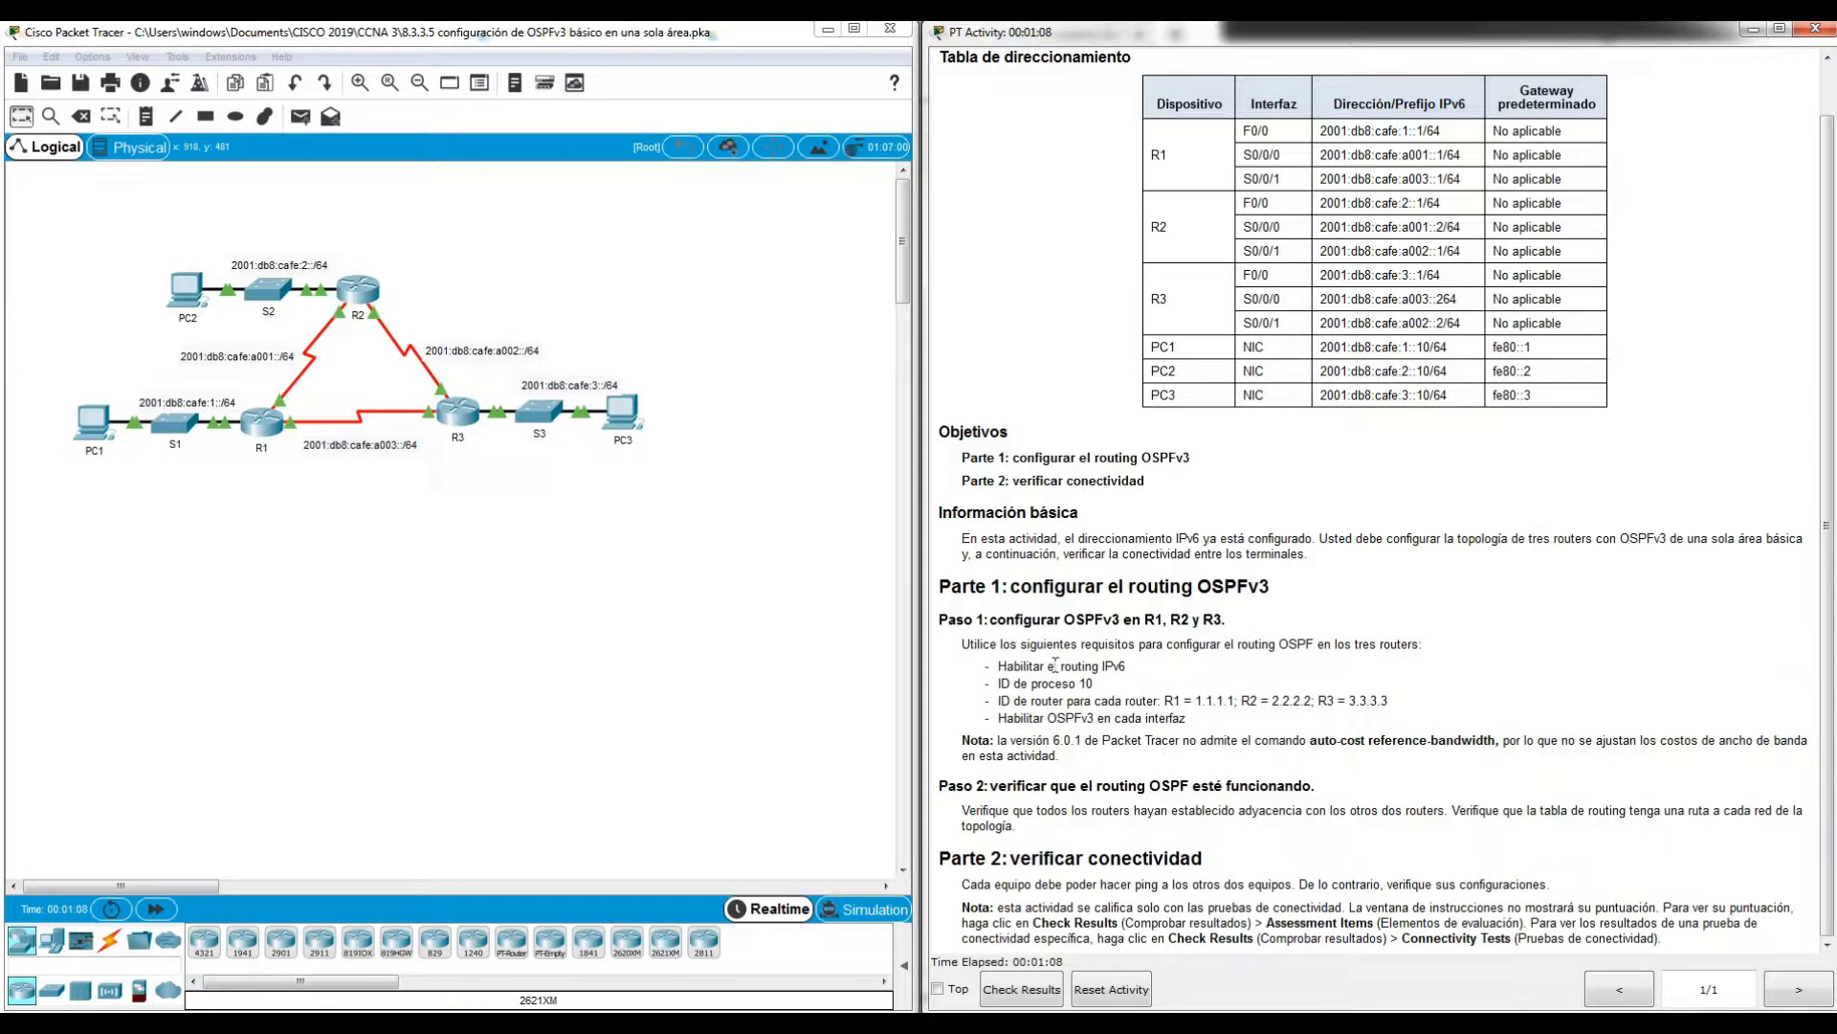
{"action": "left_click_drag", "start_coordinate": [1007, 666], "coordinate": [1137, 666]}
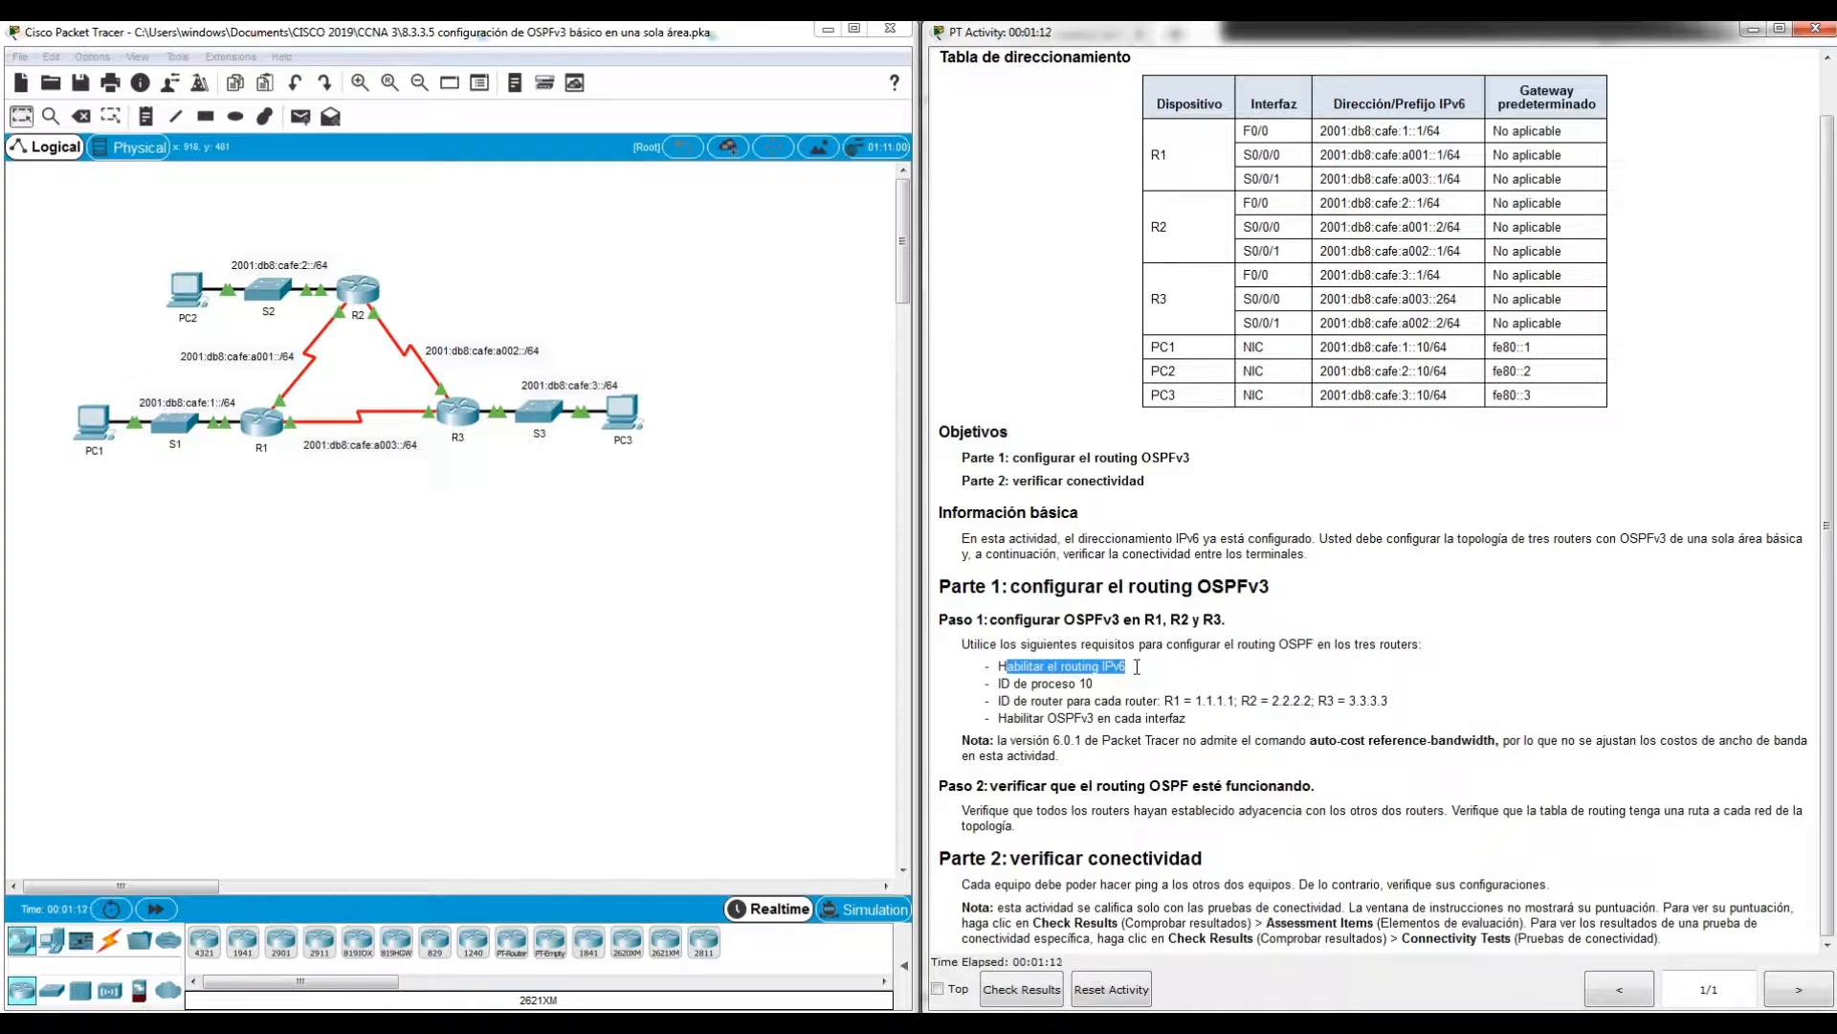
{"action": "left_click_drag", "start_coordinate": [992, 683], "coordinate": [1109, 685]}
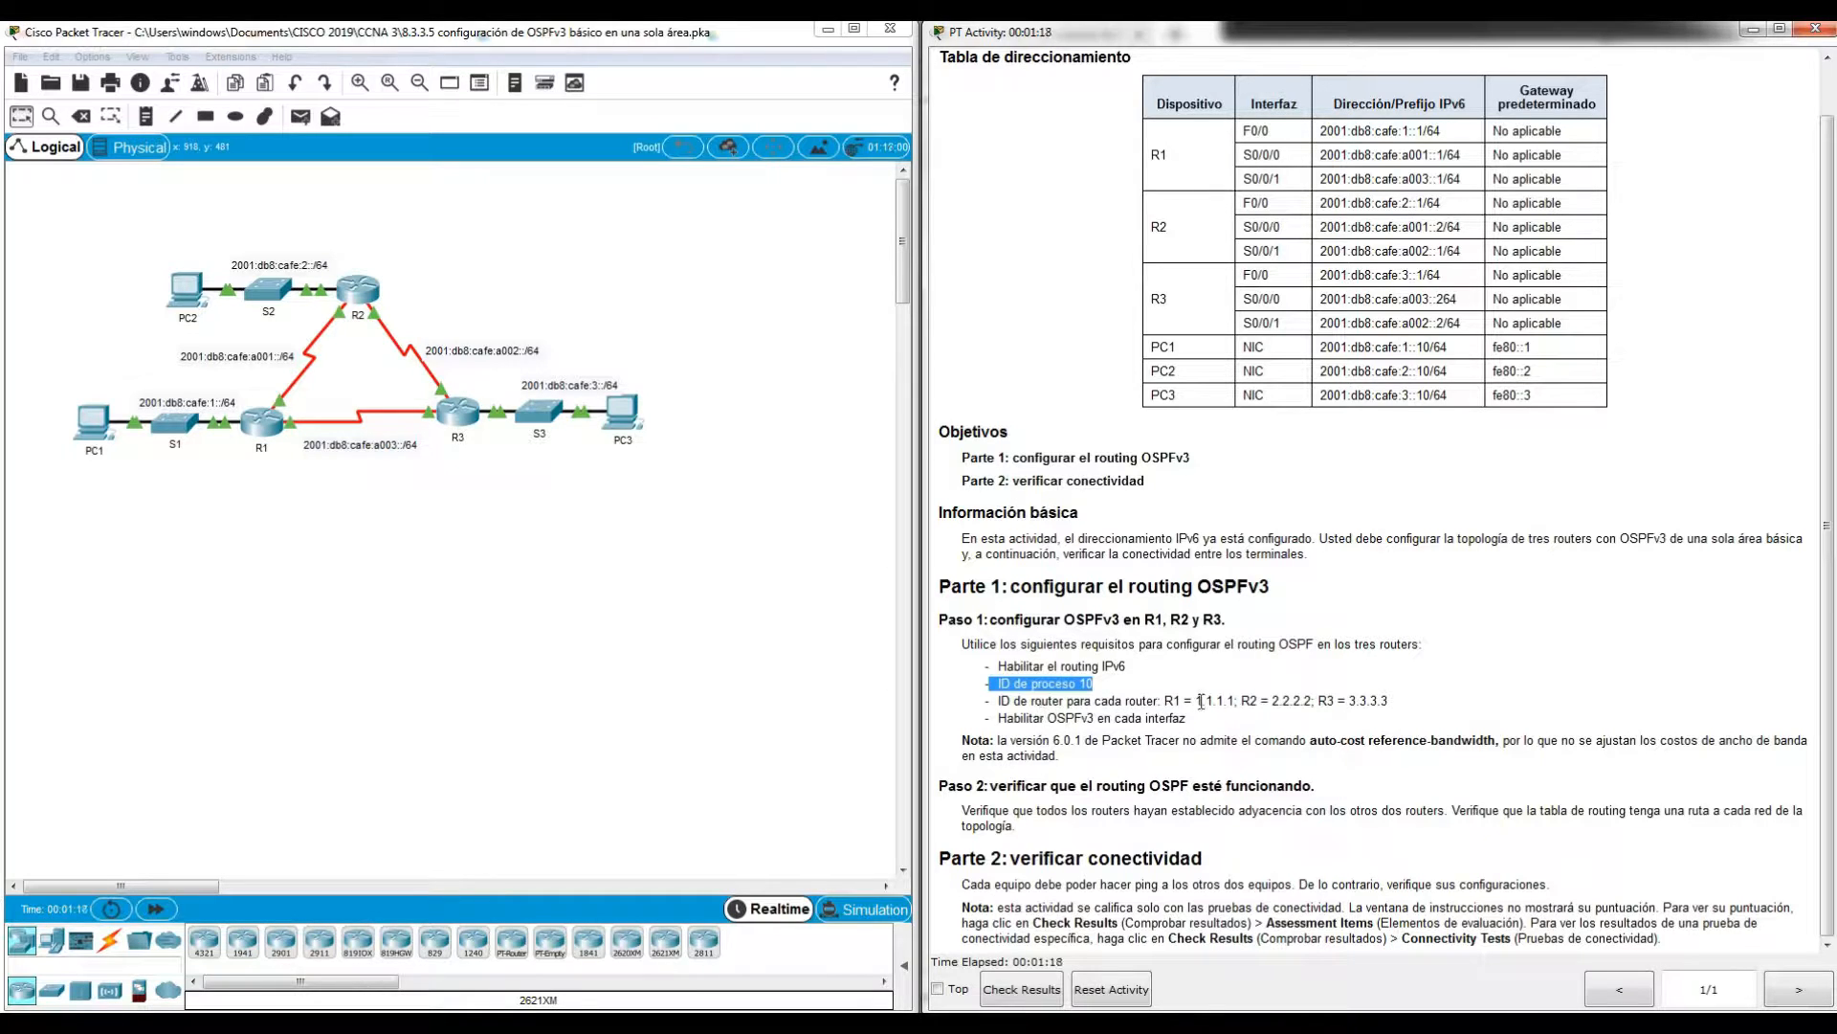
{"action": "left_click_drag", "start_coordinate": [1164, 700], "coordinate": [1300, 700]}
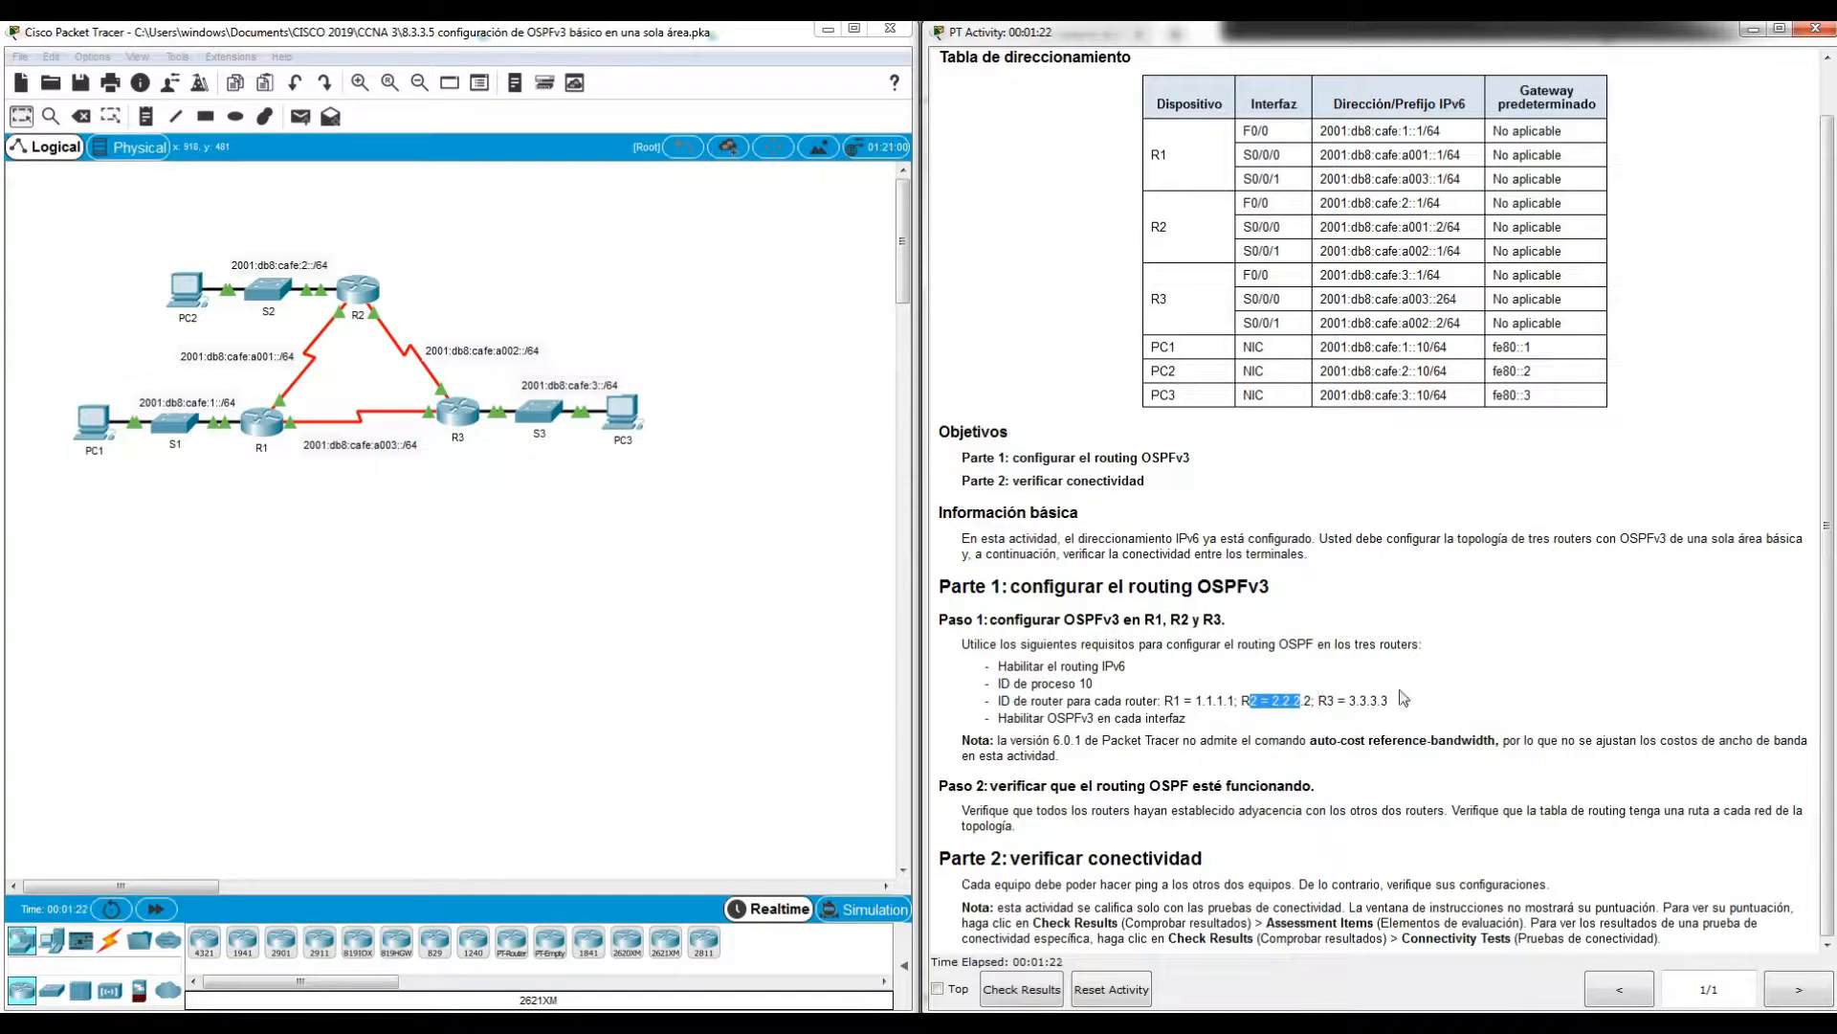
{"action": "left_click_drag", "start_coordinate": [1014, 720], "coordinate": [1184, 720]}
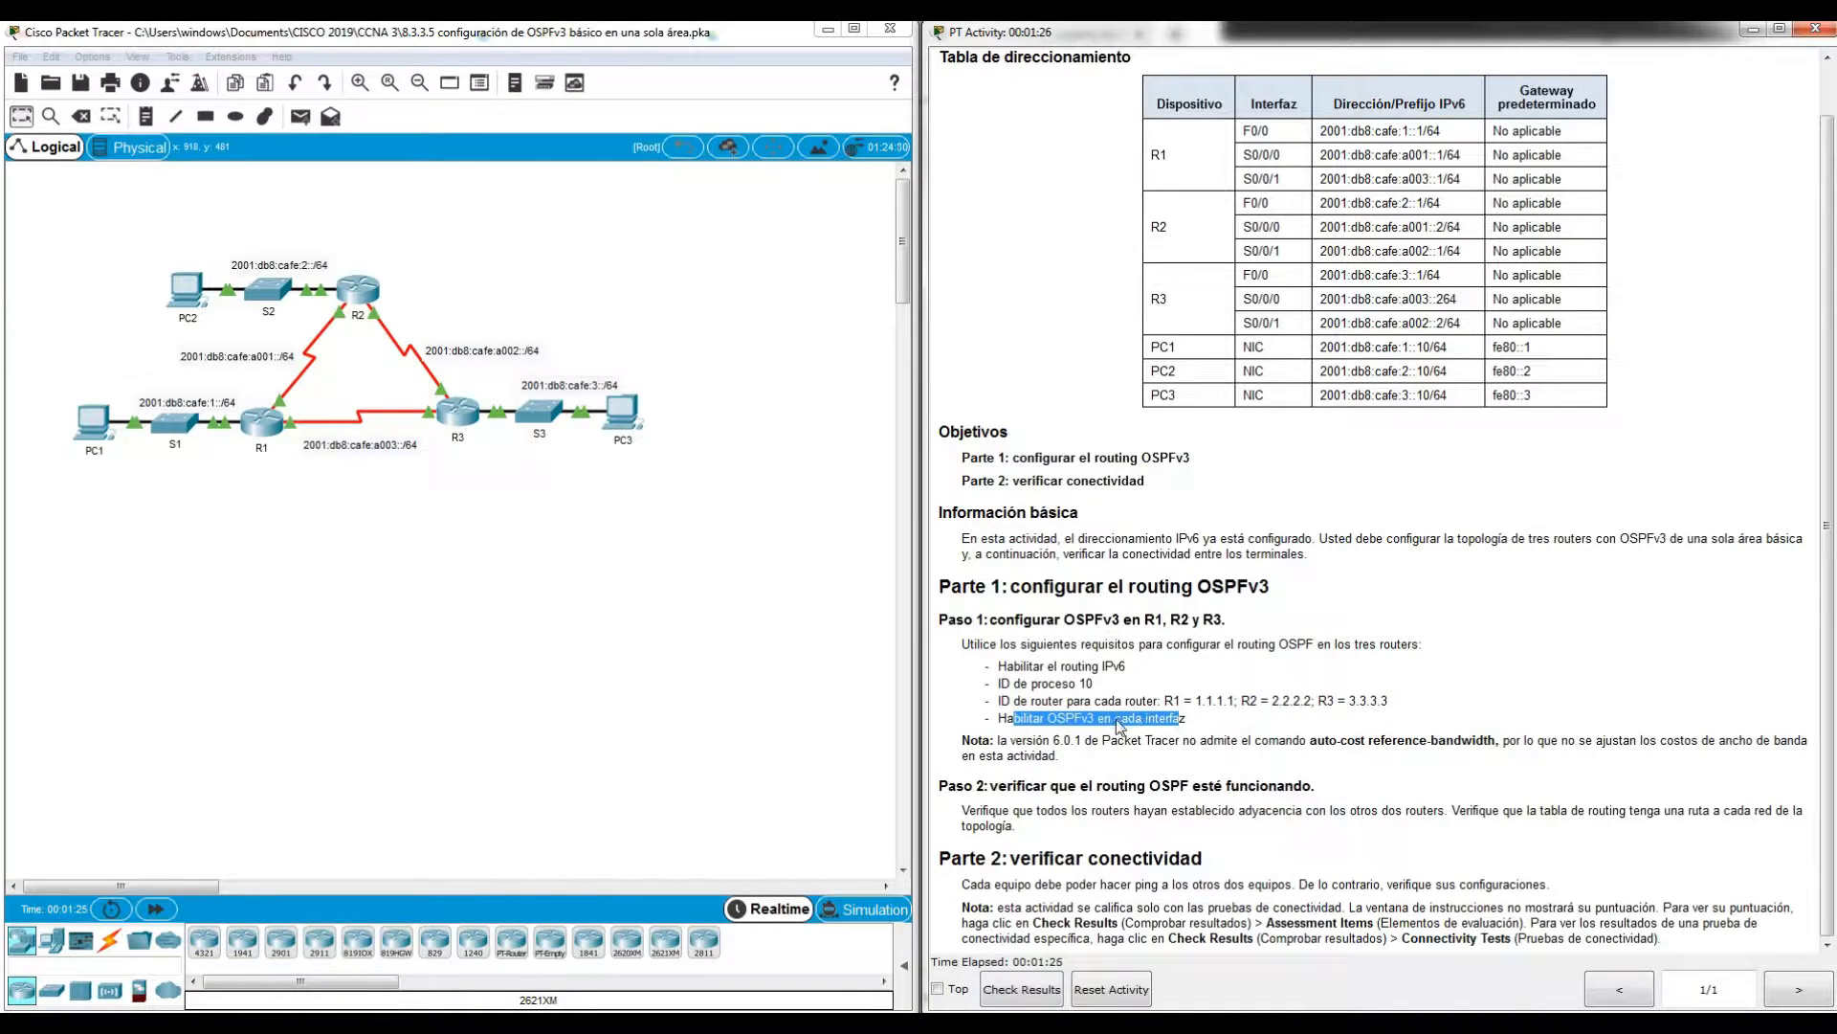
{"action": "left_click", "coordinate": [1192, 724]}
{"action": "left_click_drag", "start_coordinate": [1193, 725], "coordinate": [985, 665]}
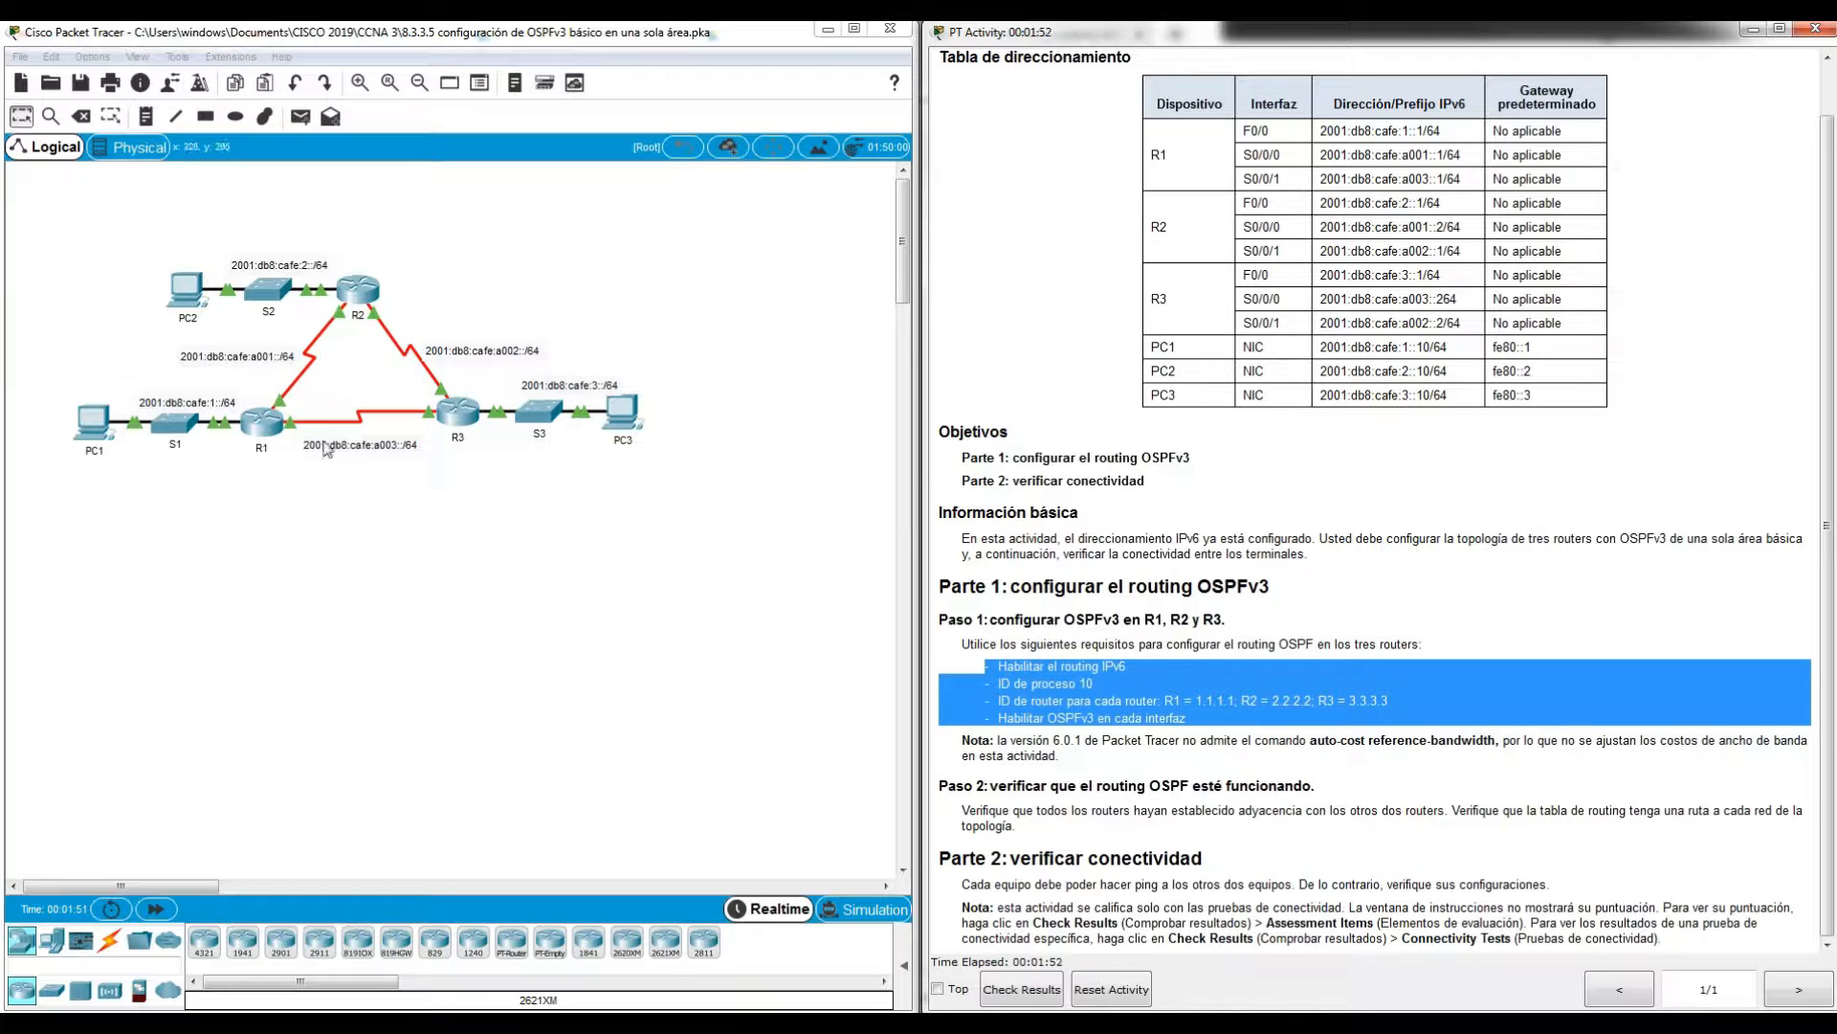
{"action": "left_click", "coordinate": [335, 508]}
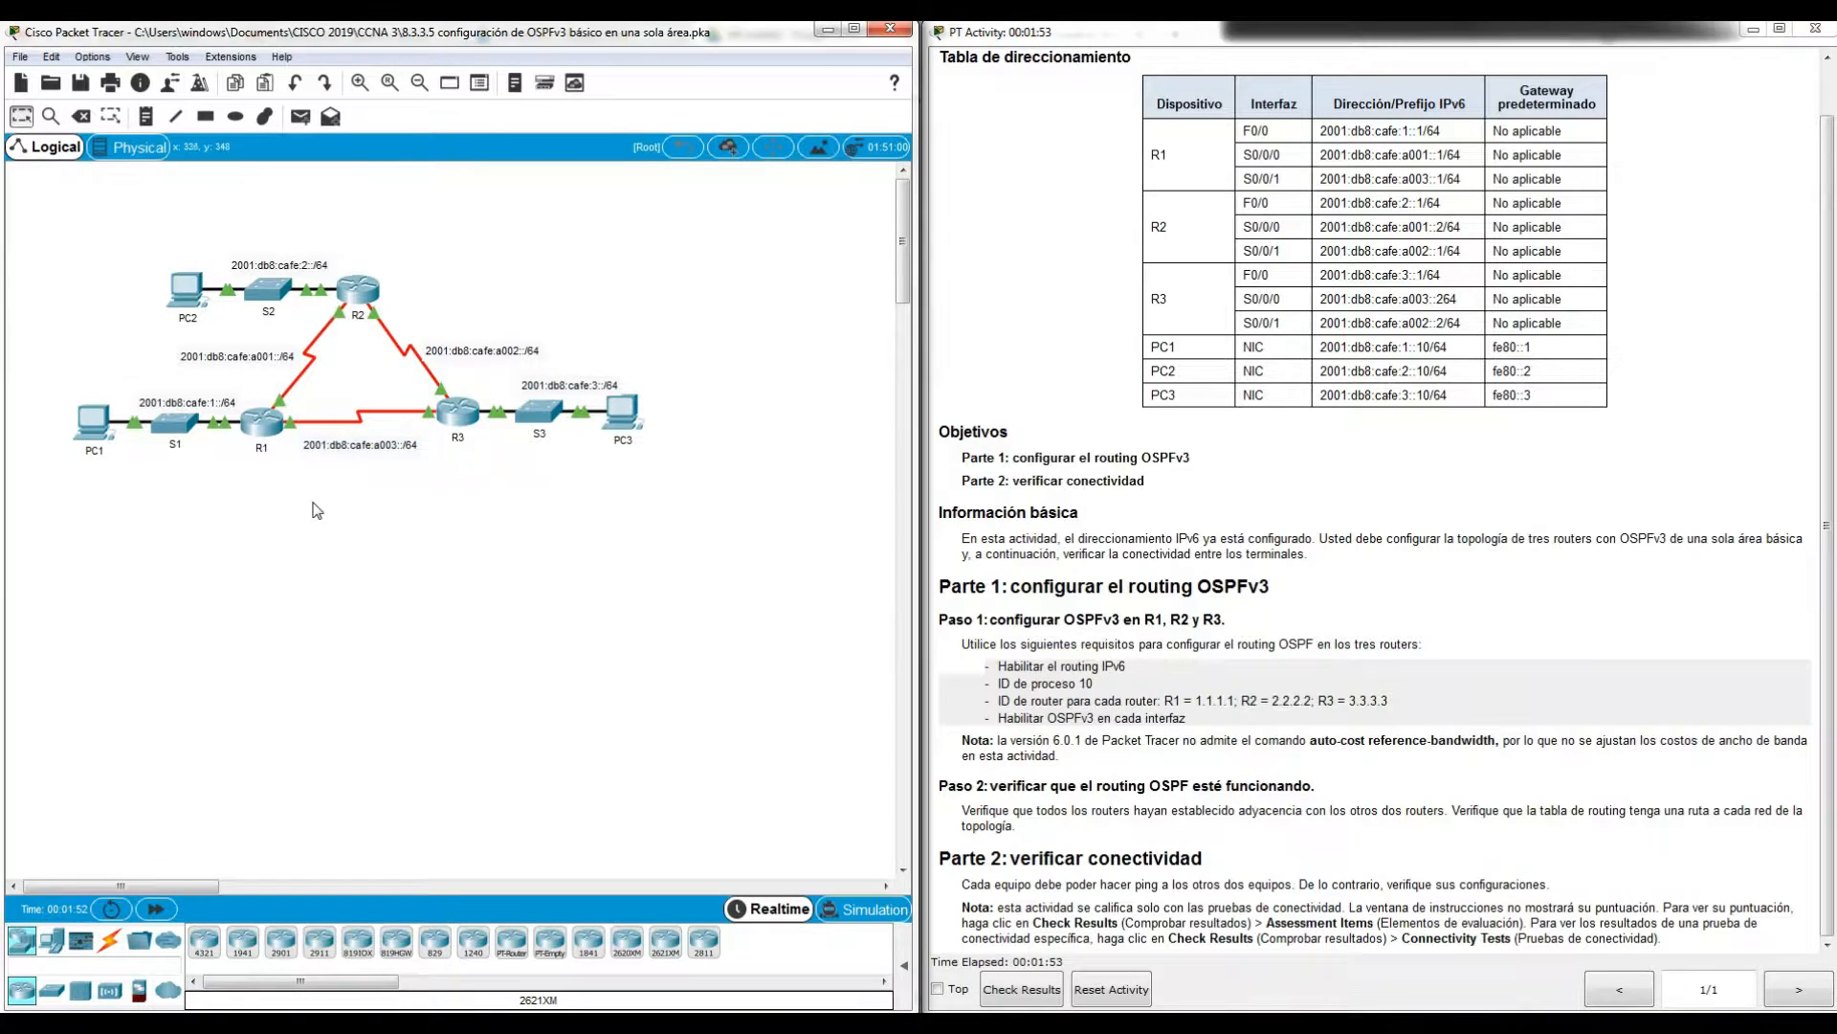
Step: Open R1's command line, enter global configuration mode, and place its window so the Step 1 requirements stay readable
{"action": "left_click", "coordinate": [274, 430]}
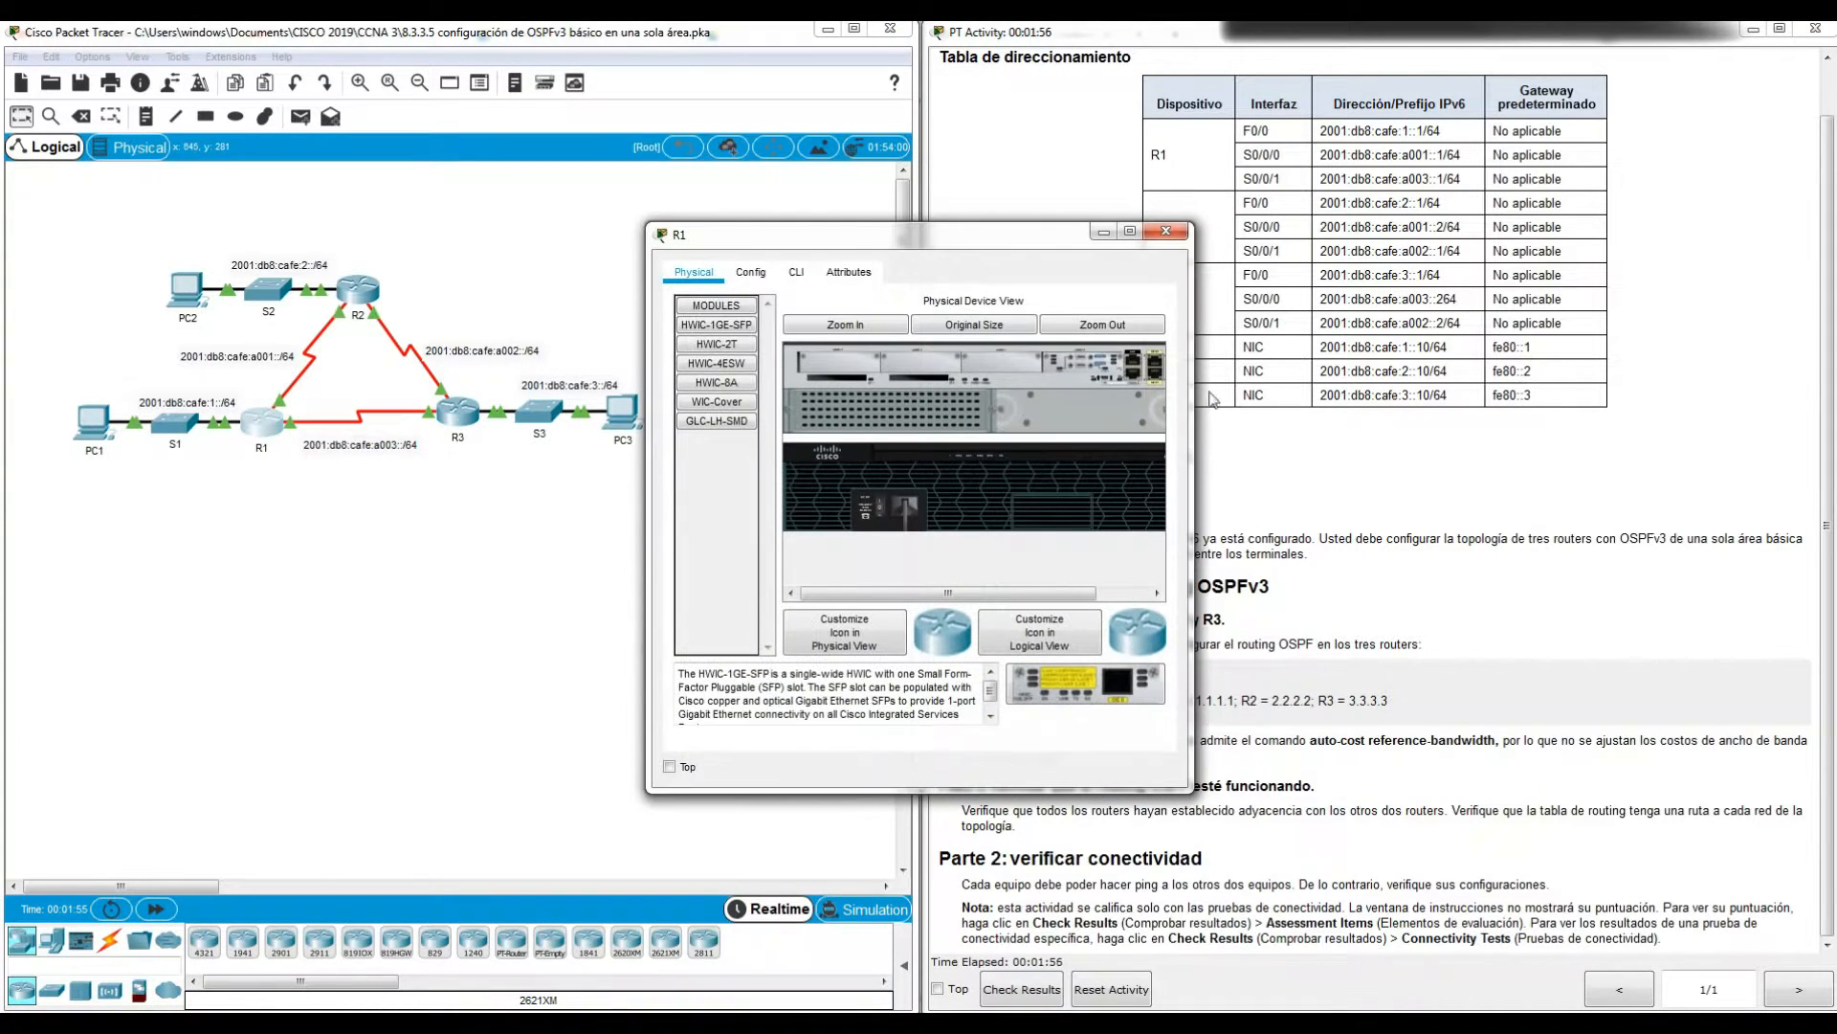
{"action": "left_click_drag", "start_coordinate": [1195, 497], "coordinate": [1420, 488]}
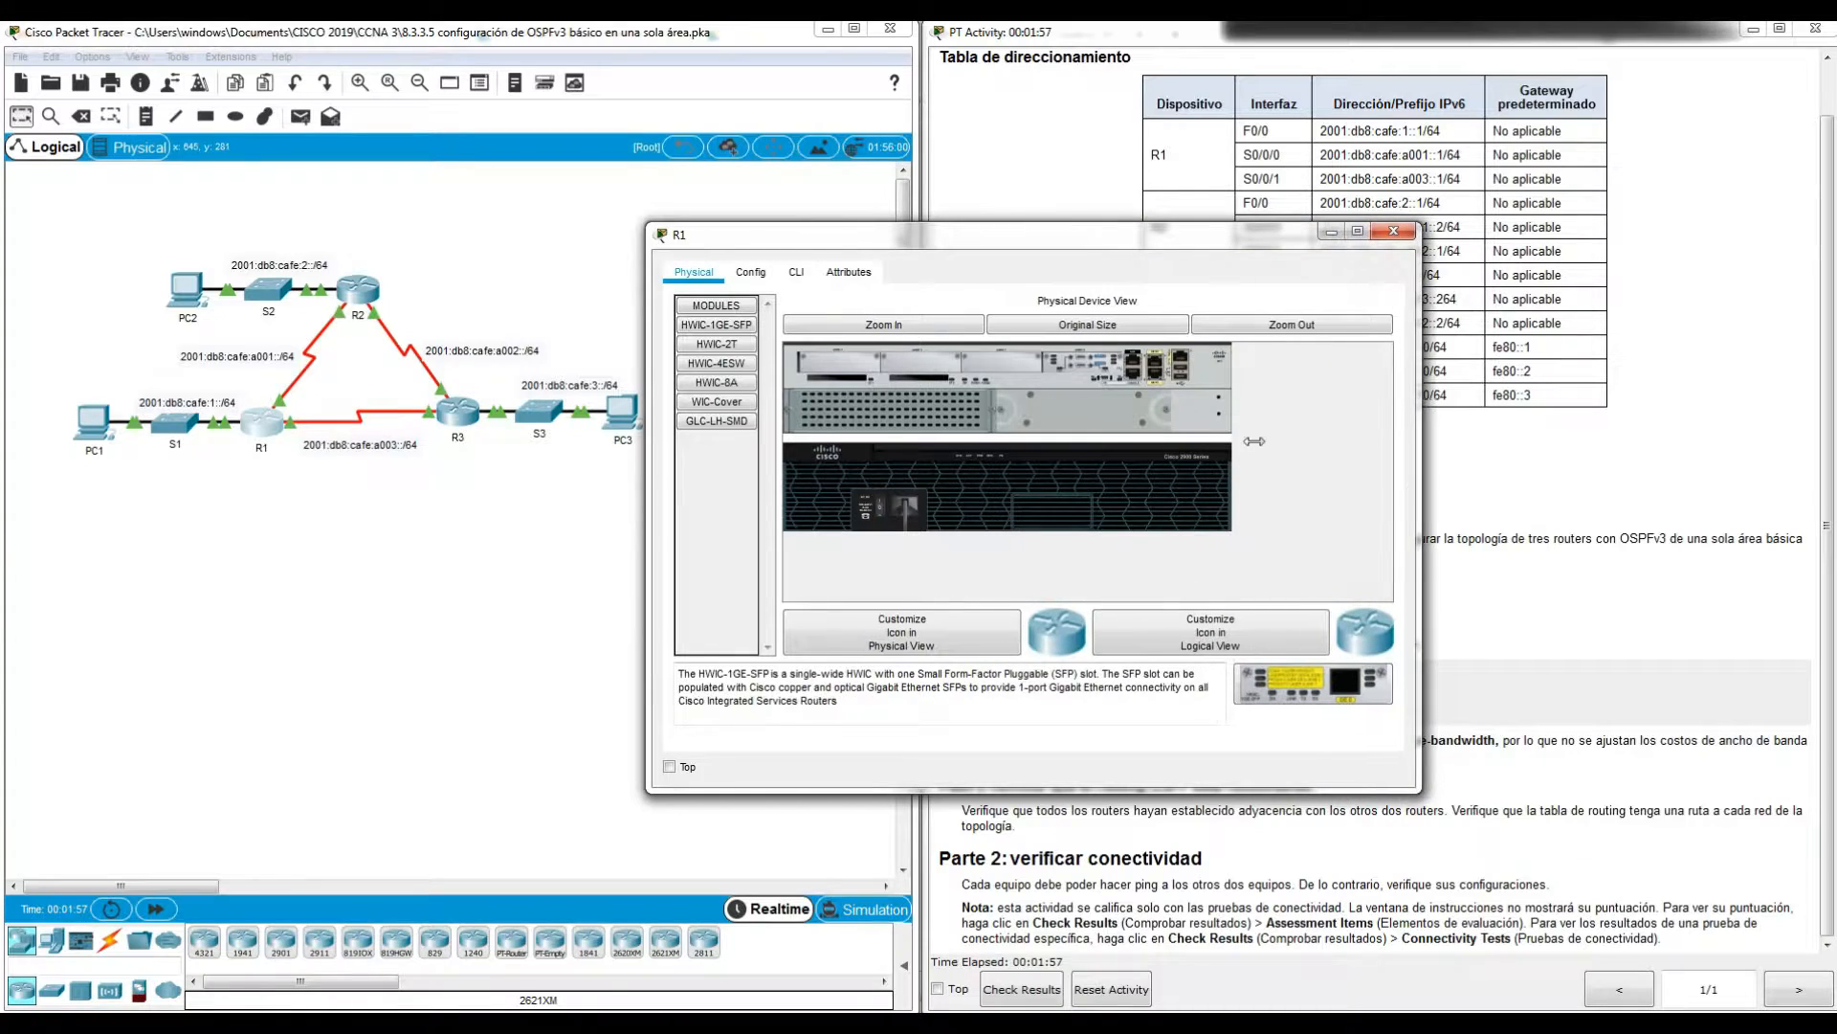
{"action": "left_click", "coordinate": [798, 274]}
{"action": "key", "text": "Return"}
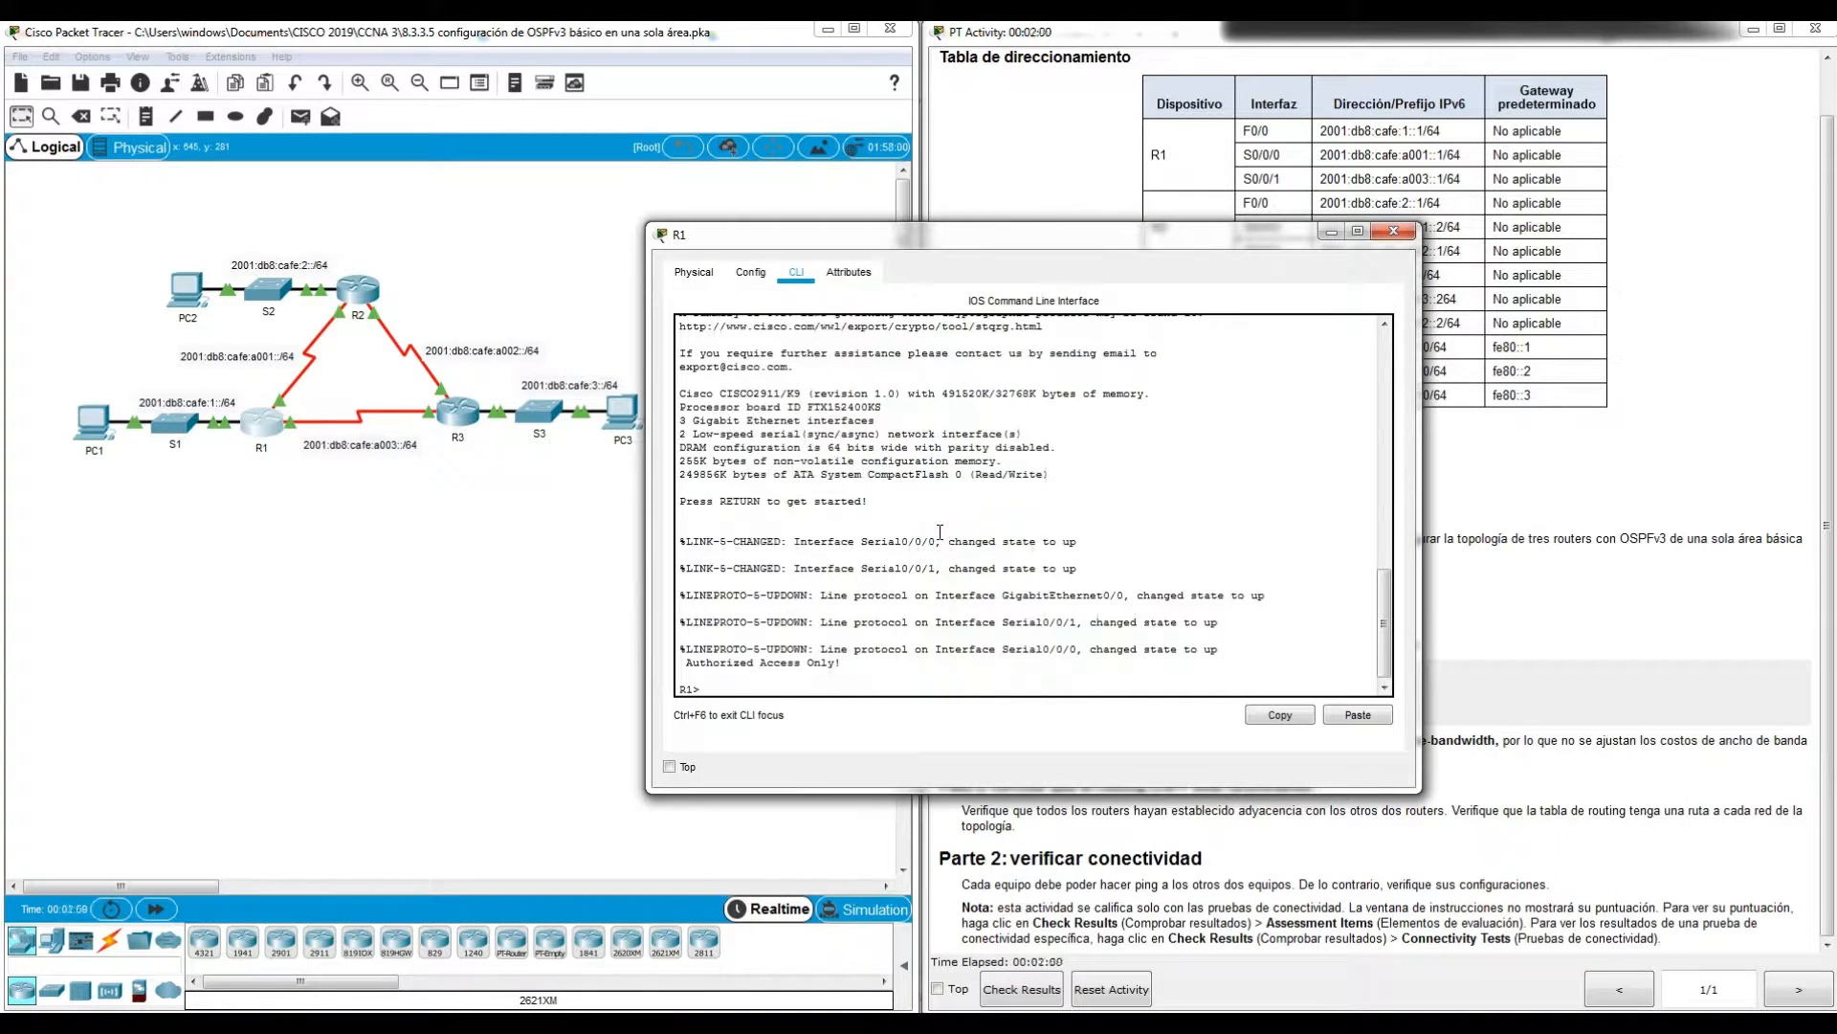
{"action": "type", "text": "enable"}
{"action": "key", "text": "Return"}
{"action": "type", "text": "conf"}
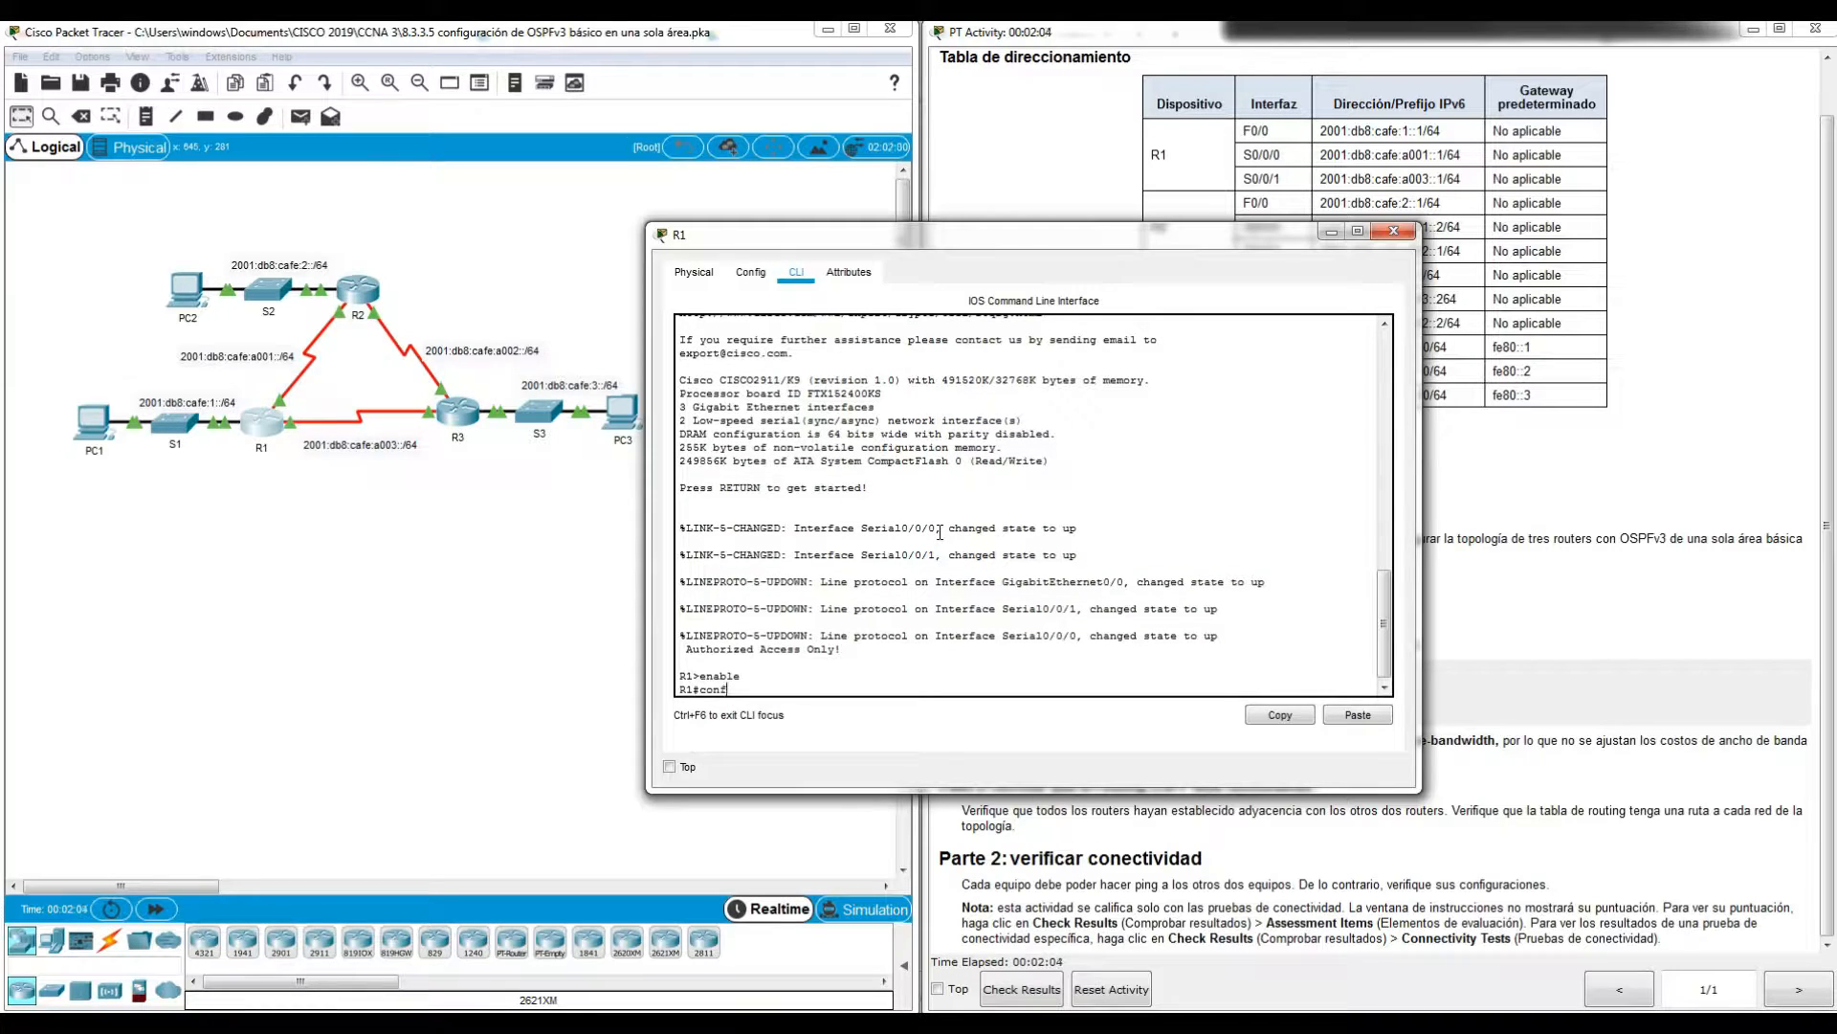
{"action": "type", "text": "igure e terminal"}
{"action": "key", "text": "Return"}
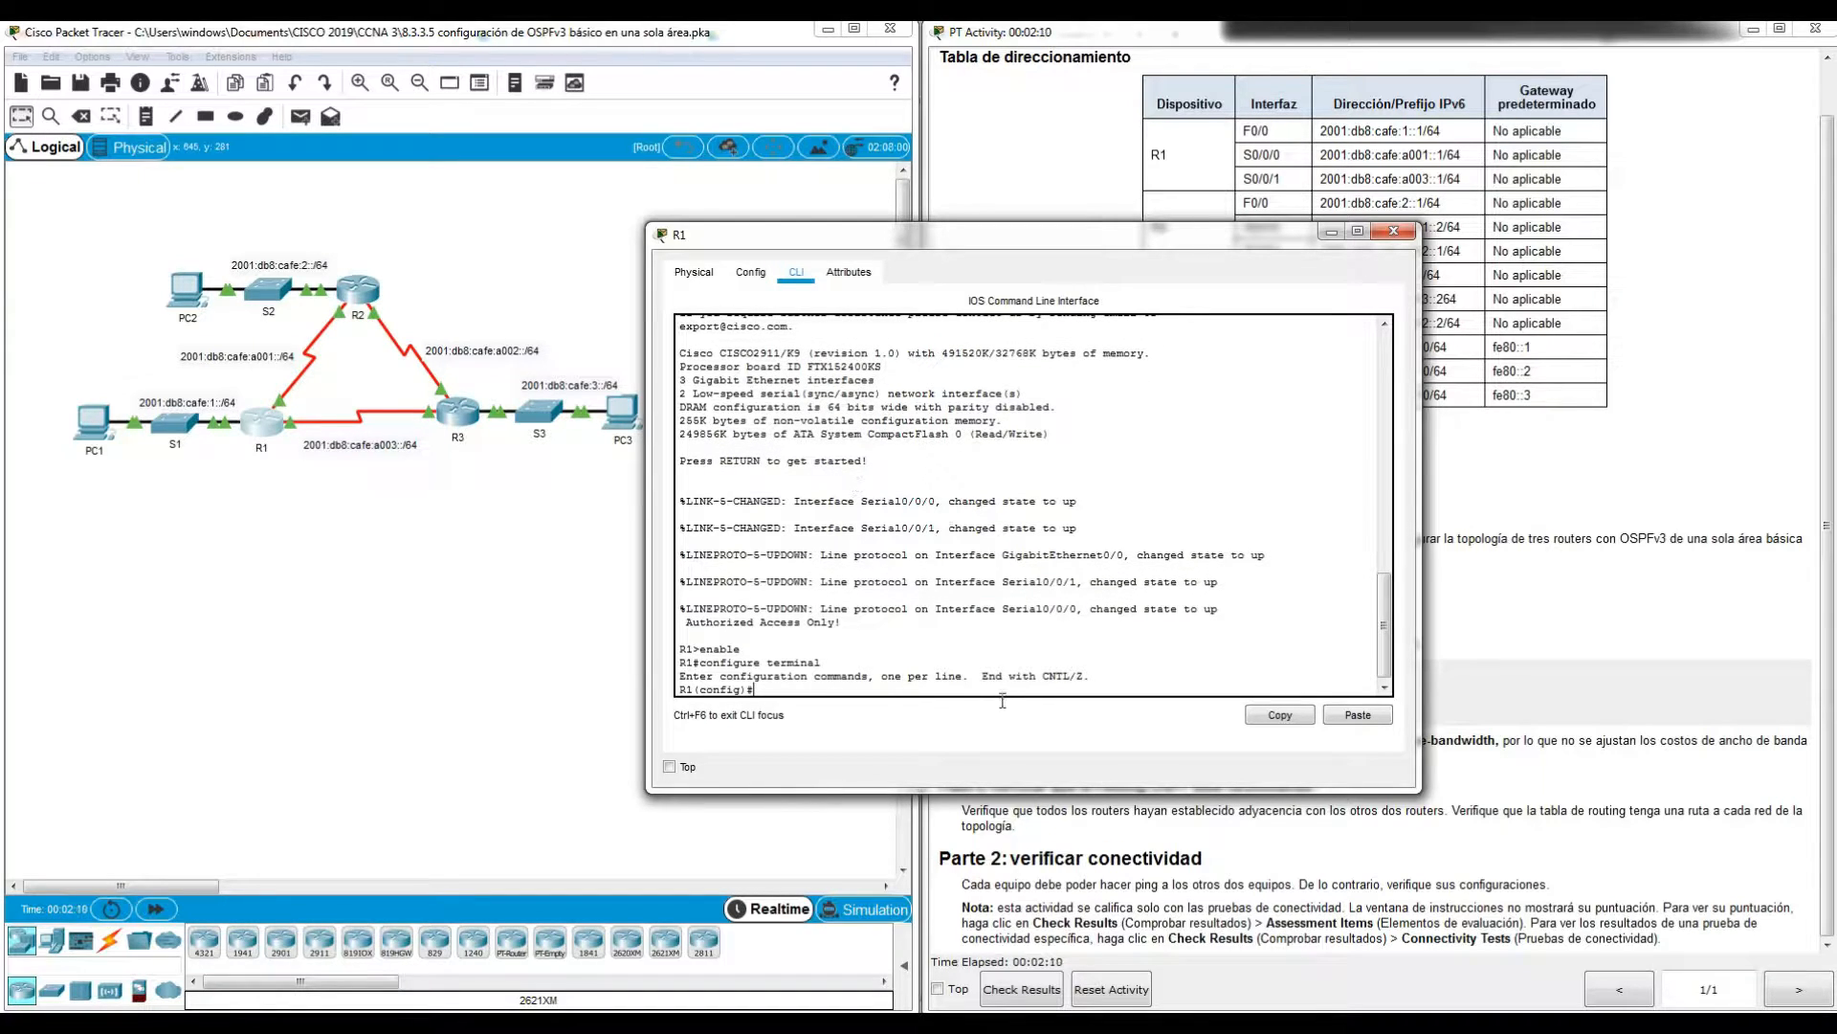
{"action": "left_click_drag", "start_coordinate": [1126, 244], "coordinate": [1198, 54]}
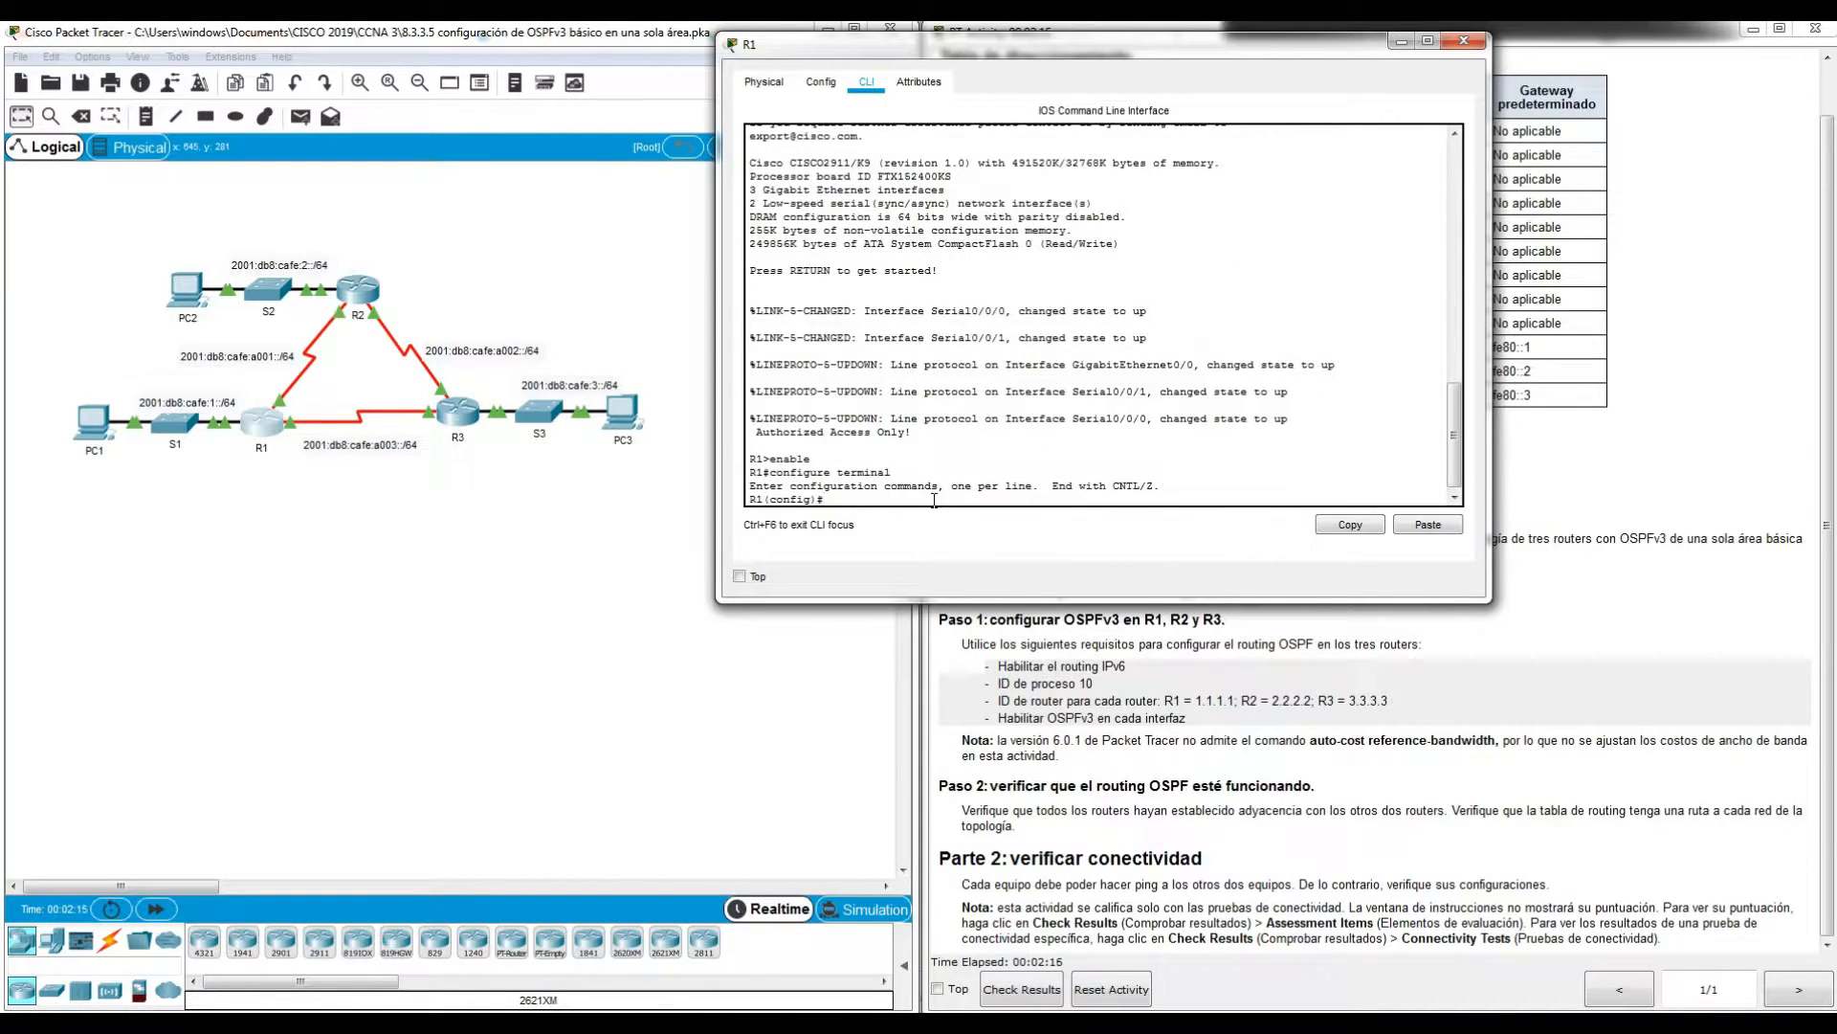
Step: Enable IPv6 routing on R1 with ipv6 unicast-routing
{"action": "type", "text": "ipv6 uni"}
{"action": "key", "text": "Tab"}
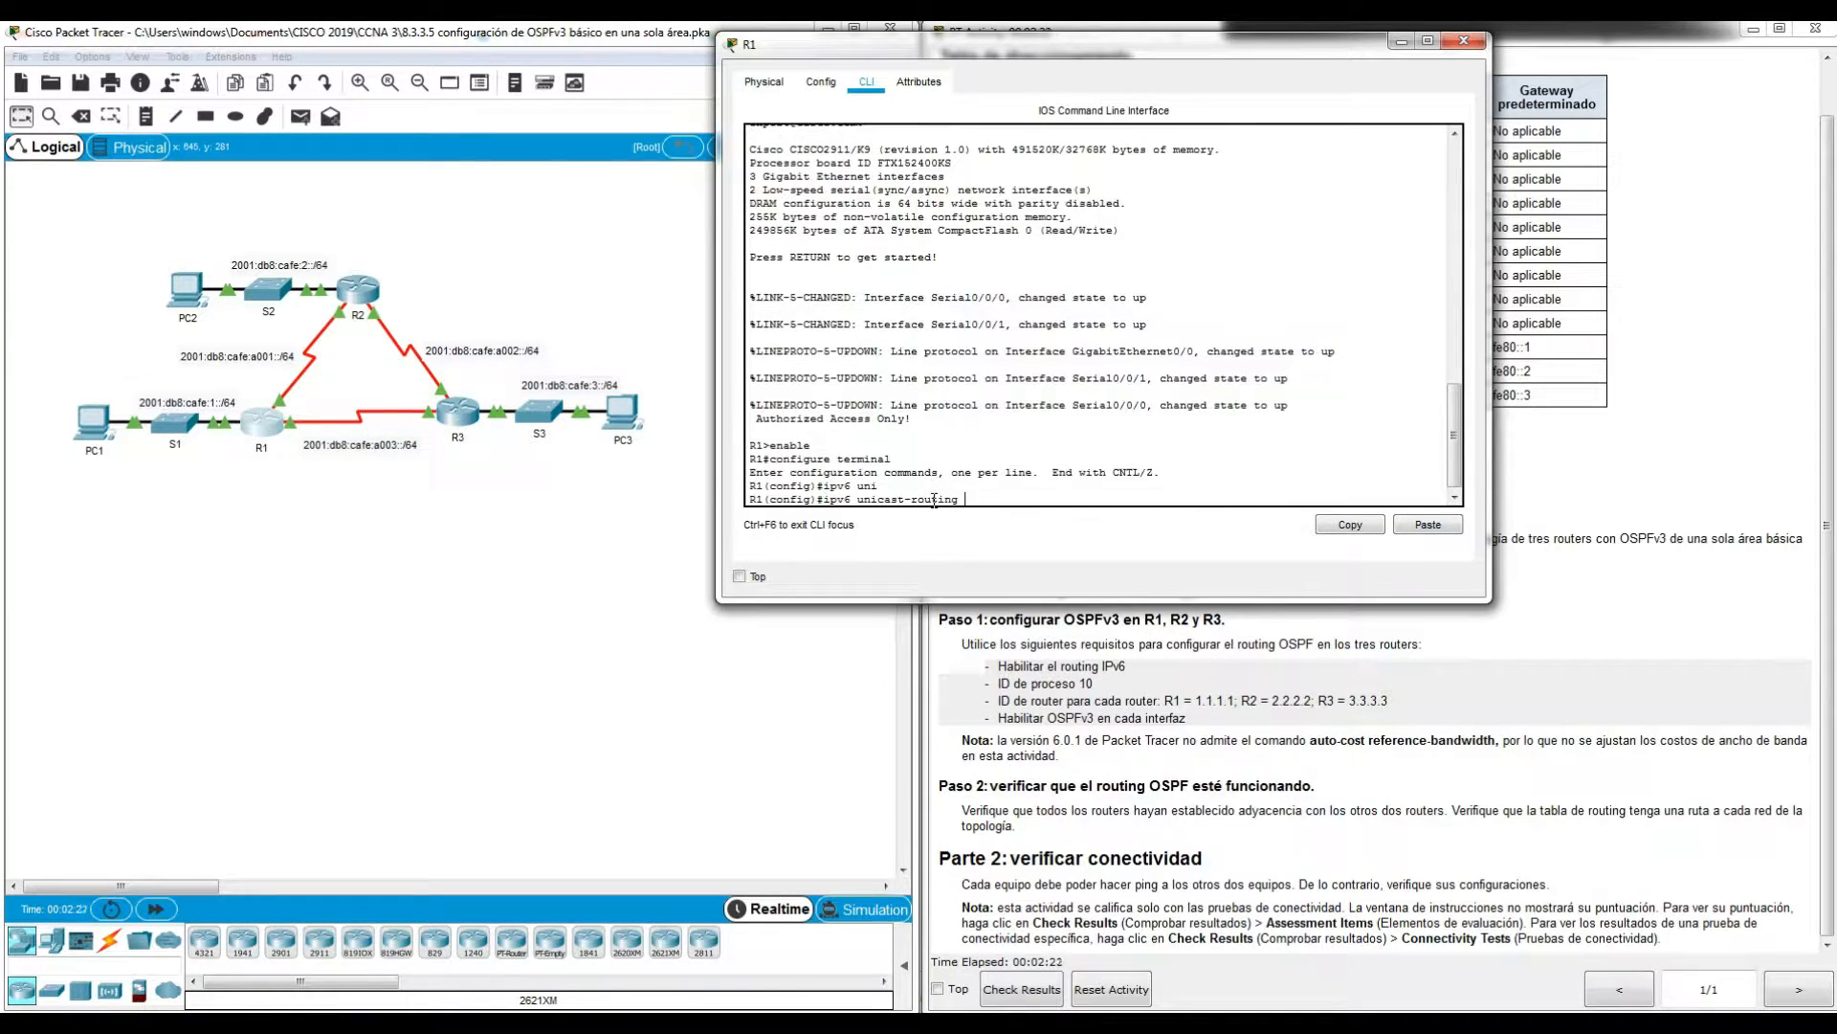
{"action": "key", "text": "Return"}
{"action": "key", "text": "Return"}
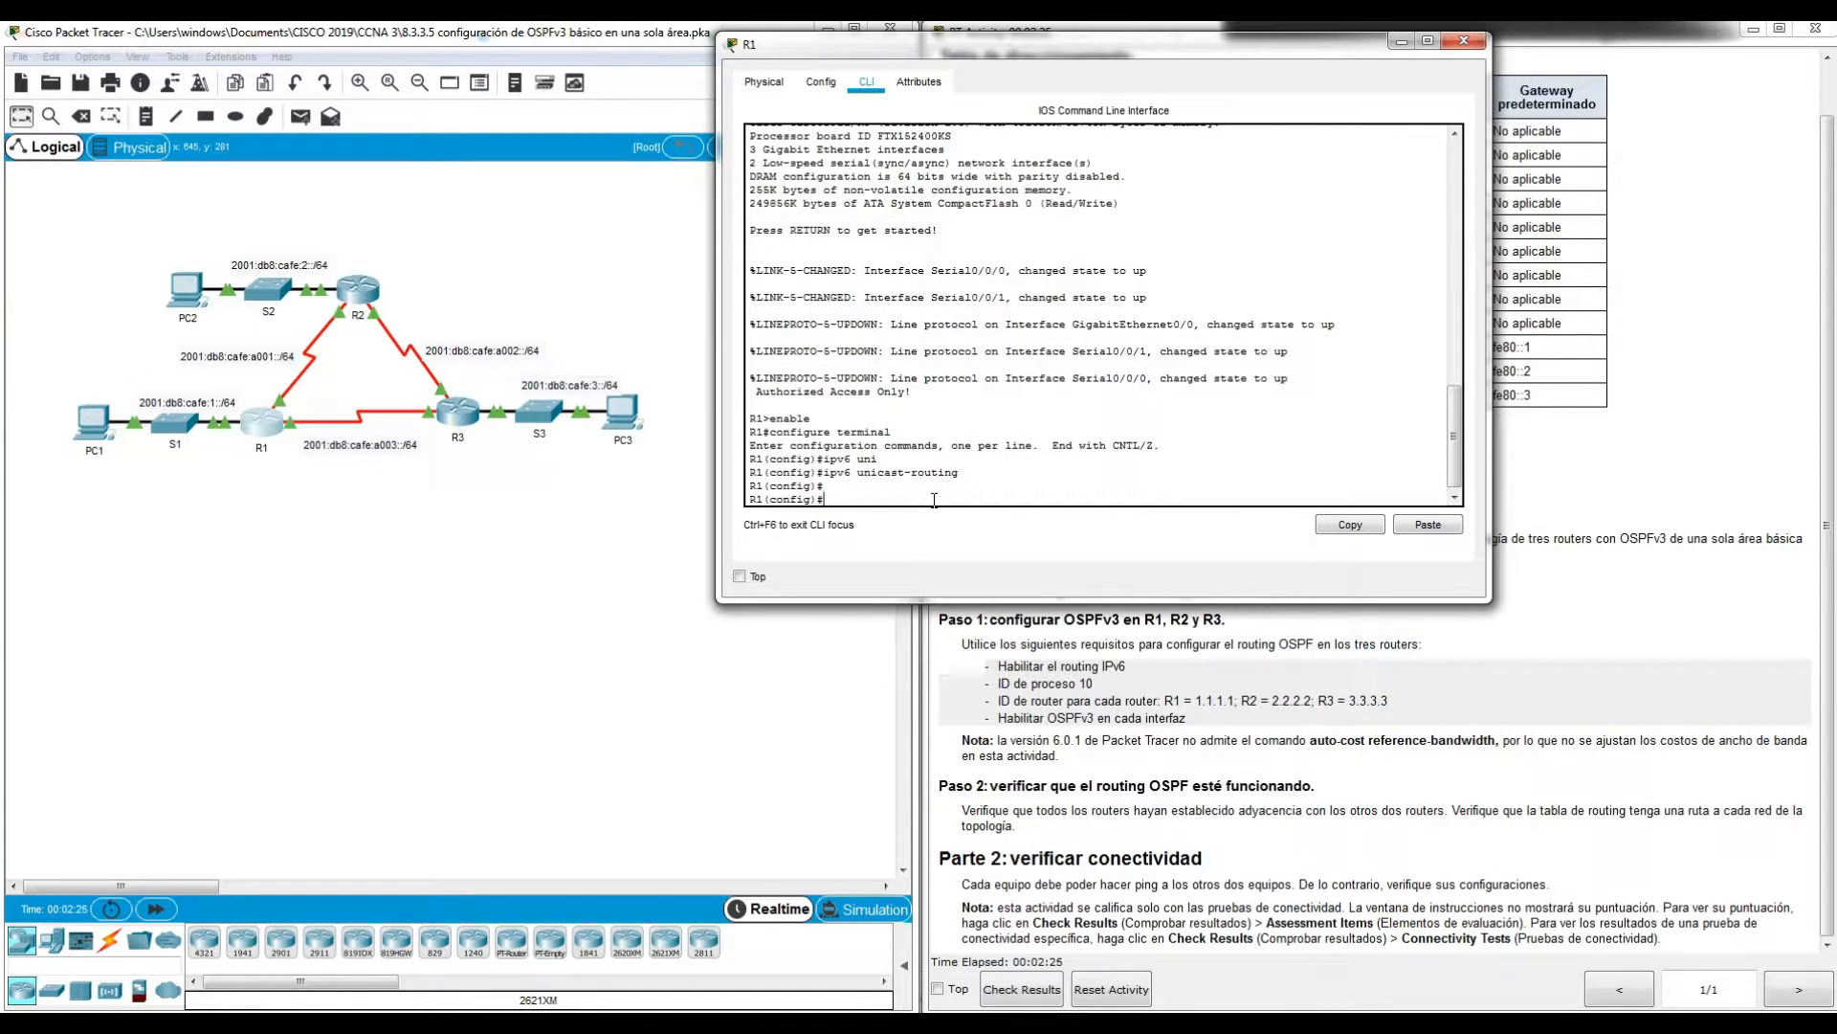
{"action": "key", "text": "Return"}
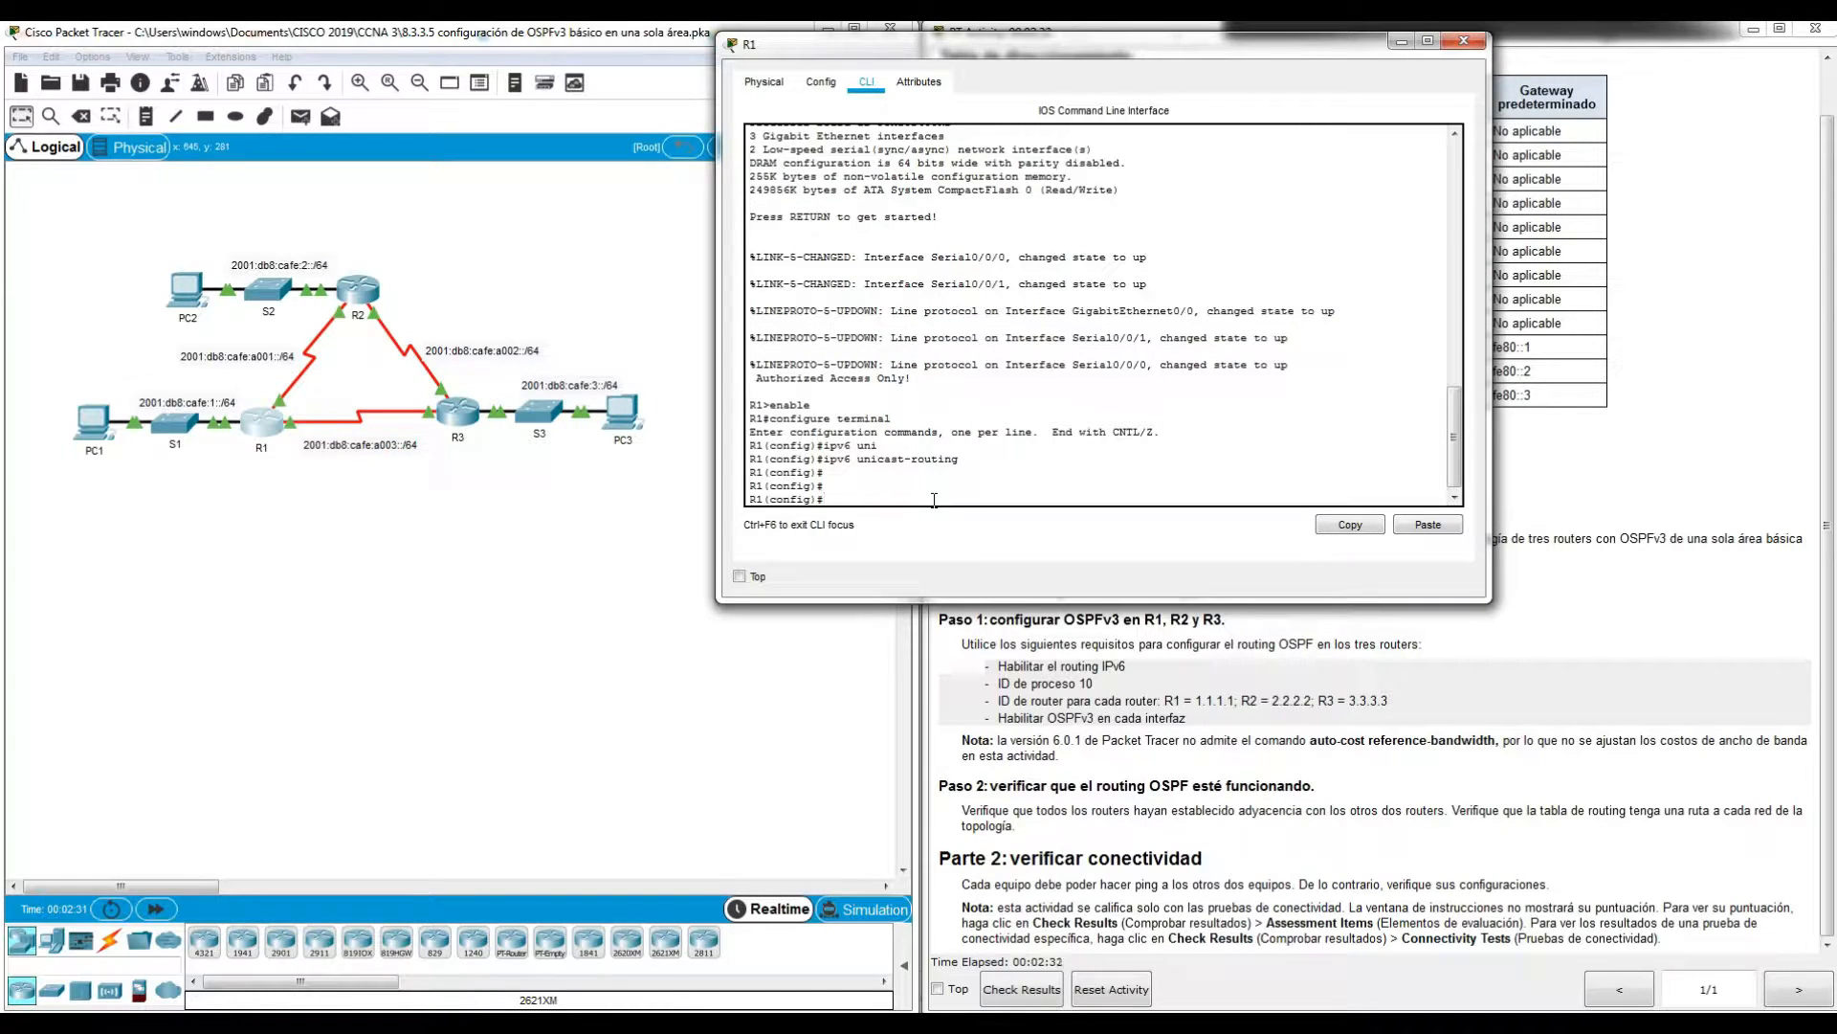
Step: Leave configuration mode on R1 and examine the active IPv6 routing protocols with show ipv6 protocols
{"action": "type", "text": "exit"}
{"action": "key", "text": "Return"}
{"action": "key", "text": "Return"}
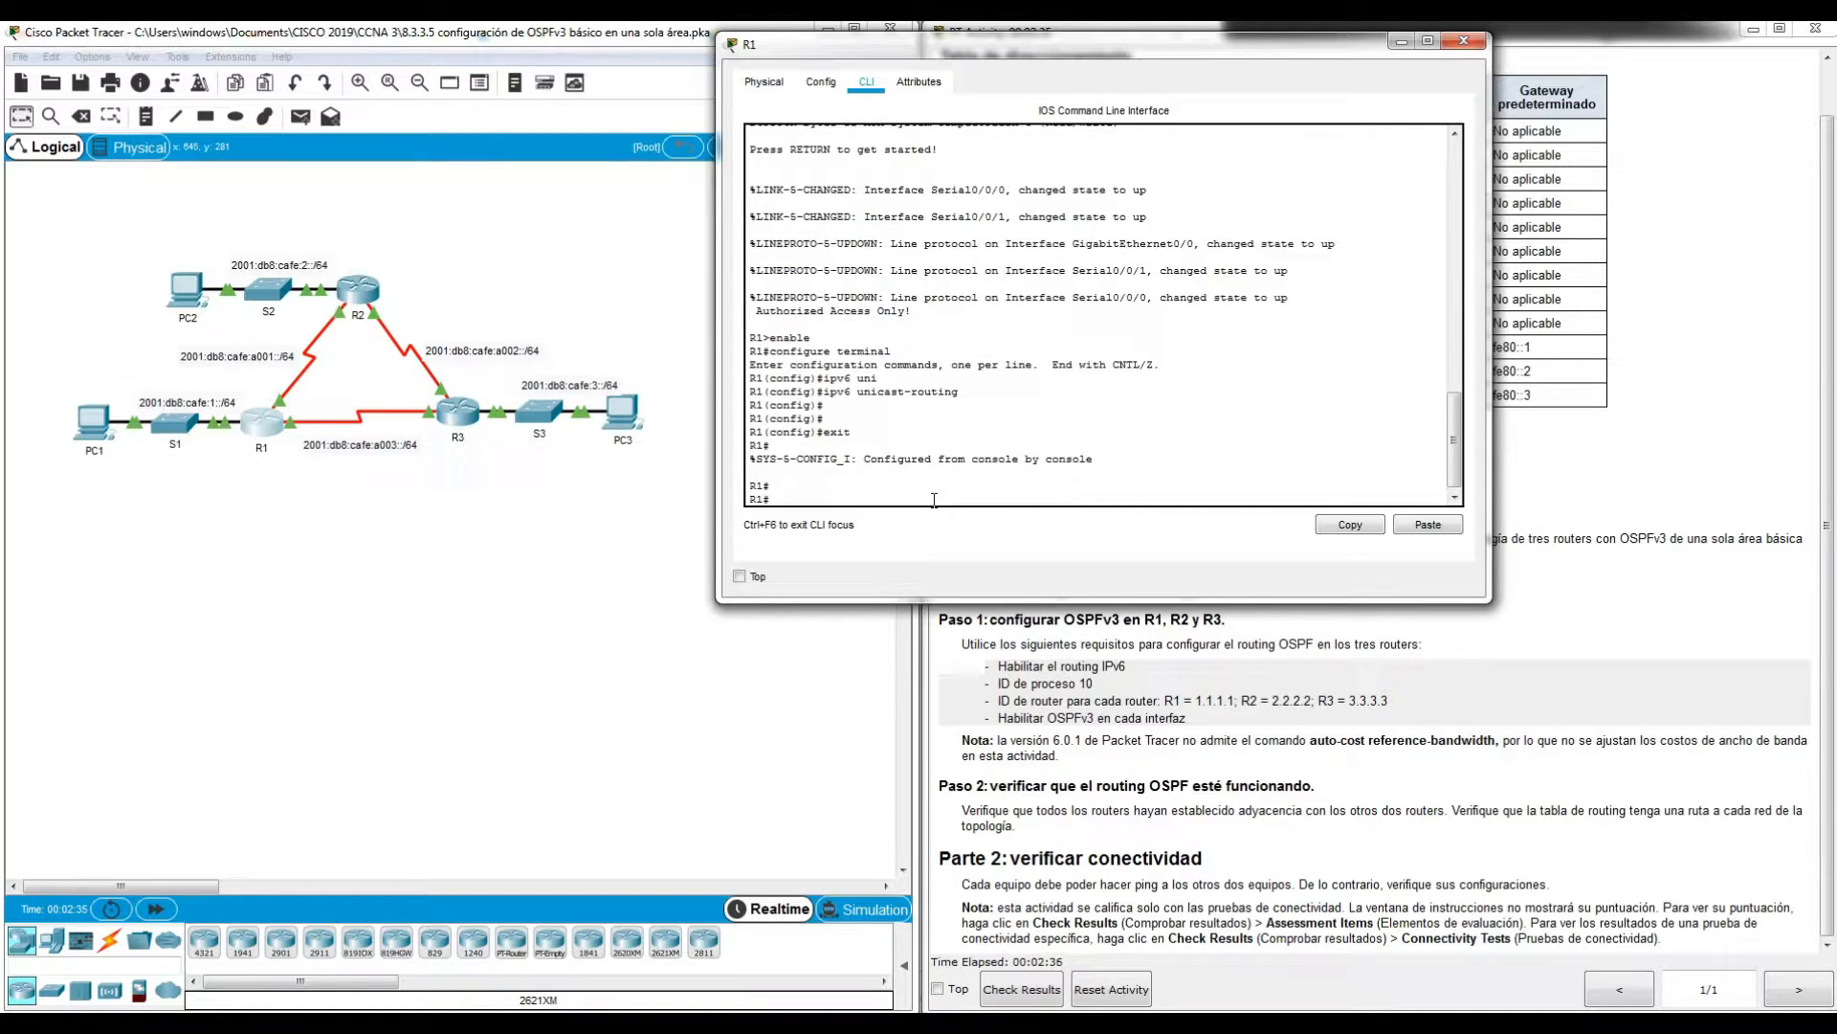
{"action": "type", "text": "show ipv6 proto"}
{"action": "key", "text": "Tab"}
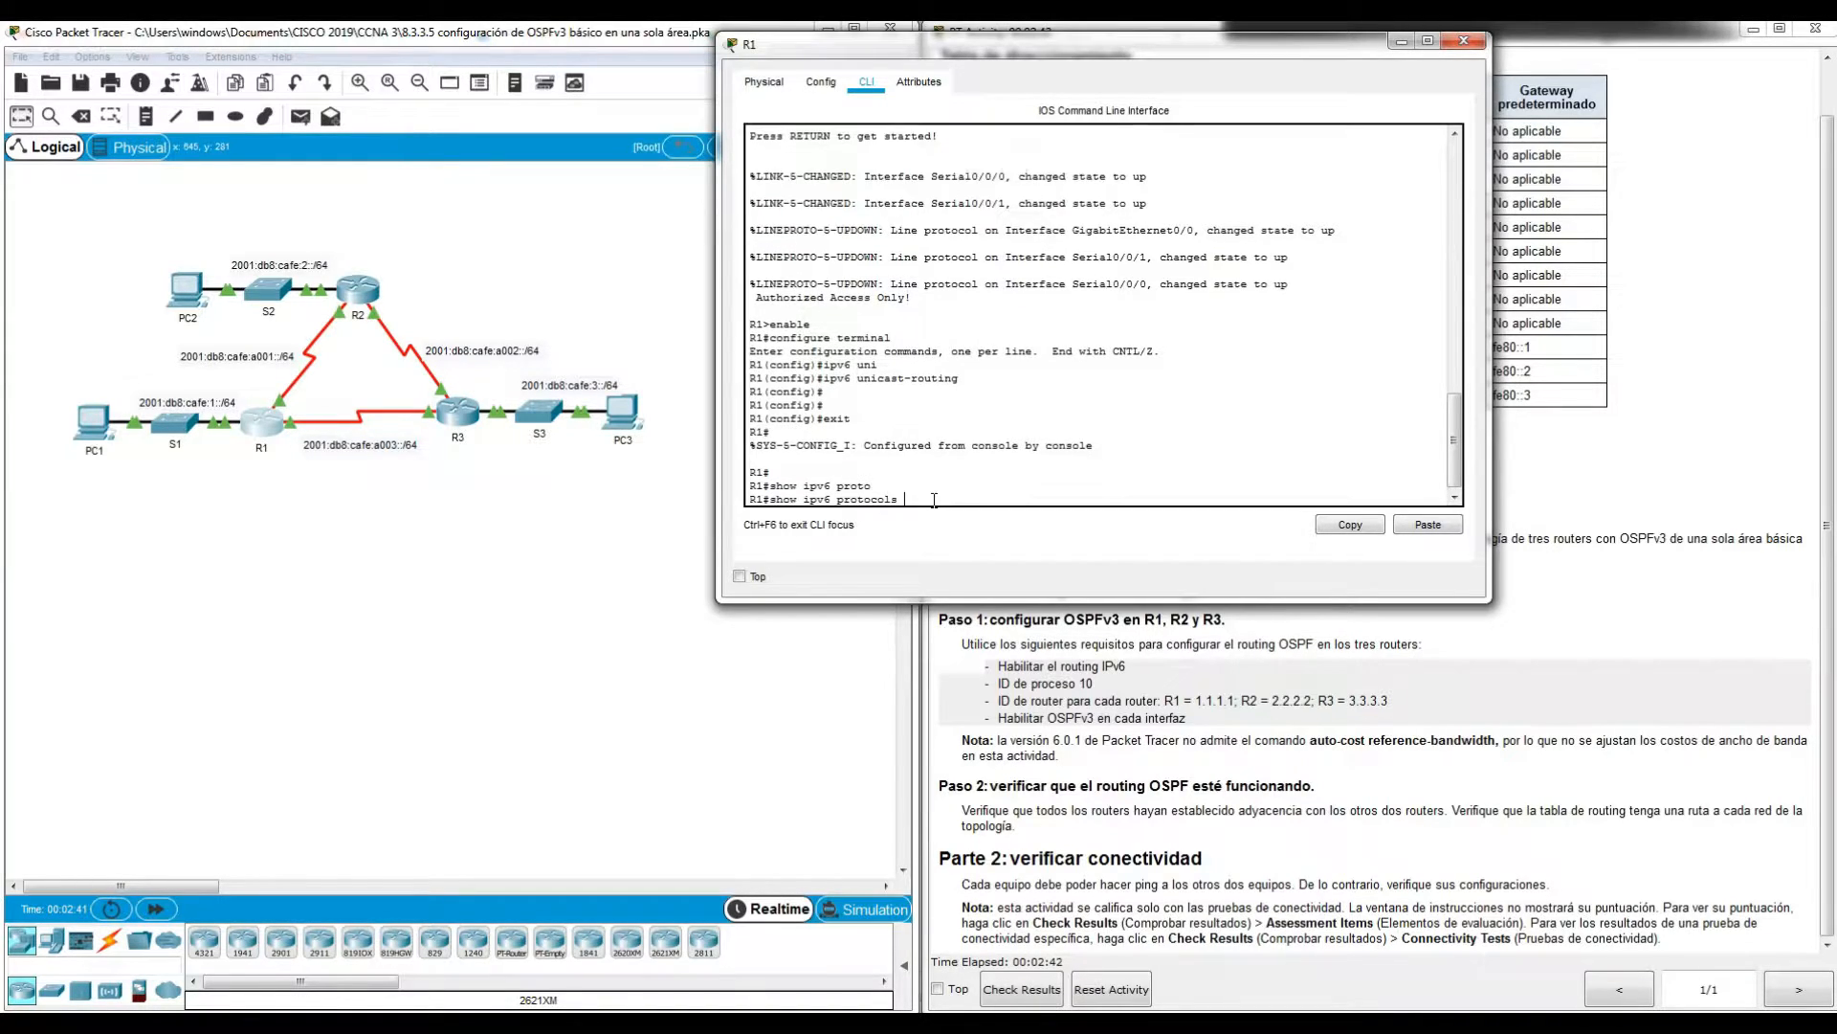
{"action": "key", "text": "Return"}
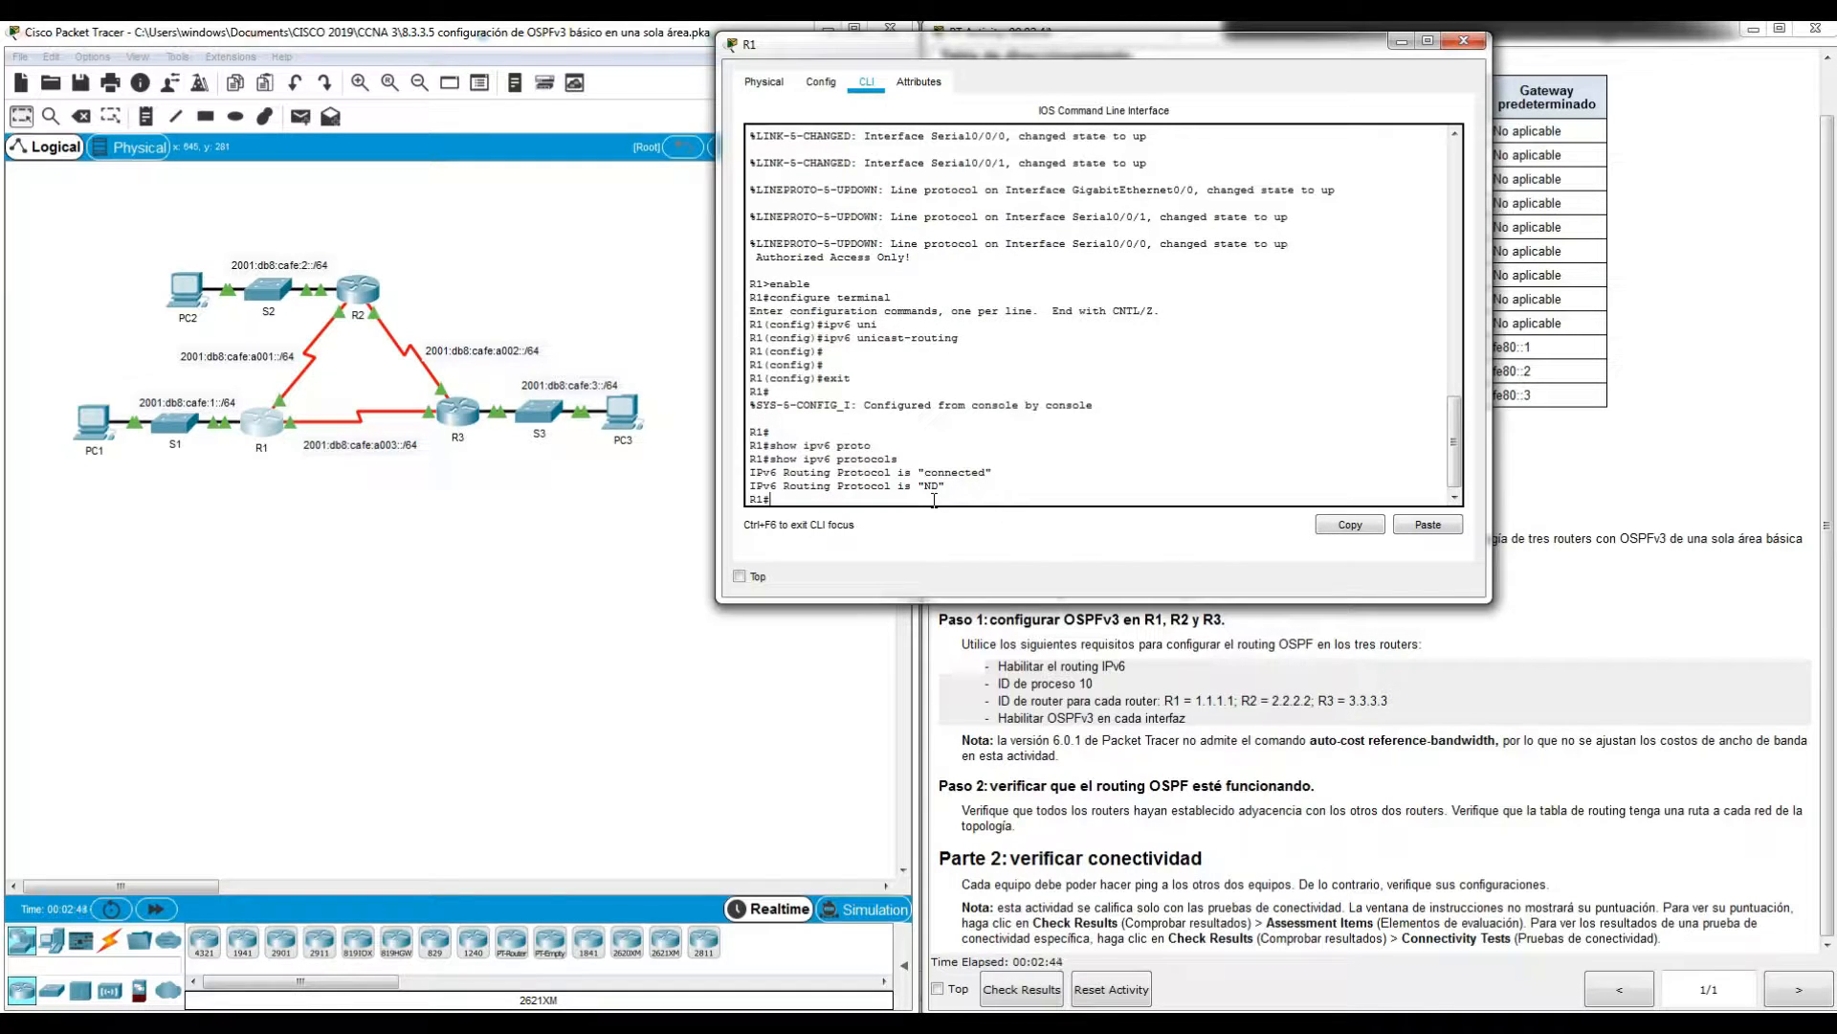
{"action": "left_click_drag", "start_coordinate": [809, 458], "coordinate": [842, 458]}
{"action": "left_click_drag", "start_coordinate": [946, 486], "coordinate": [749, 458]}
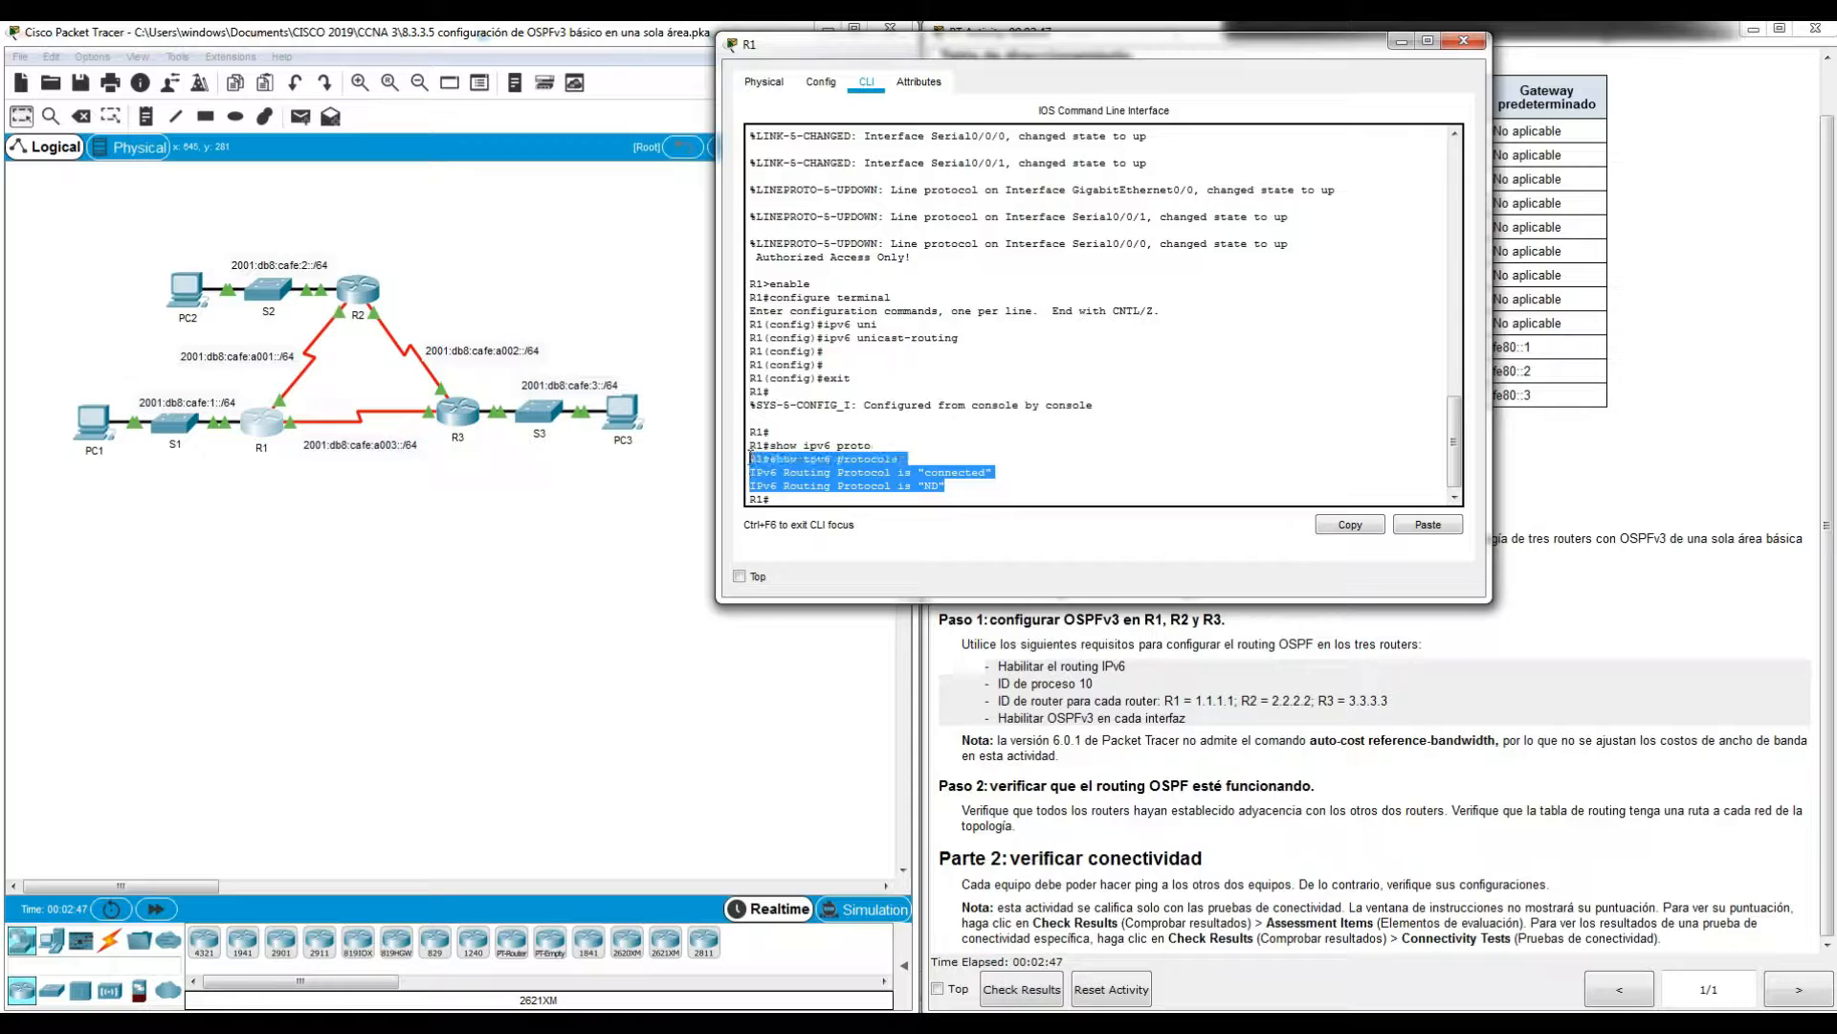
{"action": "left_click", "coordinate": [805, 499]}
{"action": "key", "text": "Return"}
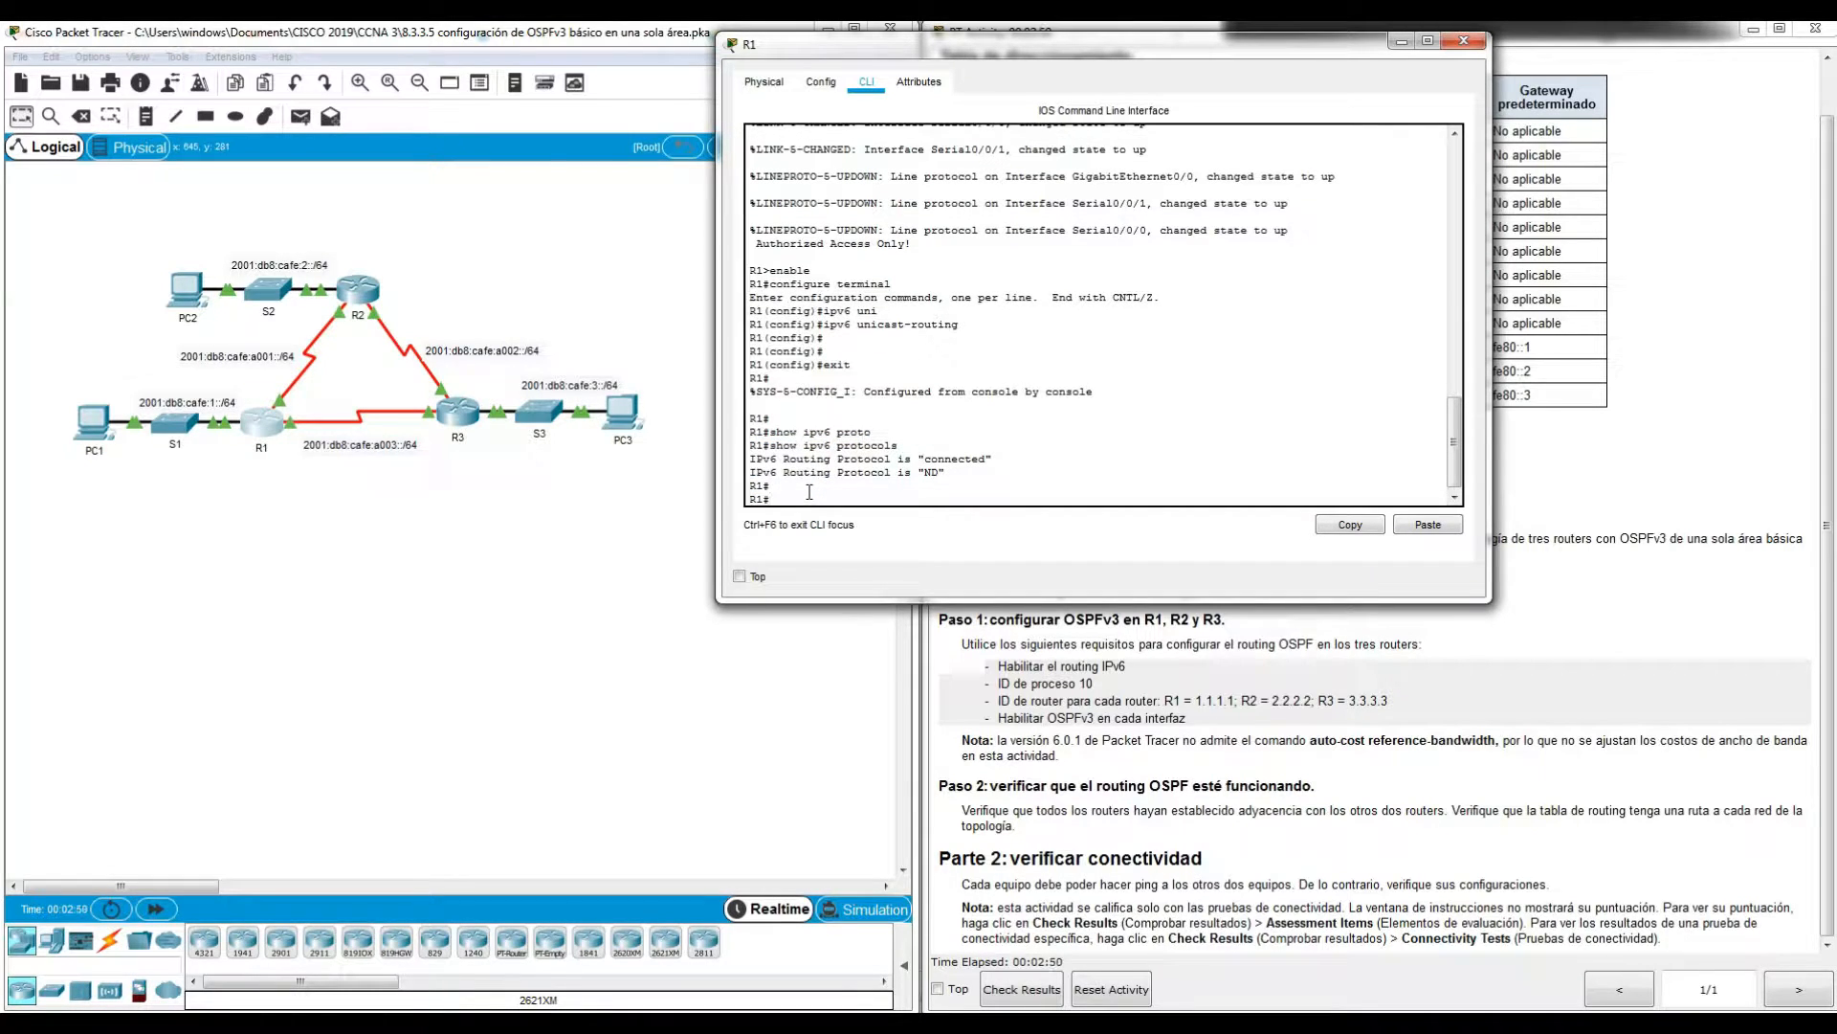
Step: Check R1's OSPF state with show ip ospf neighbor and show ipv6 ospf
{"action": "type", "text": "show ip ospf neig"}
{"action": "key", "text": "Tab"}
{"action": "key", "text": "Return"}
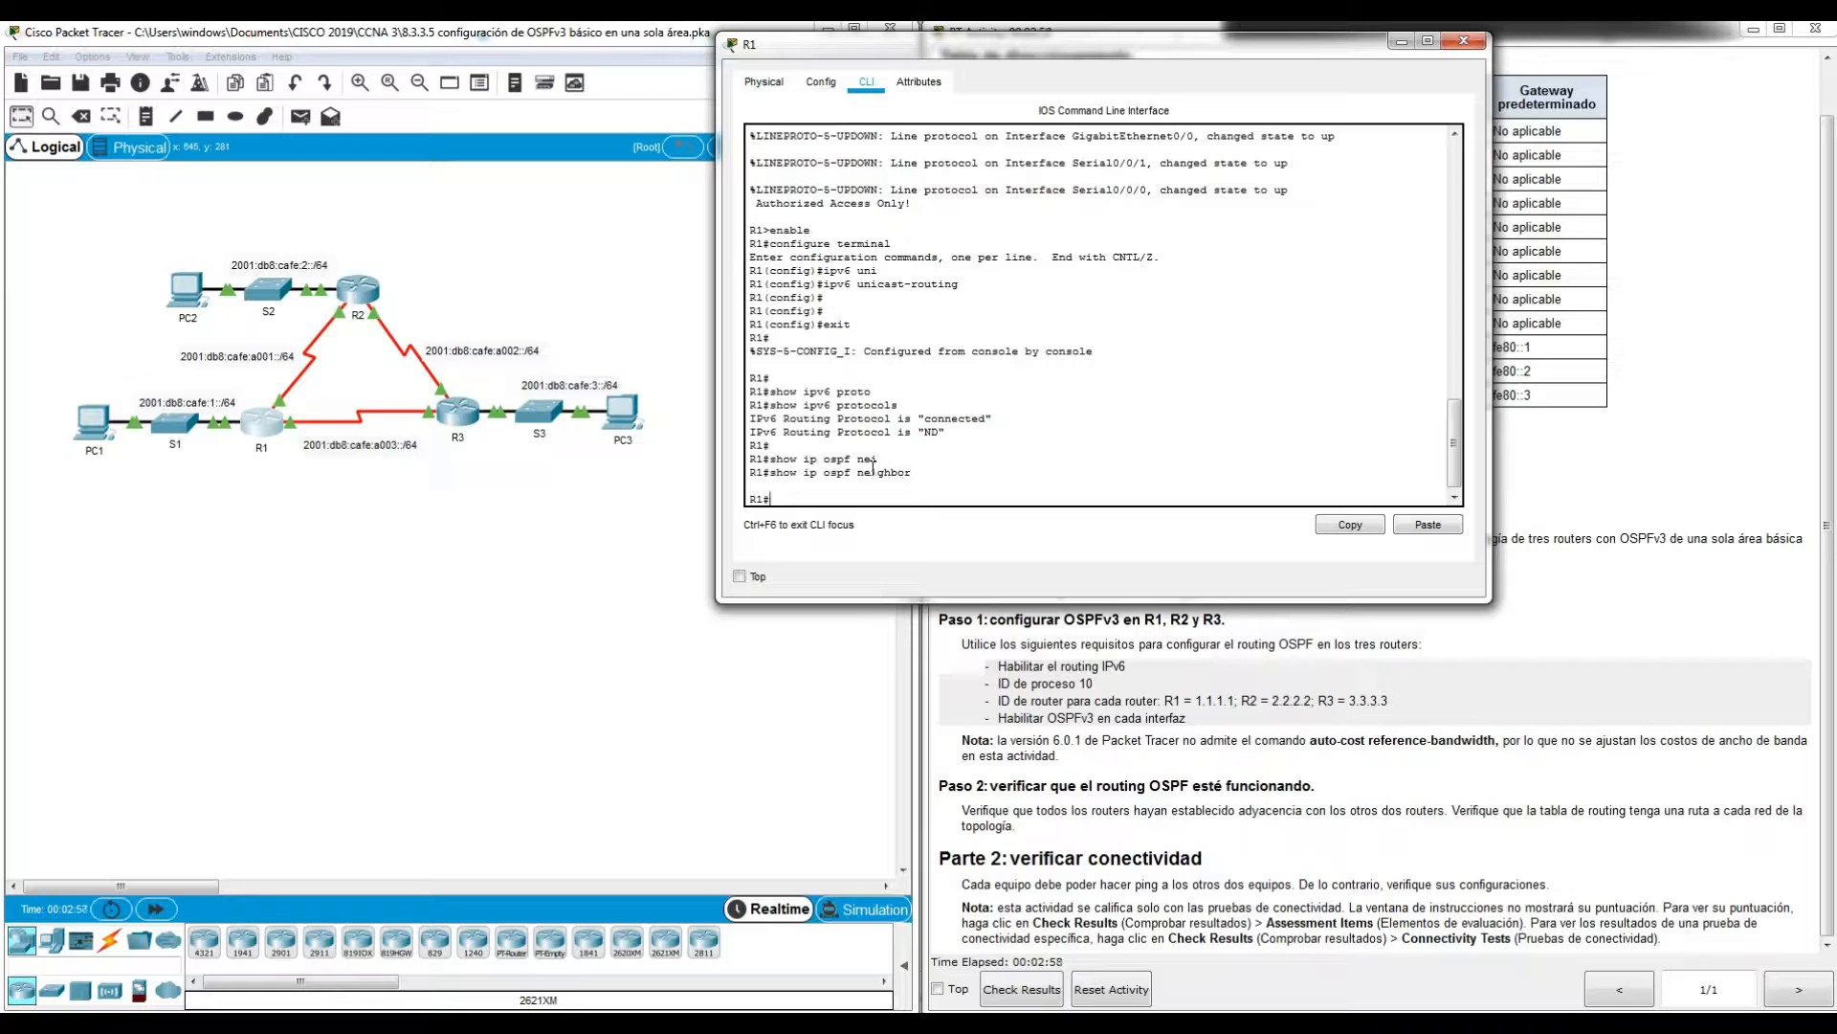
{"action": "type", "text": "show ipv6 os"}
{"action": "key", "text": "Tab"}
{"action": "key", "text": "Return"}
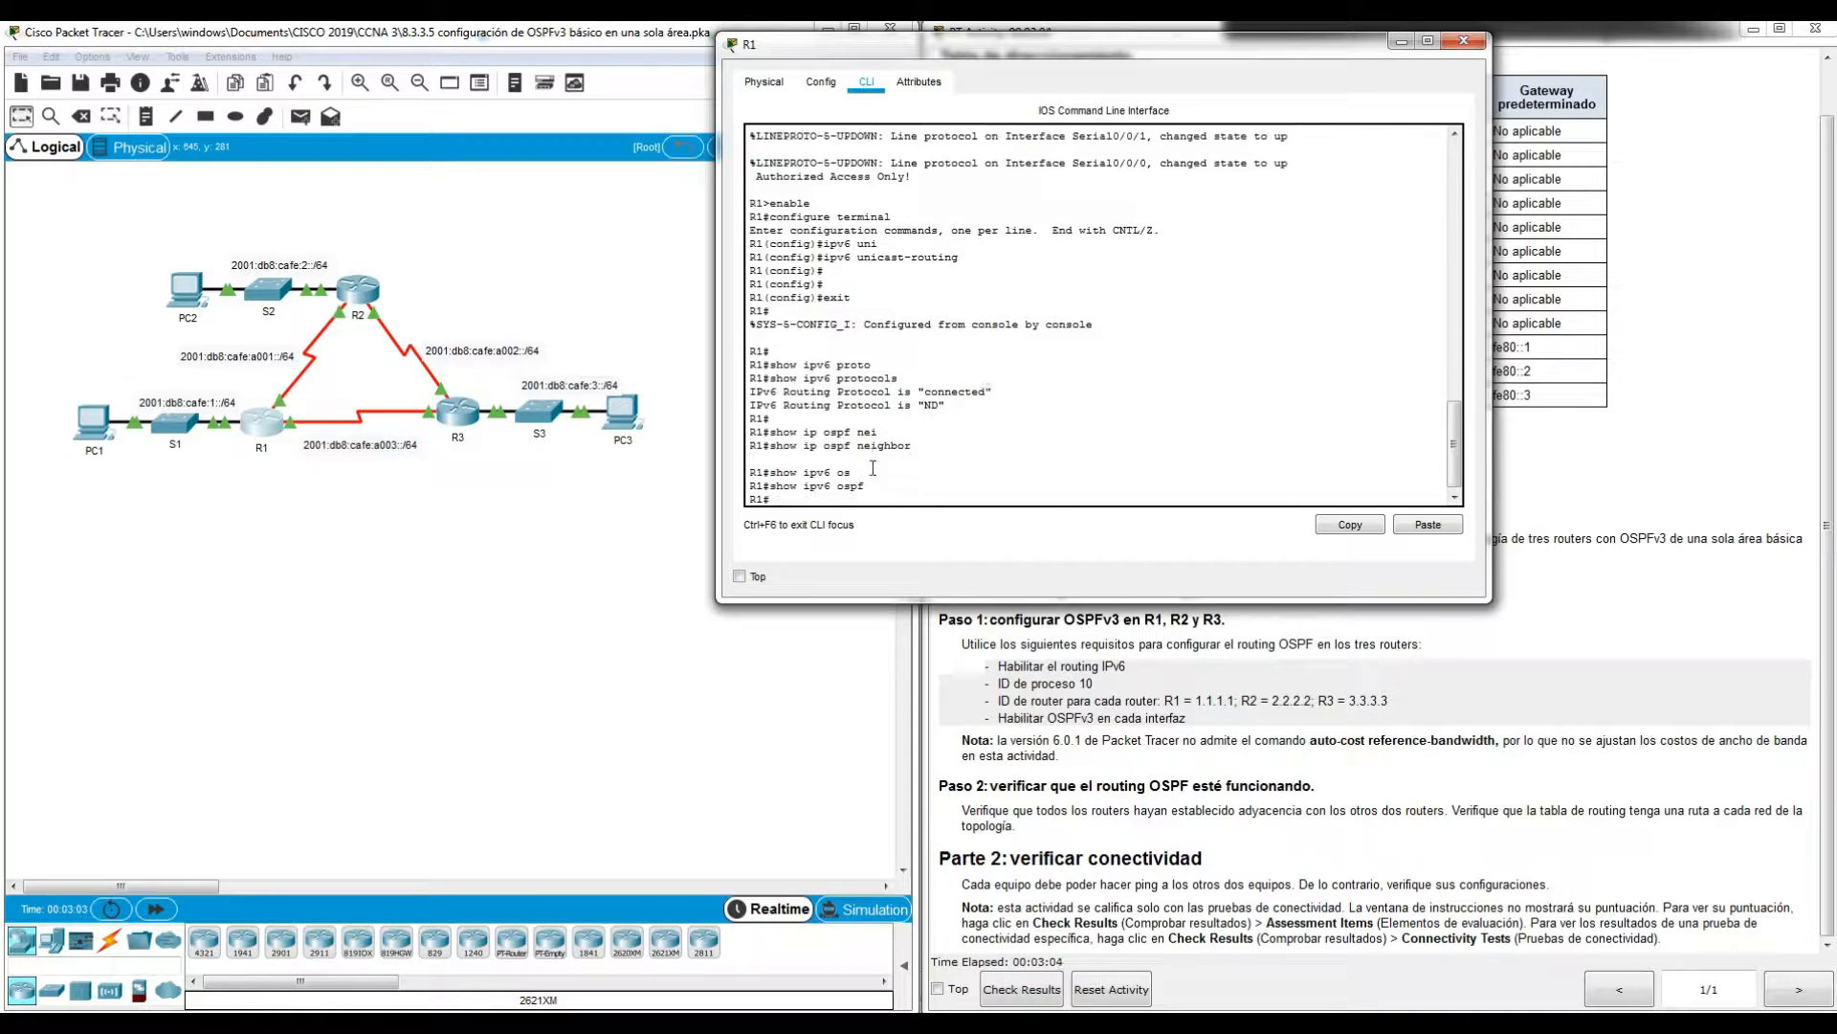
{"action": "key", "text": "Return"}
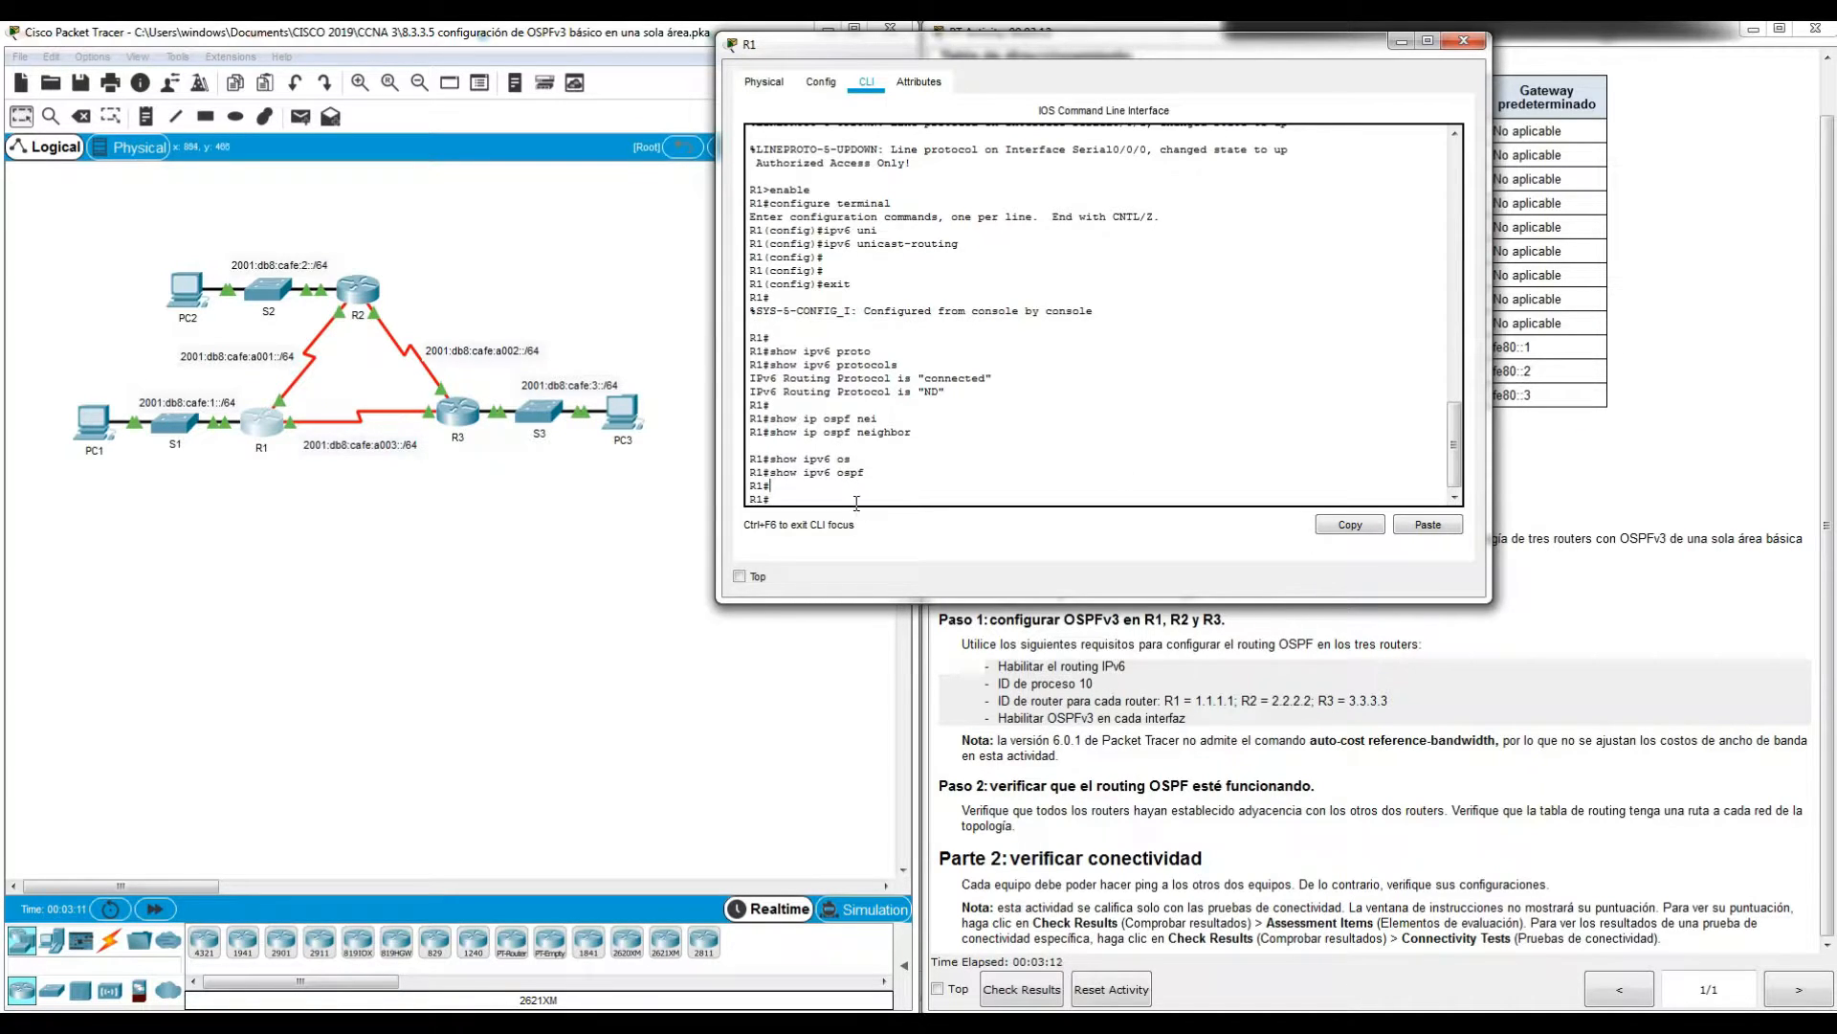
{"action": "key", "text": "Return"}
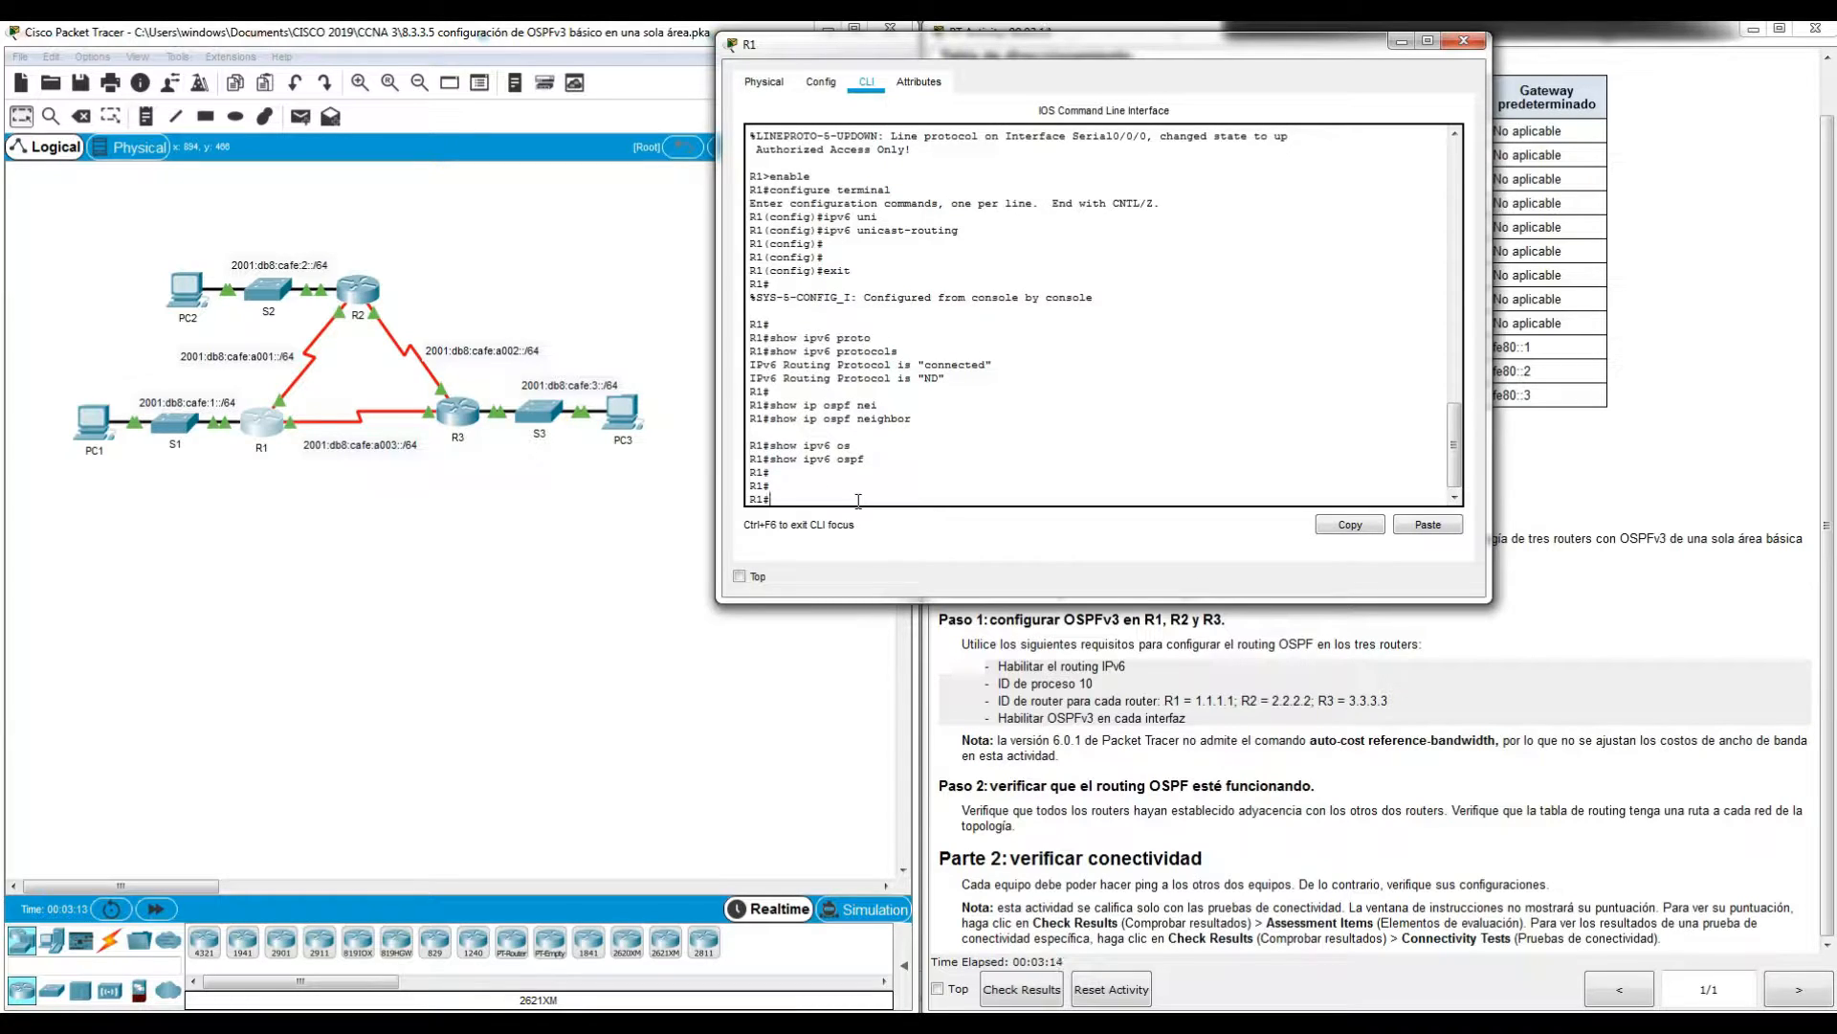
Step: Start OSPFv3 process 10 on R1 from global configuration mode with ipv6 router ospf 10, and read the console response
{"action": "type", "text": "configure terminal"}
{"action": "key", "text": "Return"}
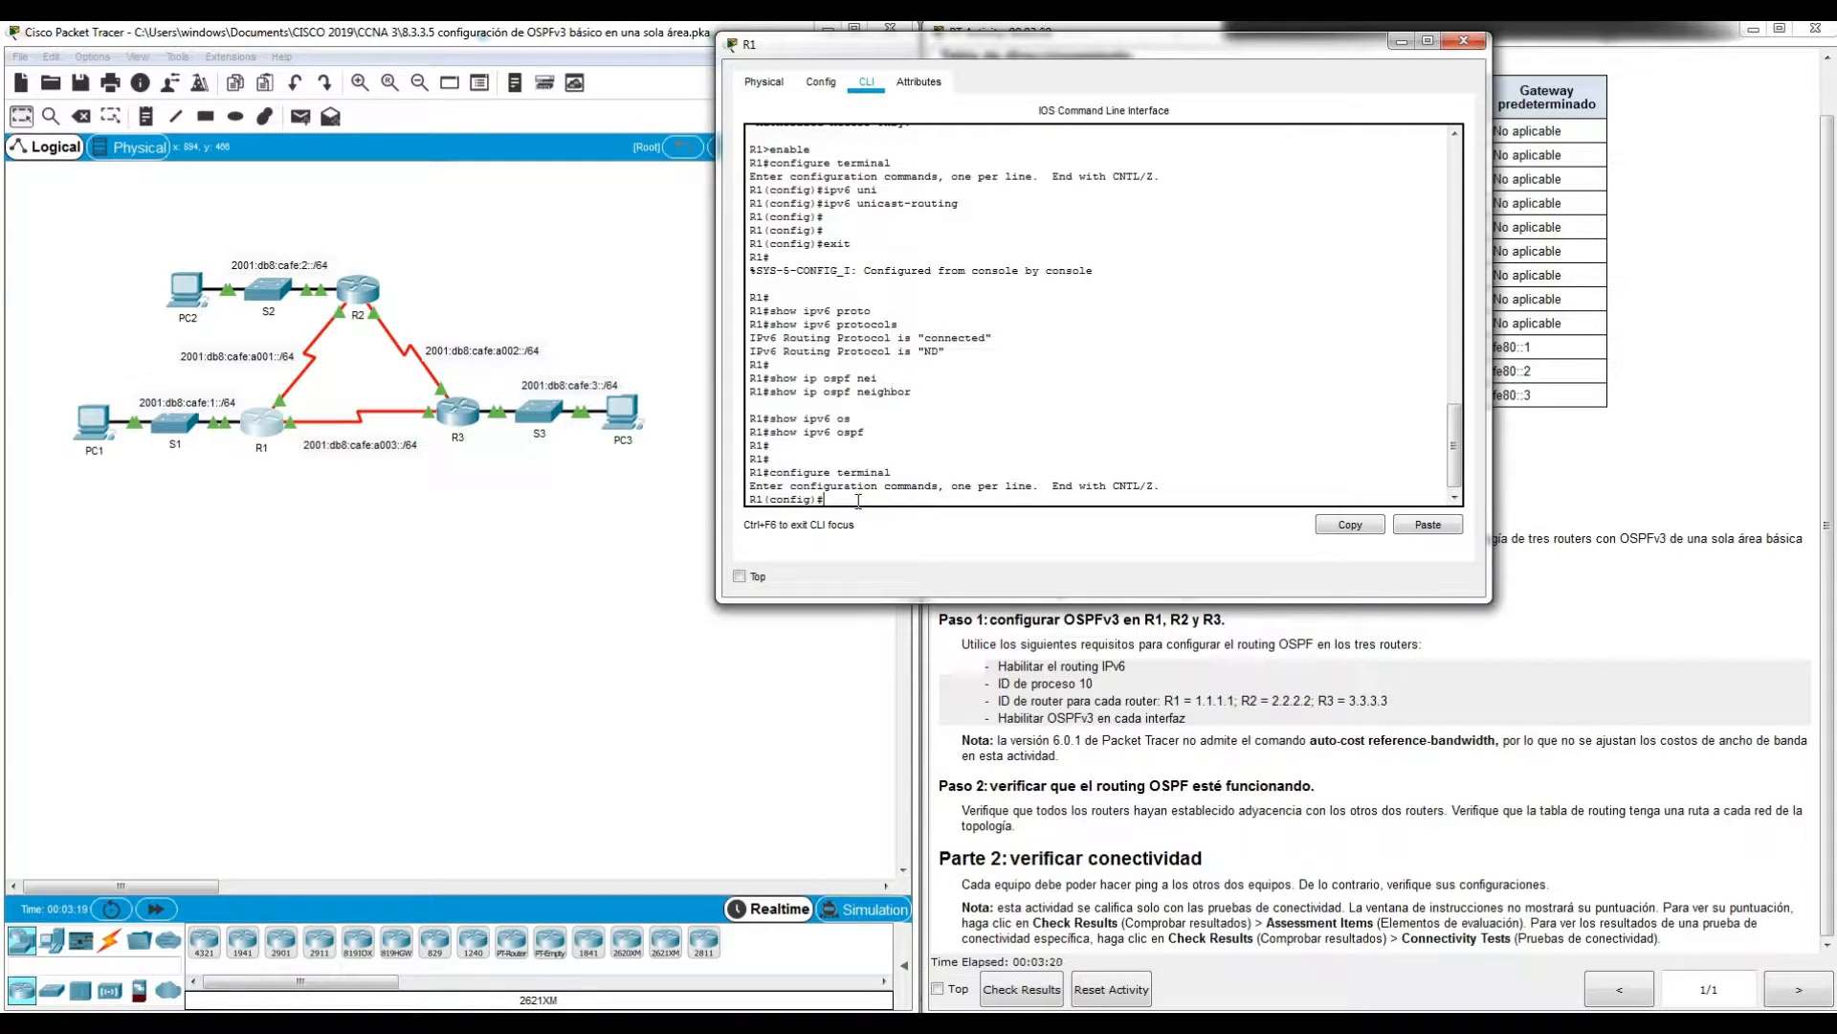
{"action": "type", "text": "ipv6 router os"}
{"action": "key", "text": "Tab"}
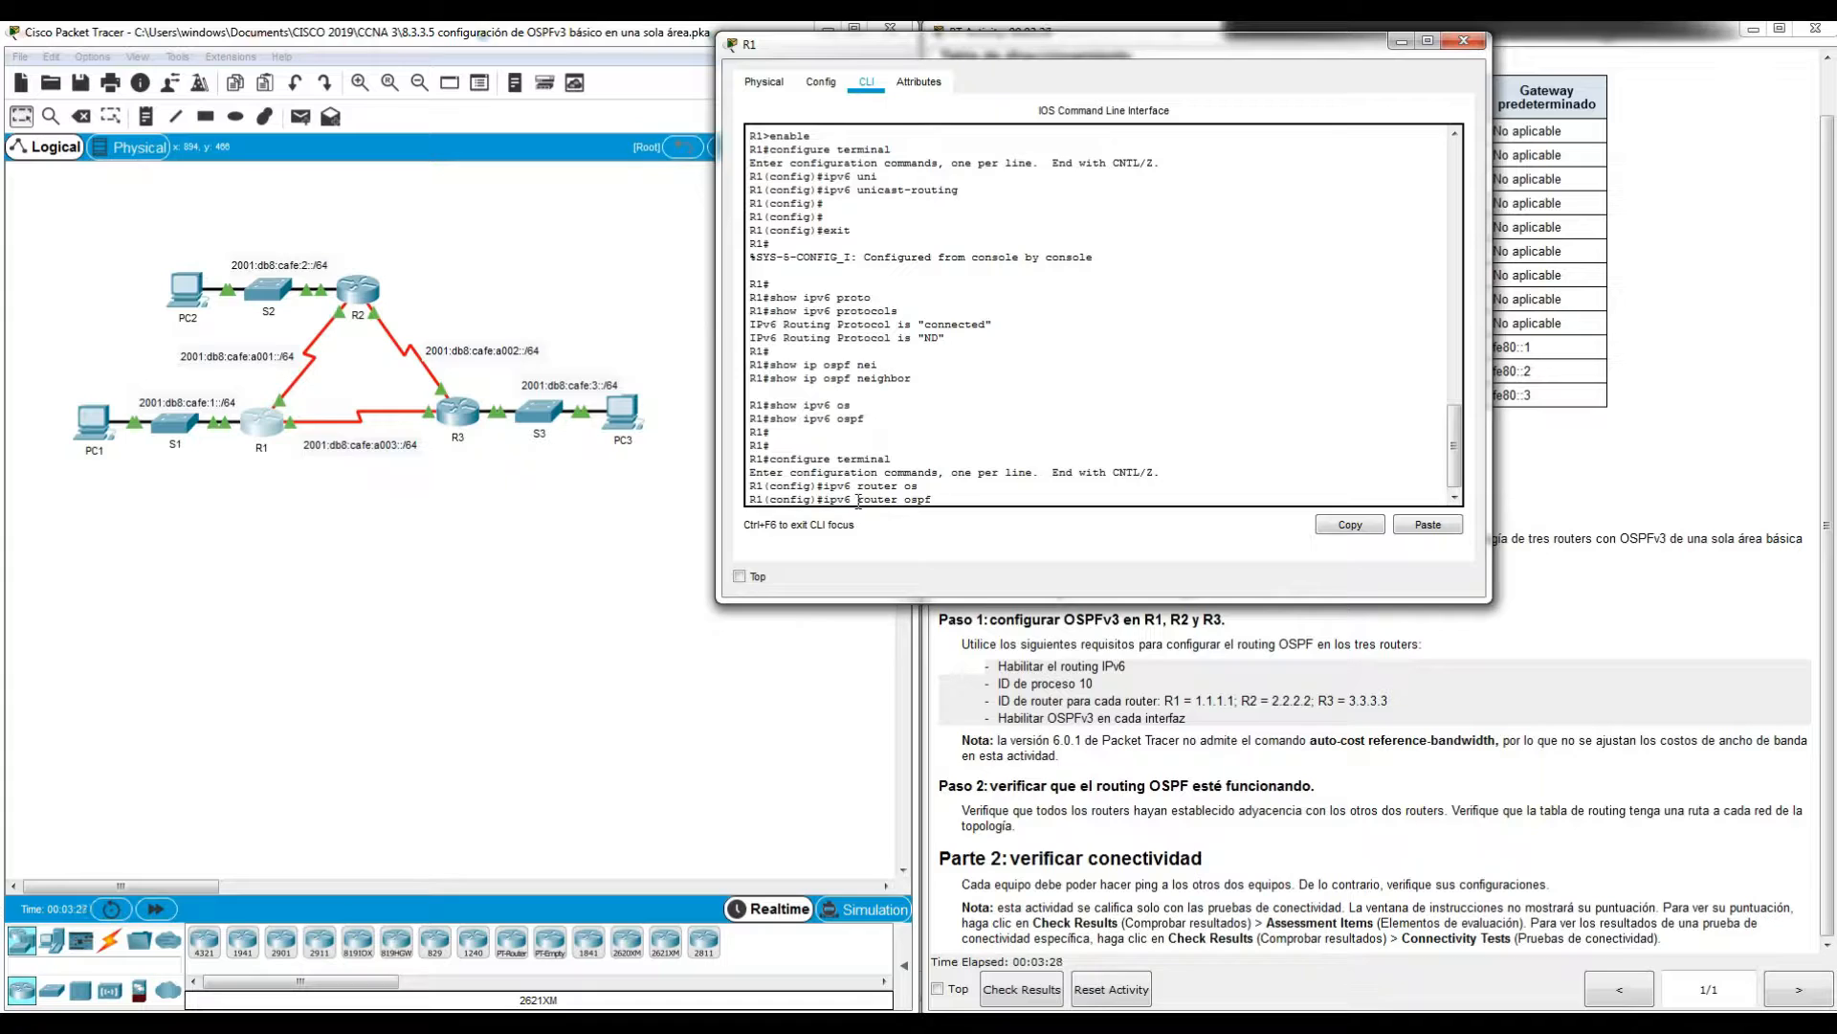
{"action": "type", "text": "10"}
{"action": "key", "text": "Return"}
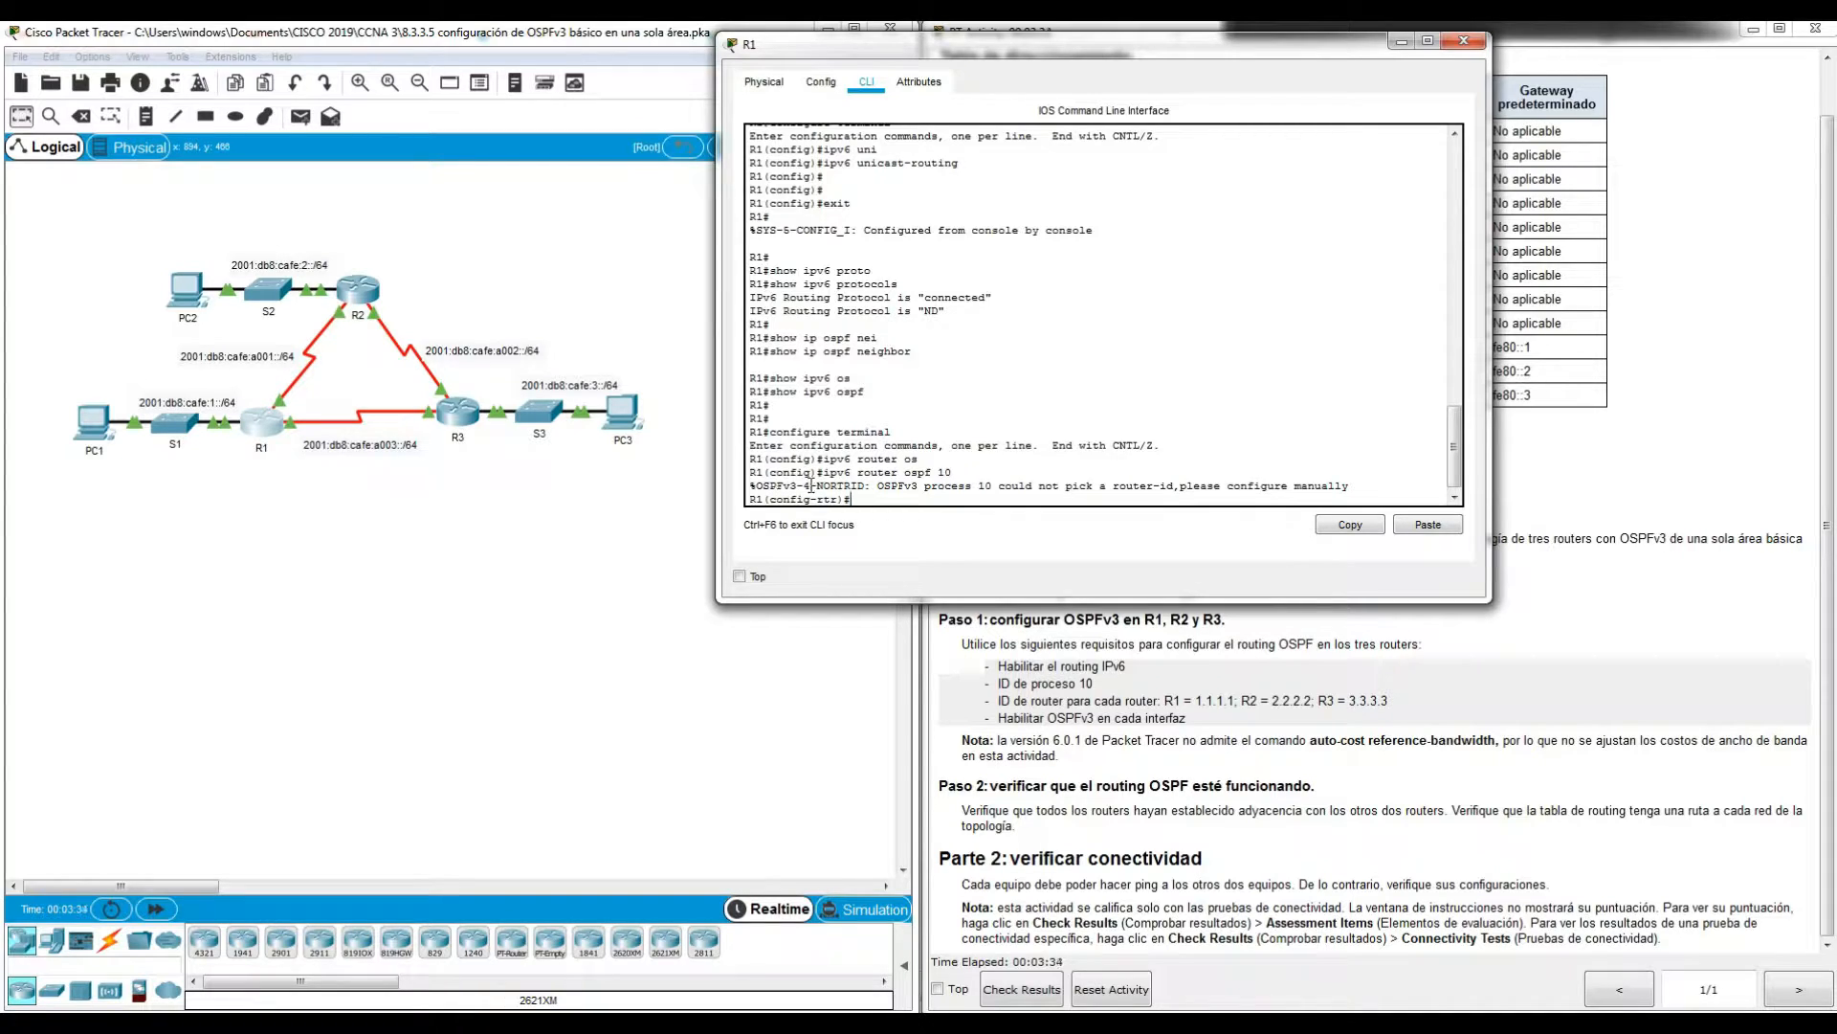
{"action": "left_click_drag", "start_coordinate": [926, 489], "coordinate": [998, 487]}
{"action": "left_click_drag", "start_coordinate": [1174, 488], "coordinate": [939, 486]}
{"action": "left_click_drag", "start_coordinate": [1349, 489], "coordinate": [1160, 488]}
{"action": "left_click", "coordinate": [926, 492]}
{"action": "key", "text": "Return"}
{"action": "key", "text": "Return"}
Step: Leave configuration mode on R1 and check the OSPFv3 process status with show ipv6 ospf
{"action": "type", "text": "end"}
{"action": "key", "text": "Return"}
{"action": "key", "text": "Up"}
{"action": "key", "text": "Up"}
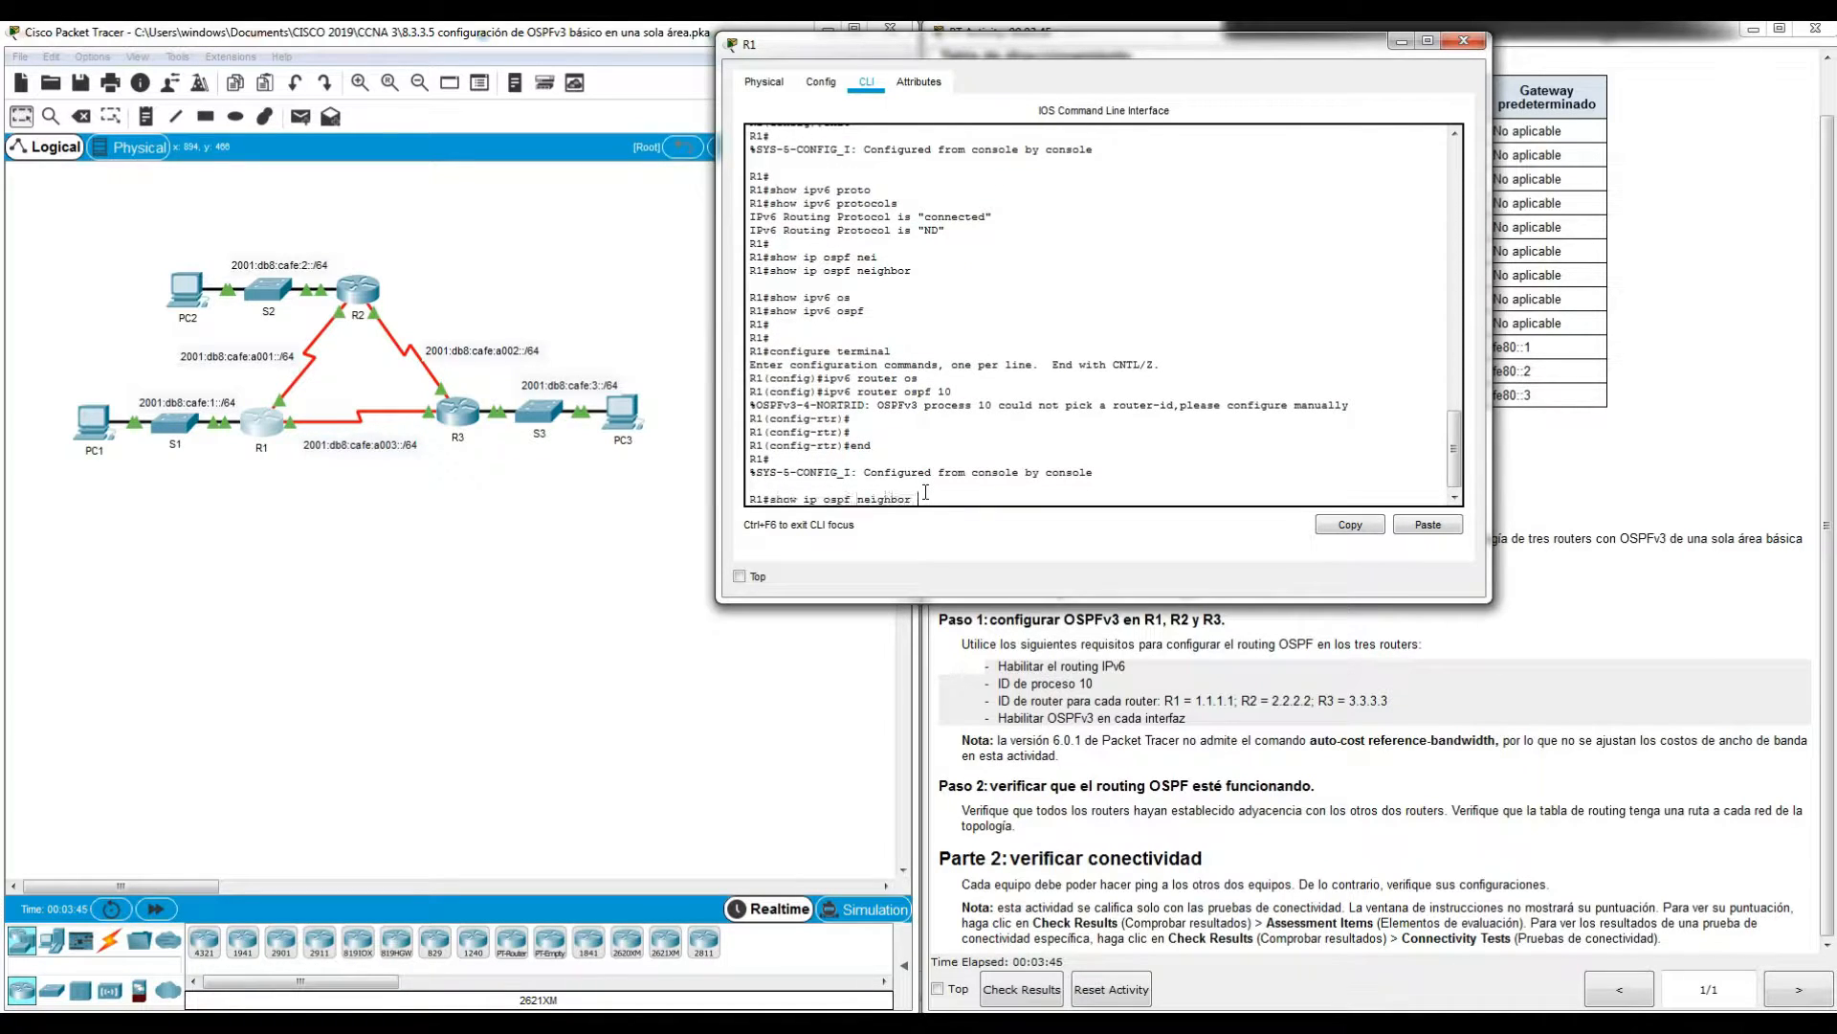
{"action": "key", "text": "Down"}
{"action": "key", "text": "Return"}
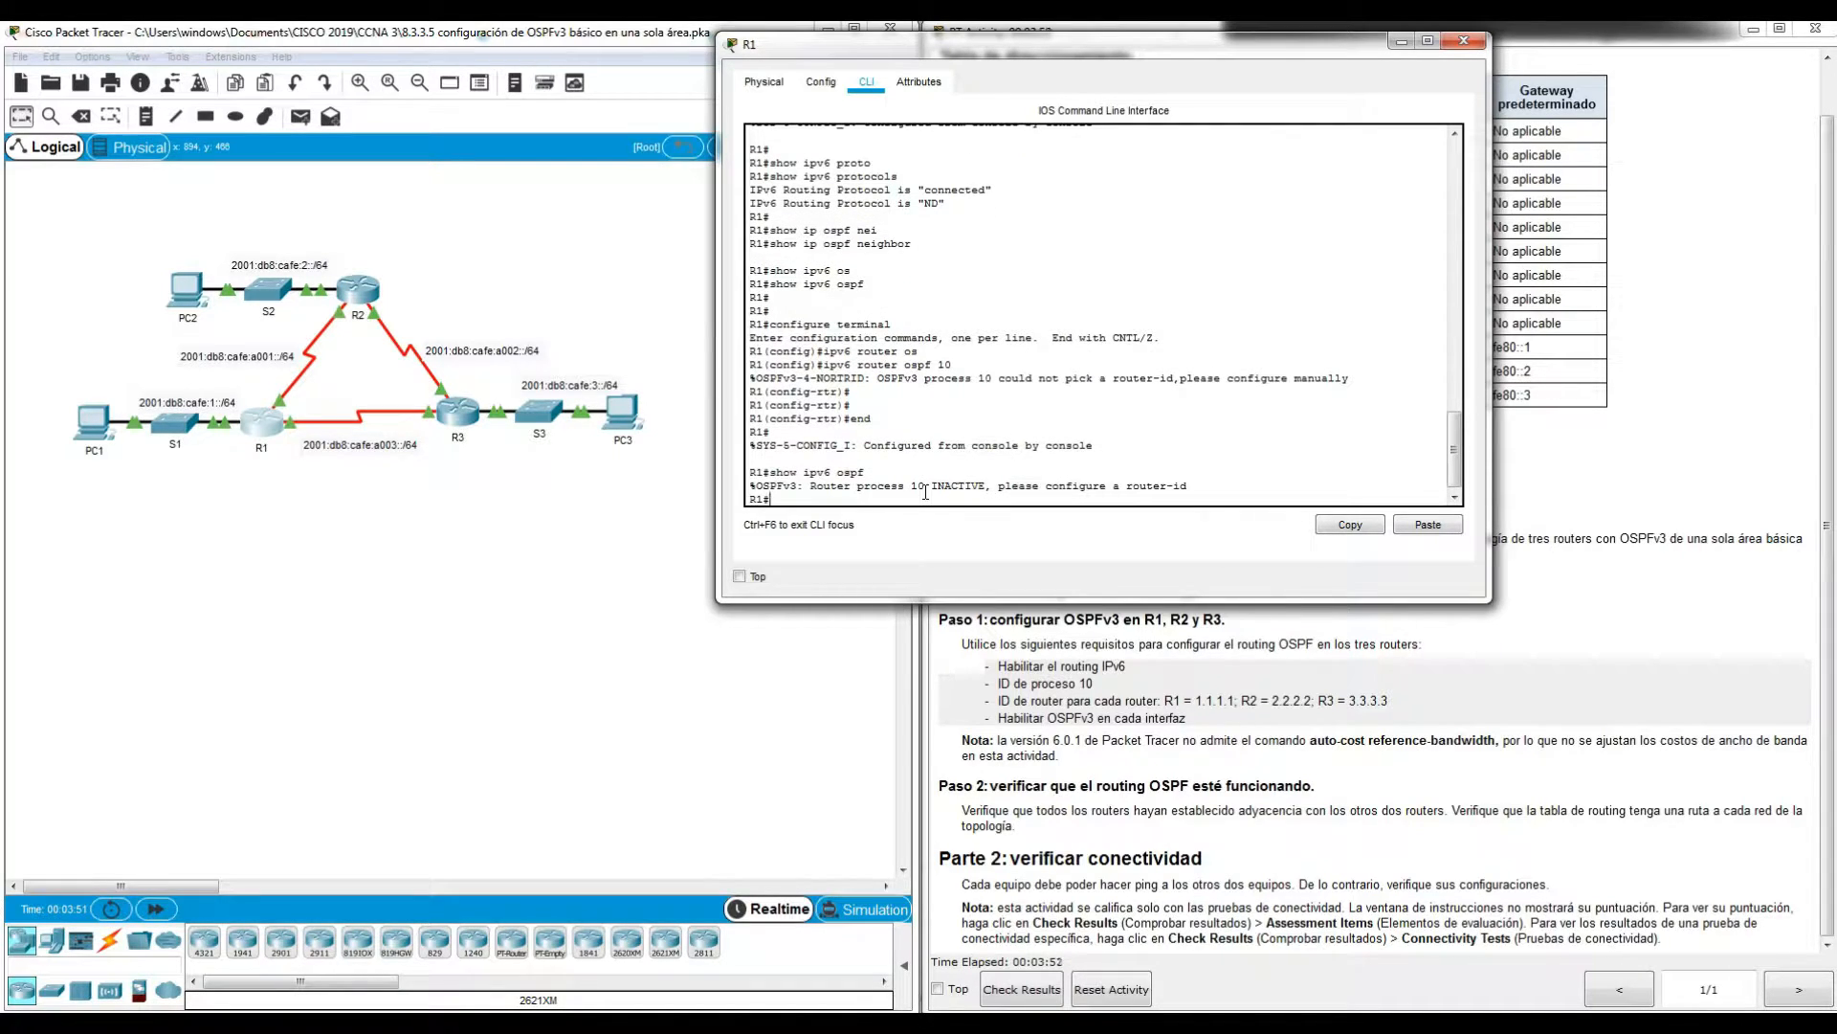
Step: Review R1's active IPv6 routing protocols with show ipv6 protocols and compare them with the OSPFv3 process message above
{"action": "key", "text": "Up"}
{"action": "key", "text": "Up"}
{"action": "key", "text": "Up"}
{"action": "key", "text": "Up"}
{"action": "key", "text": "Up"}
{"action": "key", "text": "Up"}
{"action": "key", "text": "Return"}
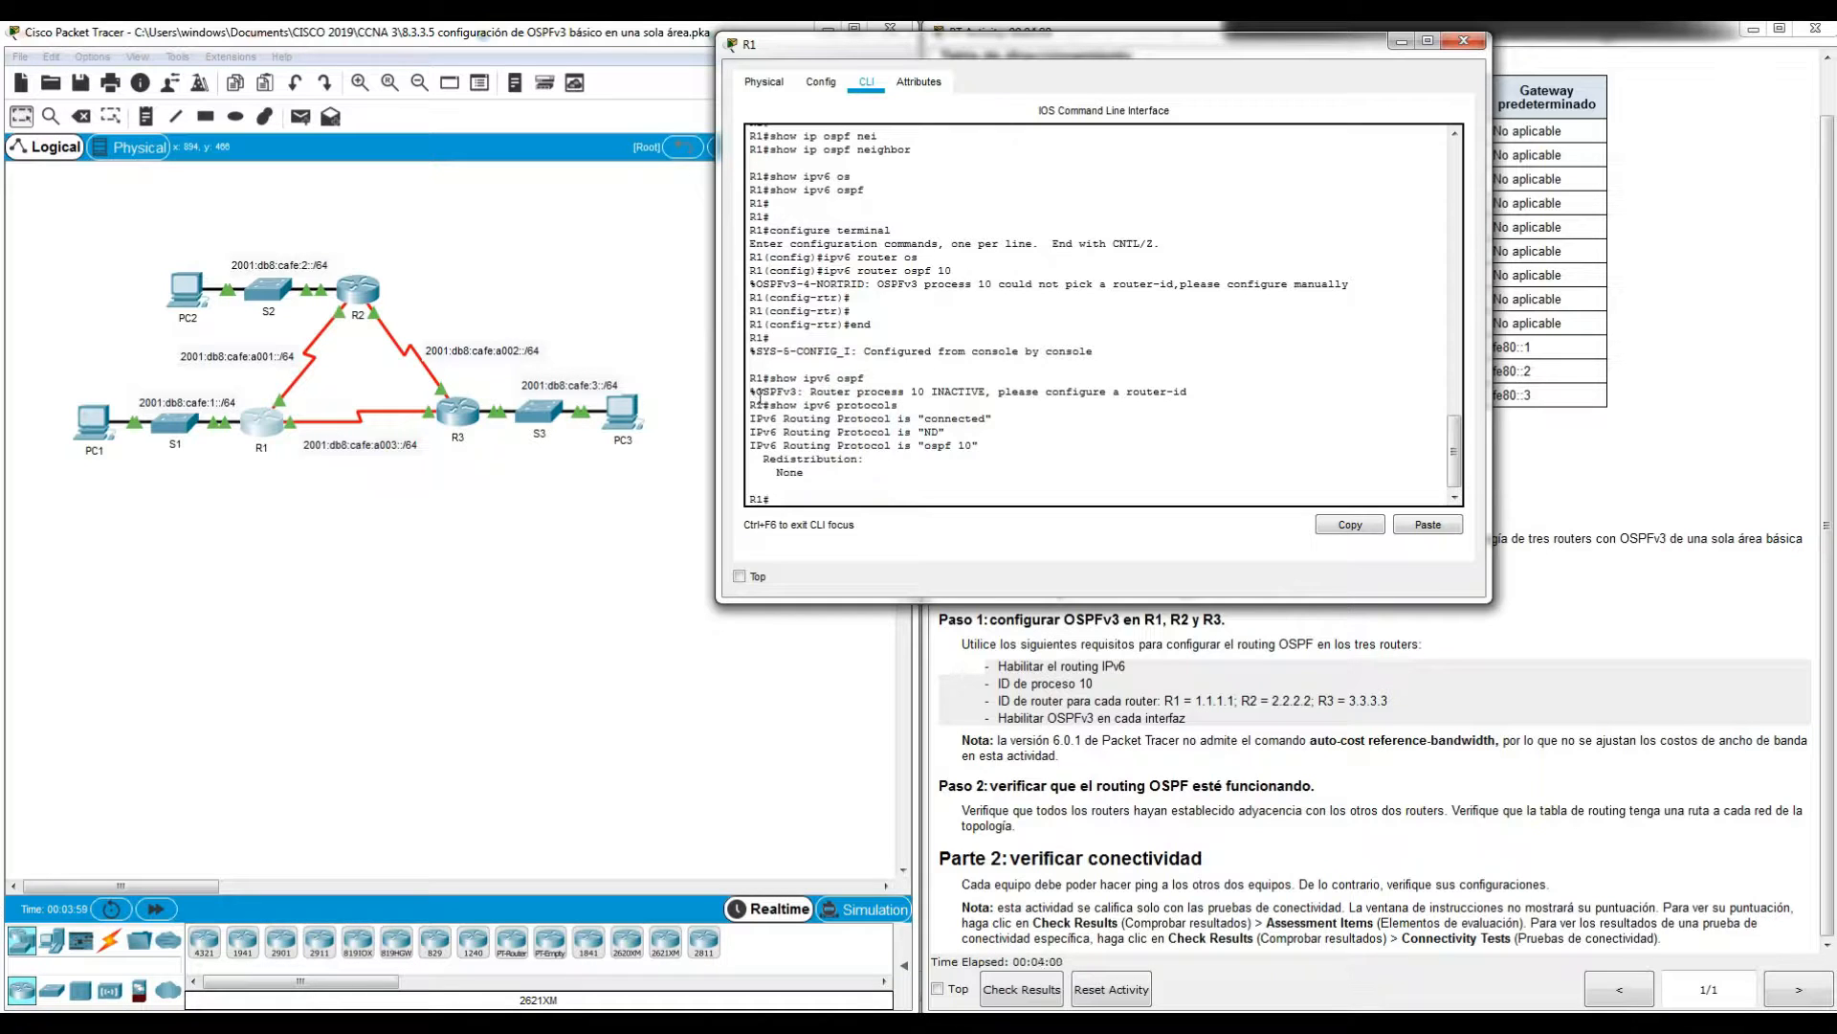
{"action": "left_click_drag", "start_coordinate": [763, 392], "coordinate": [1187, 388]}
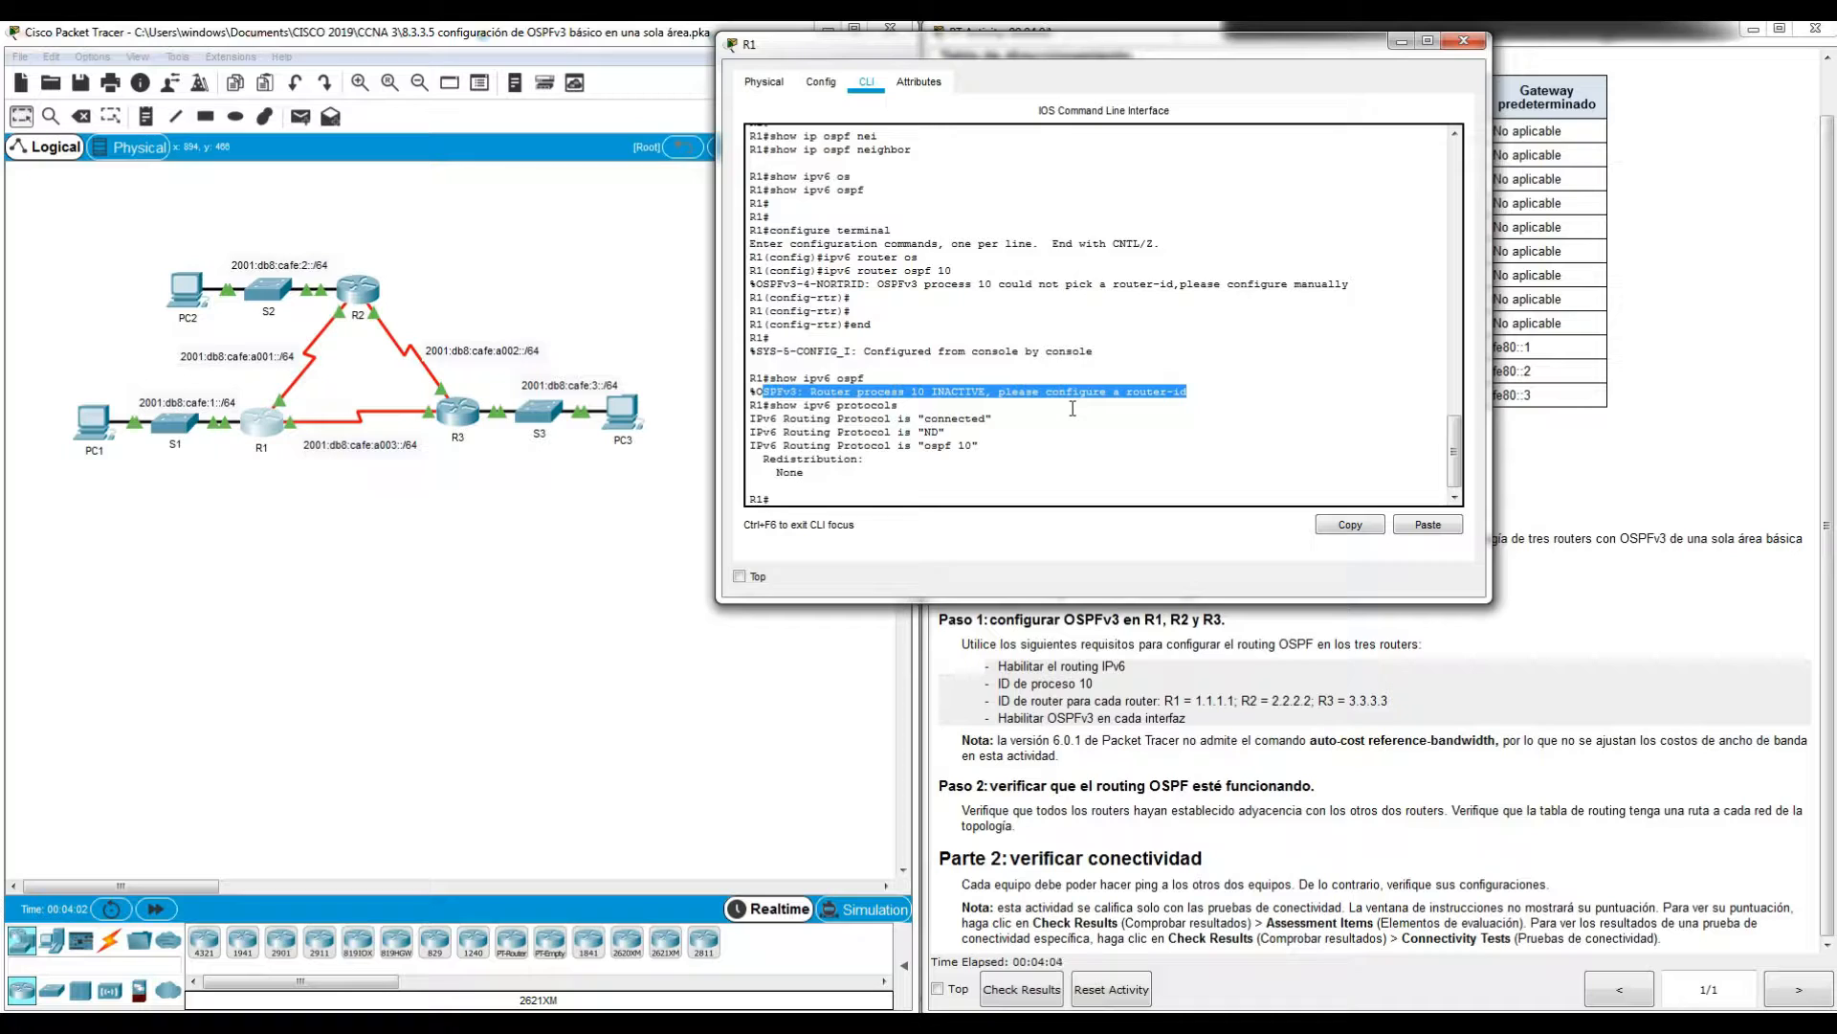
Step: Reopen OSPFv3 process 10 on R1 from global configuration mode with ipv6 router ospf 10
{"action": "left_click", "coordinate": [807, 491]}
{"action": "key", "text": "Return"}
{"action": "key", "text": "Return"}
{"action": "type", "text": "conf"}
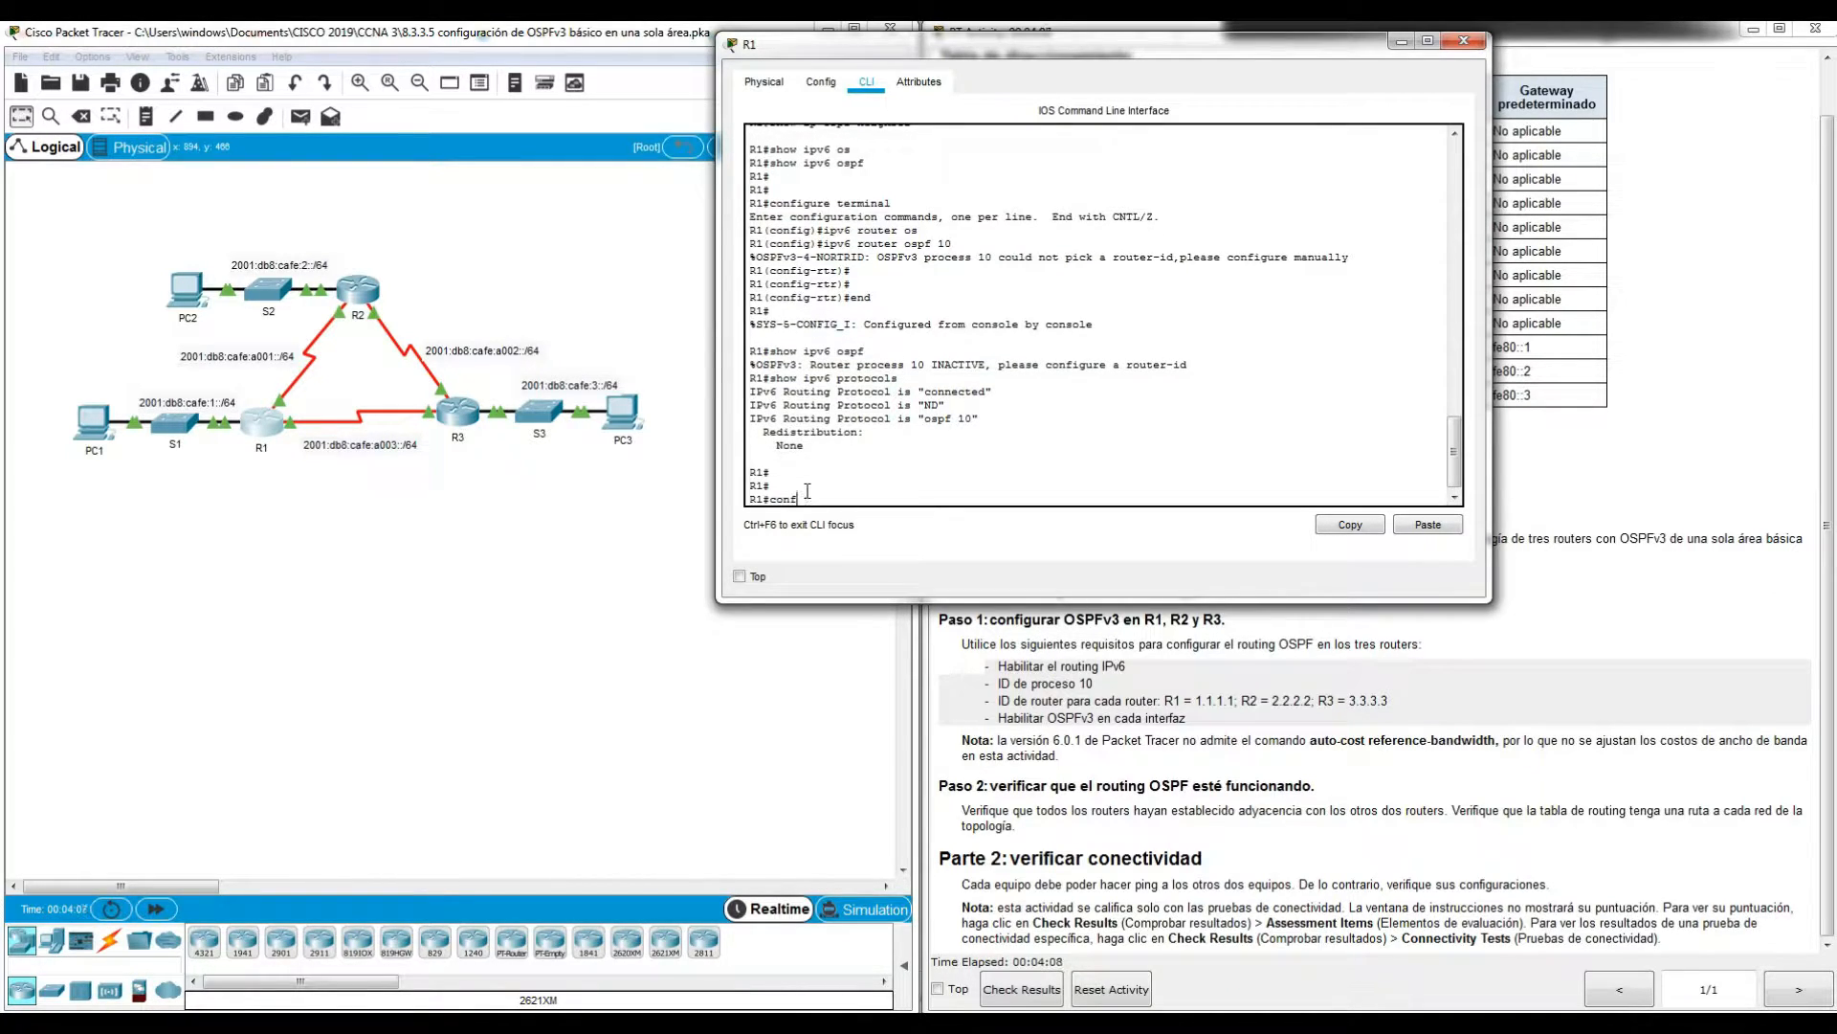
{"action": "type", "text": " tre terminal"}
{"action": "key", "text": "Return"}
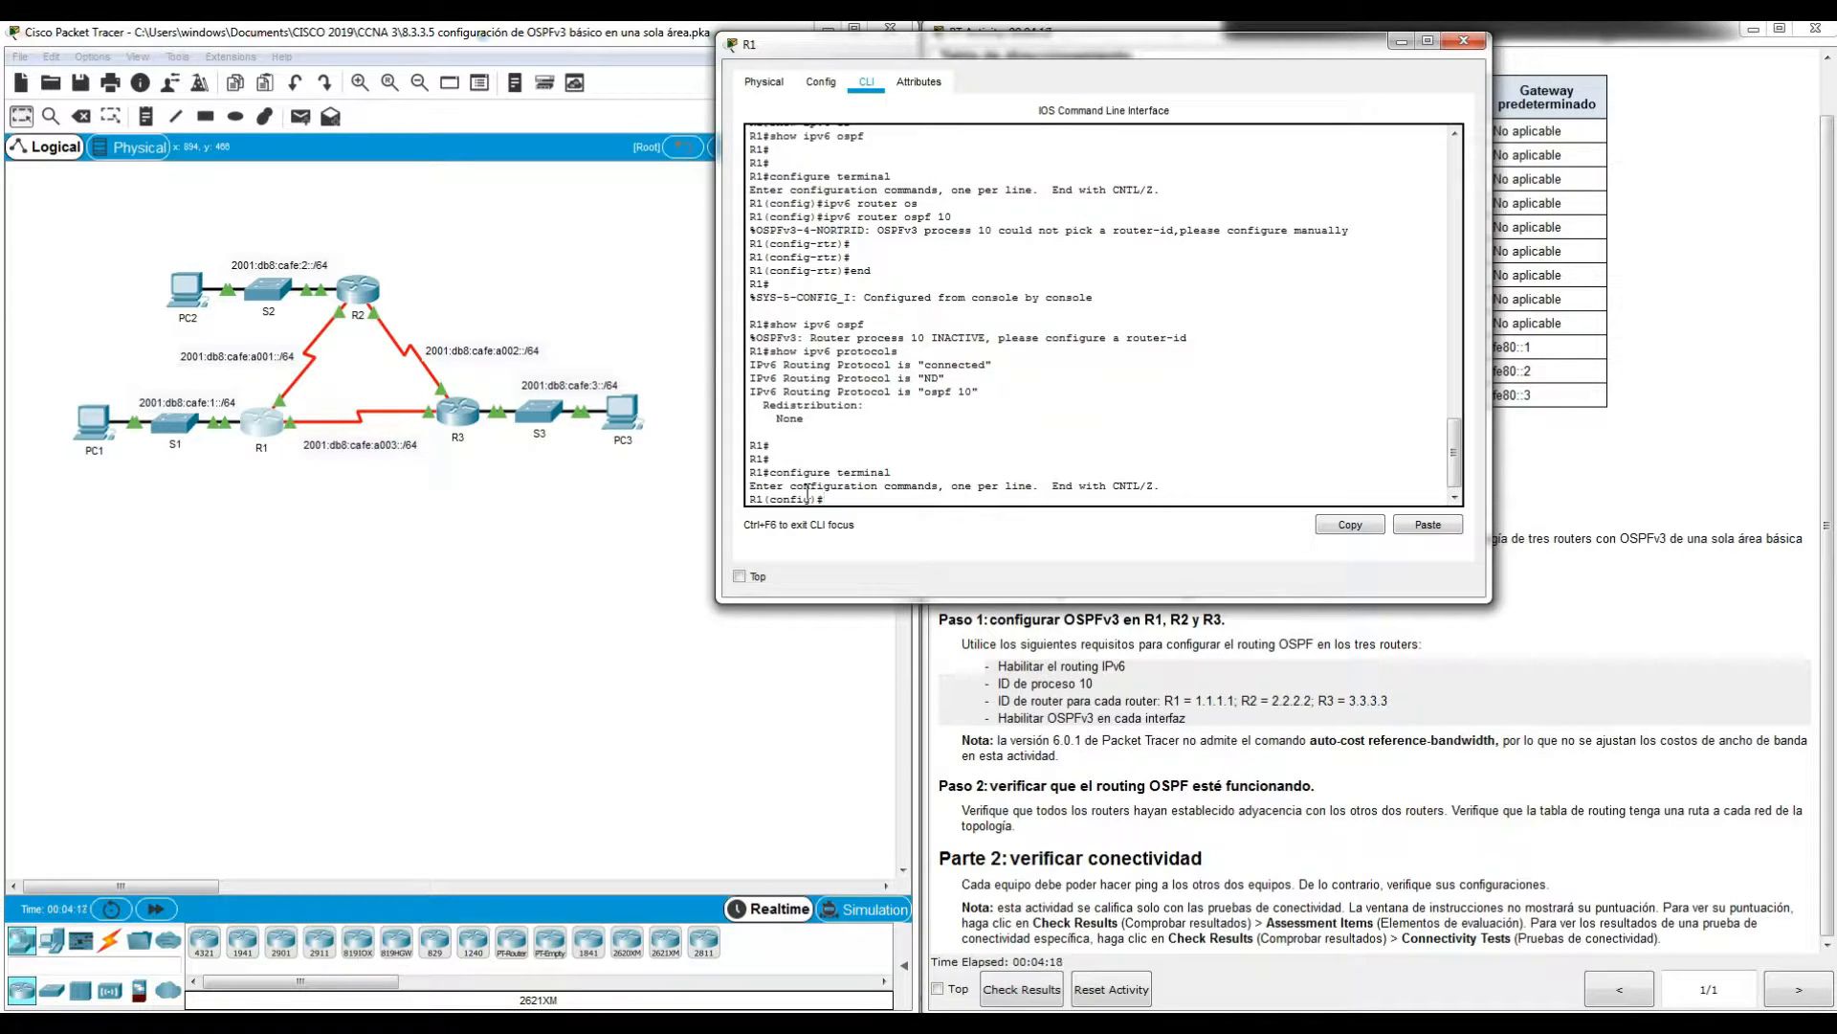
{"action": "type", "text": "outer"}
{"action": "key", "text": "BackSpace"}
{"action": "key", "text": "BackSpace"}
{"action": "key", "text": "BackSpace"}
{"action": "key", "text": "BackSpace"}
{"action": "type", "text": "ipv6 router osp"}
{"action": "key", "text": "Tab"}
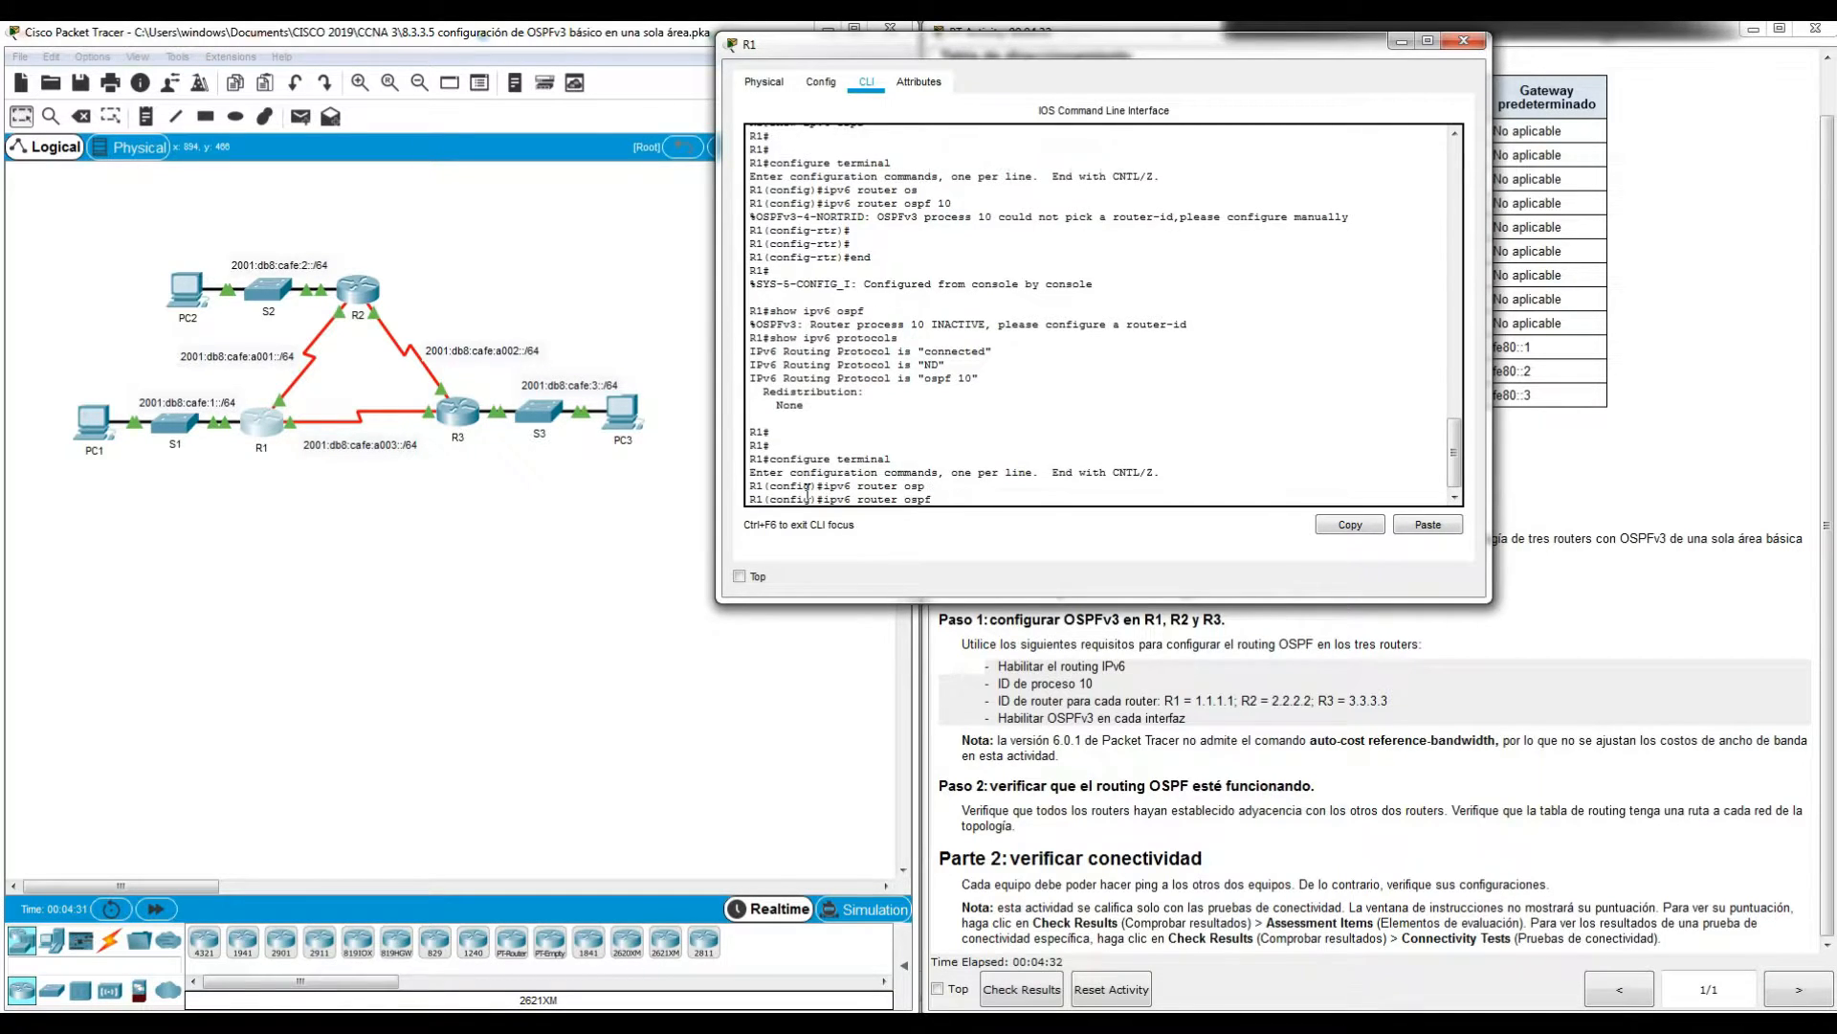
{"action": "type", "text": "10"}
{"action": "key", "text": "Return"}
Step: Assign router ID 1.1.1.1 to R1's OSPFv3 process with the router-id command
{"action": "type", "text": "router-id "}
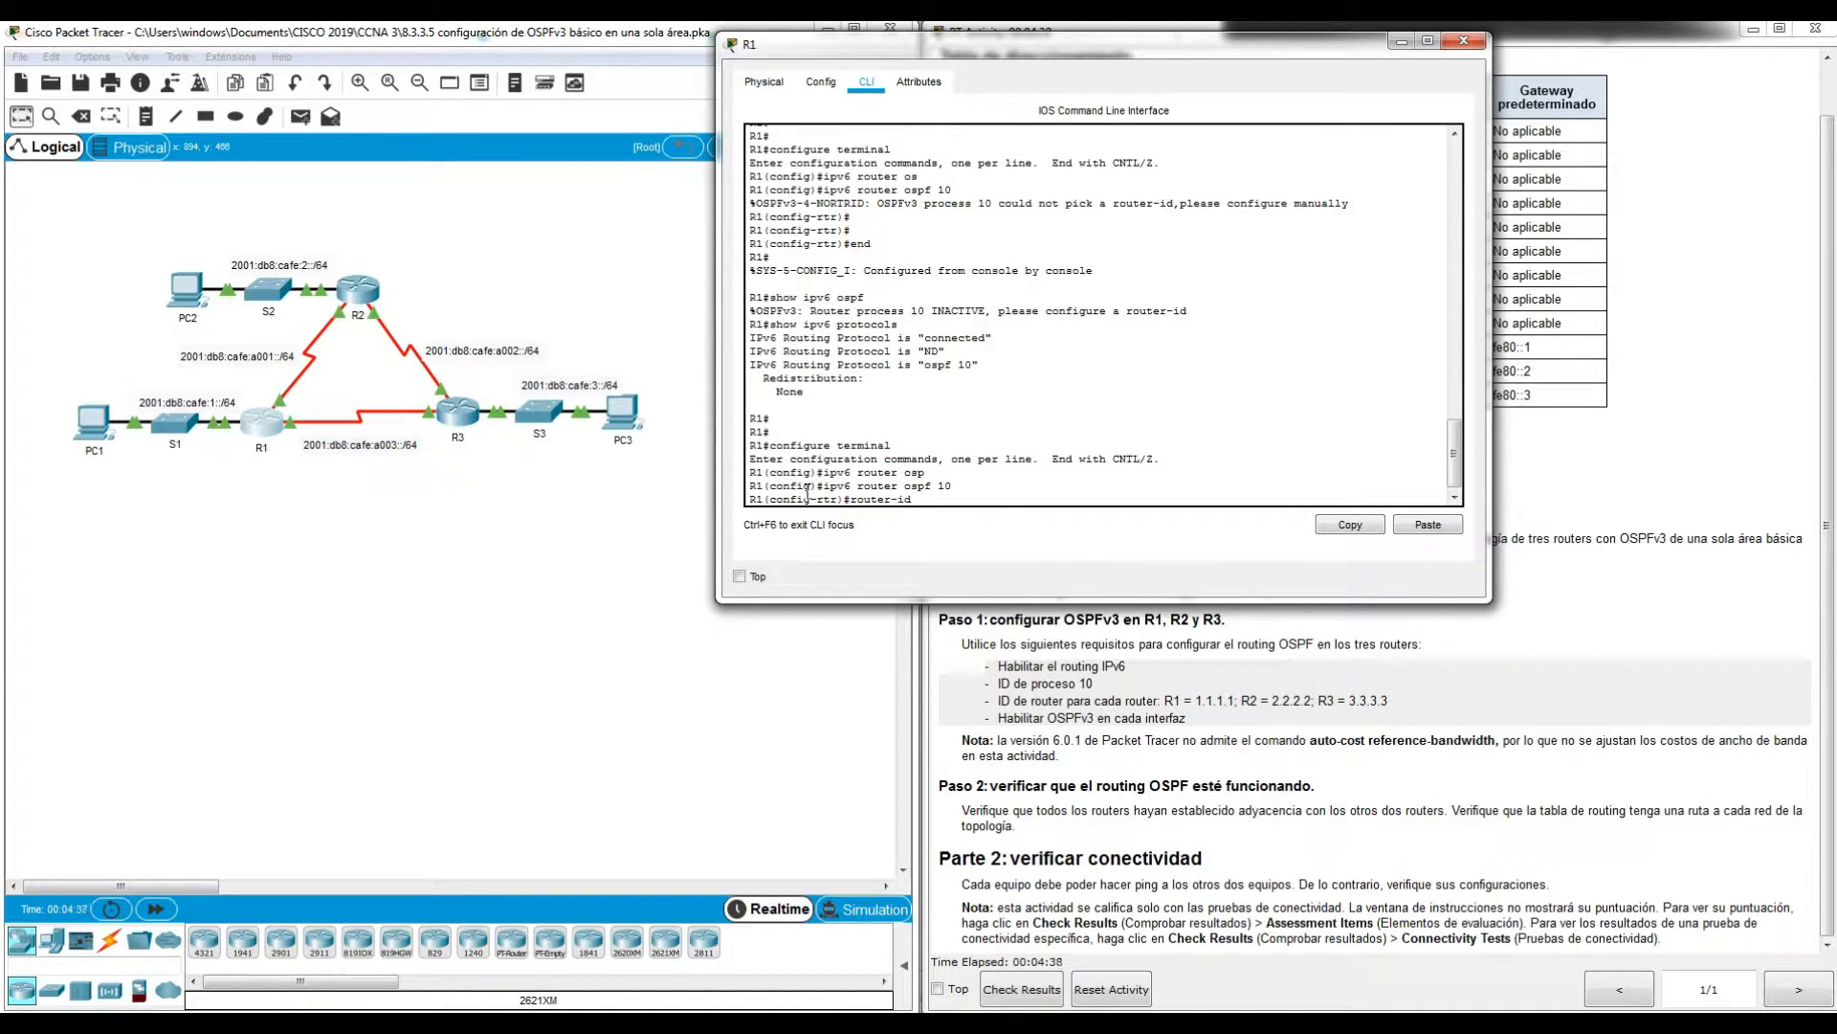
{"action": "type", "text": "1.1.1.1"}
{"action": "key", "text": "Return"}
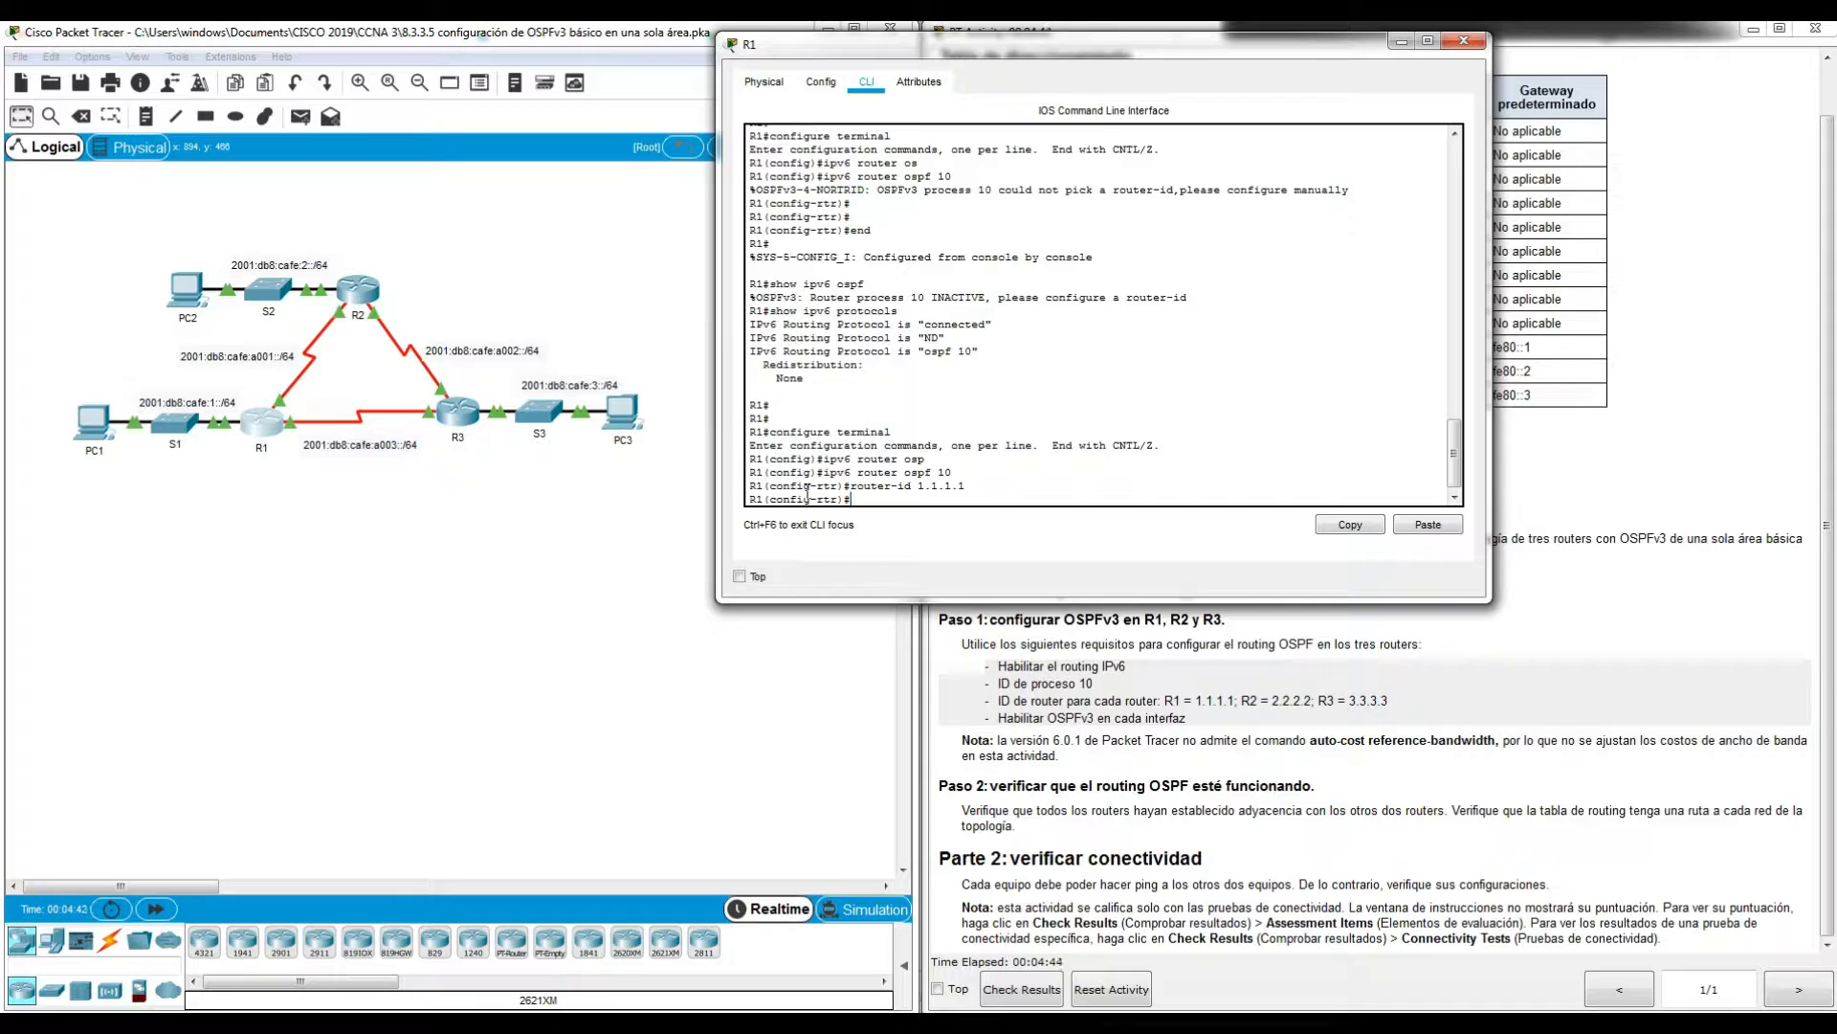
Step: Leave configuration mode on R1 and recheck the IPv6 routing protocols with show ipv6 protocols
{"action": "key", "text": "Return"}
{"action": "type", "text": "end"}
{"action": "key", "text": "Return"}
{"action": "key", "text": "Up"}
{"action": "key", "text": "Up"}
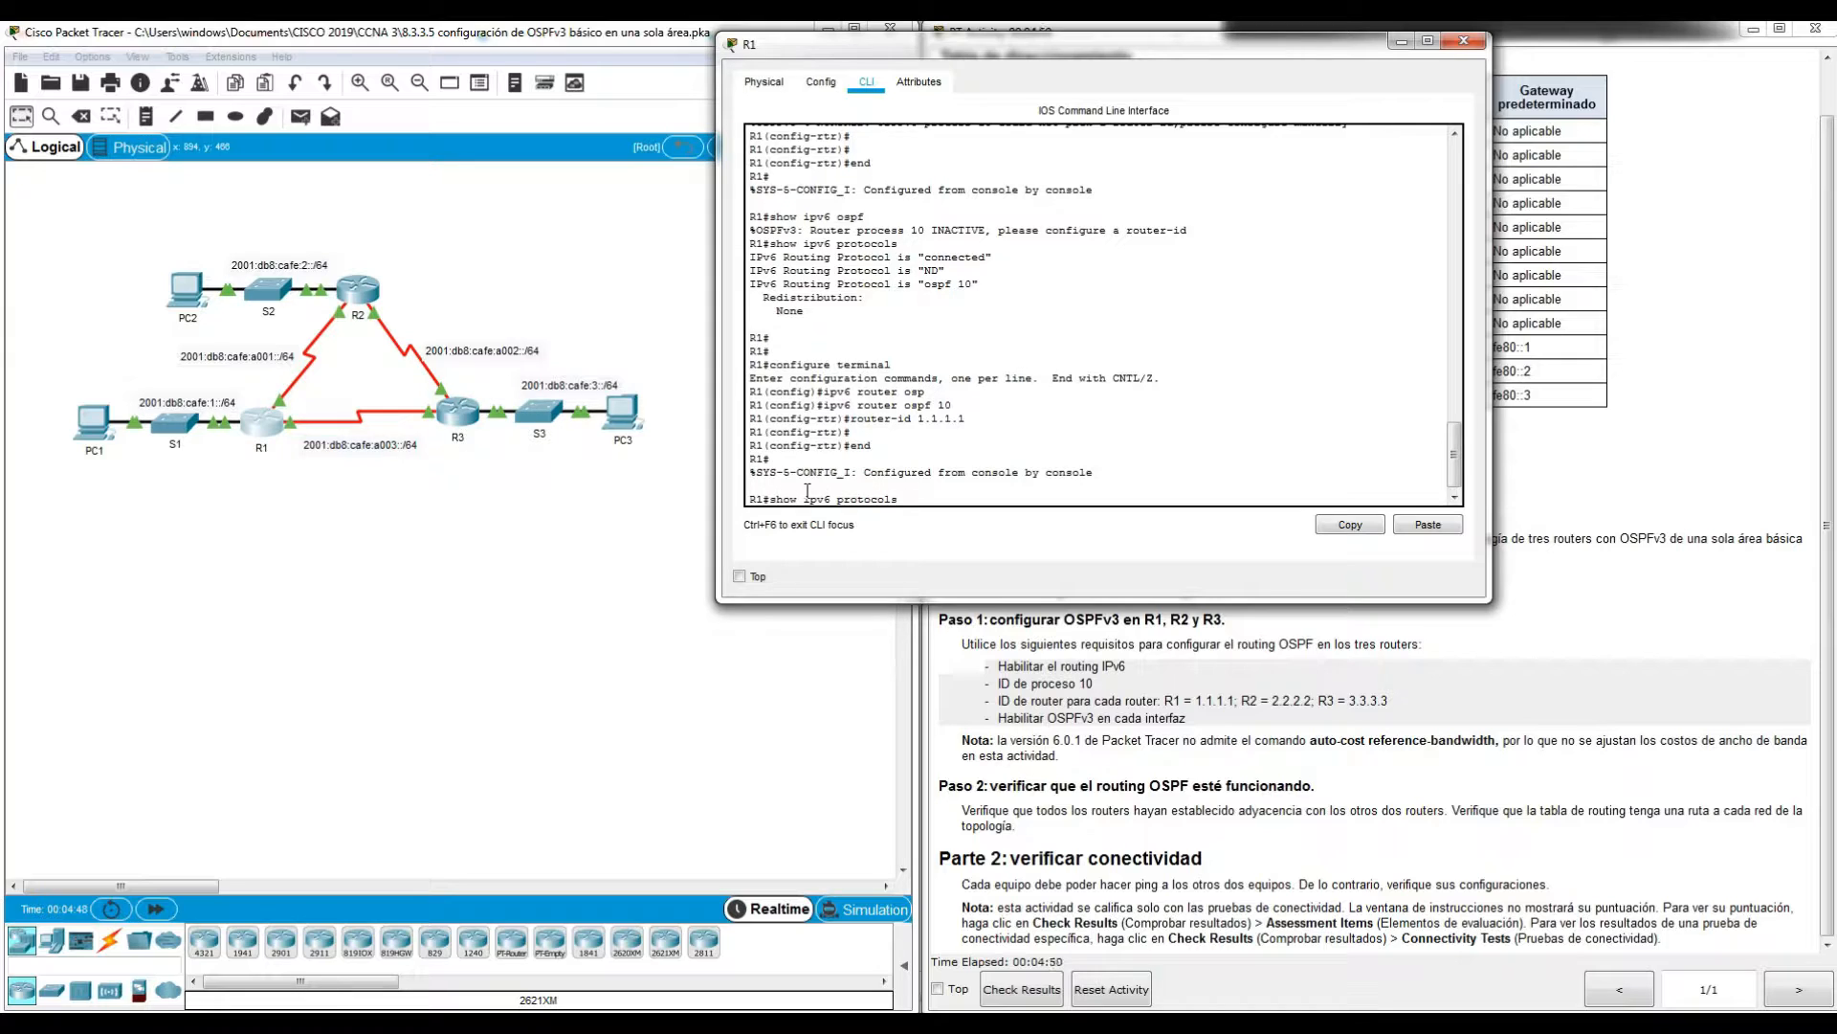
{"action": "key", "text": "Return"}
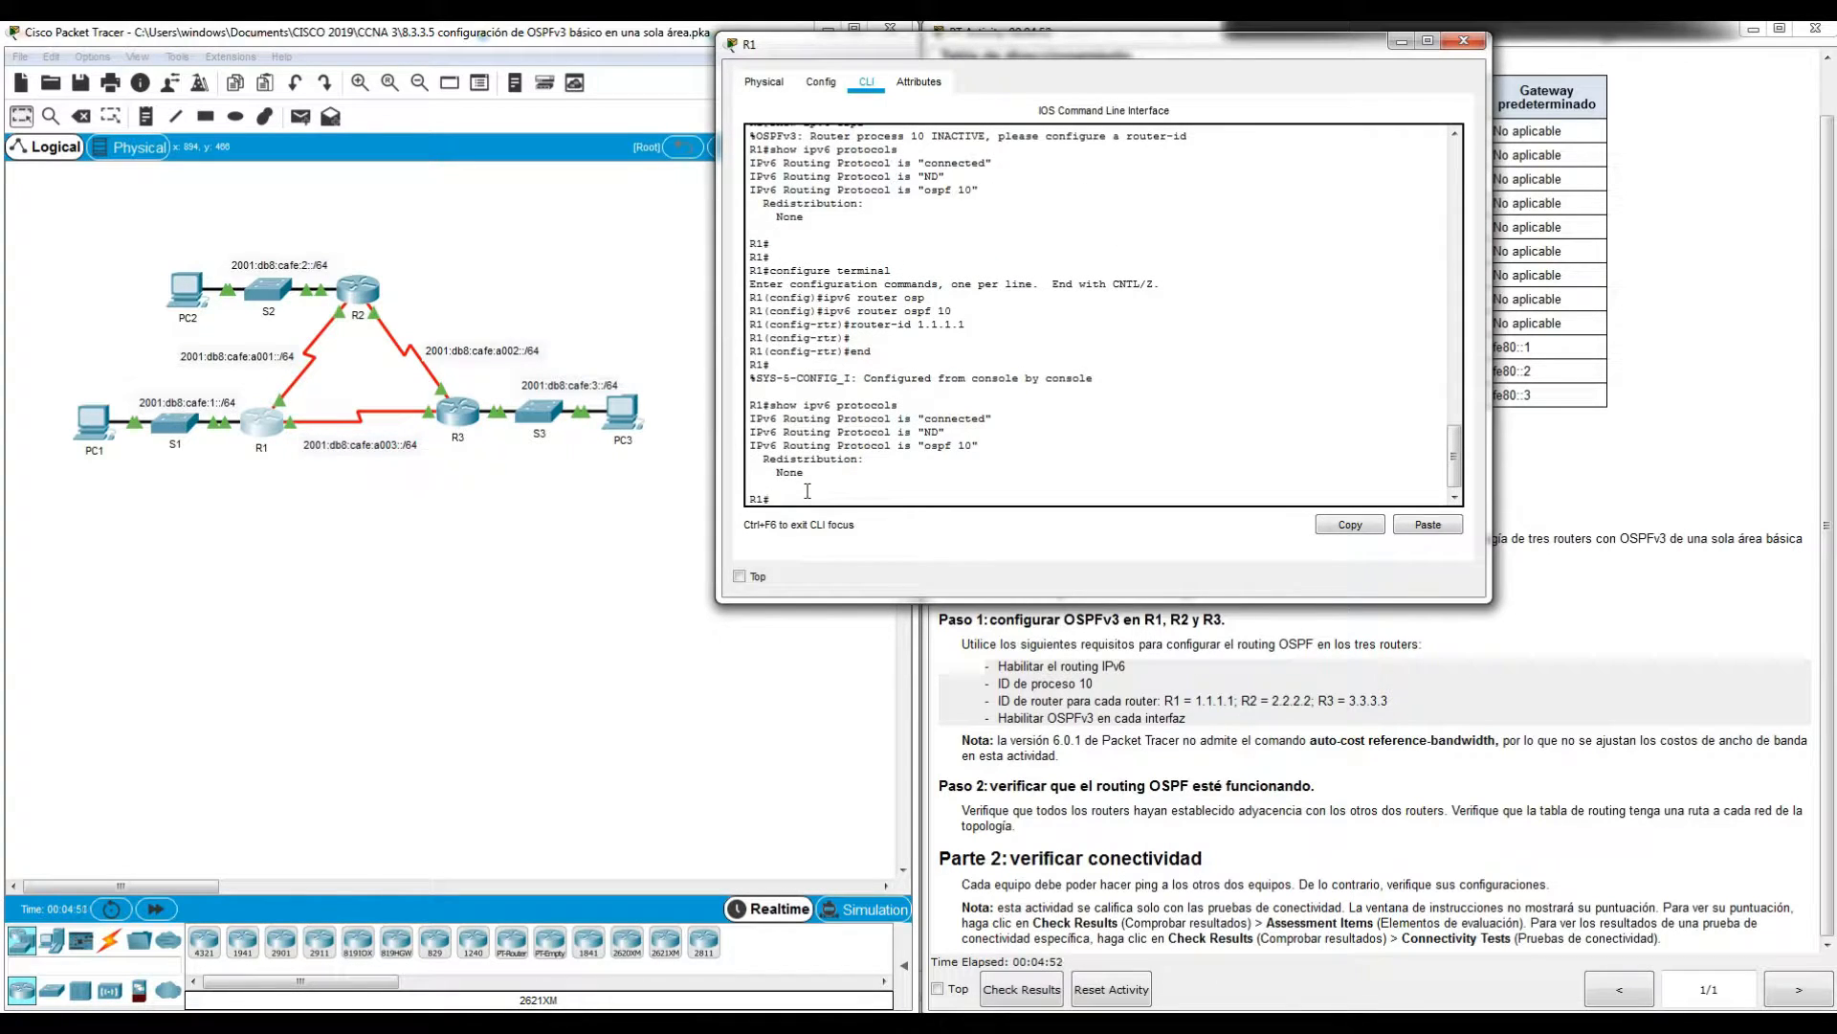
Step: Inspect R1's OSPFv3 process and its router ID with show ipv6 ospf
{"action": "type", "text": "show ipv6 ospf"}
{"action": "key", "text": "Return"}
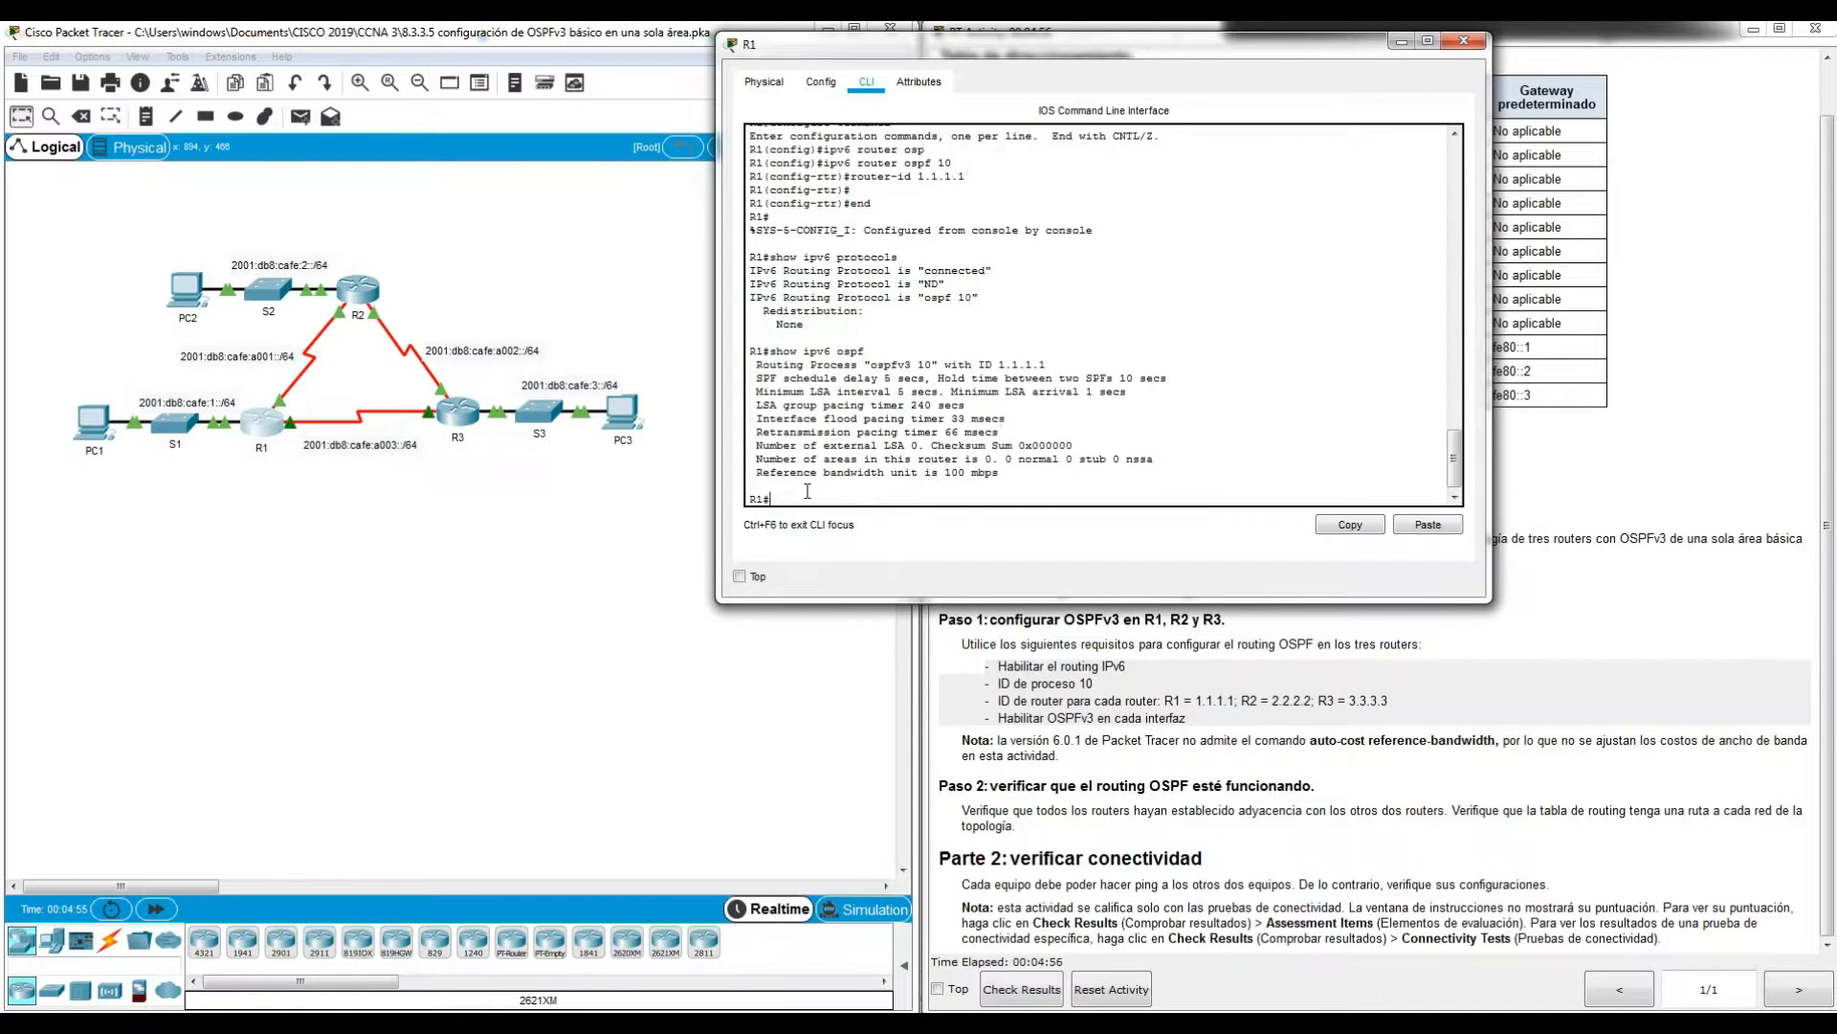
{"action": "left_click_drag", "start_coordinate": [1050, 365], "coordinate": [703, 369]}
{"action": "left_click", "coordinate": [933, 486]}
{"action": "key", "text": "Return"}
{"action": "key", "text": "Return"}
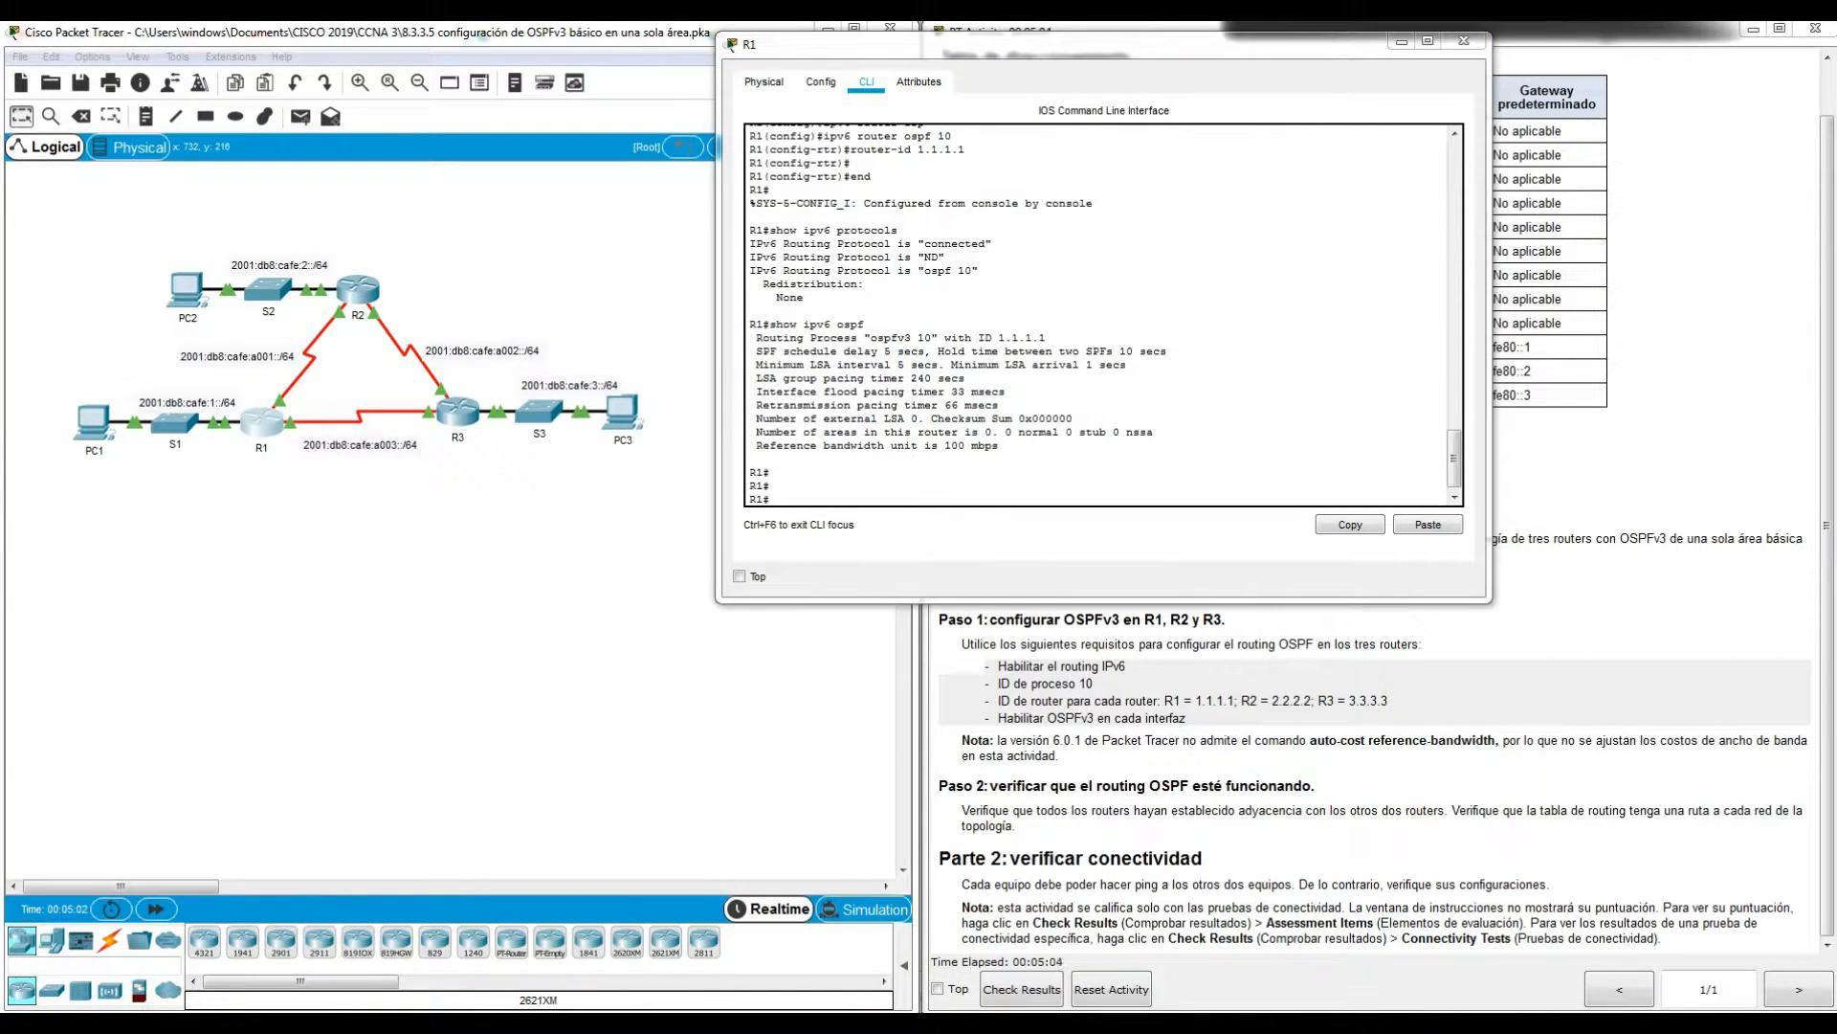
{"action": "left_click", "coordinate": [932, 494]}
{"action": "key", "text": "Return"}
{"action": "type", "text": "conf ter"}
{"action": "key", "text": "Return"}
{"action": "key", "text": "Return"}
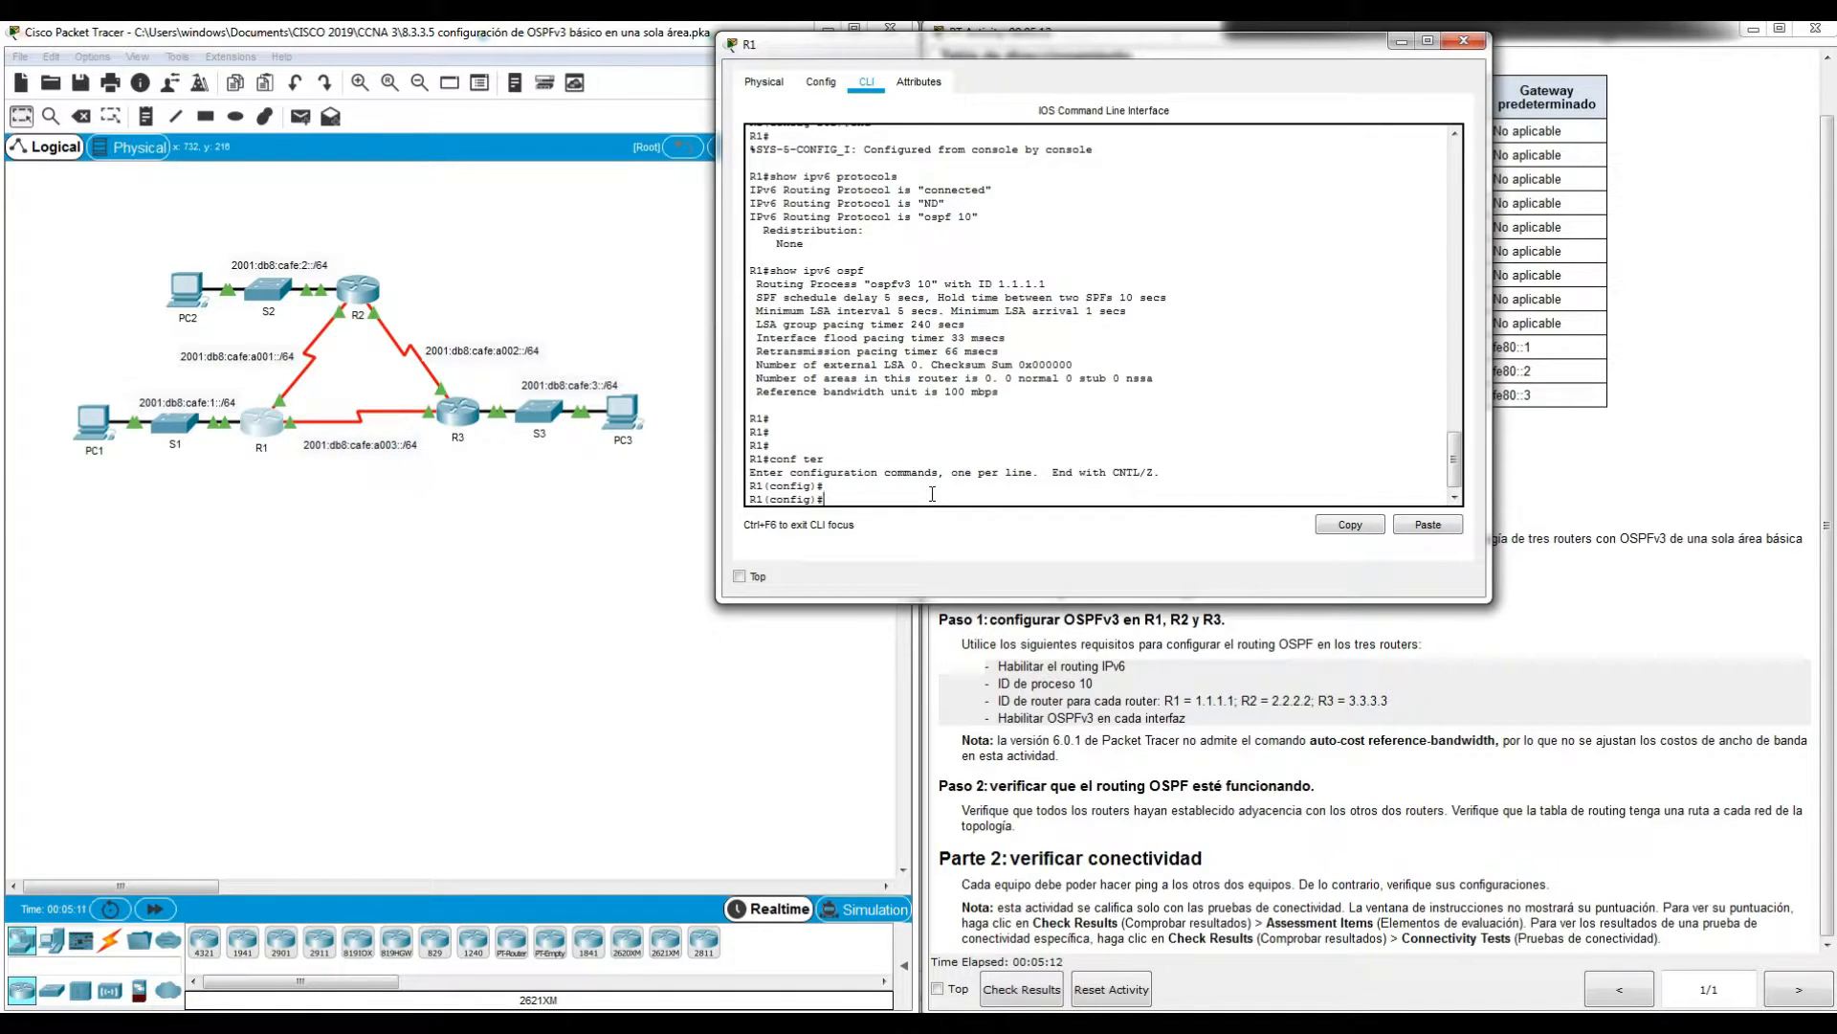
{"action": "type", "text": "inter"}
{"action": "key", "text": "BackSpace"}
{"action": "key", "text": "BackSpace"}
{"action": "key", "text": "BackSpace"}
{"action": "key", "text": "BackSpace"}
{"action": "type", "text": "do"}
{"action": "key", "text": "BackSpace"}
{"action": "key", "text": "BackSpace"}
{"action": "type", "text": "exit"}
{"action": "key", "text": "Return"}
Step: List R1's interfaces and their status with show ip interface brief
{"action": "type", "text": "sh"}
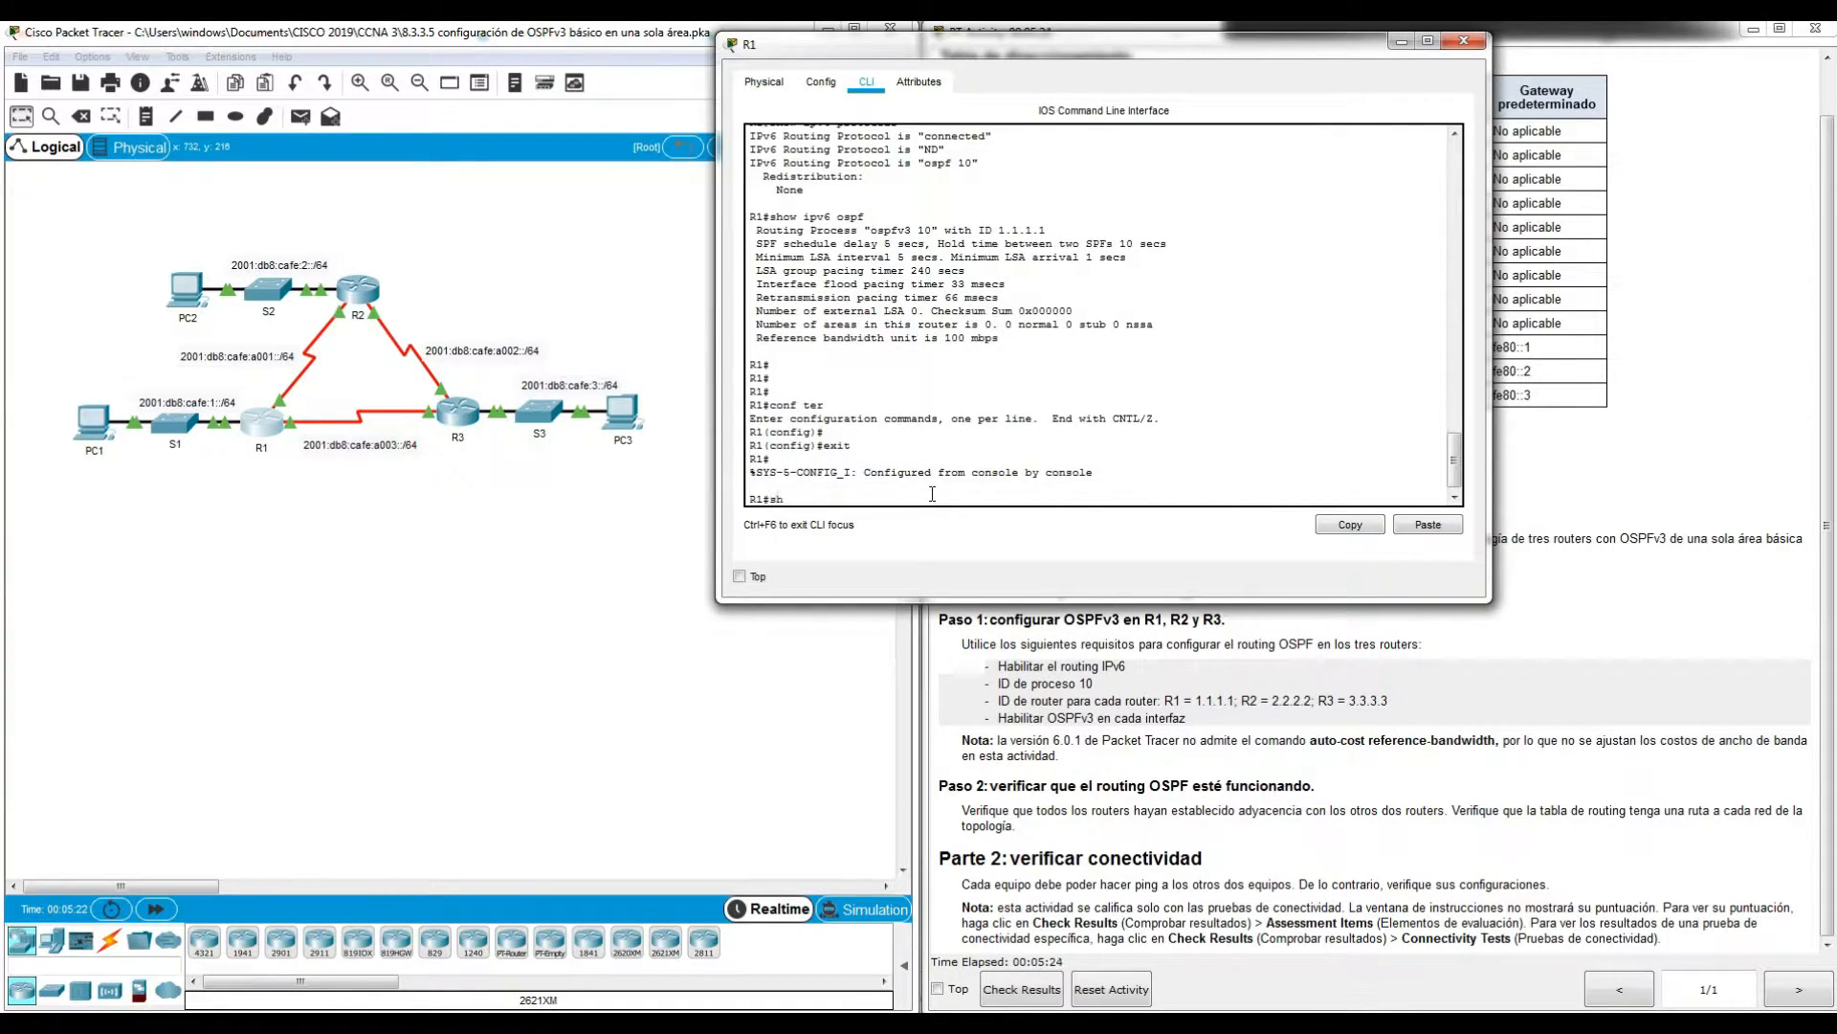
{"action": "type", "text": "ow ip inter brie"}
{"action": "key", "text": "Tab"}
{"action": "key", "text": "Return"}
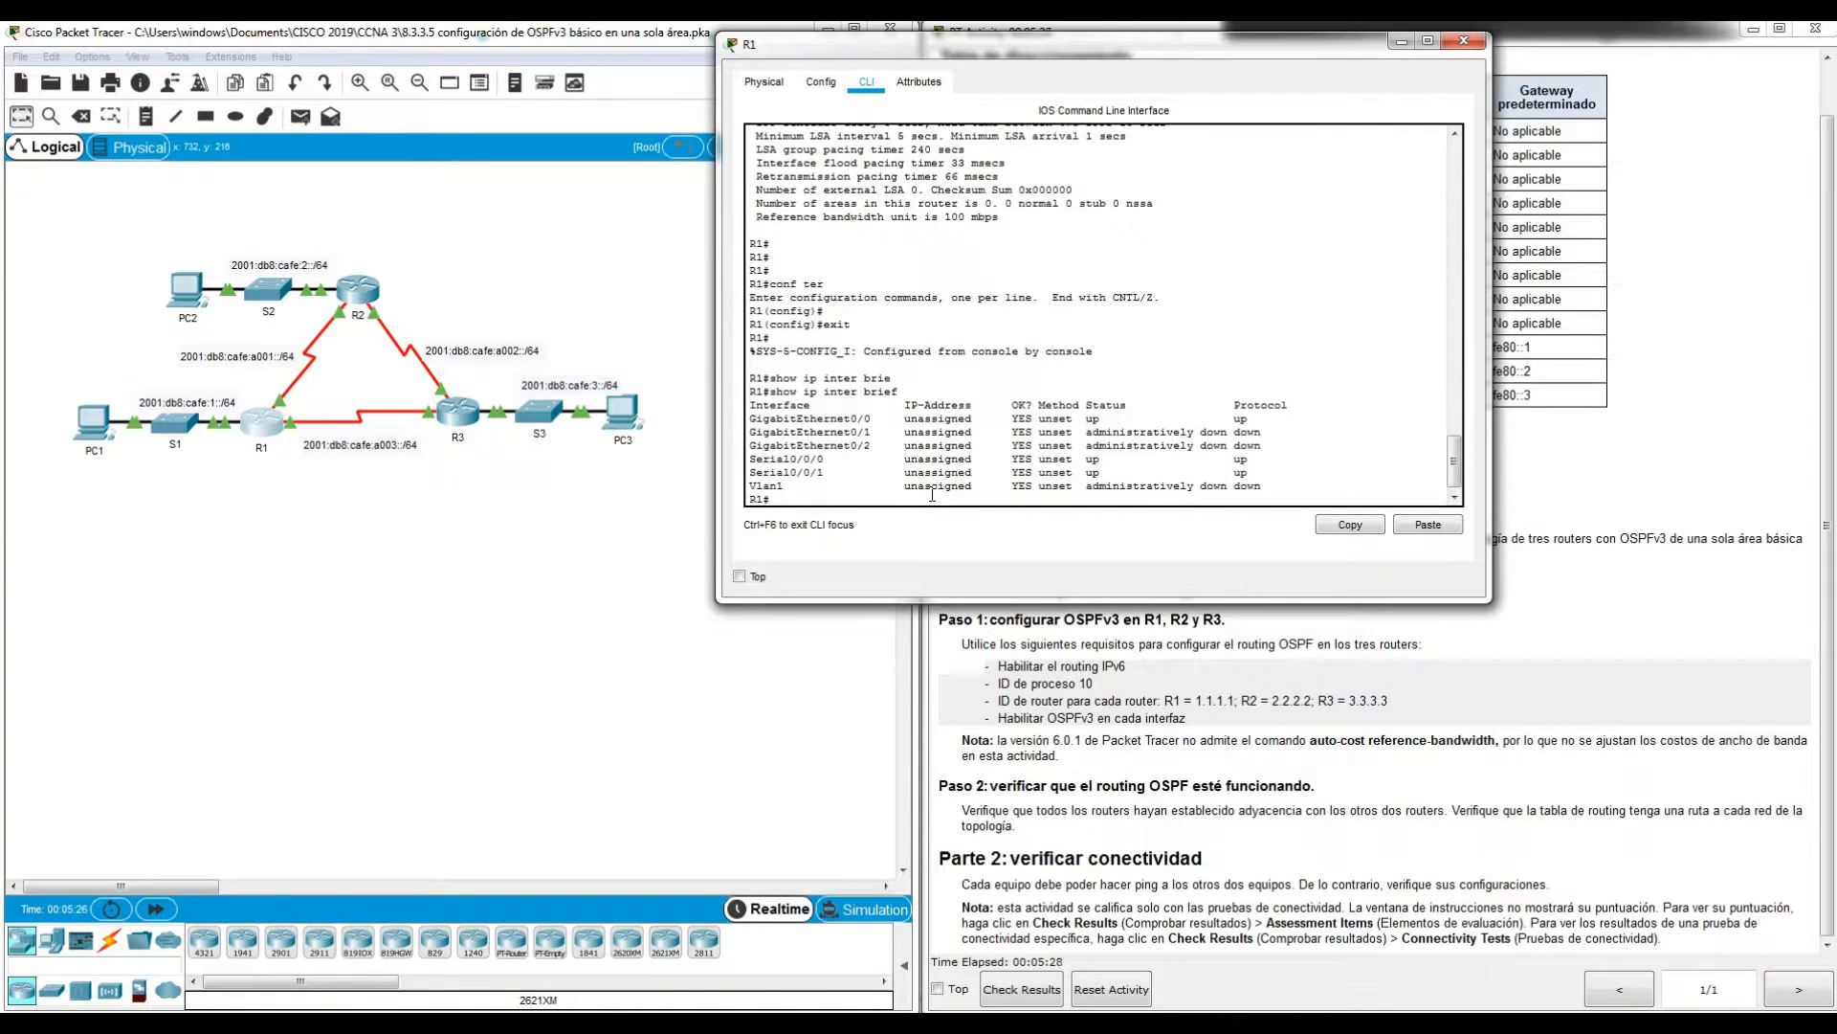
{"action": "left_click_drag", "start_coordinate": [776, 418], "coordinate": [1253, 422]}
{"action": "left_click", "coordinate": [847, 418]}
Step: Run show ipv6 interface brief on R1 and examine the addresses of GigabitEthernet0/0, Serial0/0/0 and Serial0/0/1
{"action": "key", "text": "Up"}
{"action": "type", "text": "v6"}
{"action": "key", "text": "Return"}
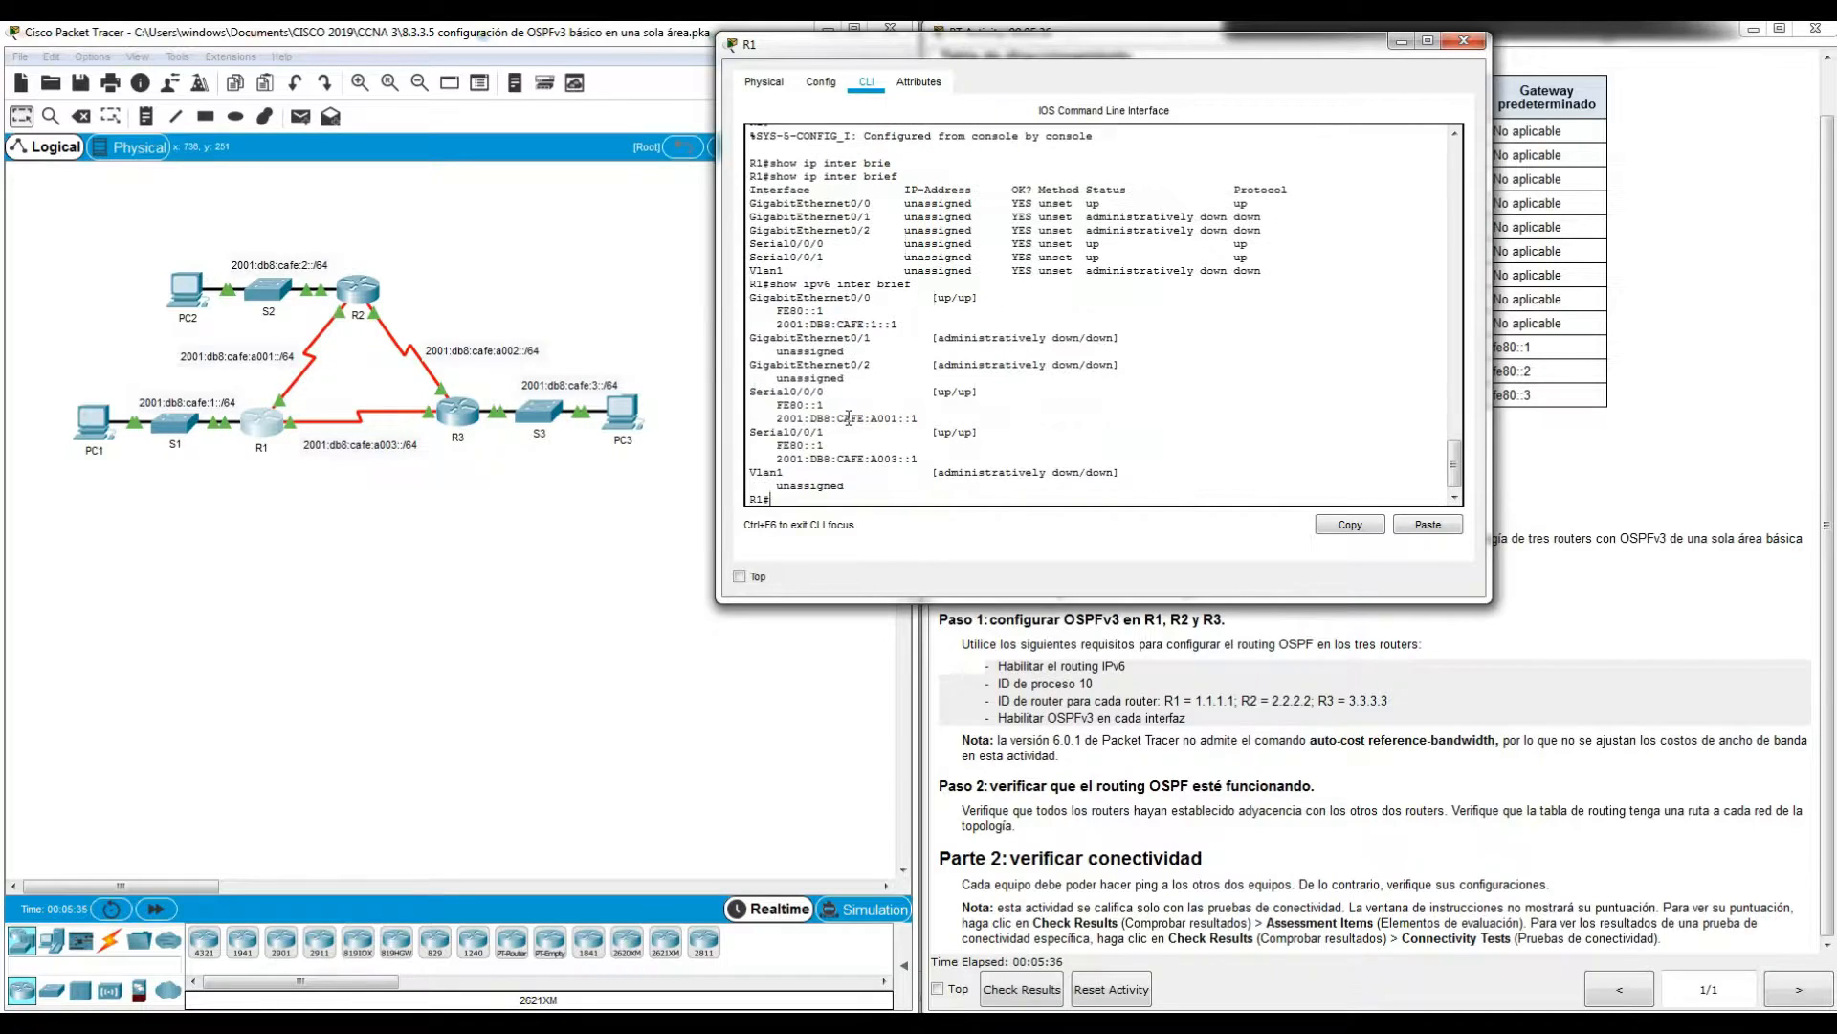
{"action": "left_click_drag", "start_coordinate": [751, 297], "coordinate": [987, 328]}
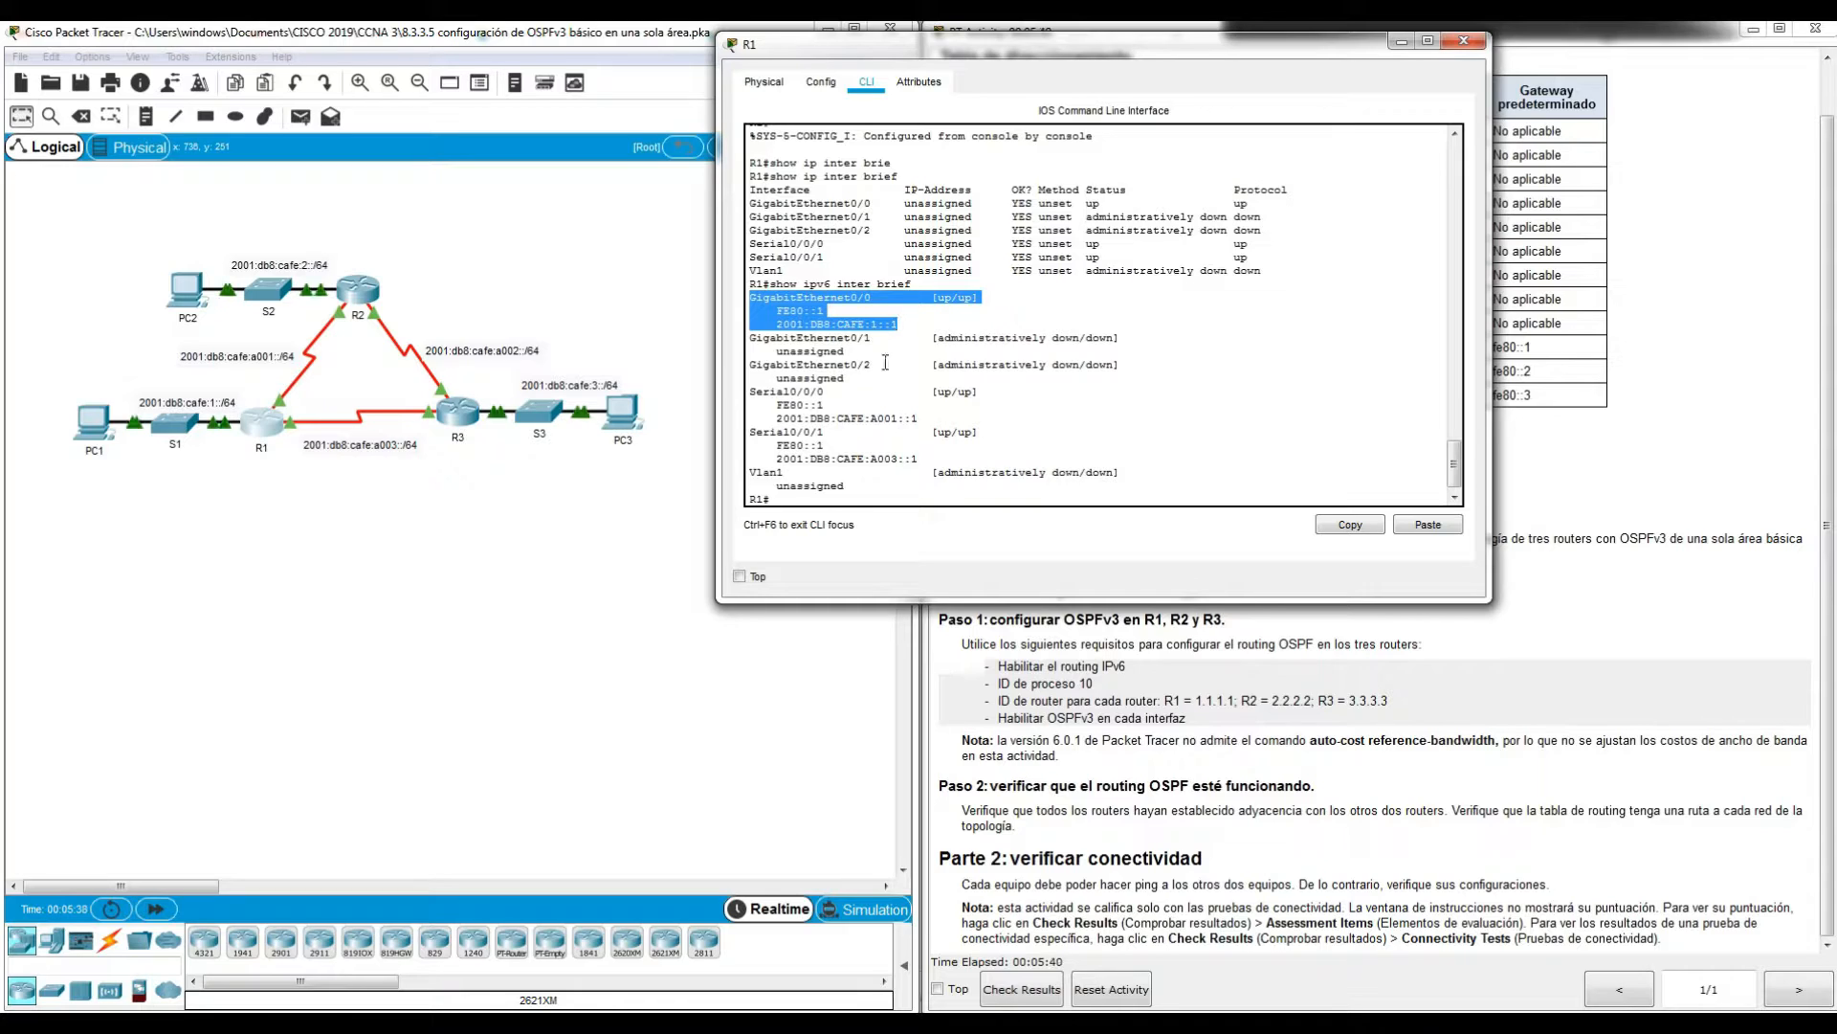
{"action": "left_click_drag", "start_coordinate": [767, 398], "coordinate": [939, 420]}
{"action": "left_click_drag", "start_coordinate": [783, 437], "coordinate": [926, 461]}
Step: Enable OSPFv3 process 10 in area 0 on R1's GigabitEthernet0/0 interface with ipv6 ospf 10 area 0
{"action": "left_click", "coordinate": [875, 497]}
{"action": "key", "text": "Return"}
{"action": "type", "text": "conf ter"}
{"action": "key", "text": "Return"}
{"action": "type", "text": "inter gi0/0"}
{"action": "key", "text": "Return"}
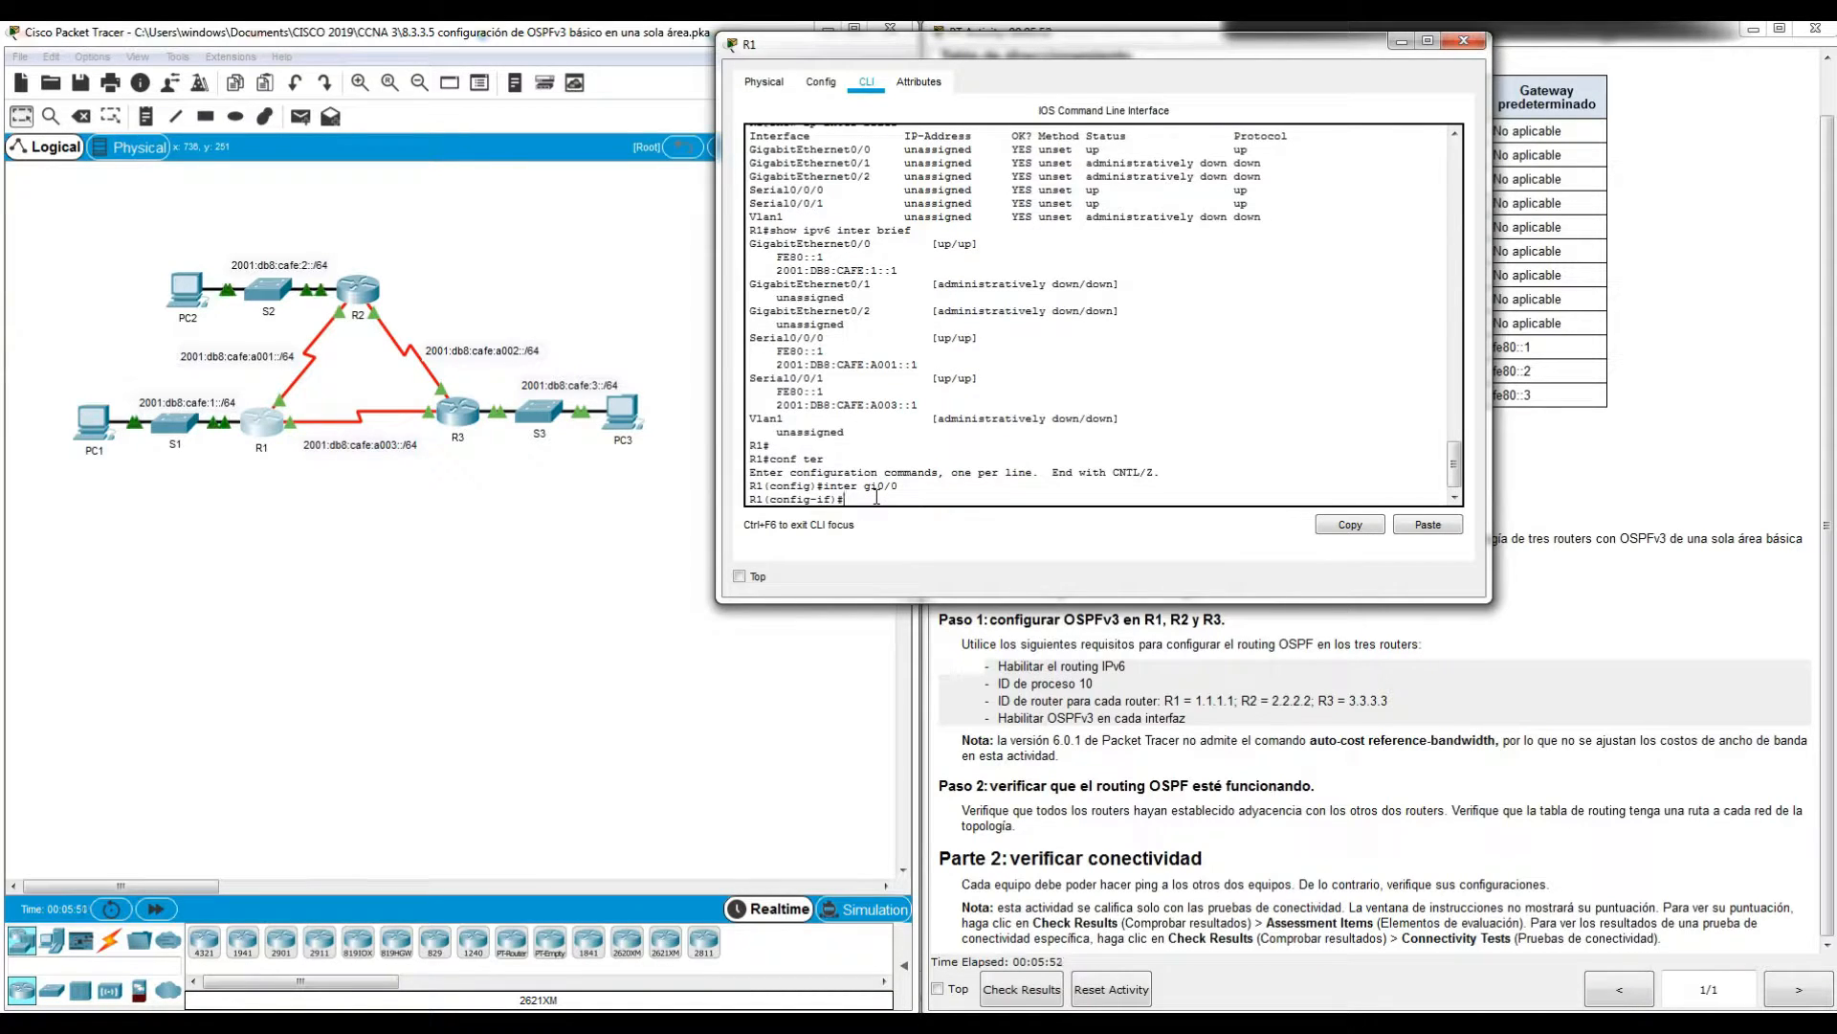
{"action": "type", "text": "ipv6 osp"}
{"action": "key", "text": "Tab"}
{"action": "type", "text": "10"}
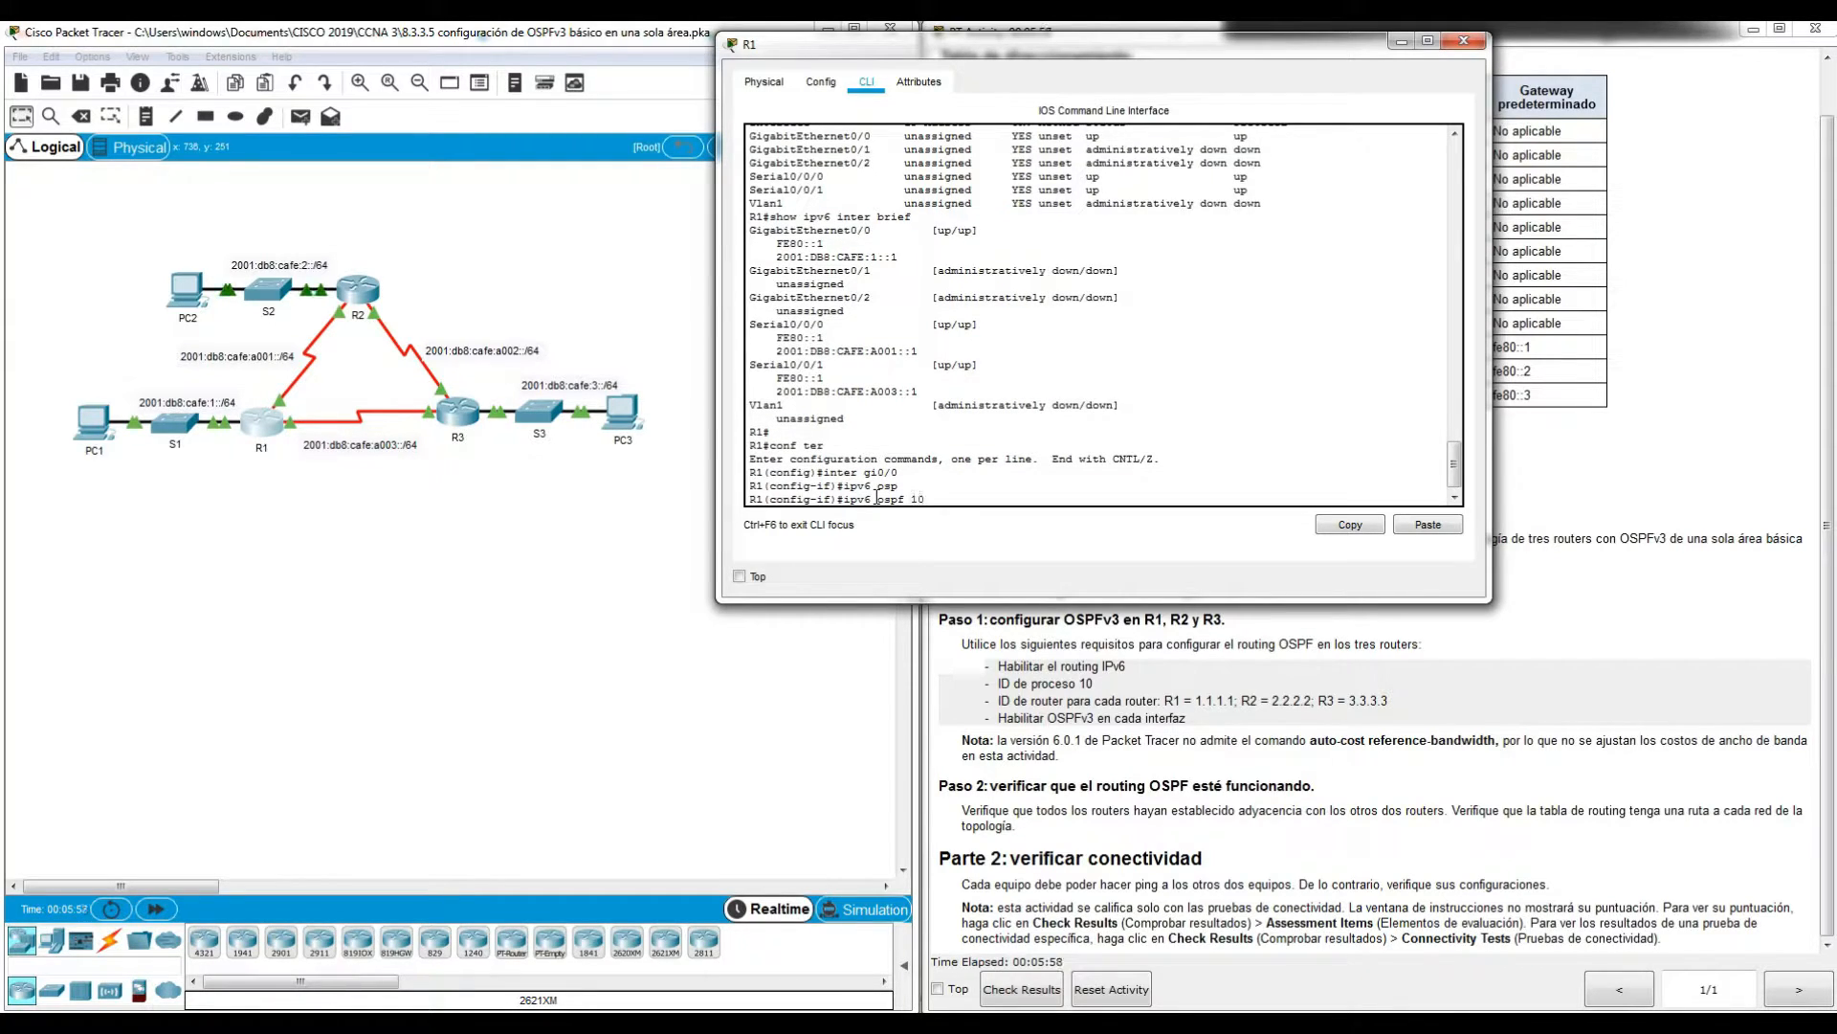
{"action": "type", "text": " area 0"}
{"action": "key", "text": "Return"}
Step: Enable OSPFv3 process 10 in area 0 on R1's Serial0/0/0 interface
{"action": "type", "text": "exit"}
{"action": "key", "text": "Return"}
{"action": "type", "text": "inter se0/0/0"}
{"action": "key", "text": "Return"}
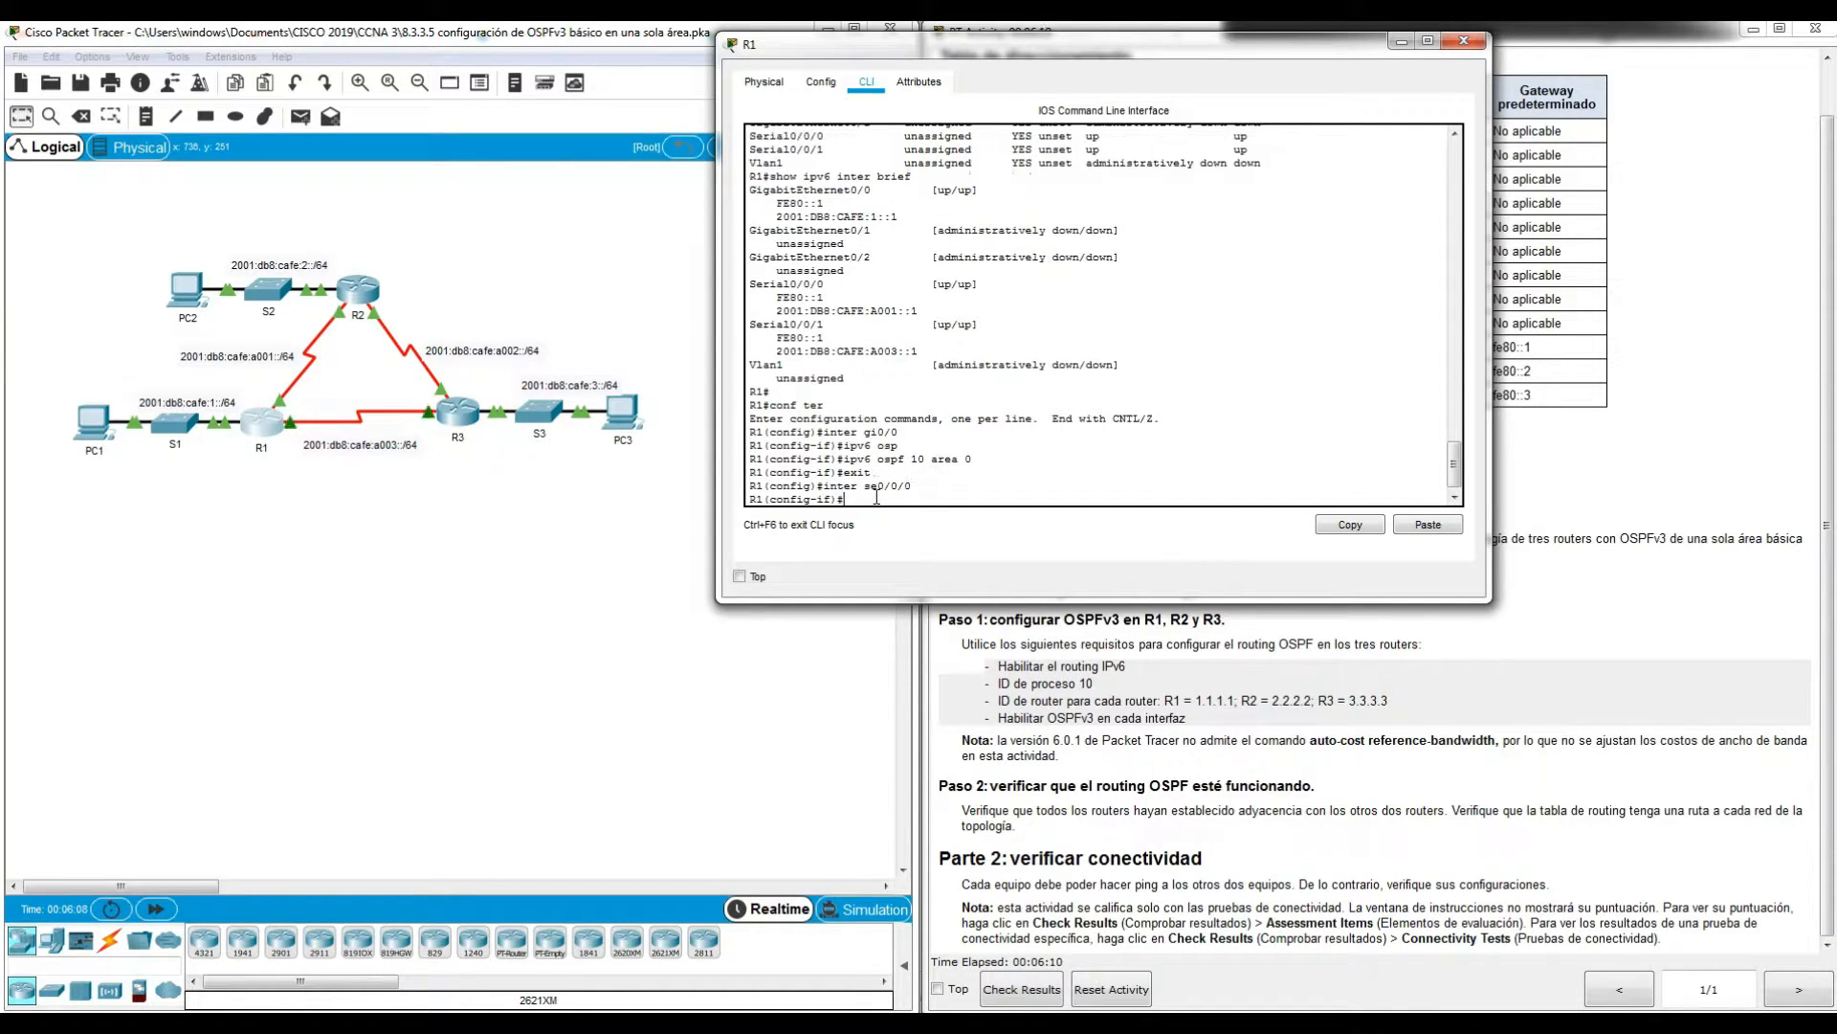
{"action": "key", "text": "Up"}
{"action": "key", "text": "Up"}
{"action": "key", "text": "Up"}
{"action": "key", "text": "Return"}
{"action": "key", "text": "Return"}
Step: Enable OSPFv3 process 10 in area 0 on R1's Serial0/0/1 interface
{"action": "key", "text": "Up"}
{"action": "key", "text": "Up"}
{"action": "key", "text": "Up"}
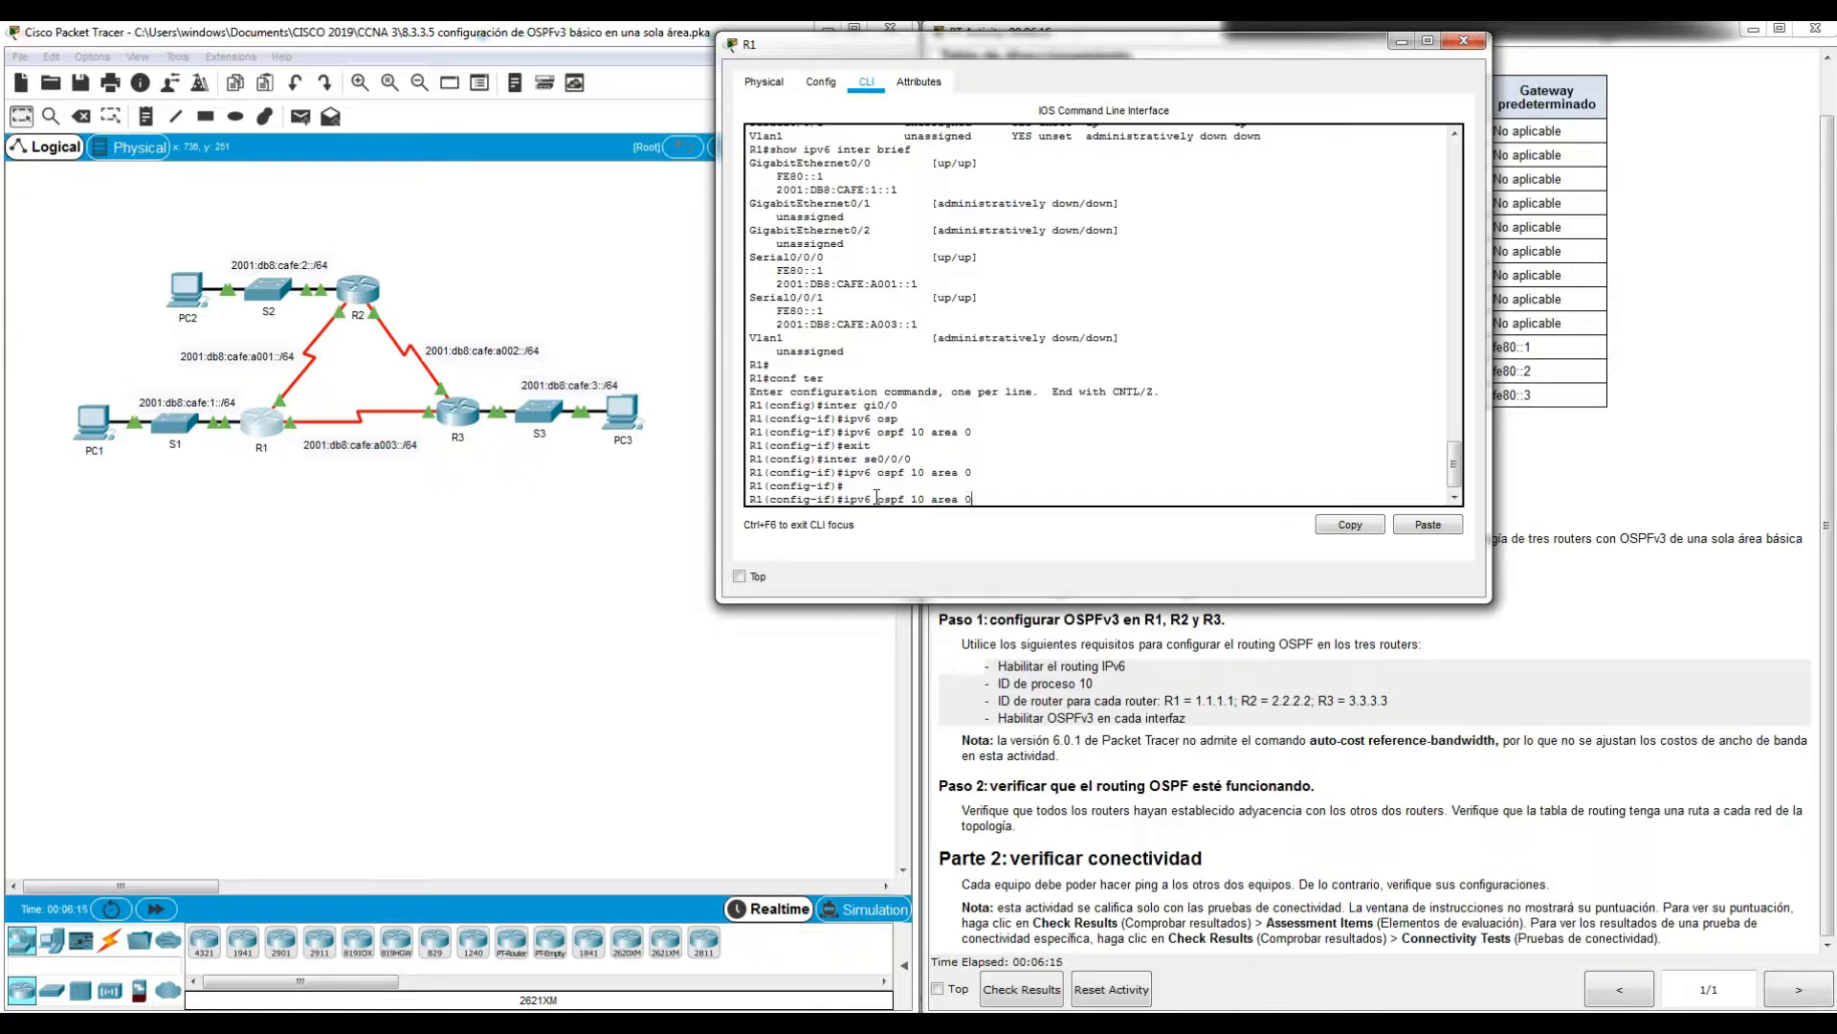
{"action": "key", "text": "Down"}
{"action": "key", "text": "BackSpace"}
{"action": "type", "text": "1"}
{"action": "key", "text": "Return"}
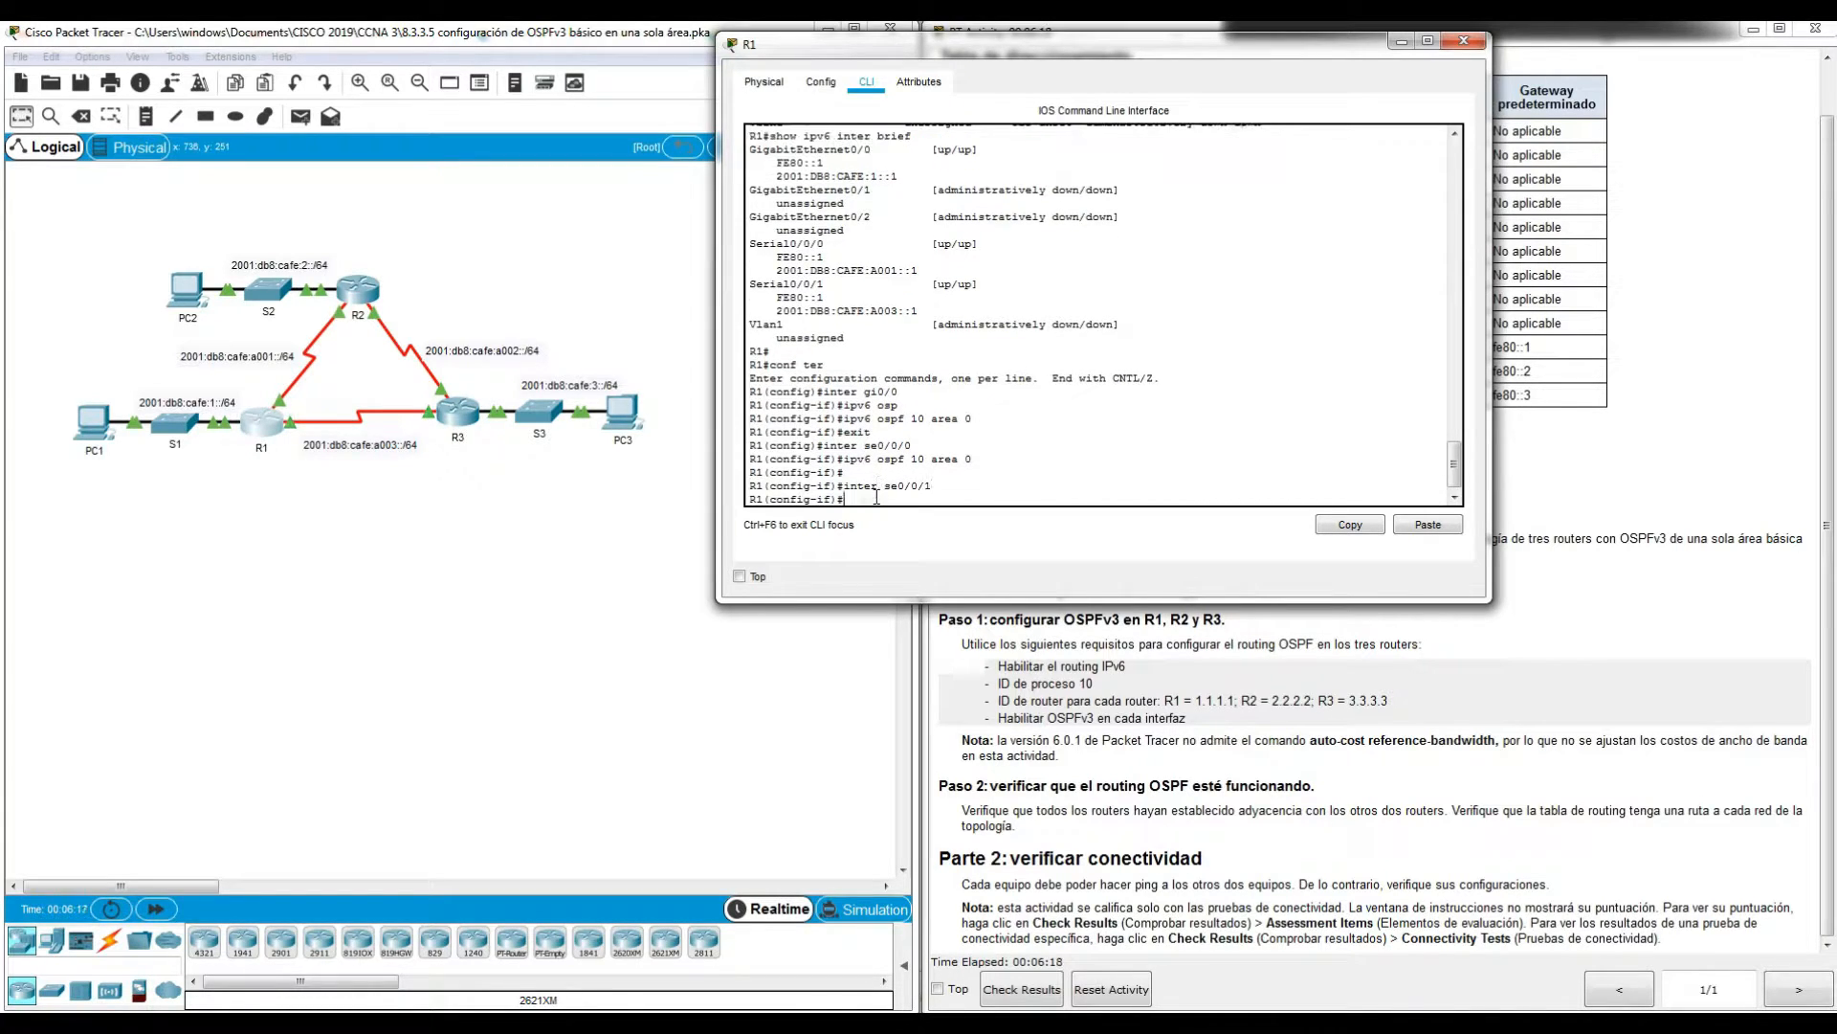
{"action": "key", "text": "Up"}
{"action": "key", "text": "Up"}
{"action": "key", "text": "Return"}
{"action": "key", "text": "Return"}
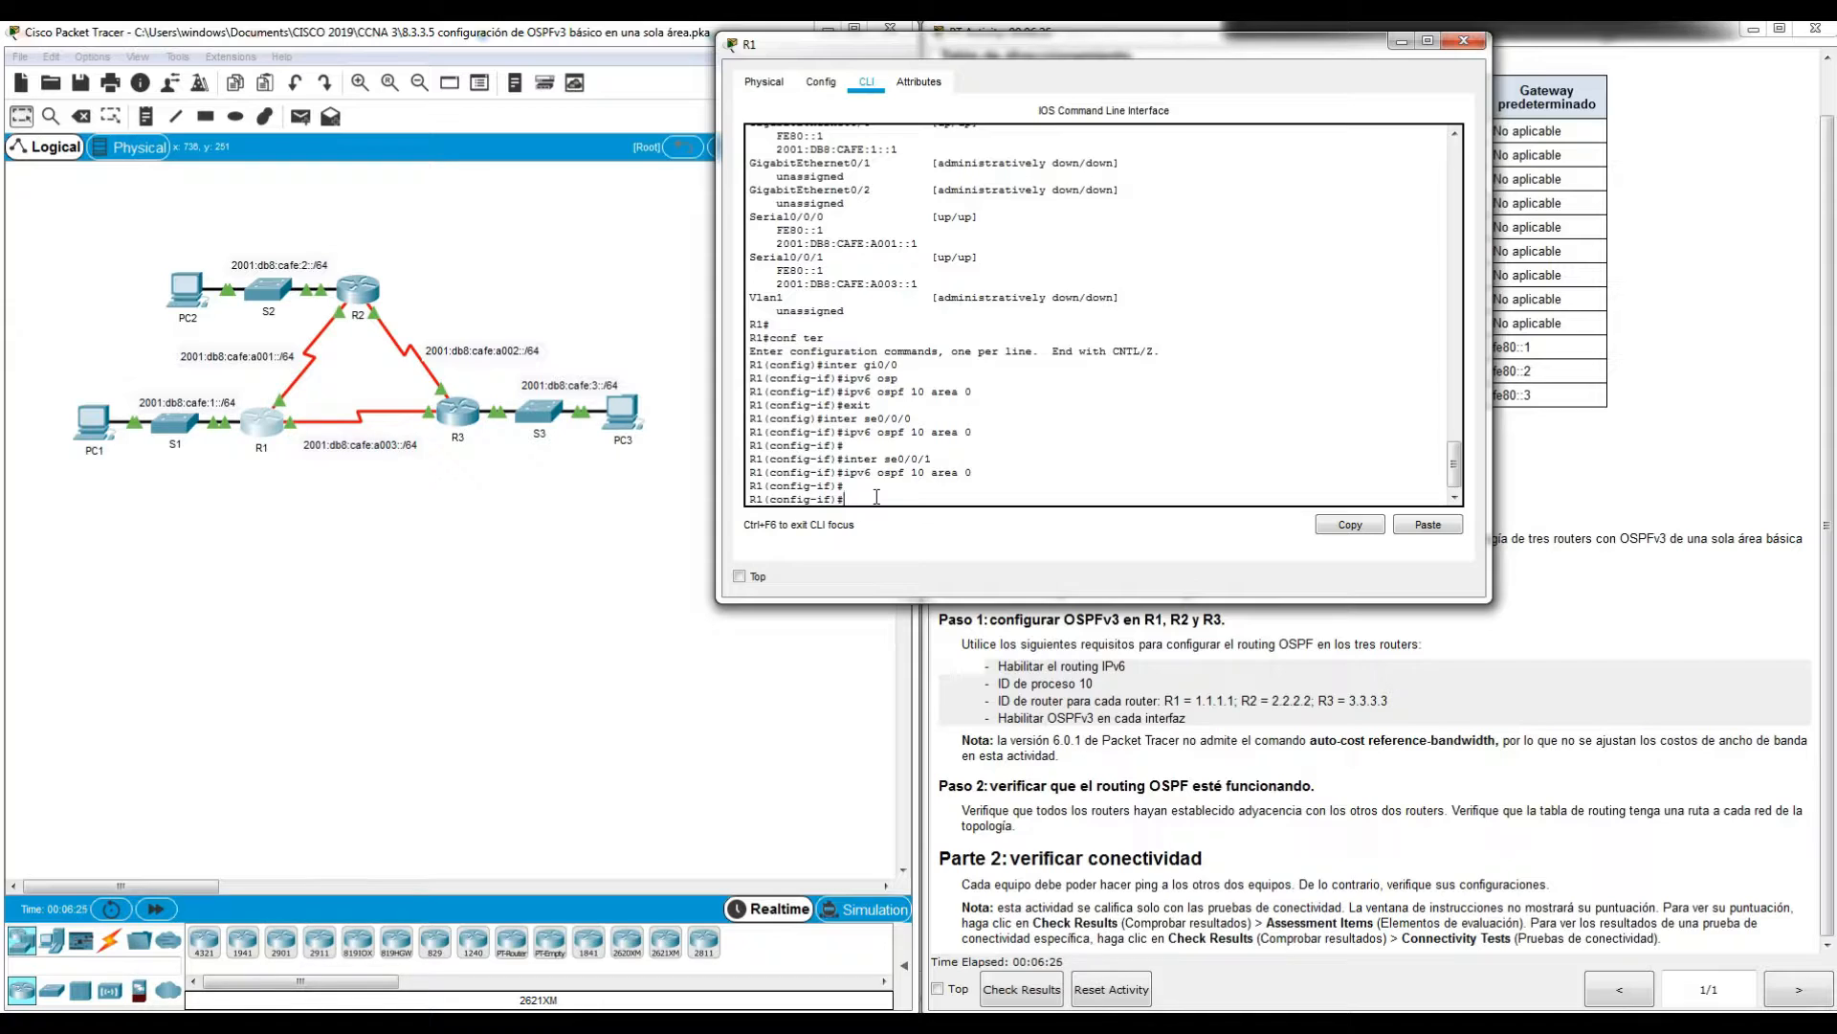
Step: Leave configuration mode on R1 and save the running configuration with copy running-config startup-config, accepting the default file name
{"action": "type", "text": "end"}
{"action": "key", "text": "Return"}
{"action": "key", "text": "Return"}
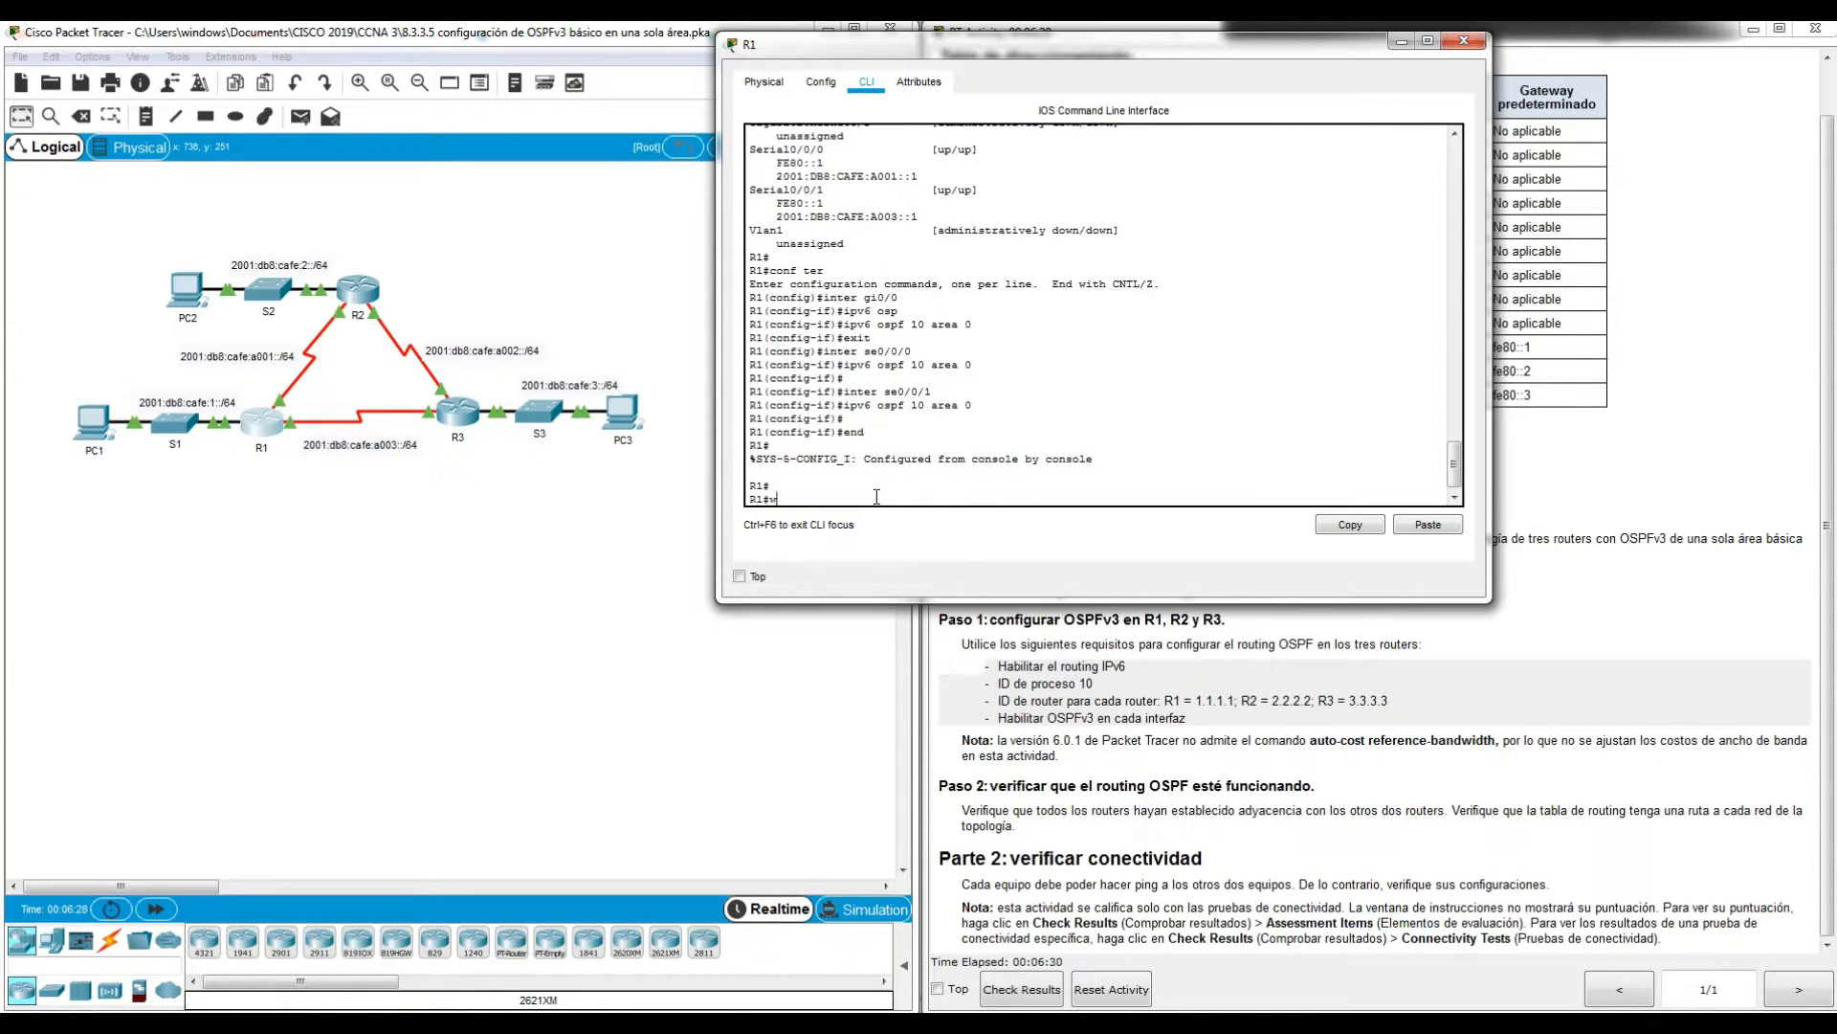
{"action": "key", "text": "Return"}
{"action": "key", "text": "Return"}
{"action": "type", "text": "copy r"}
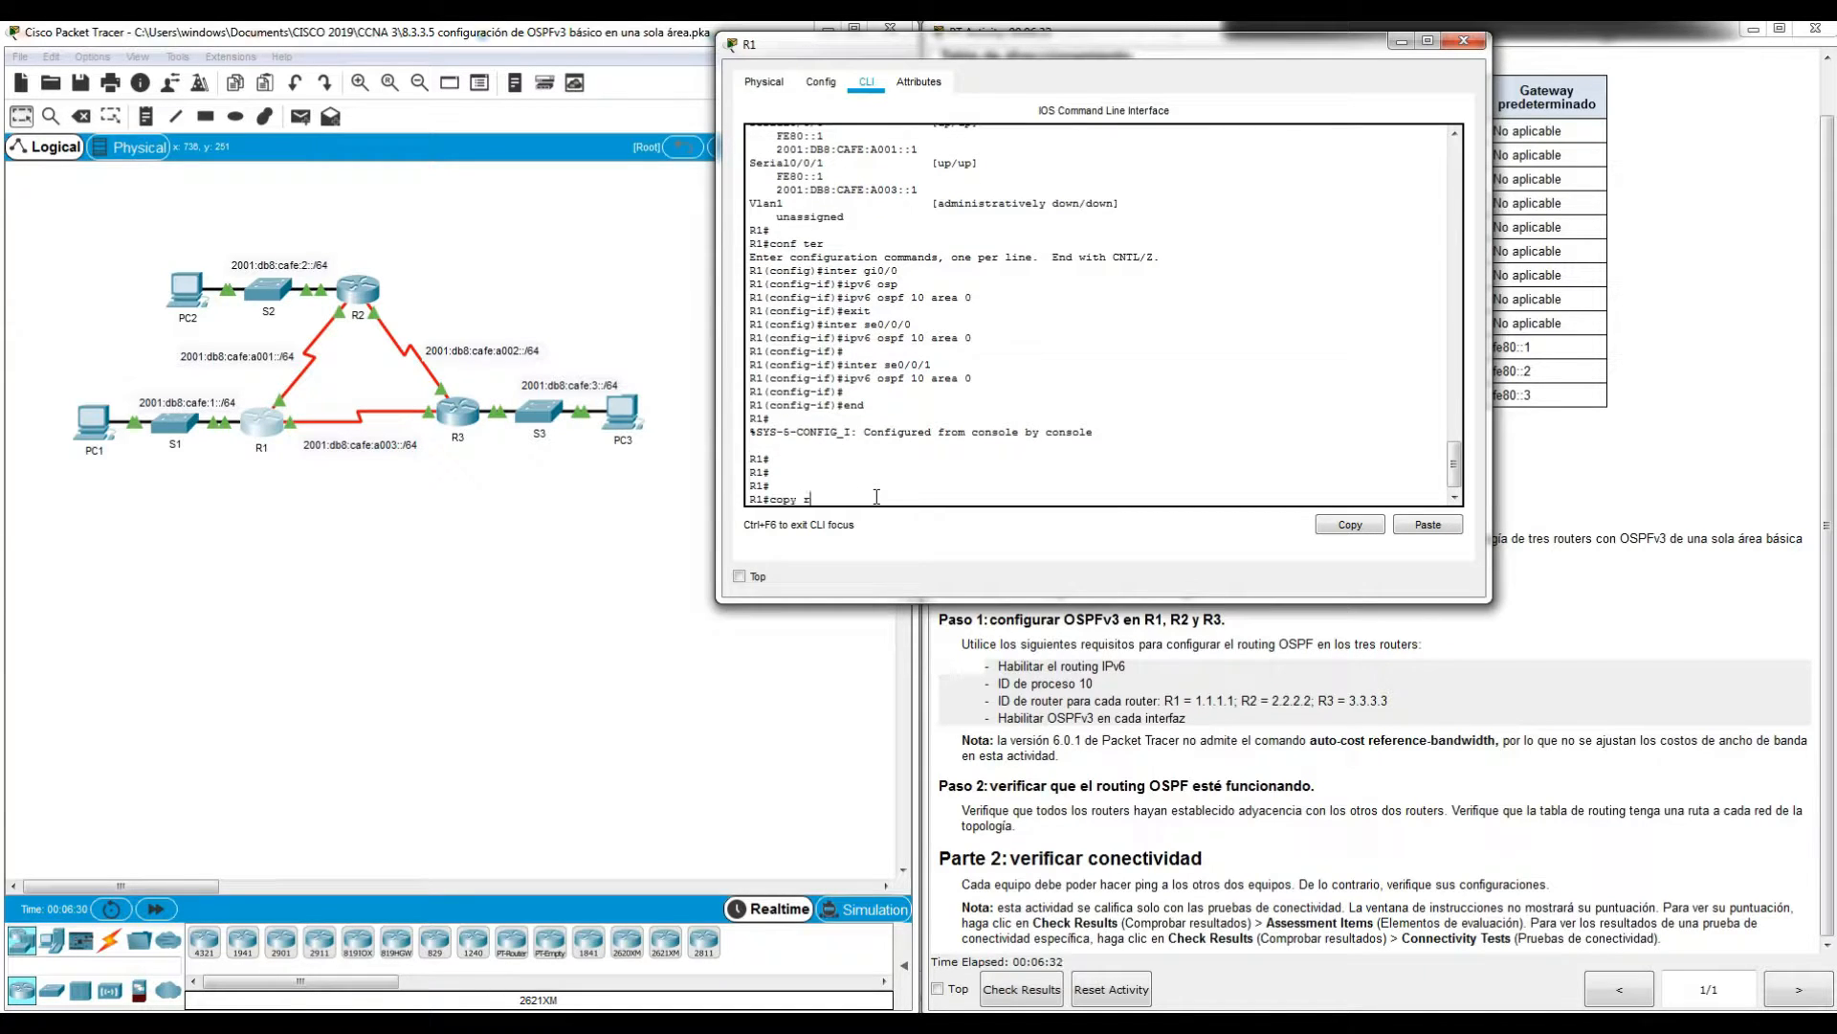
{"action": "type", "text": "unn"}
{"action": "key", "text": "Tab"}
{"action": "type", "text": "sta"}
{"action": "key", "text": "Tab"}
{"action": "key", "text": "Return"}
{"action": "key", "text": "Return"}
{"action": "key", "text": "Return"}
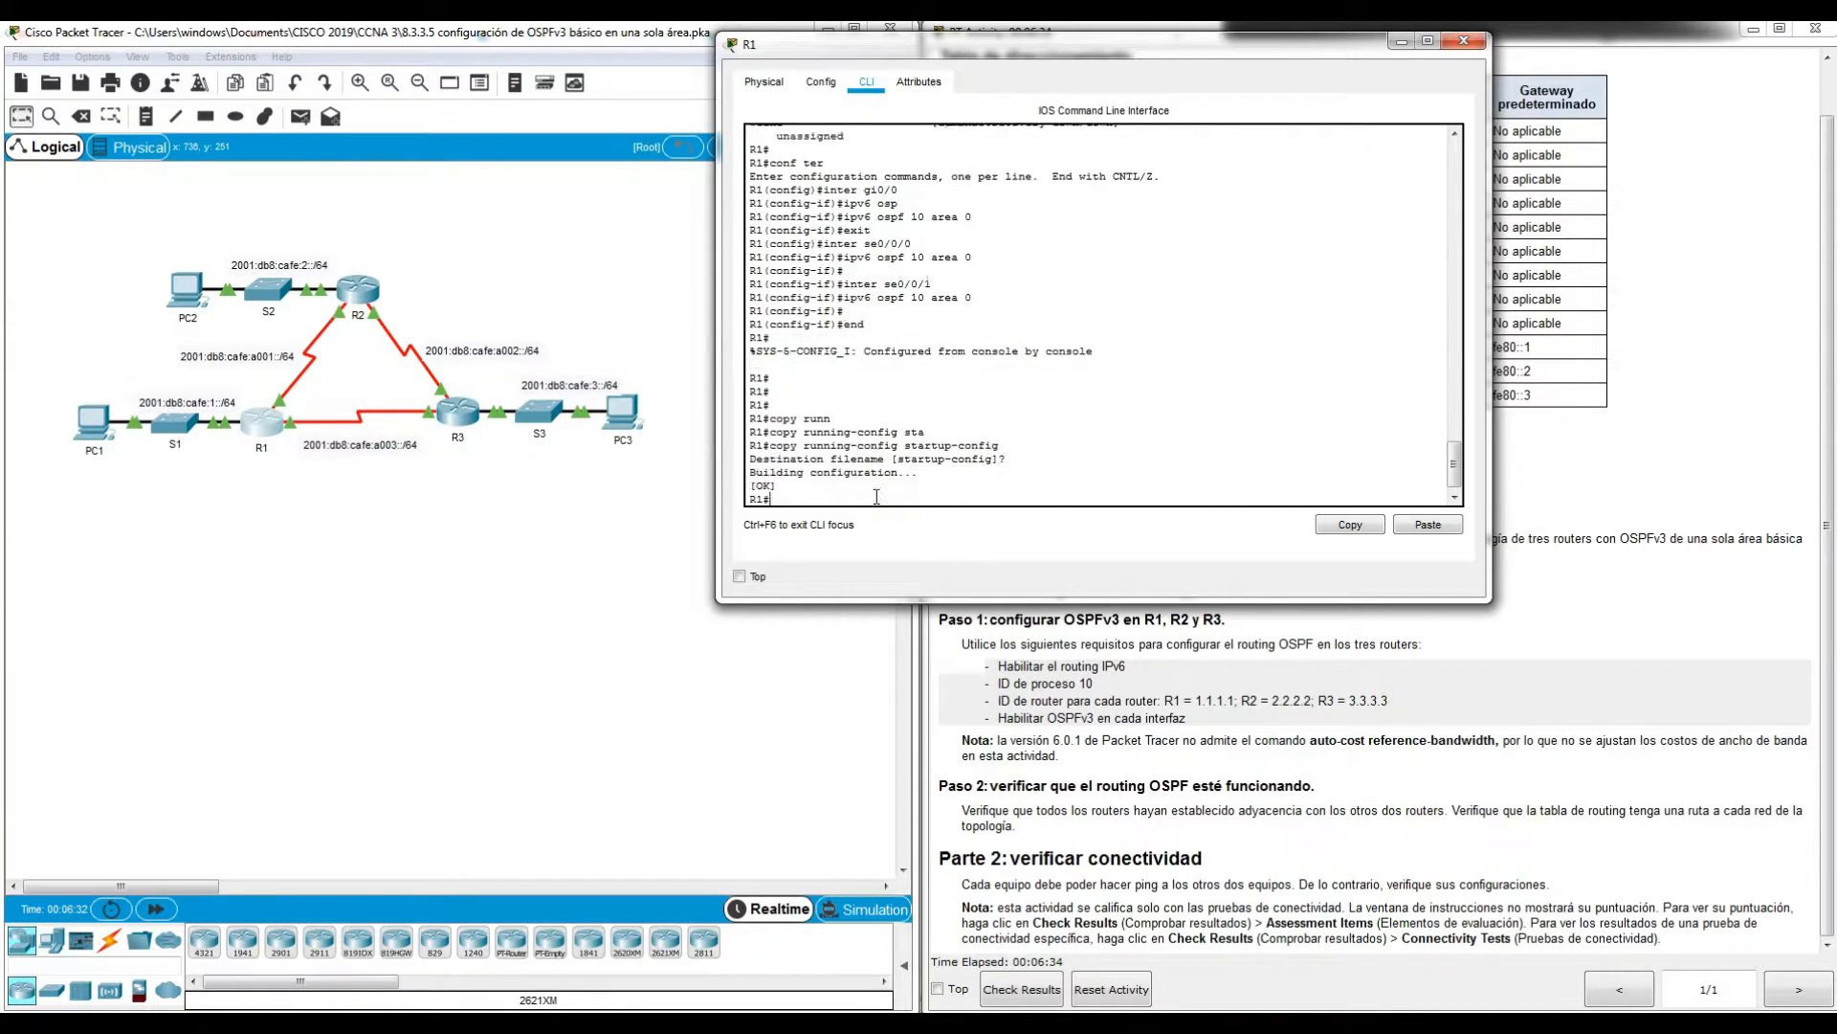
Step: Close R1's window and open router R2's command line in a widened window clear of the activity instructions
{"action": "left_click", "coordinate": [1464, 40]}
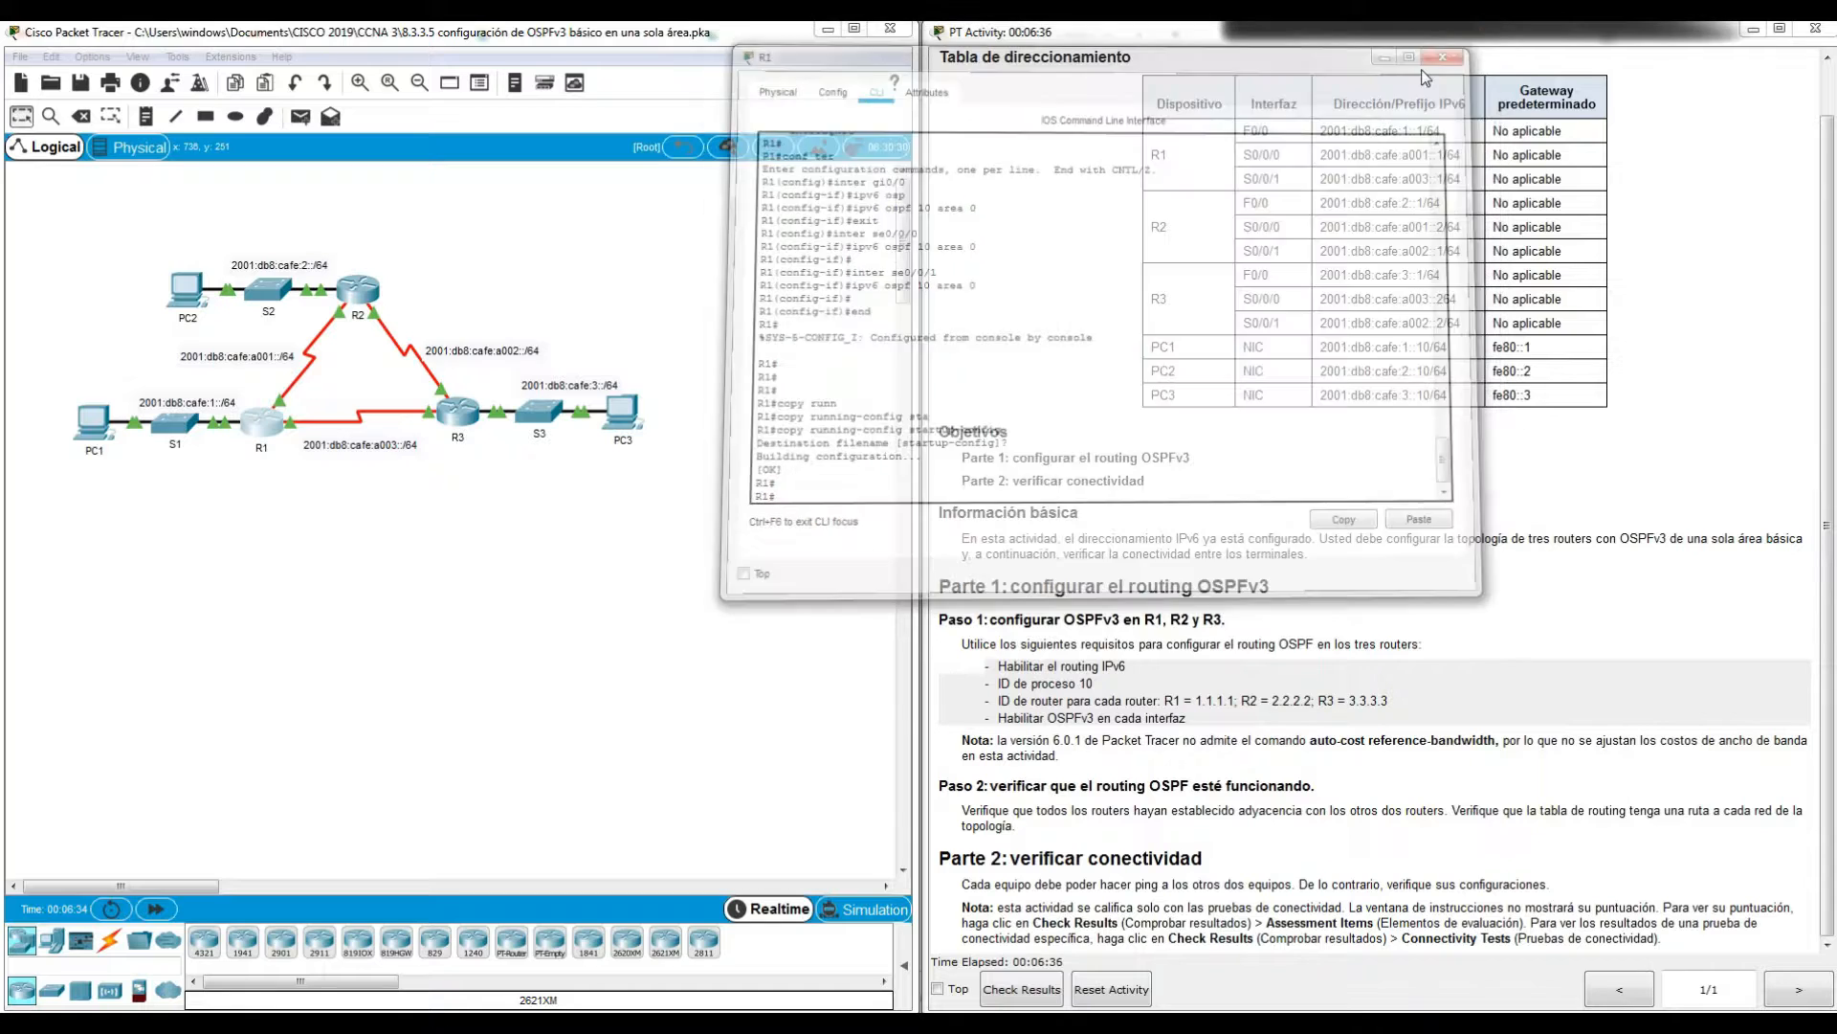
{"action": "left_click", "coordinate": [356, 304]}
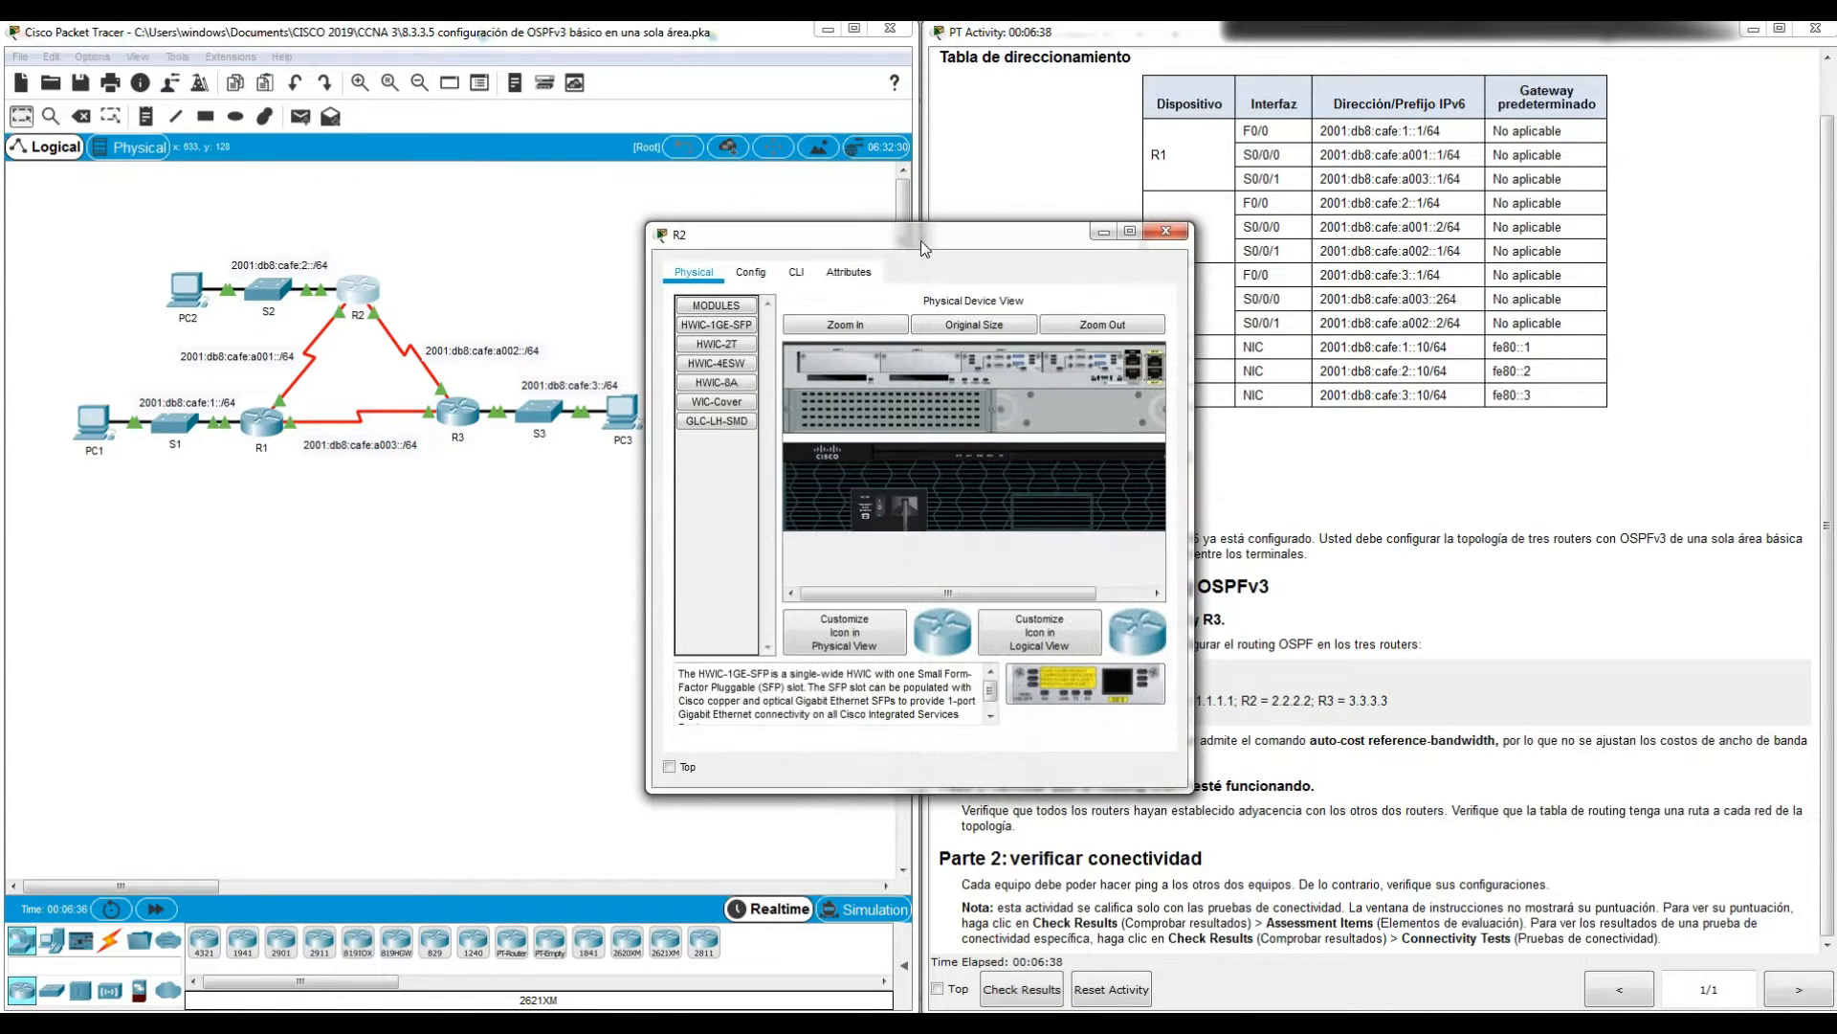
{"action": "left_click_drag", "start_coordinate": [1190, 545], "coordinate": [1487, 530]}
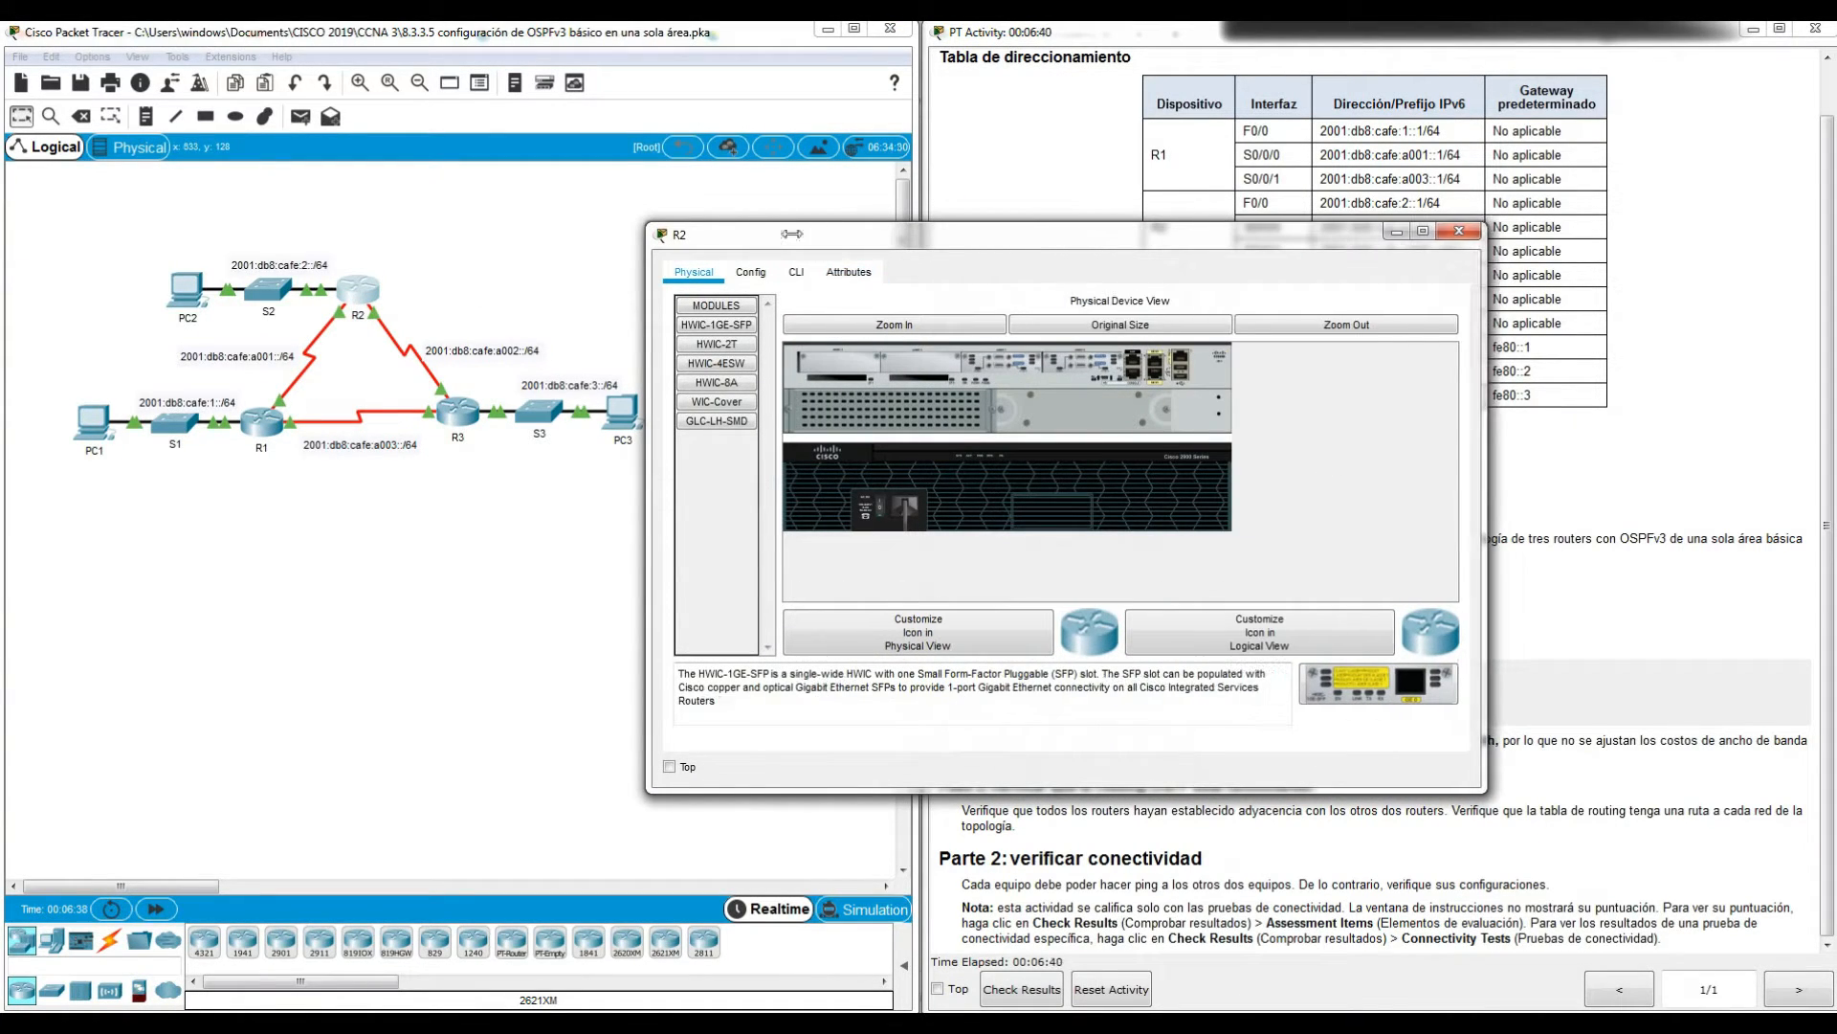
{"action": "left_click", "coordinate": [795, 271]}
{"action": "key", "text": "Return"}
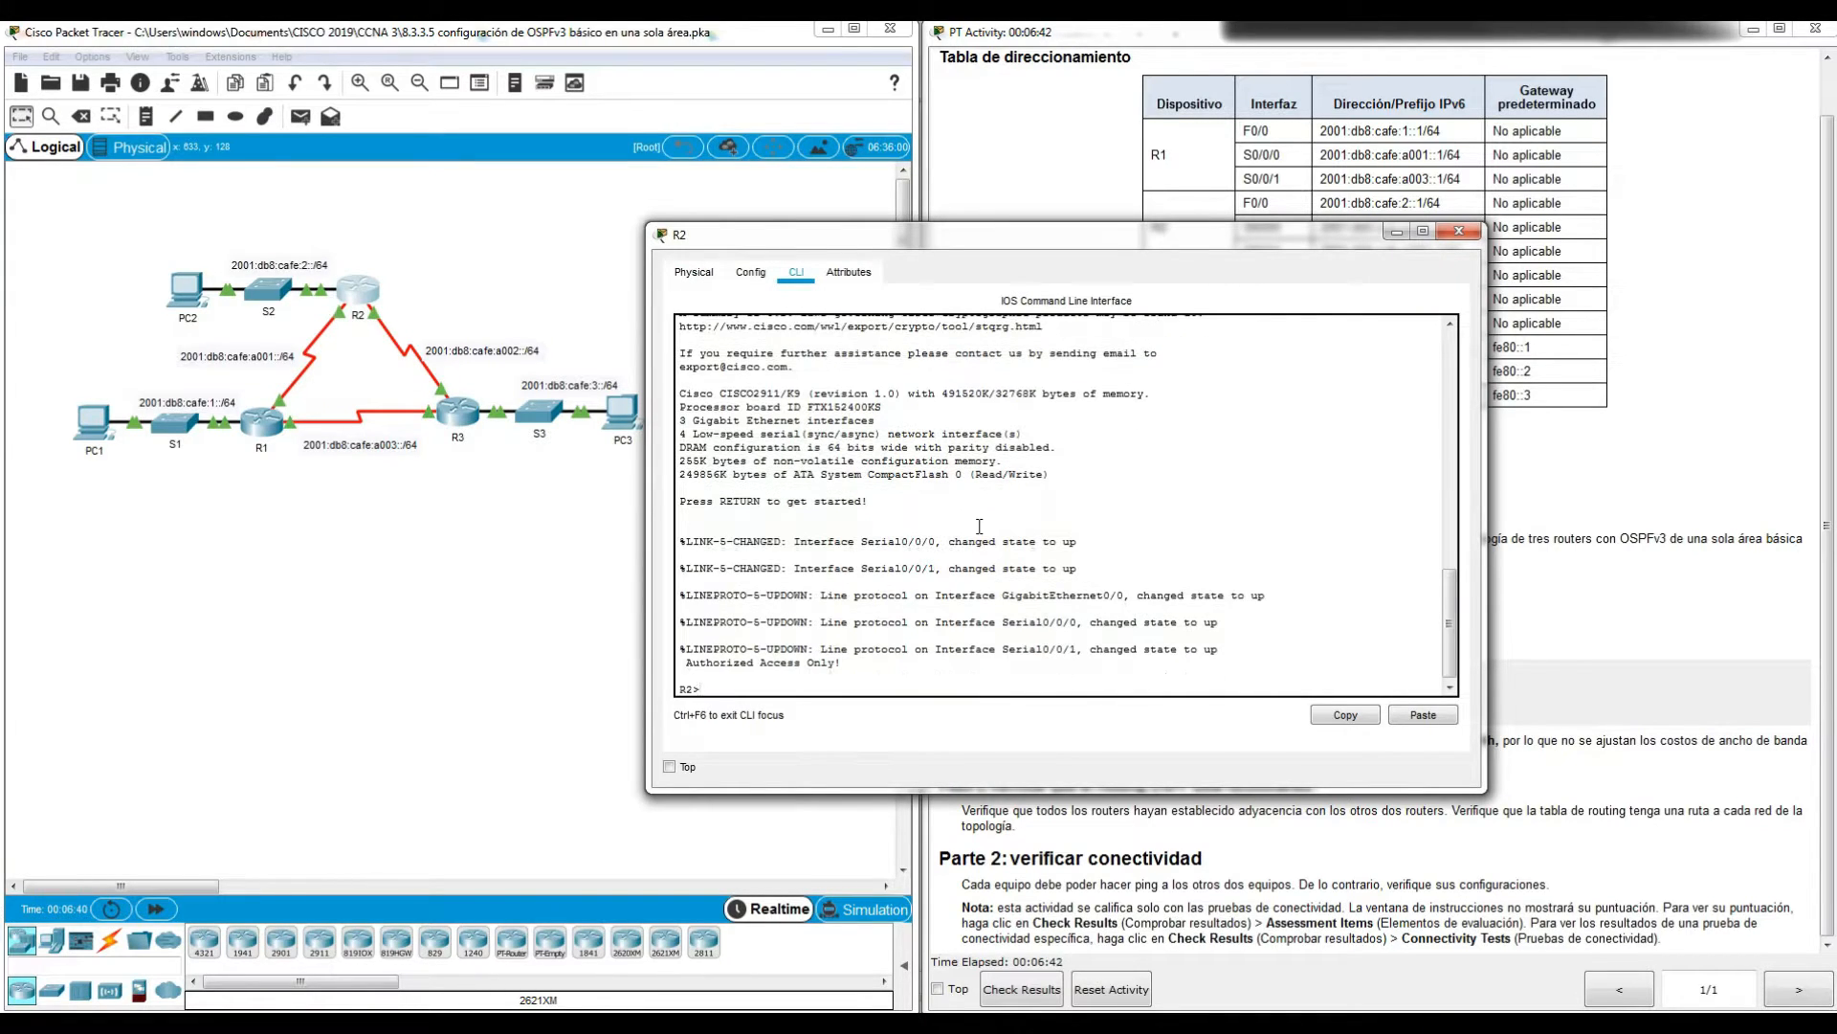
{"action": "left_click_drag", "start_coordinate": [1056, 228], "coordinate": [1059, 81]}
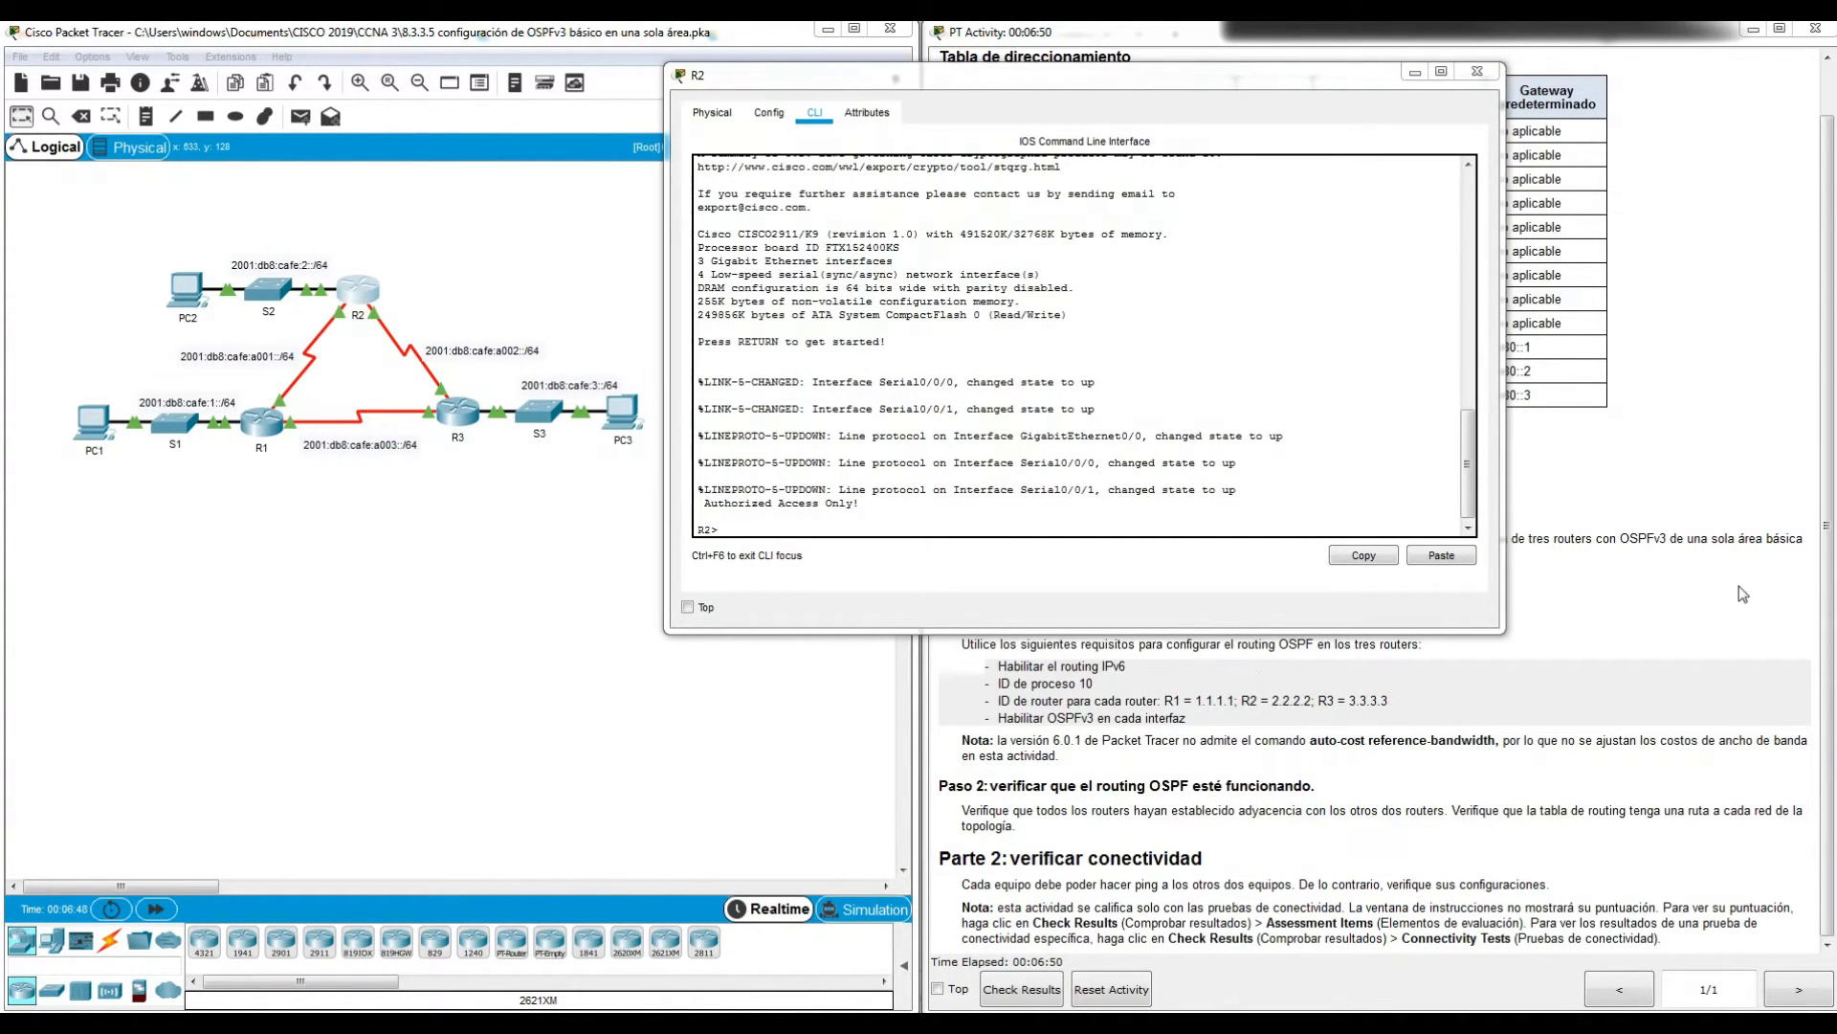
Step: Enter privileged EXEC mode and global configuration mode on R2
{"action": "left_click", "coordinate": [1051, 507]}
{"action": "key", "text": "Return"}
{"action": "type", "text": "ena"}
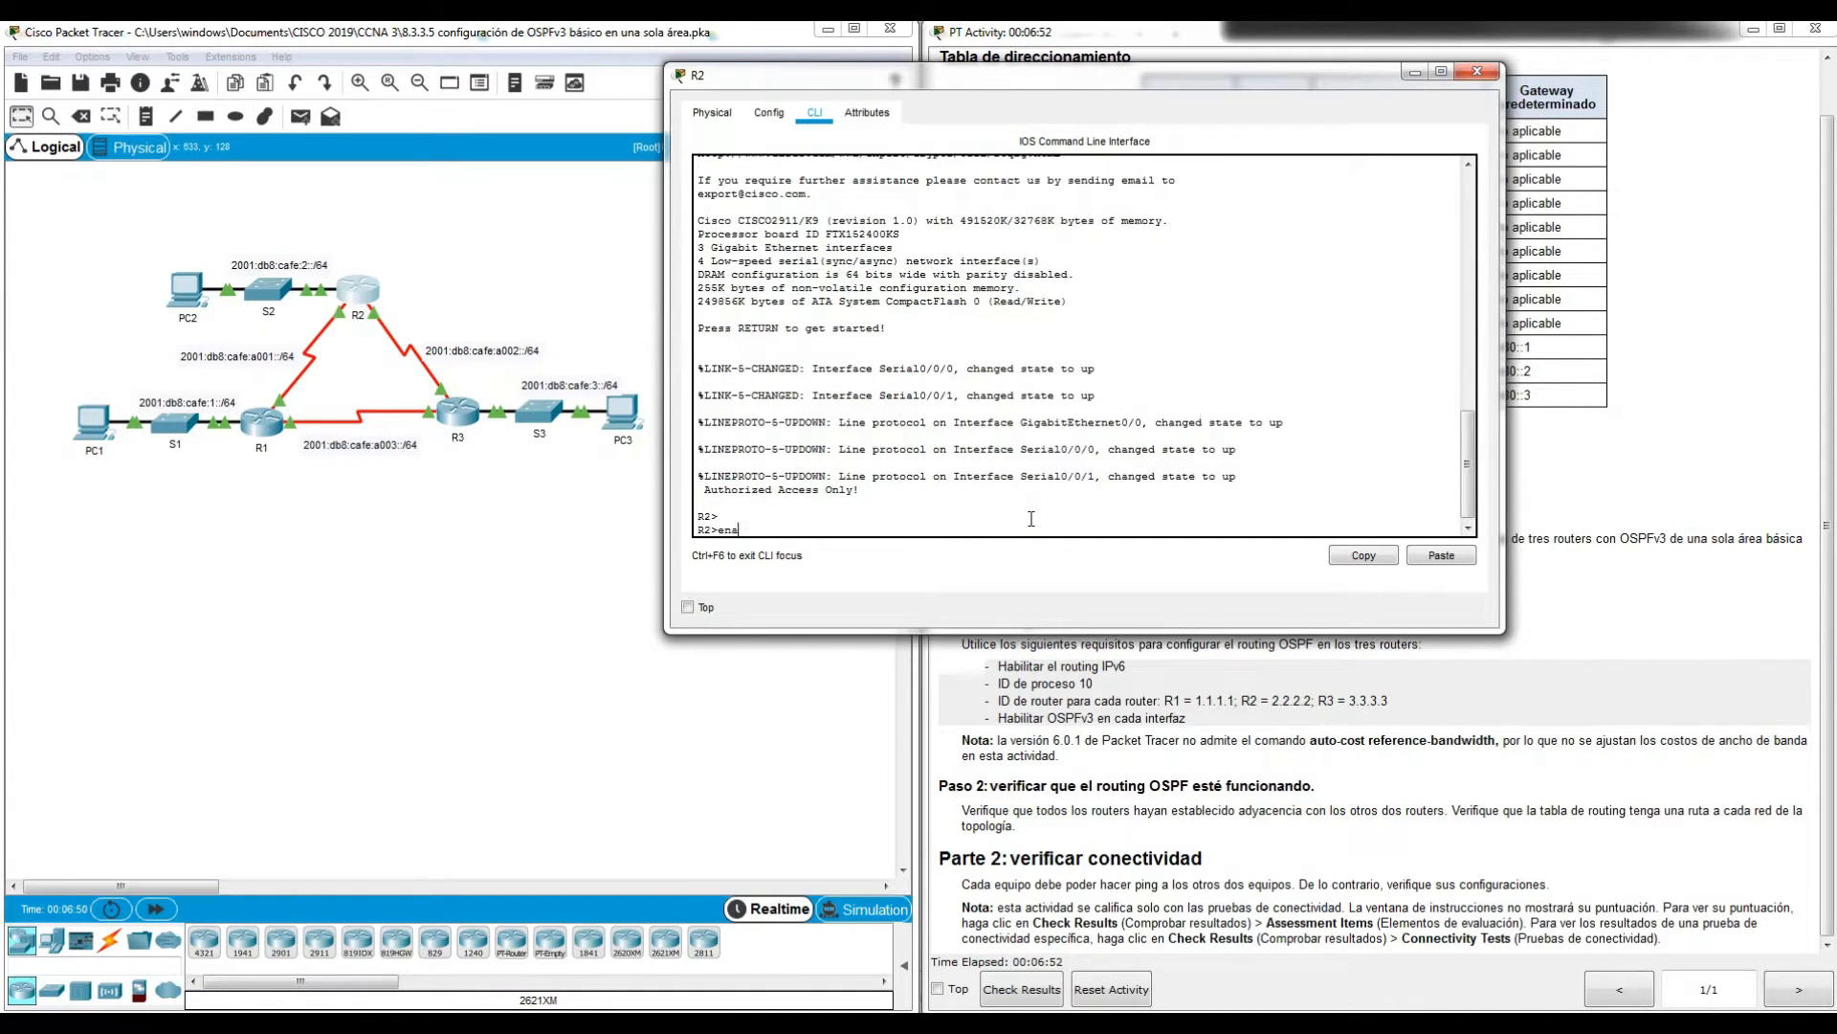
{"action": "key", "text": "Tab"}
{"action": "key", "text": "Return"}
{"action": "type", "text": "config"}
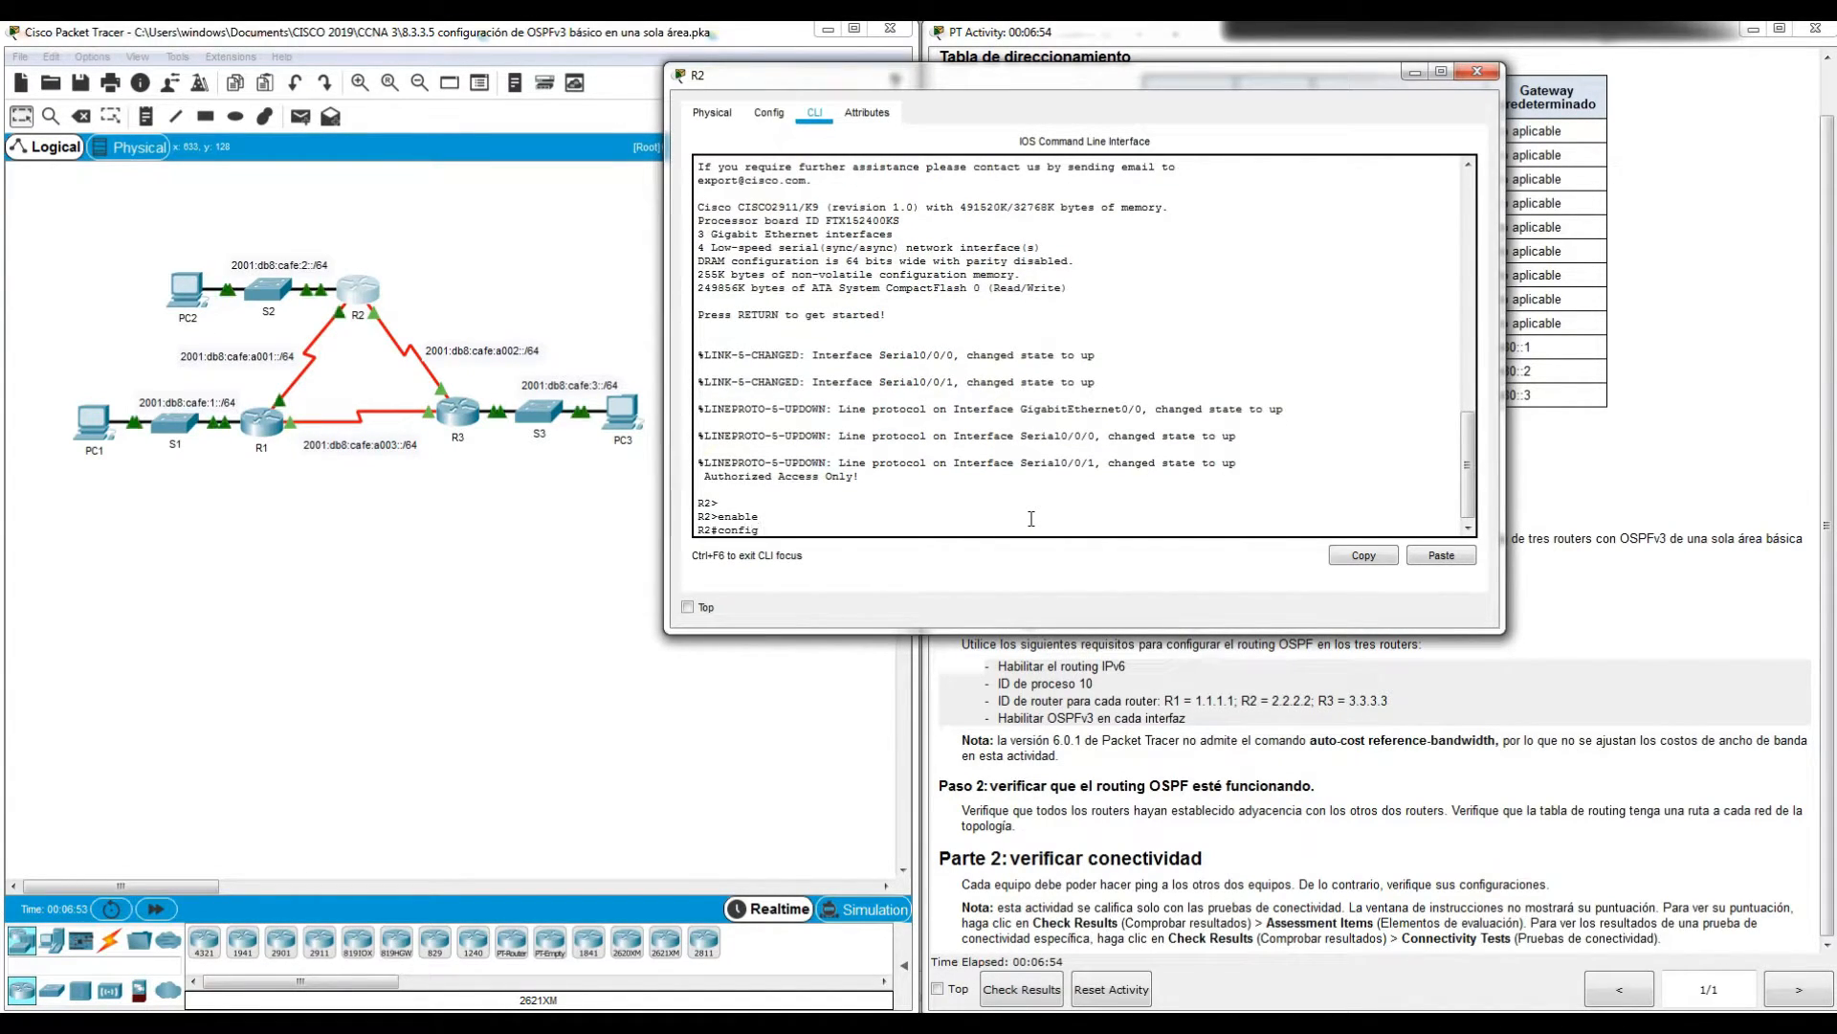
{"action": "key", "text": "Tab"}
{"action": "type", "text": "terminal"}
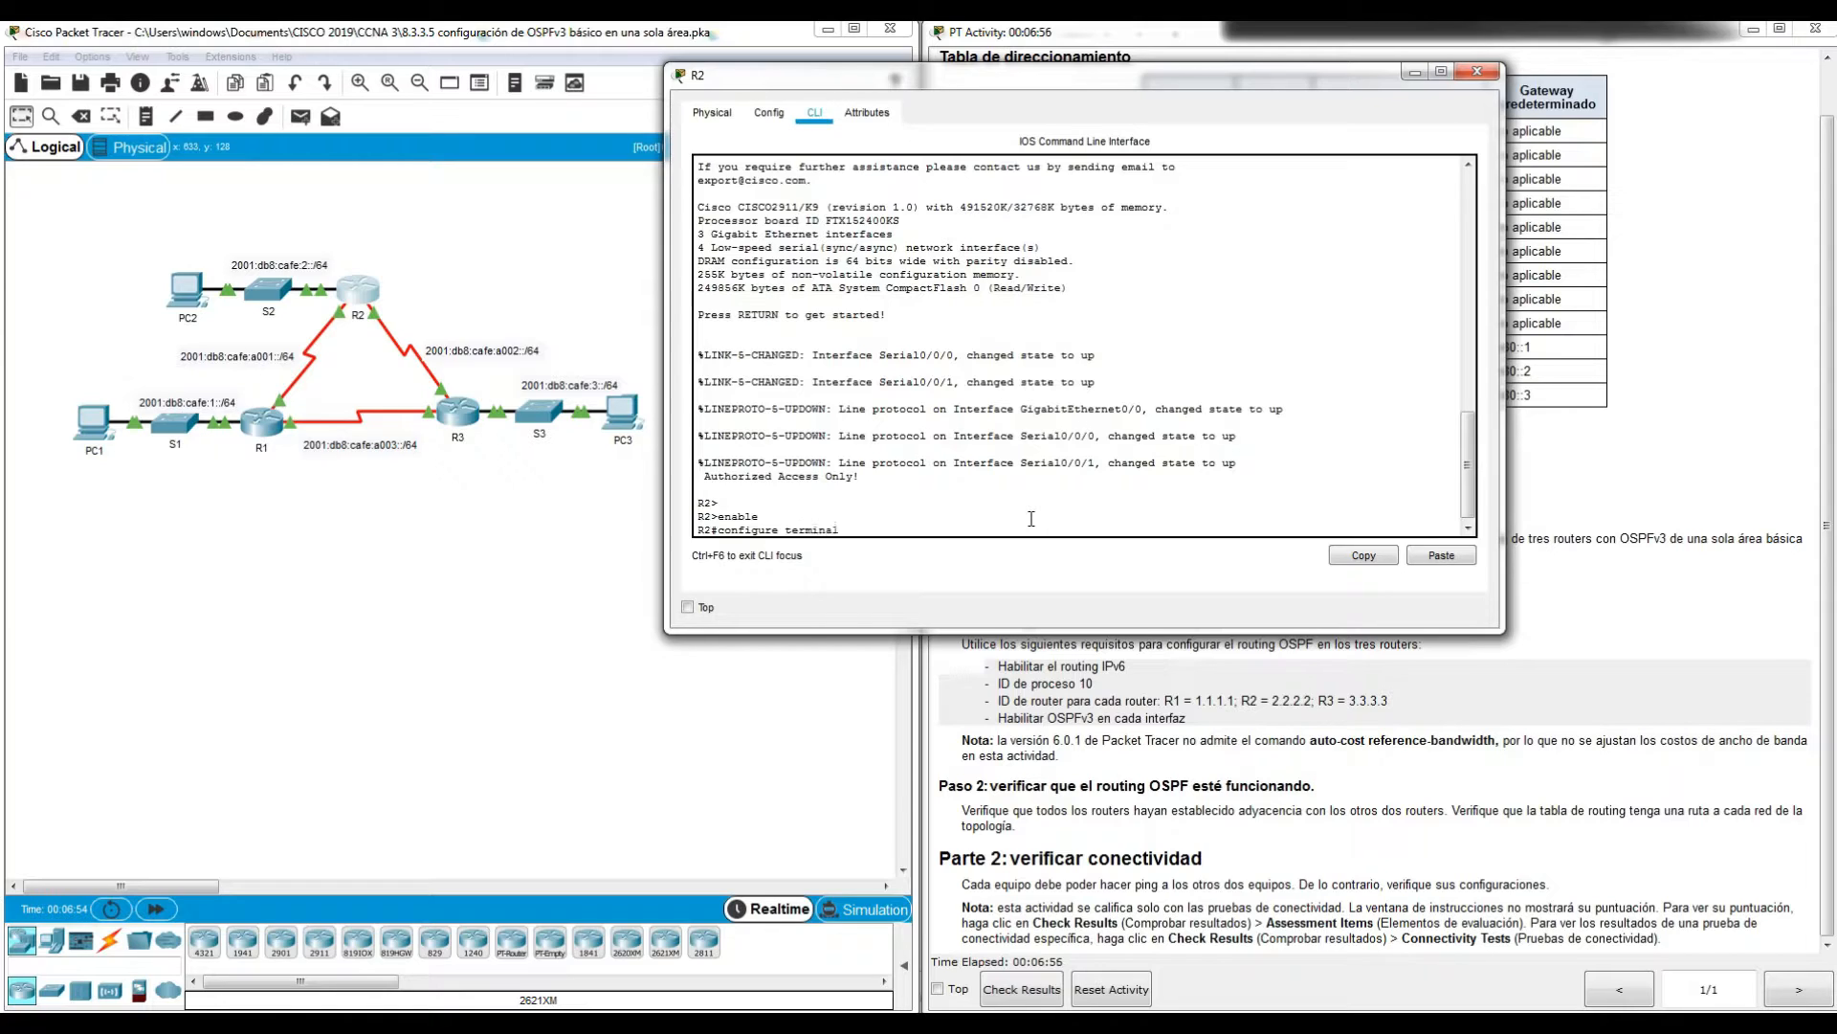
{"action": "key", "text": "Return"}
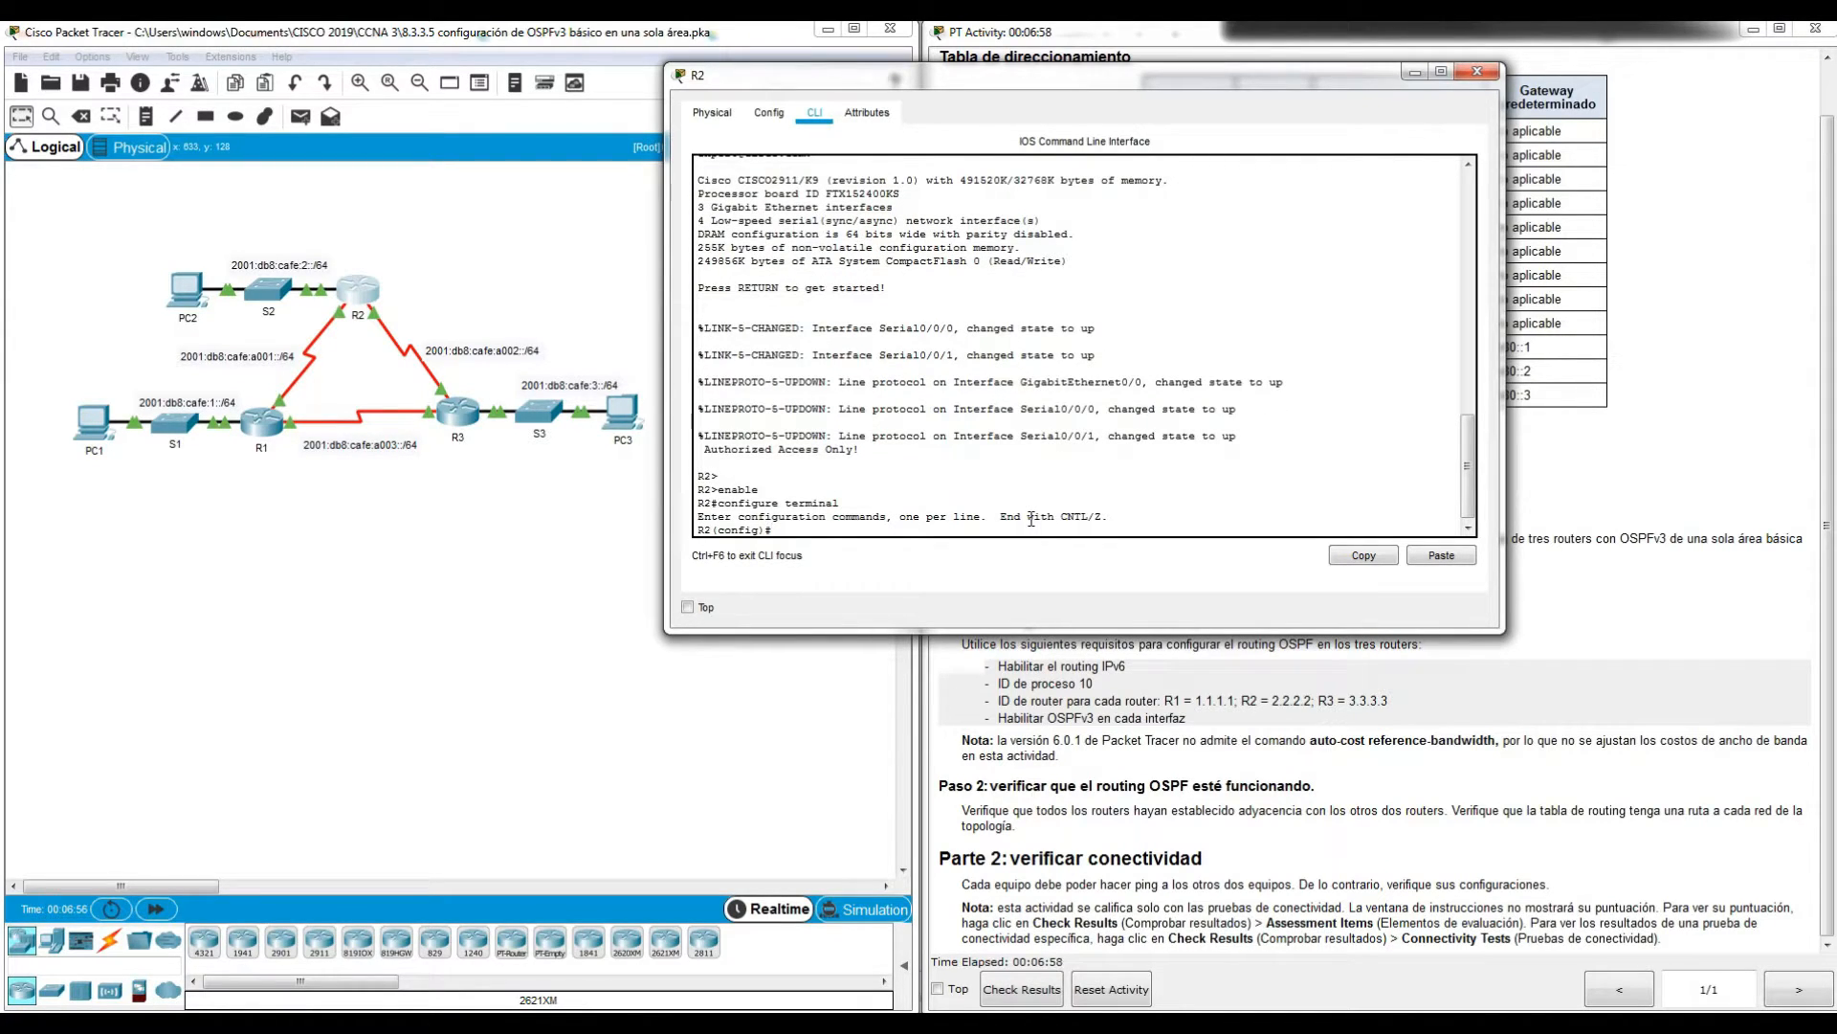
Step: Enable IPv6 routing on R2 with ipv6 unicast-routing
{"action": "type", "text": "ipv6 uni"}
{"action": "key", "text": "Tab"}
{"action": "key", "text": "Return"}
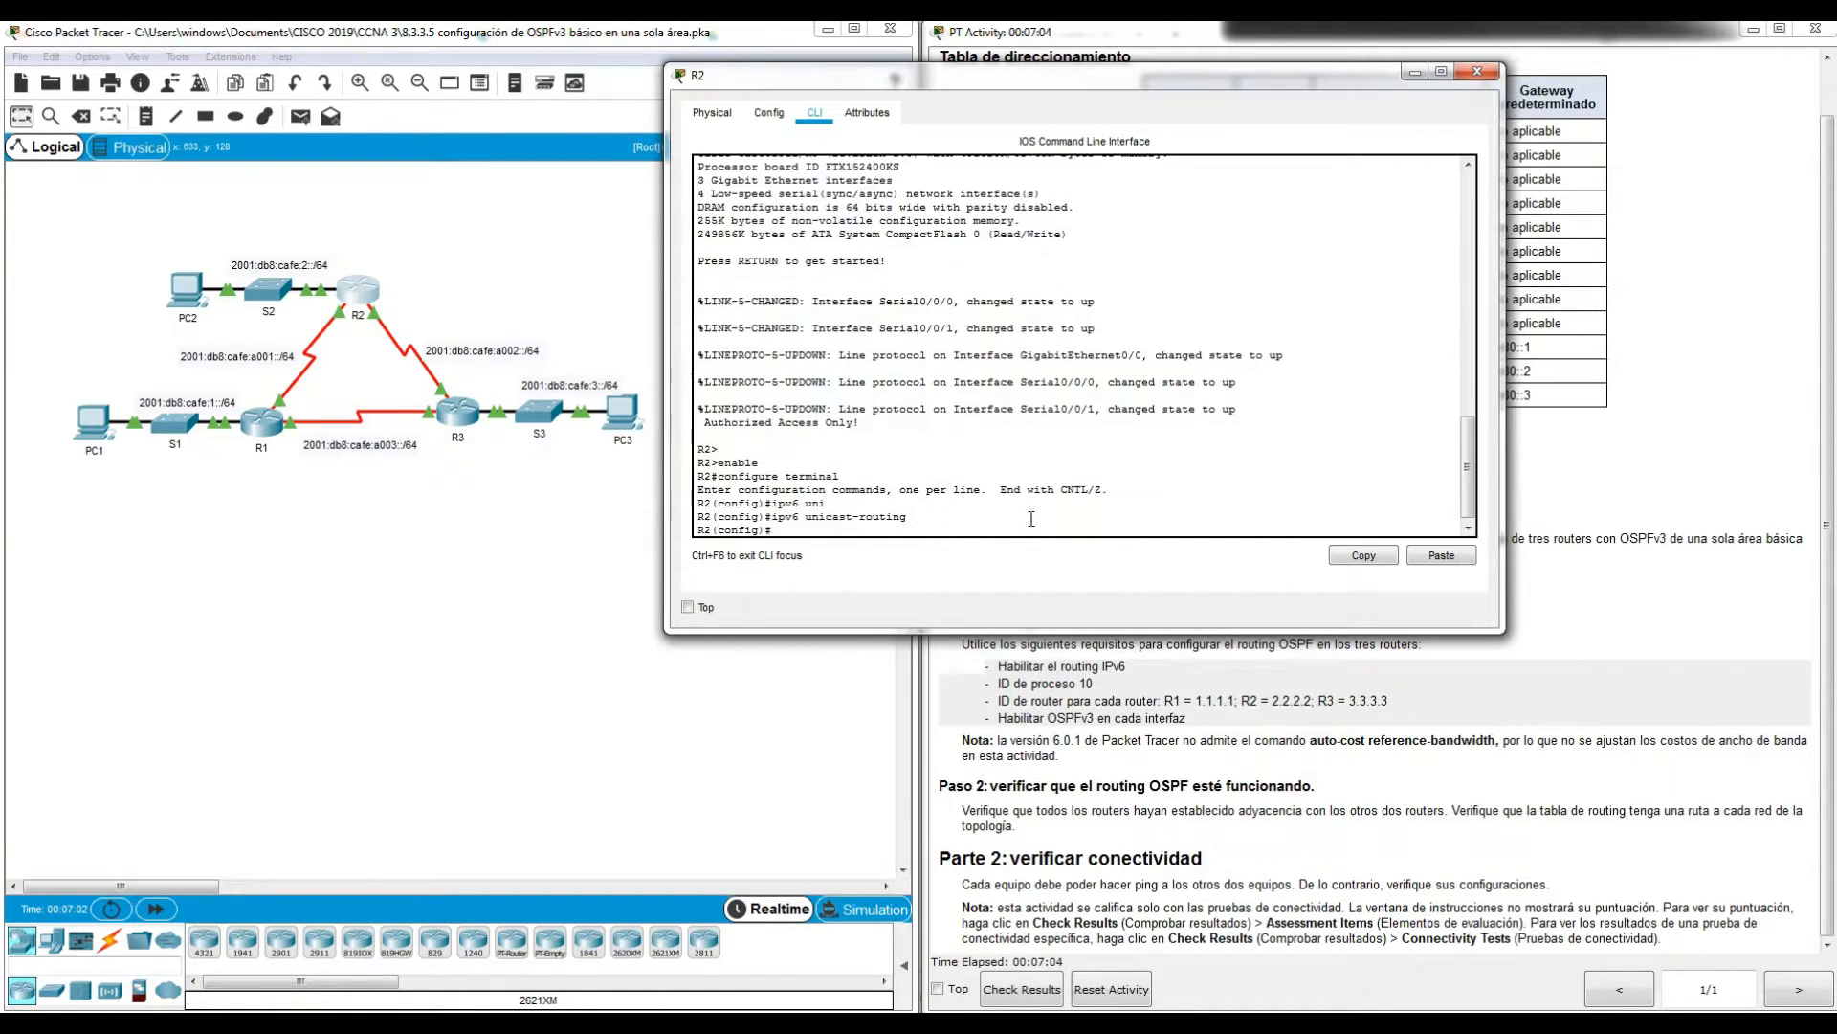
{"action": "key", "text": "Return"}
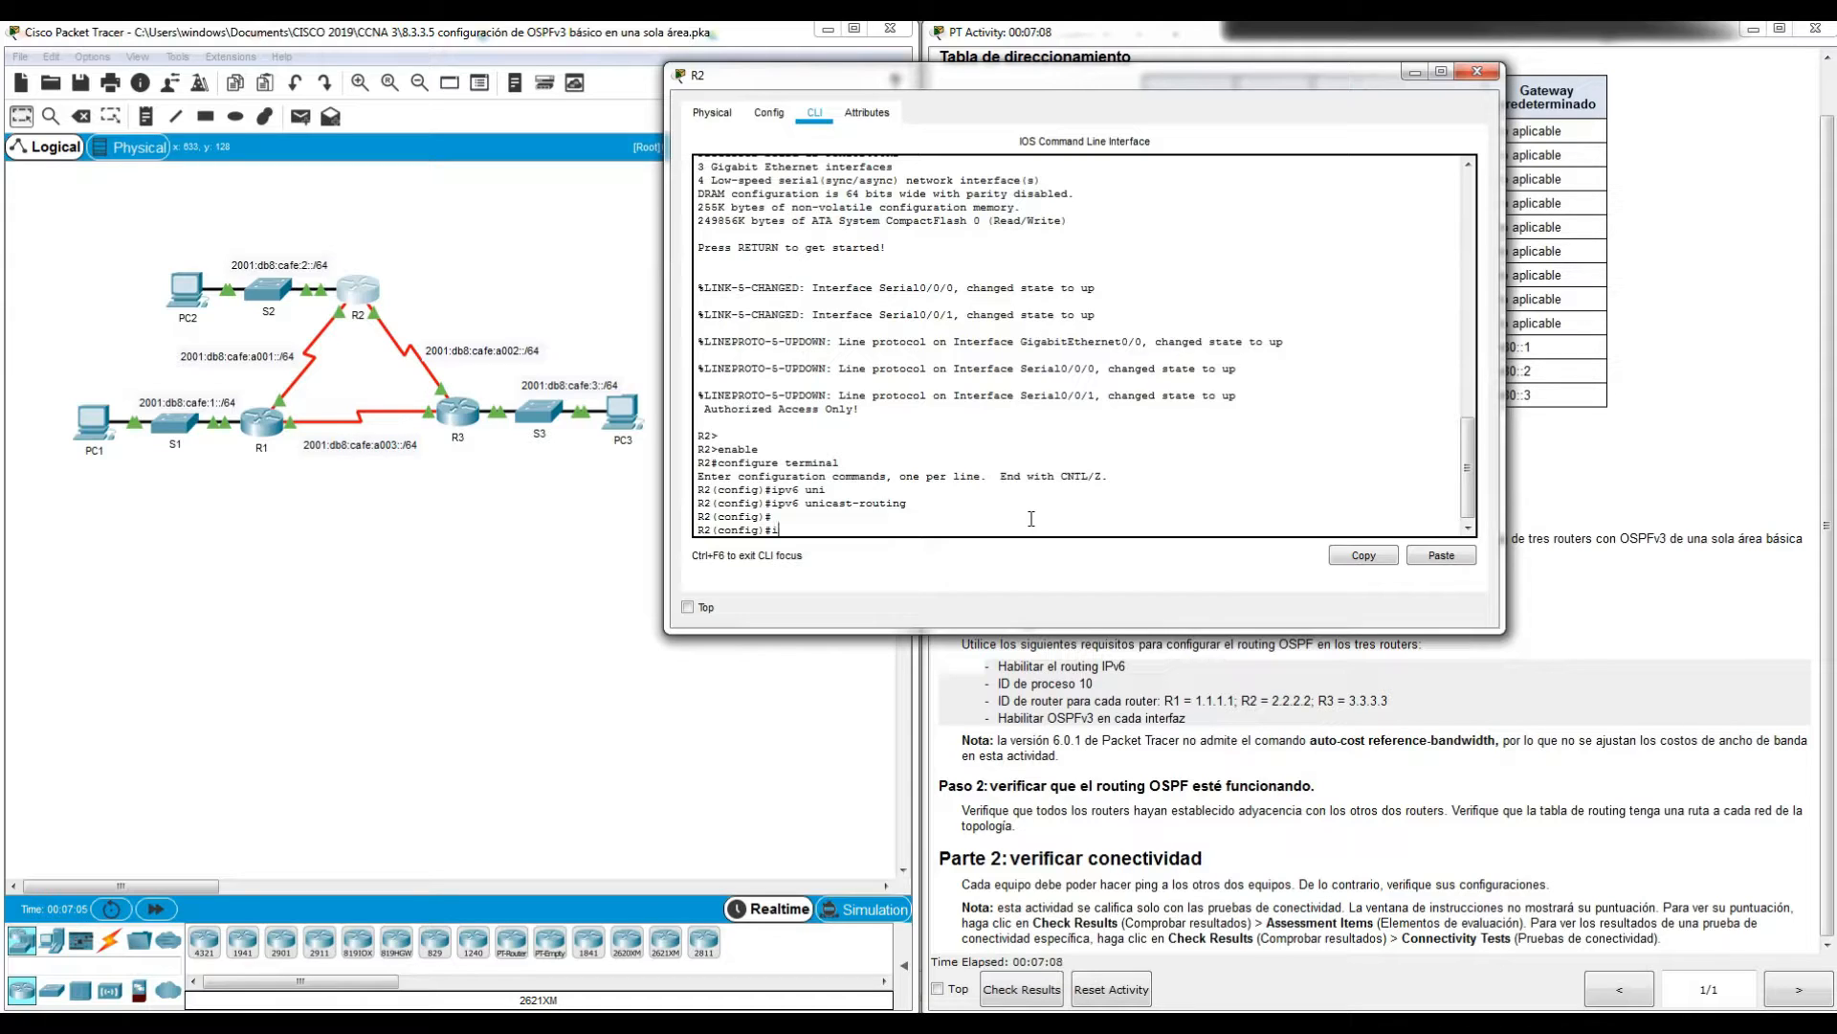
Step: Create OSPFv3 routing process 10 on R2 with ipv6 router ospf 10
{"action": "type", "text": "ipv"}
{"action": "type", "text": "6 router"}
{"action": "type", "text": " s"}
{"action": "type", "text": "s"}
{"action": "key", "text": "Tab"}
{"action": "type", "text": "10"}
{"action": "key", "text": "Return"}
Step: Set R2's OSPFv3 router ID to 2.2.2.2 and return to global configuration mode
{"action": "type", "text": "router-"}
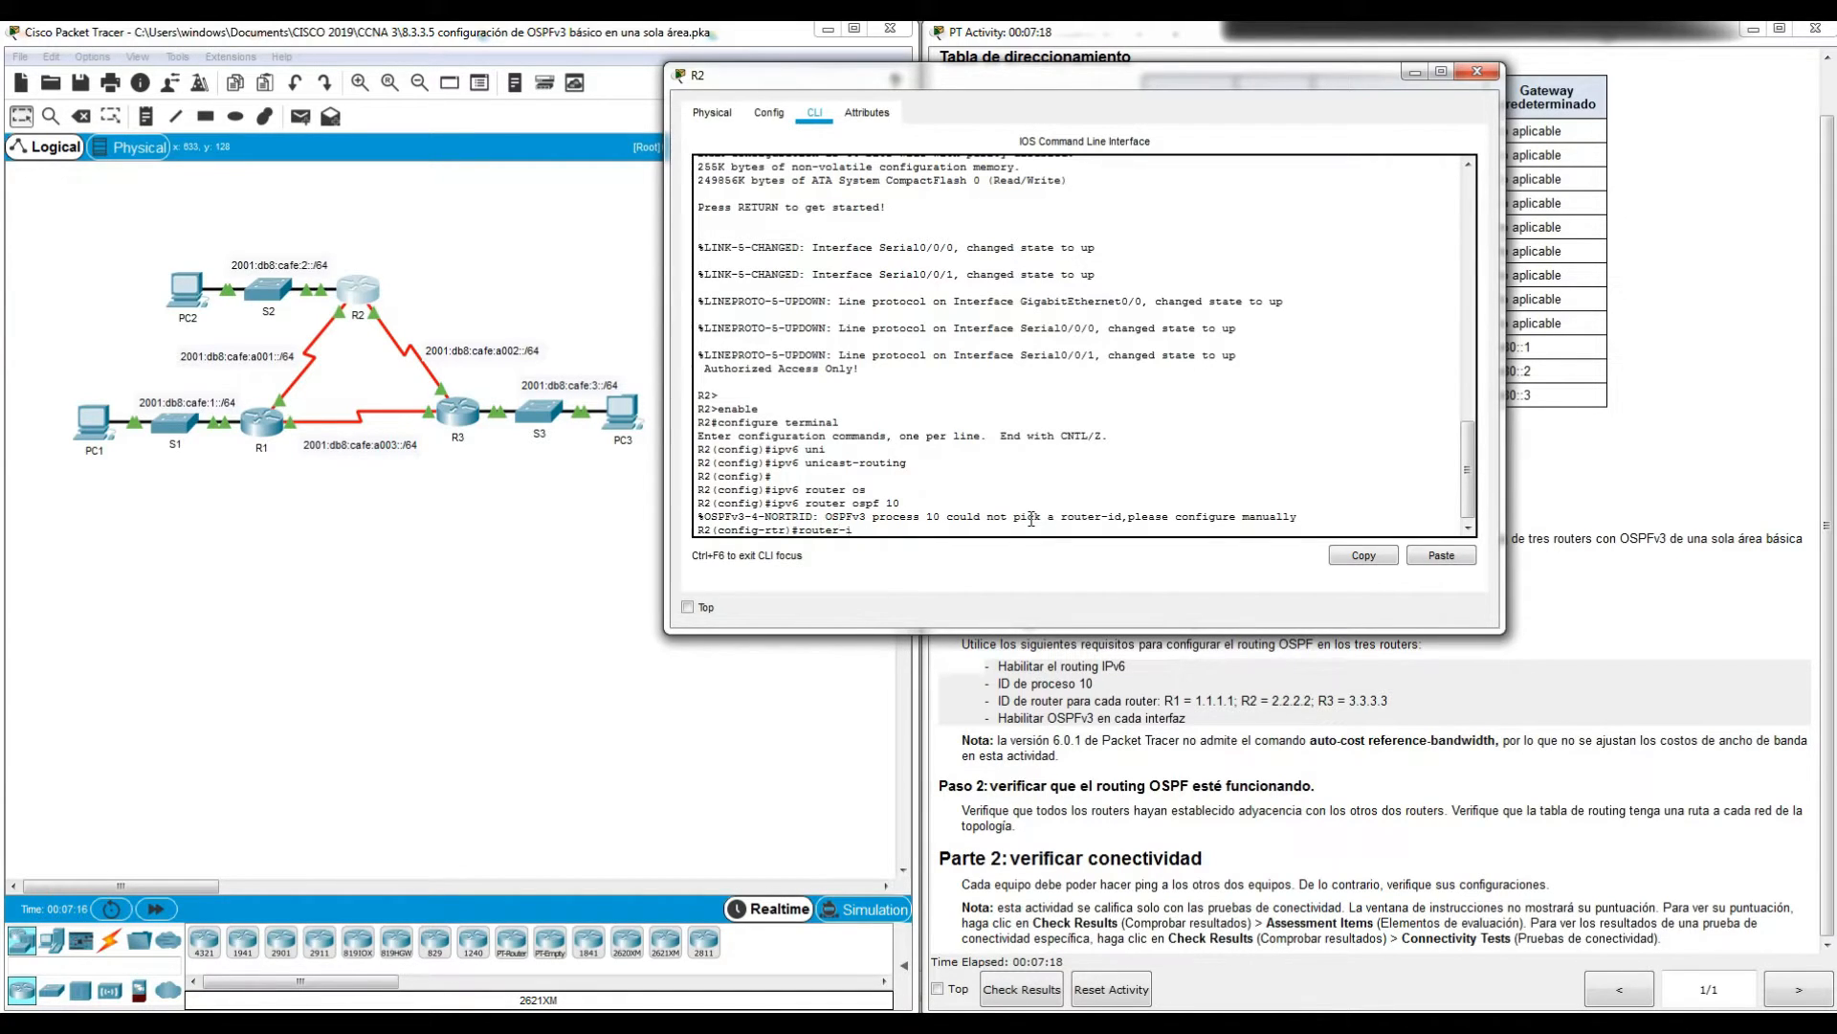
{"action": "type", "text": "id 2.2.2.2"}
{"action": "key", "text": "Return"}
{"action": "key", "text": "Return"}
{"action": "type", "text": "exit"}
{"action": "key", "text": "Return"}
{"action": "key", "text": "Return"}
{"action": "key", "text": "Return"}
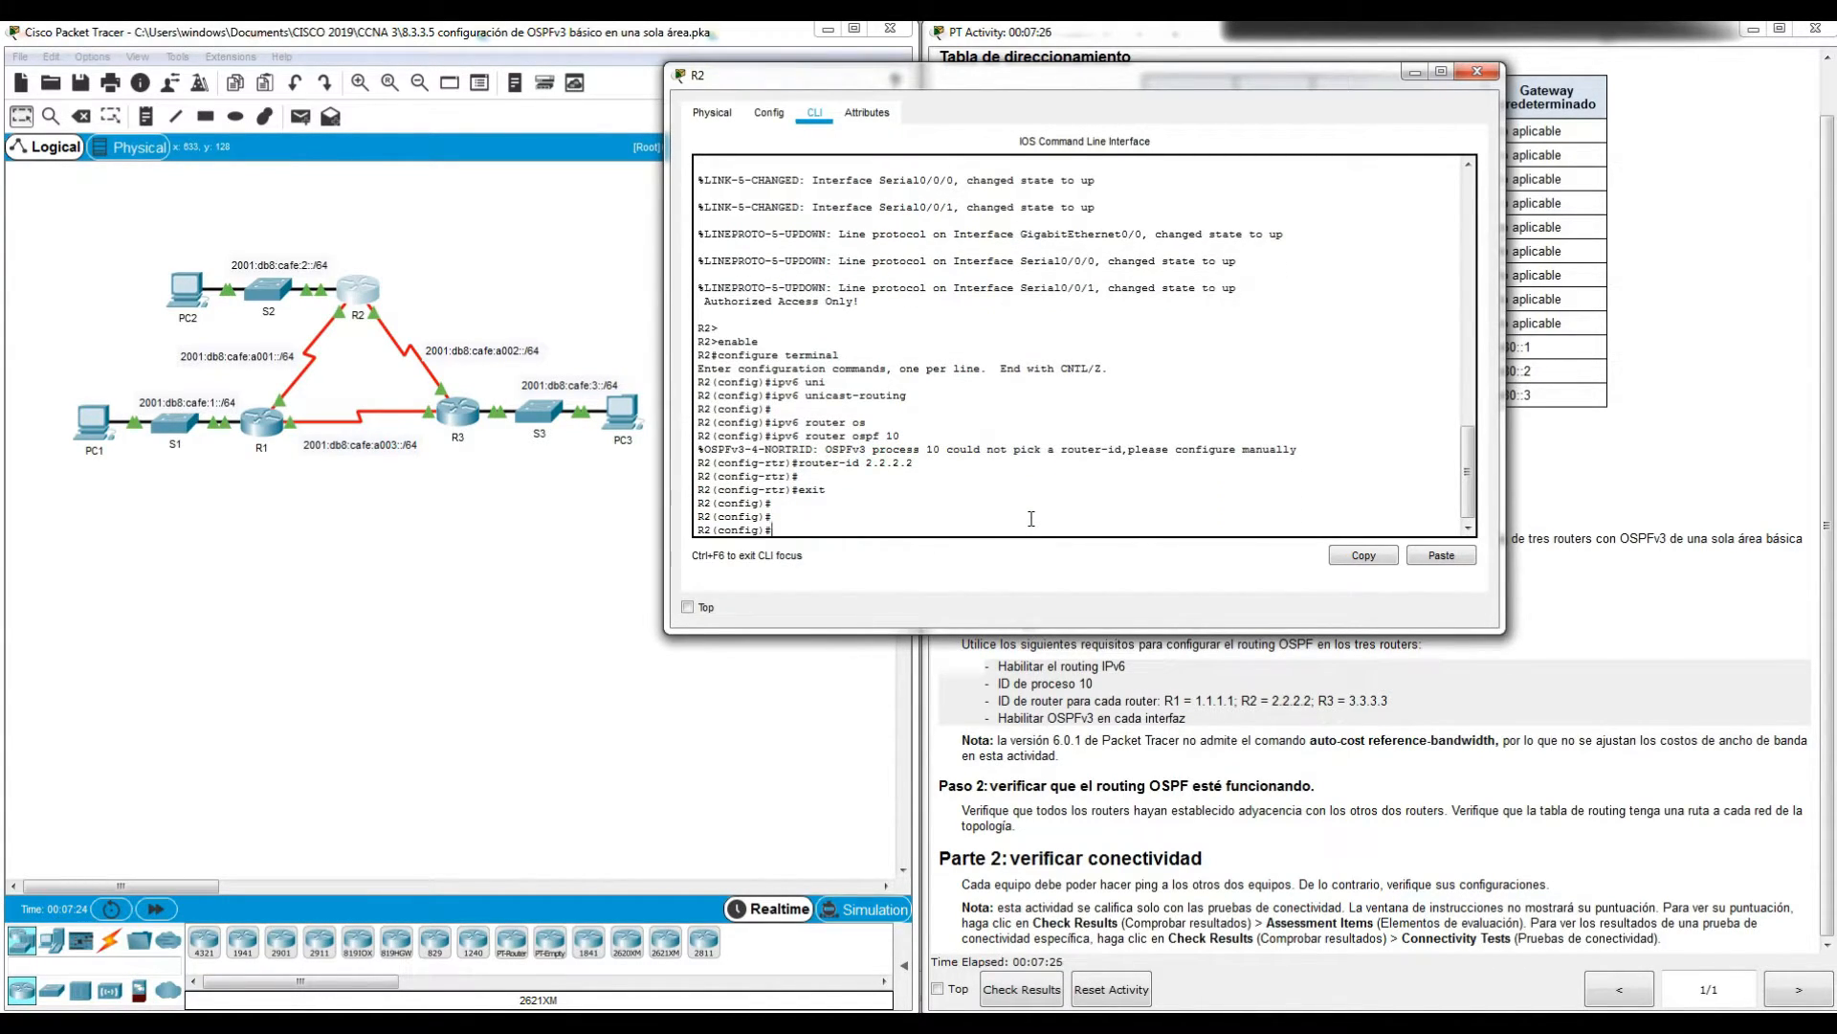
Step: Enable OSPFv3 process 10 in area 0 on R2's gi0/0 interface
{"action": "type", "text": "interface gi0/0"}
{"action": "key", "text": "Return"}
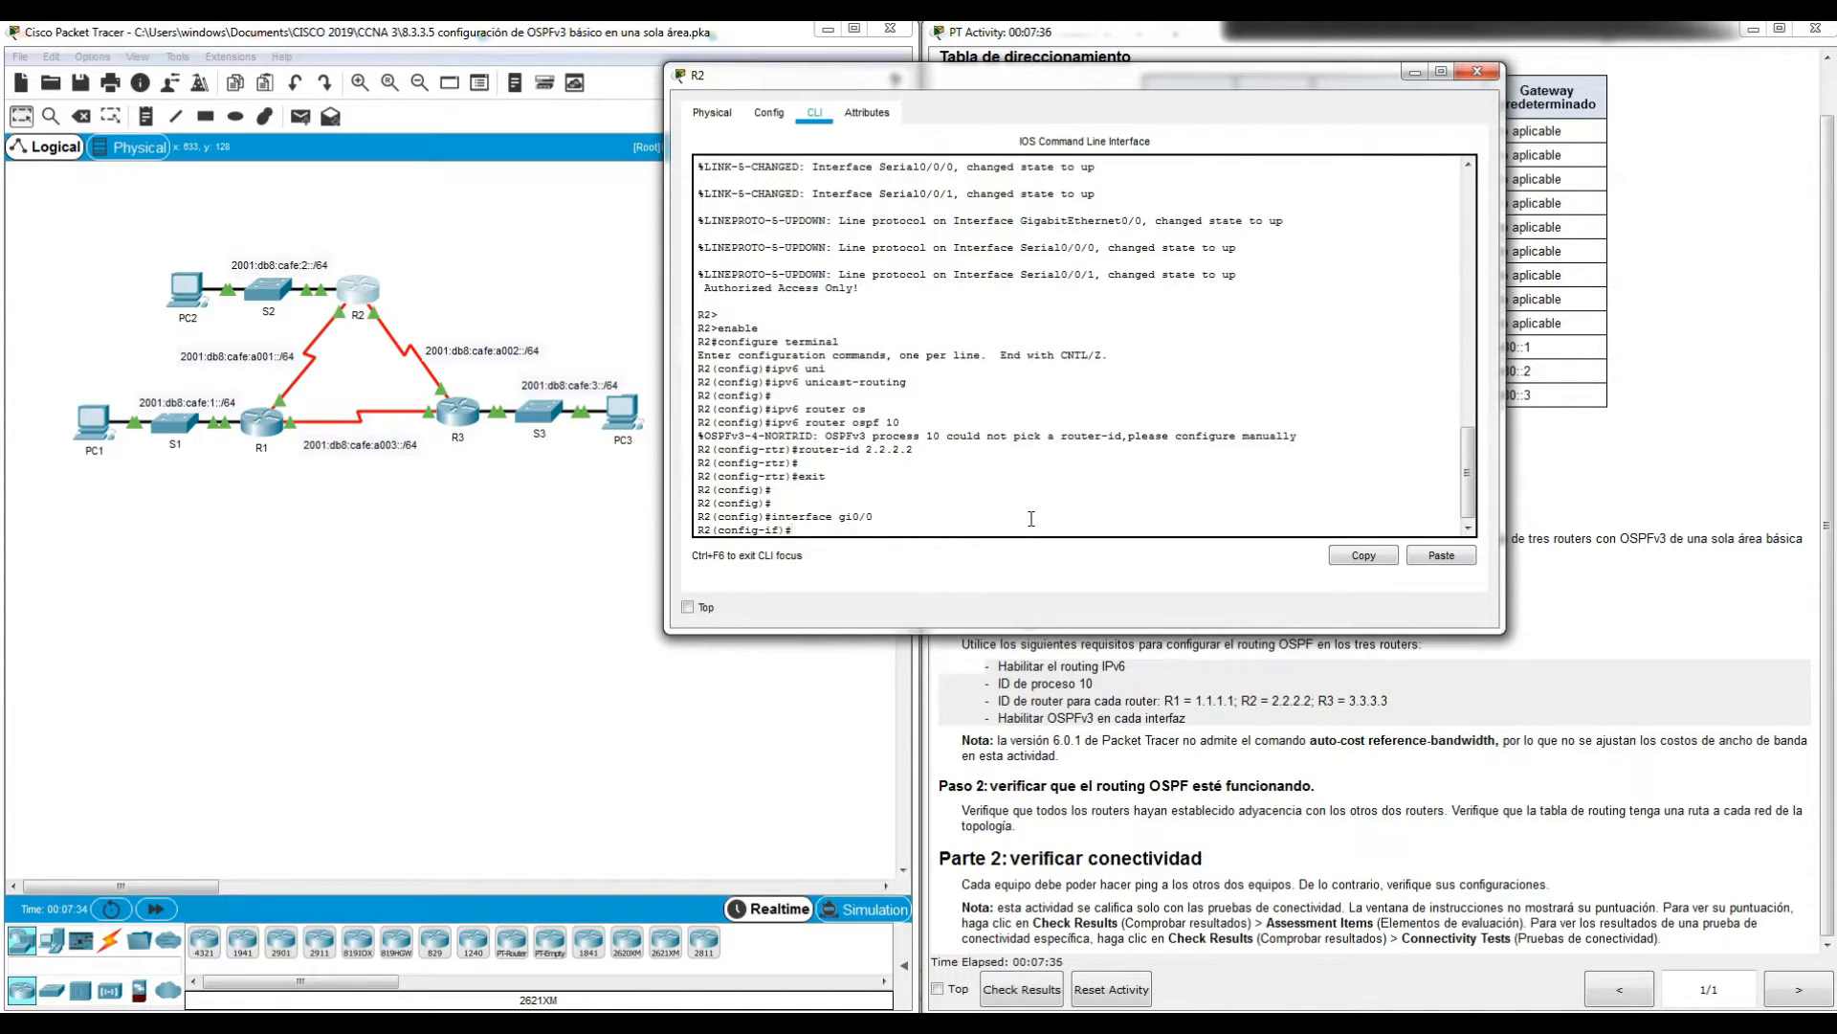
{"action": "type", "text": "ipv6 os"}
{"action": "key", "text": "Tab"}
{"action": "type", "text": "1"}
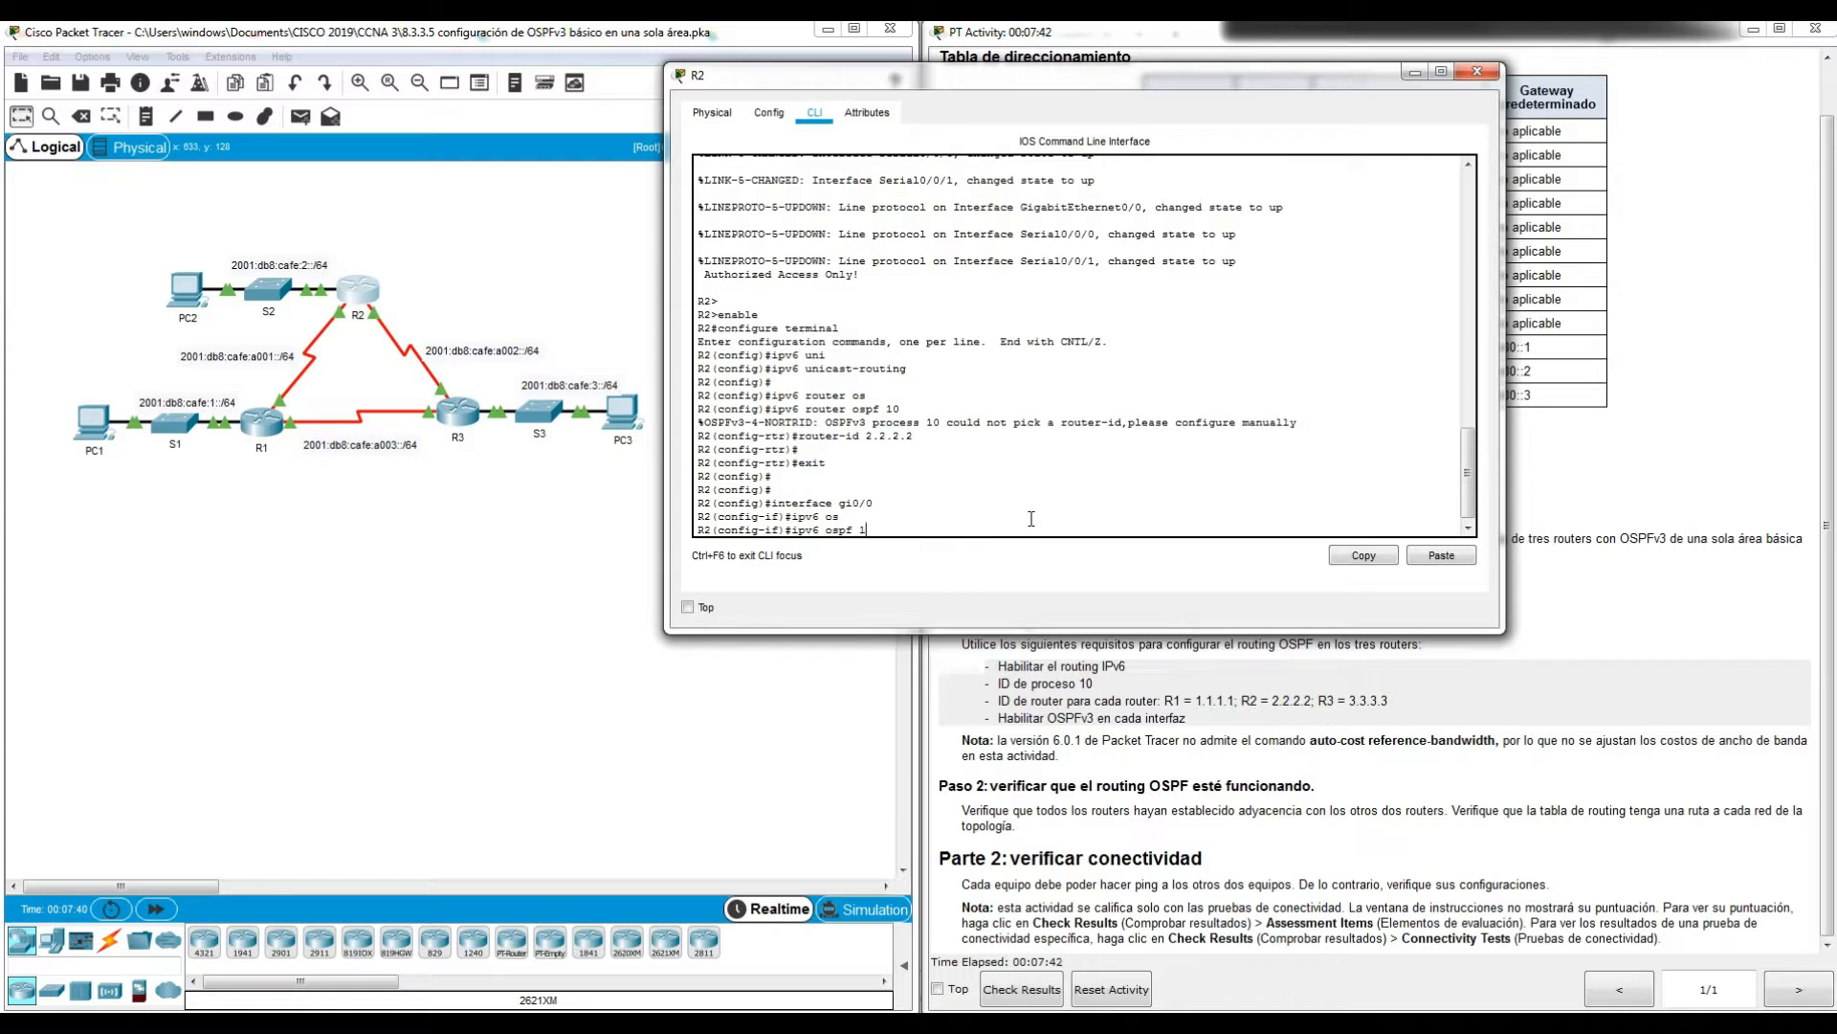
{"action": "type", "text": "0 area 0"}
{"action": "key", "text": "Return"}
{"action": "key", "text": "Return"}
Step: Enable OSPFv3 process 10 in area 0 on R2's serial0/0/0 interface
{"action": "key", "text": "Up"}
{"action": "key", "text": "Up"}
{"action": "key", "text": "Up"}
{"action": "key", "text": "Up"}
{"action": "key", "text": "Up"}
{"action": "key", "text": "Down"}
{"action": "key", "text": "Down"}
{"action": "key", "text": "Down"}
{"action": "key", "text": "BackSpace"}
{"action": "key", "text": "BackSpace"}
{"action": "key", "text": "BackSpace"}
{"action": "key", "text": "BackSpace"}
{"action": "key", "text": "BackSpace"}
{"action": "type", "text": "serial0/0/0"}
{"action": "key", "text": "Return"}
{"action": "key", "text": "Up"}
{"action": "key", "text": "Up"}
{"action": "key", "text": "Return"}
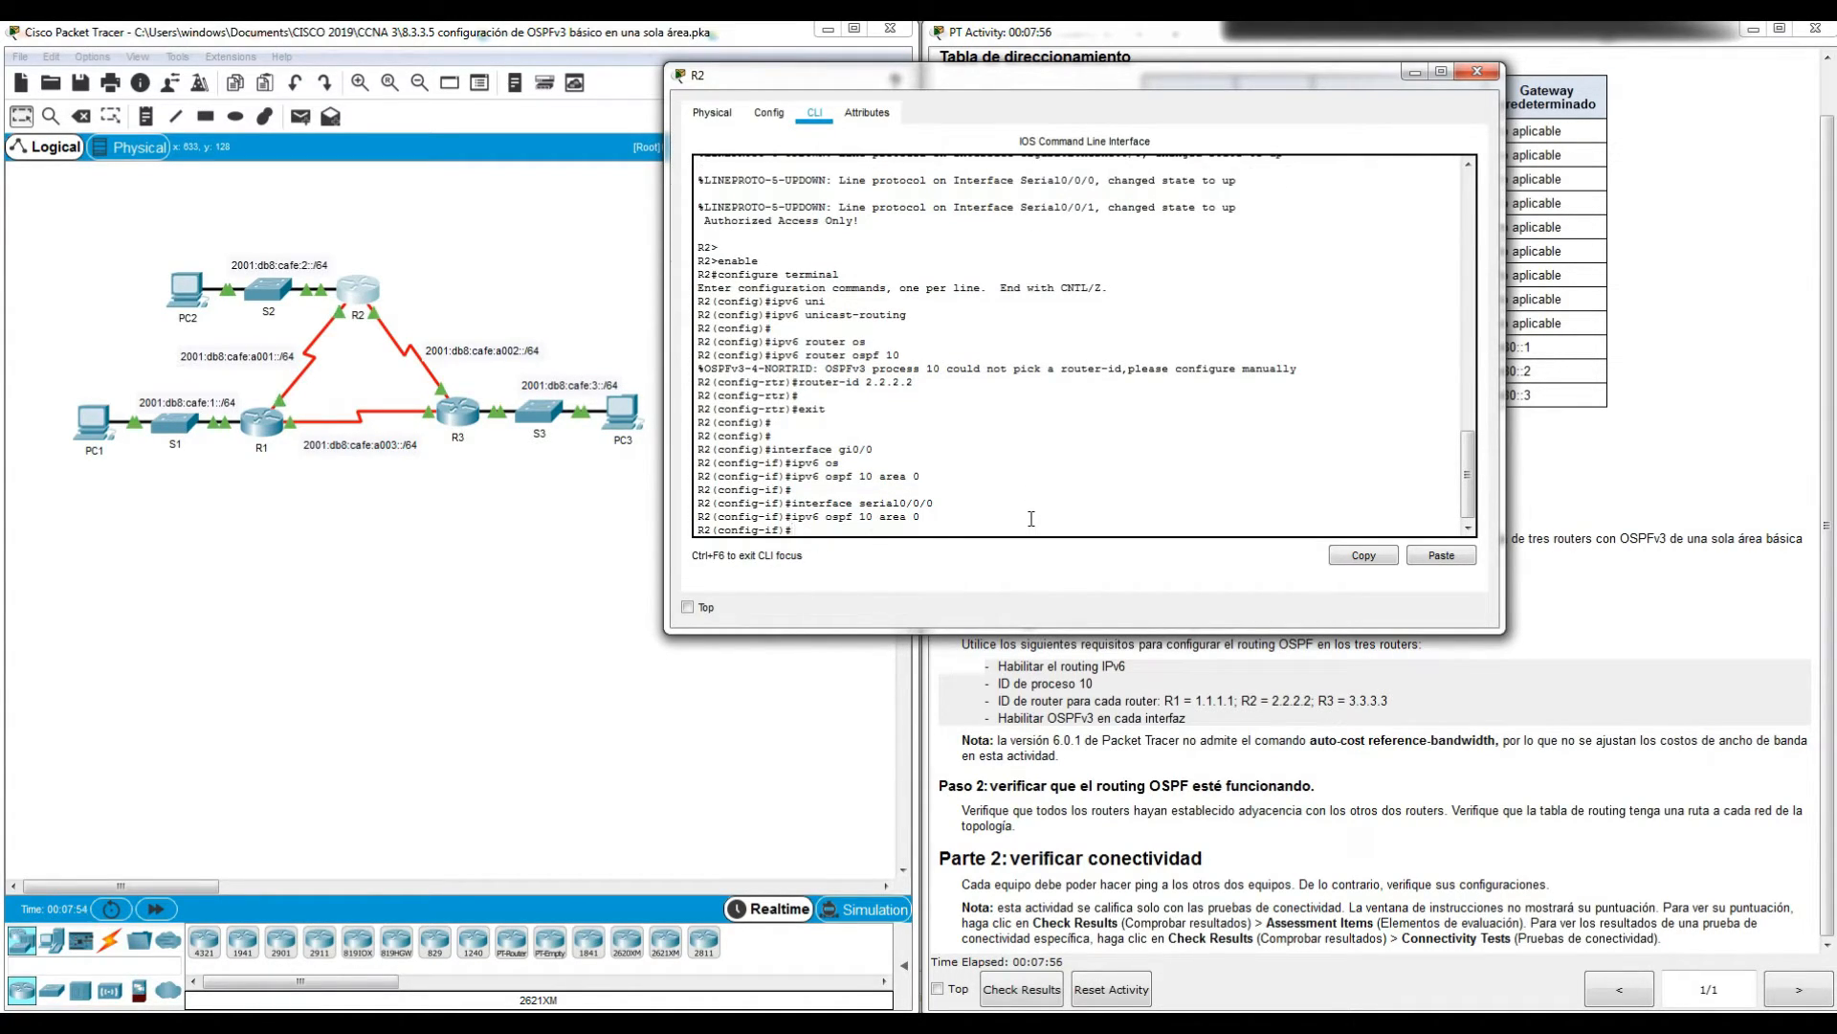
{"action": "key", "text": "Return"}
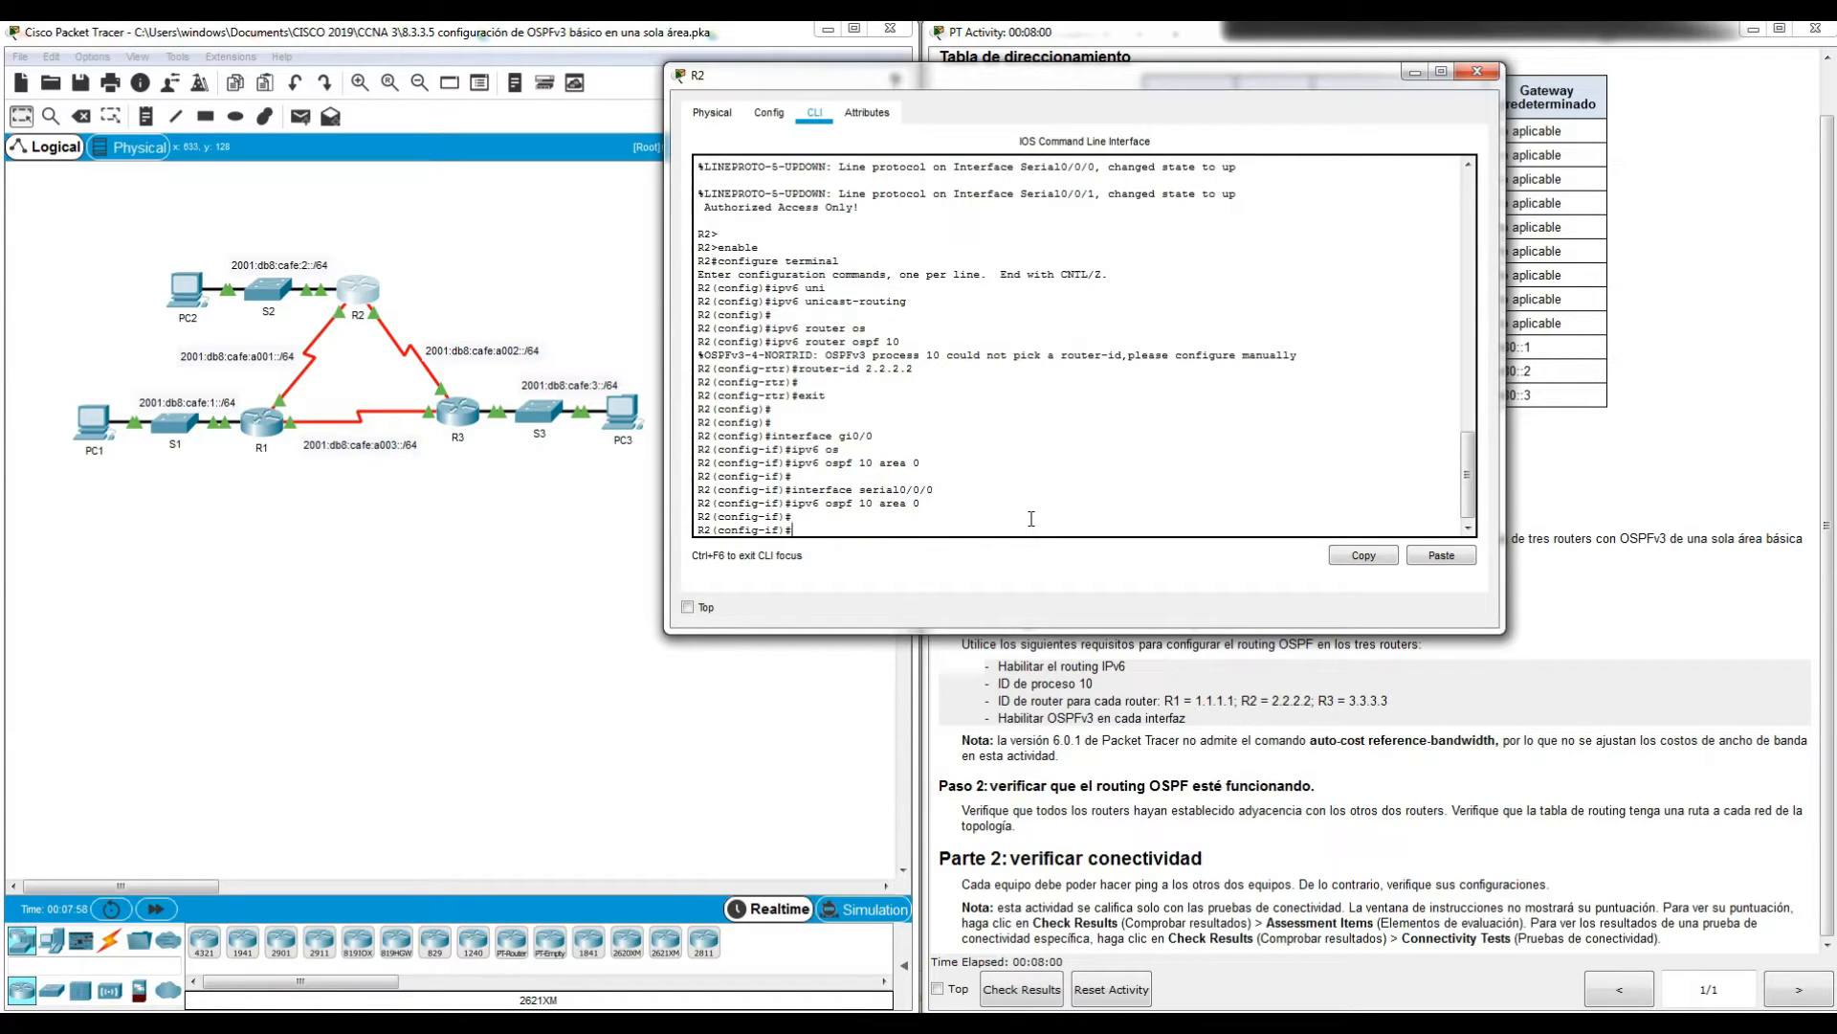
Step: Enable OSPFv3 process 10 in area 0 on R2's serial0/0/1 interface
{"action": "type", "text": "ipv6 ospf 10 area 0"}
{"action": "key", "text": "Up"}
{"action": "key", "text": "Return"}
{"action": "key", "text": "Up"}
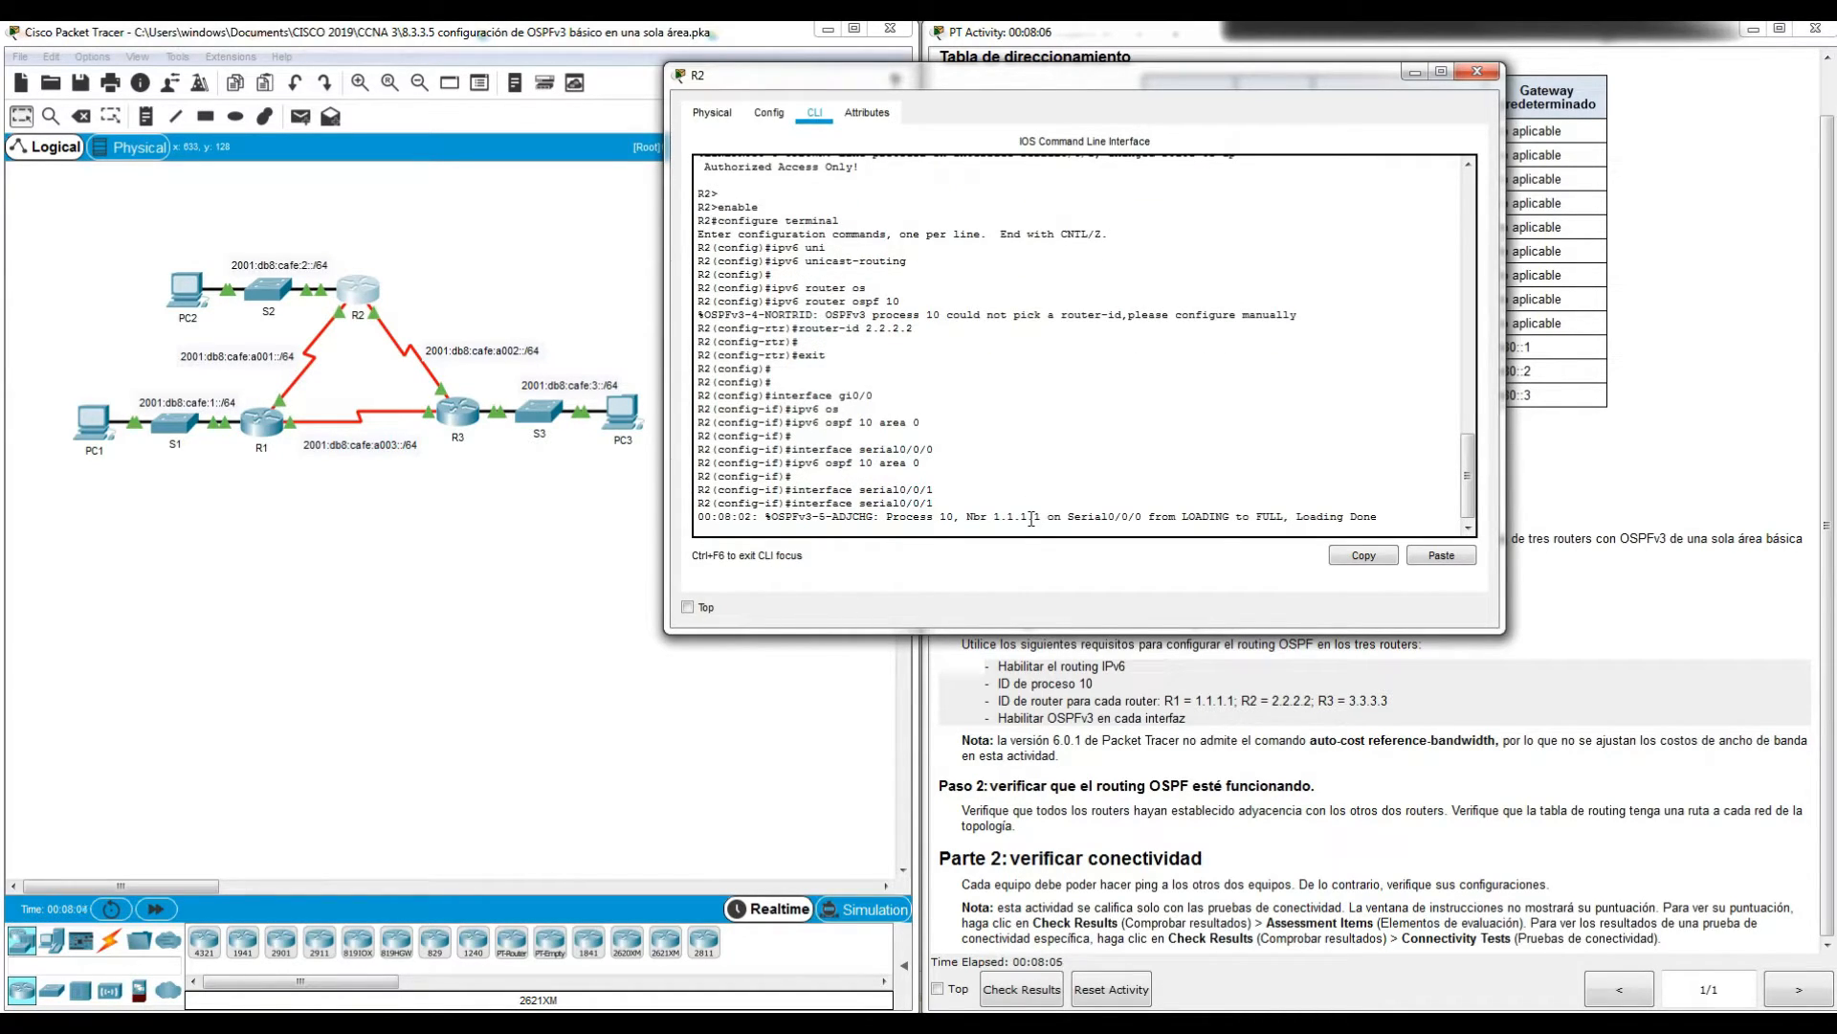
{"action": "key", "text": "Up"}
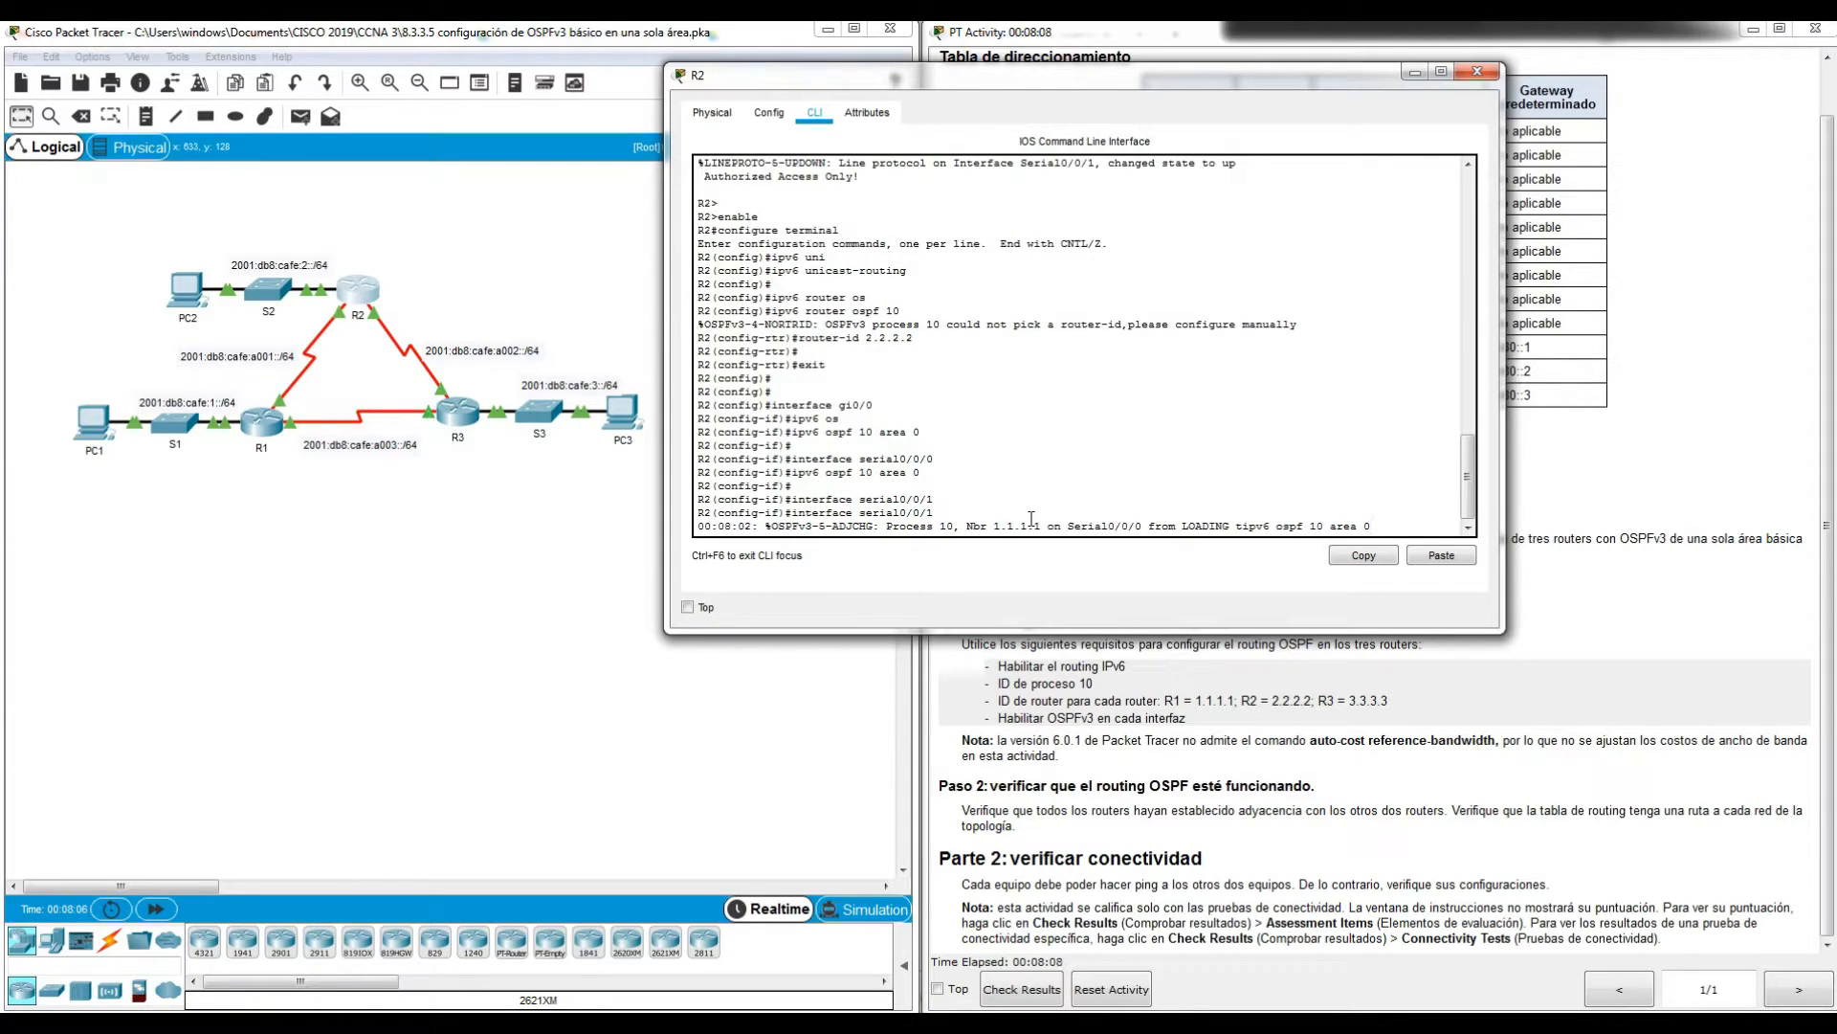
{"action": "key", "text": "Return"}
{"action": "key", "text": "Return"}
{"action": "key", "text": "Return"}
{"action": "key", "text": "Return"}
{"action": "key", "text": "Return"}
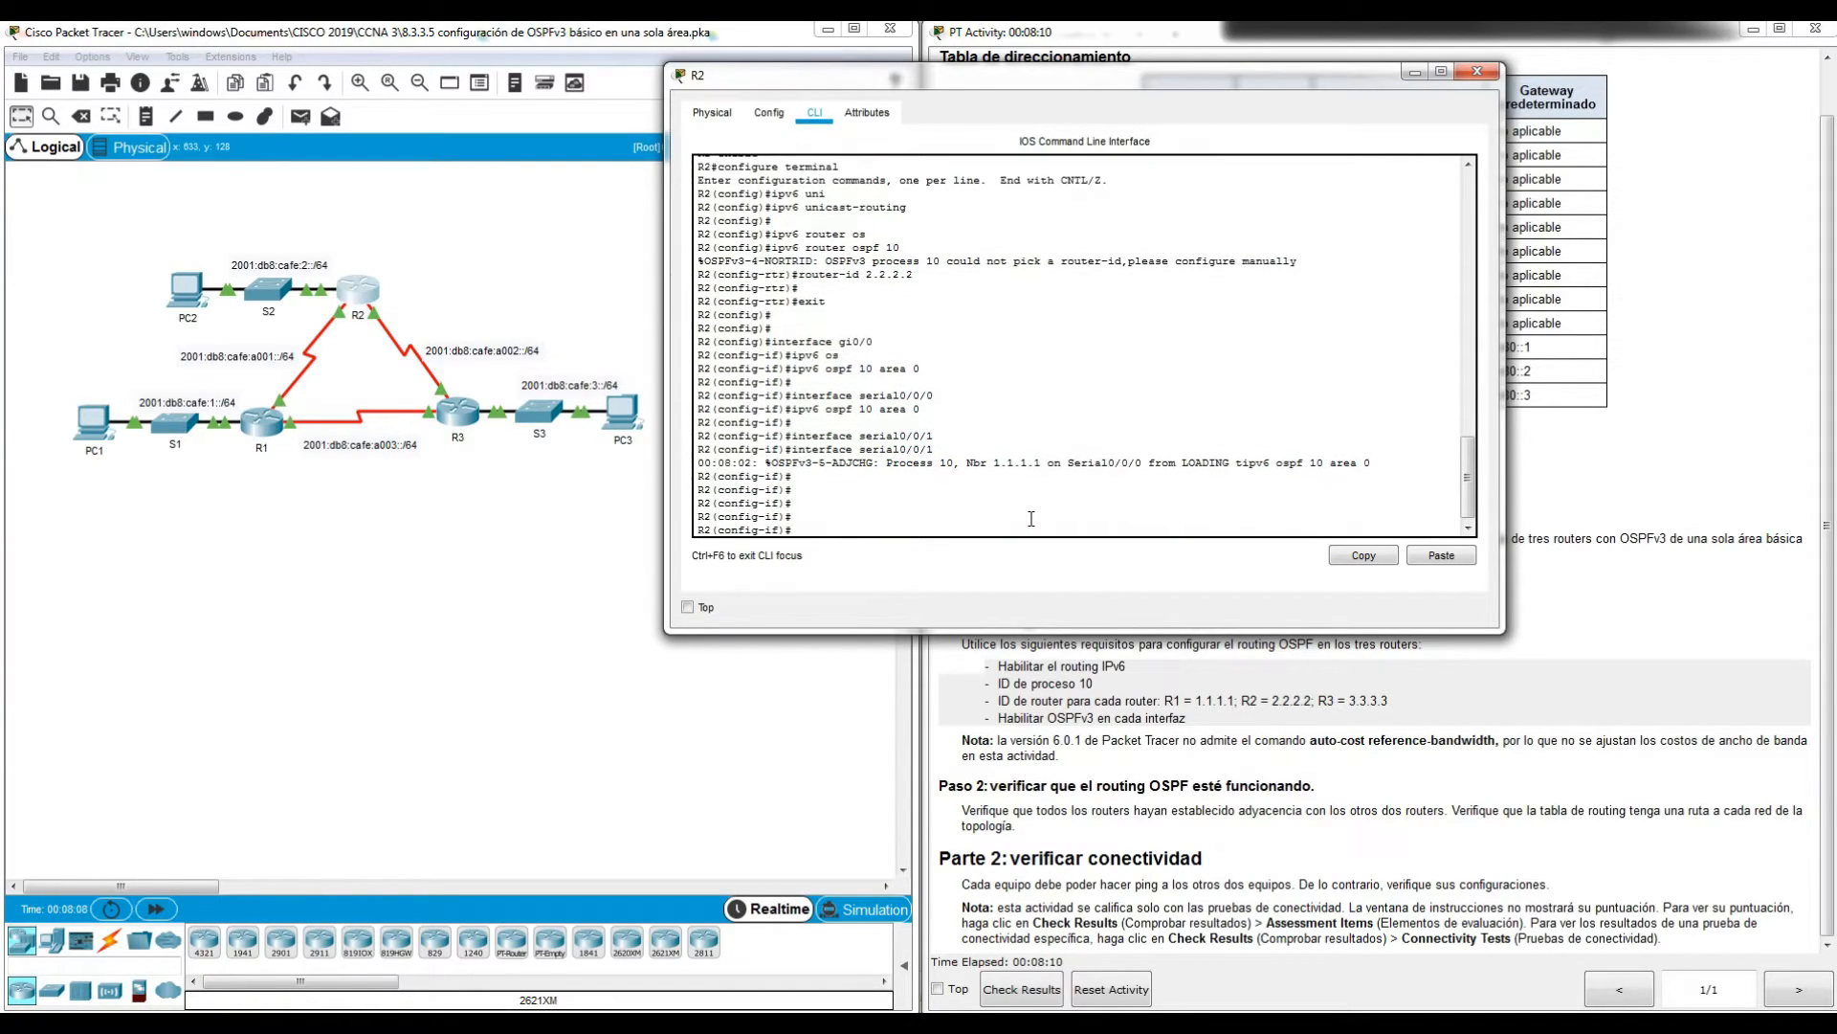
Step: Examine the OSPFv3 adjacency message for R2's Serial0/0/0 neighbor
{"action": "left_click_drag", "start_coordinate": [705, 463], "coordinate": [1144, 463]}
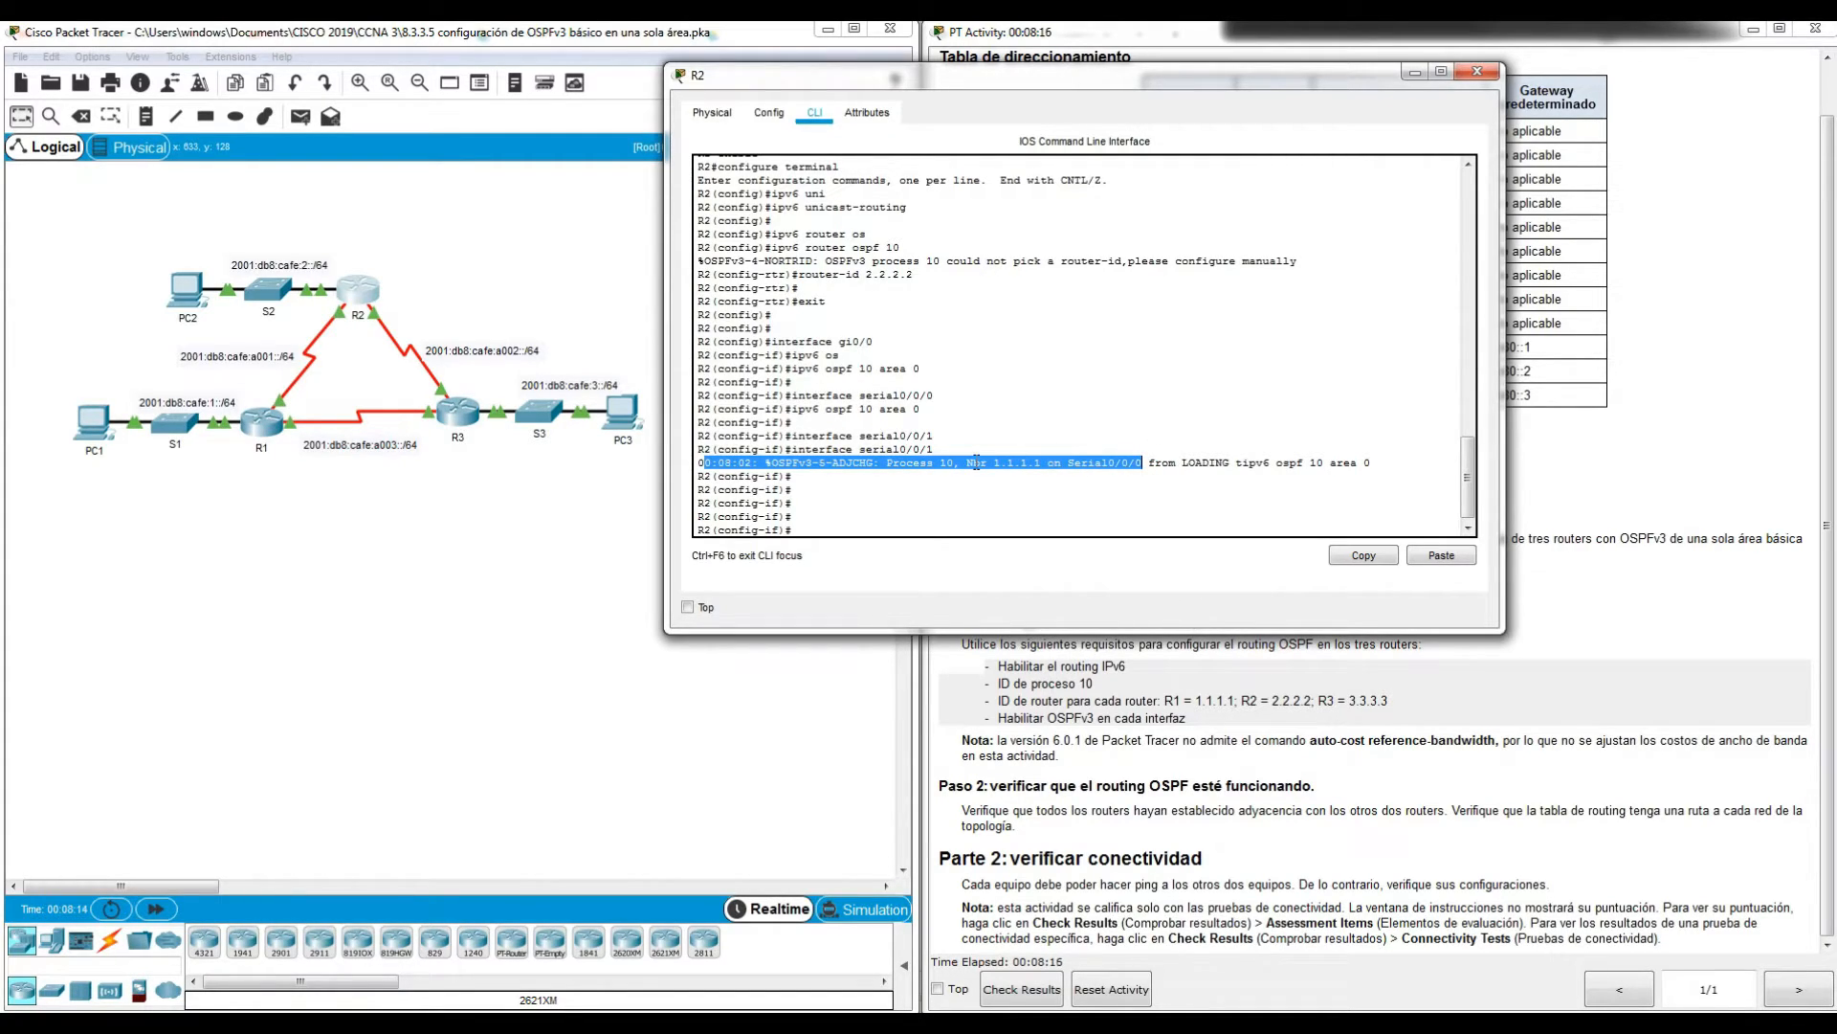
{"action": "left_click", "coordinate": [819, 515]}
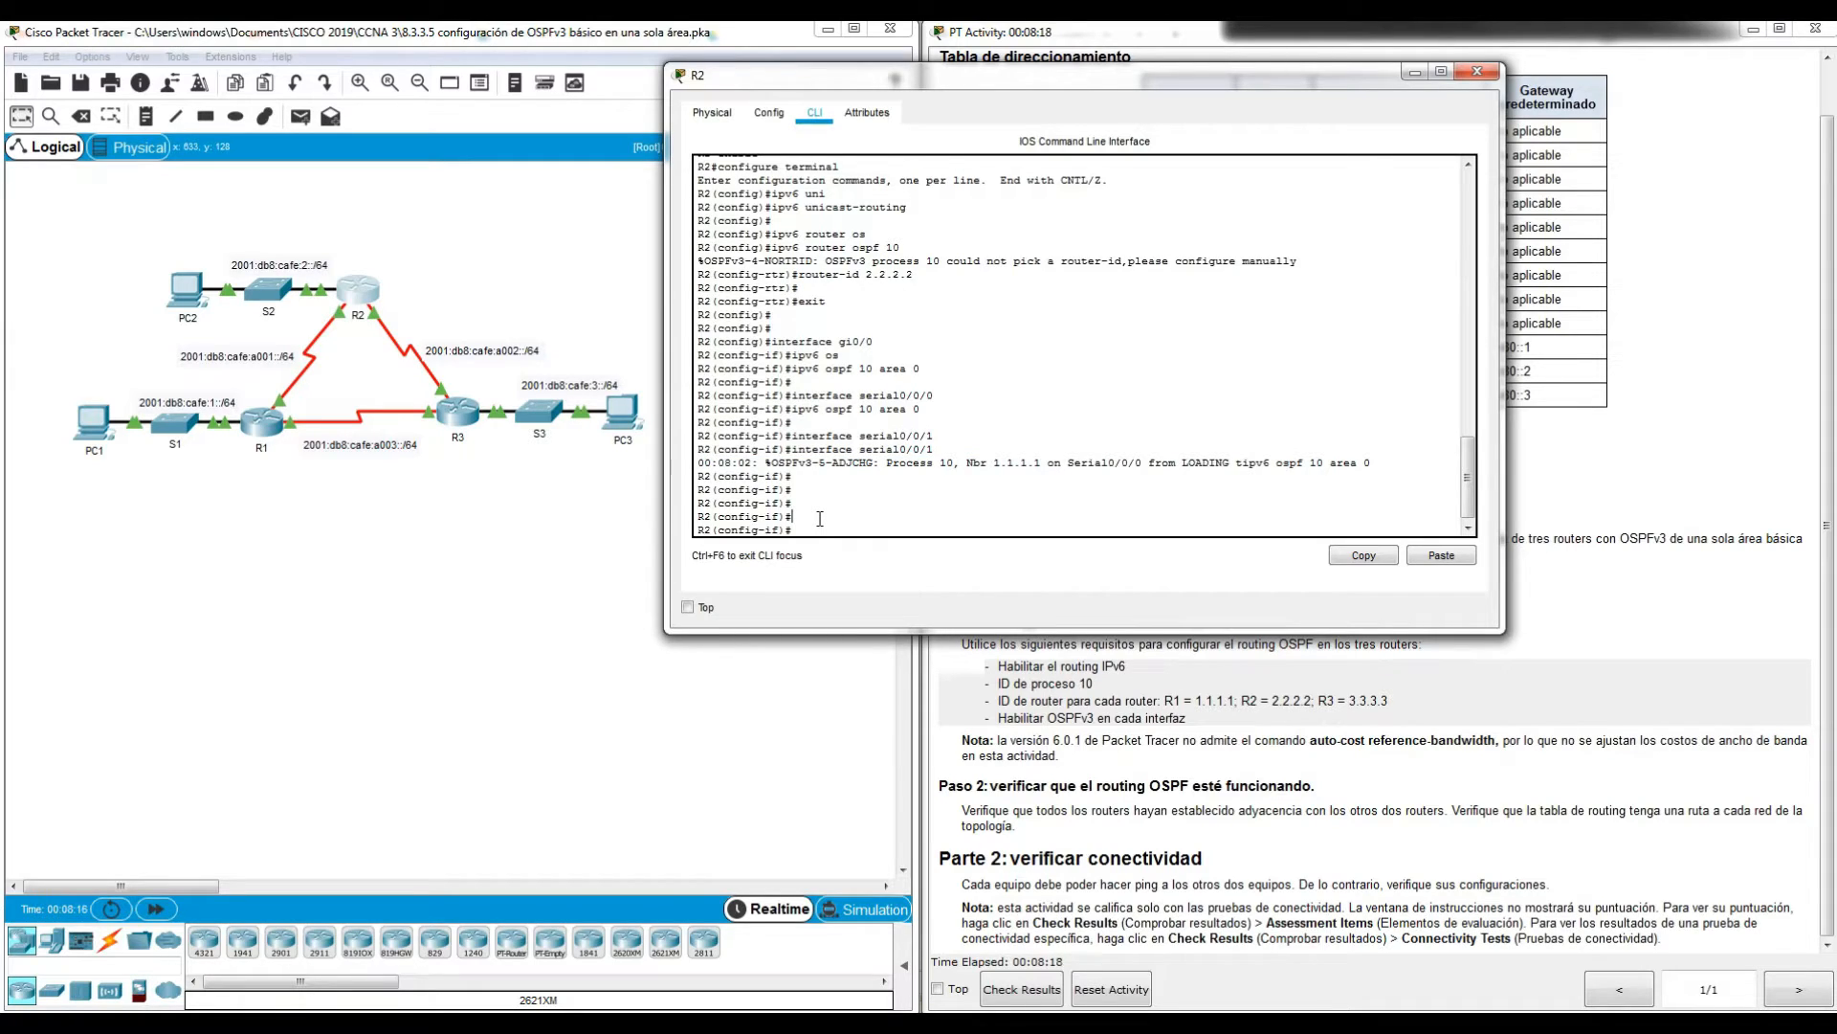
{"action": "key", "text": "Return"}
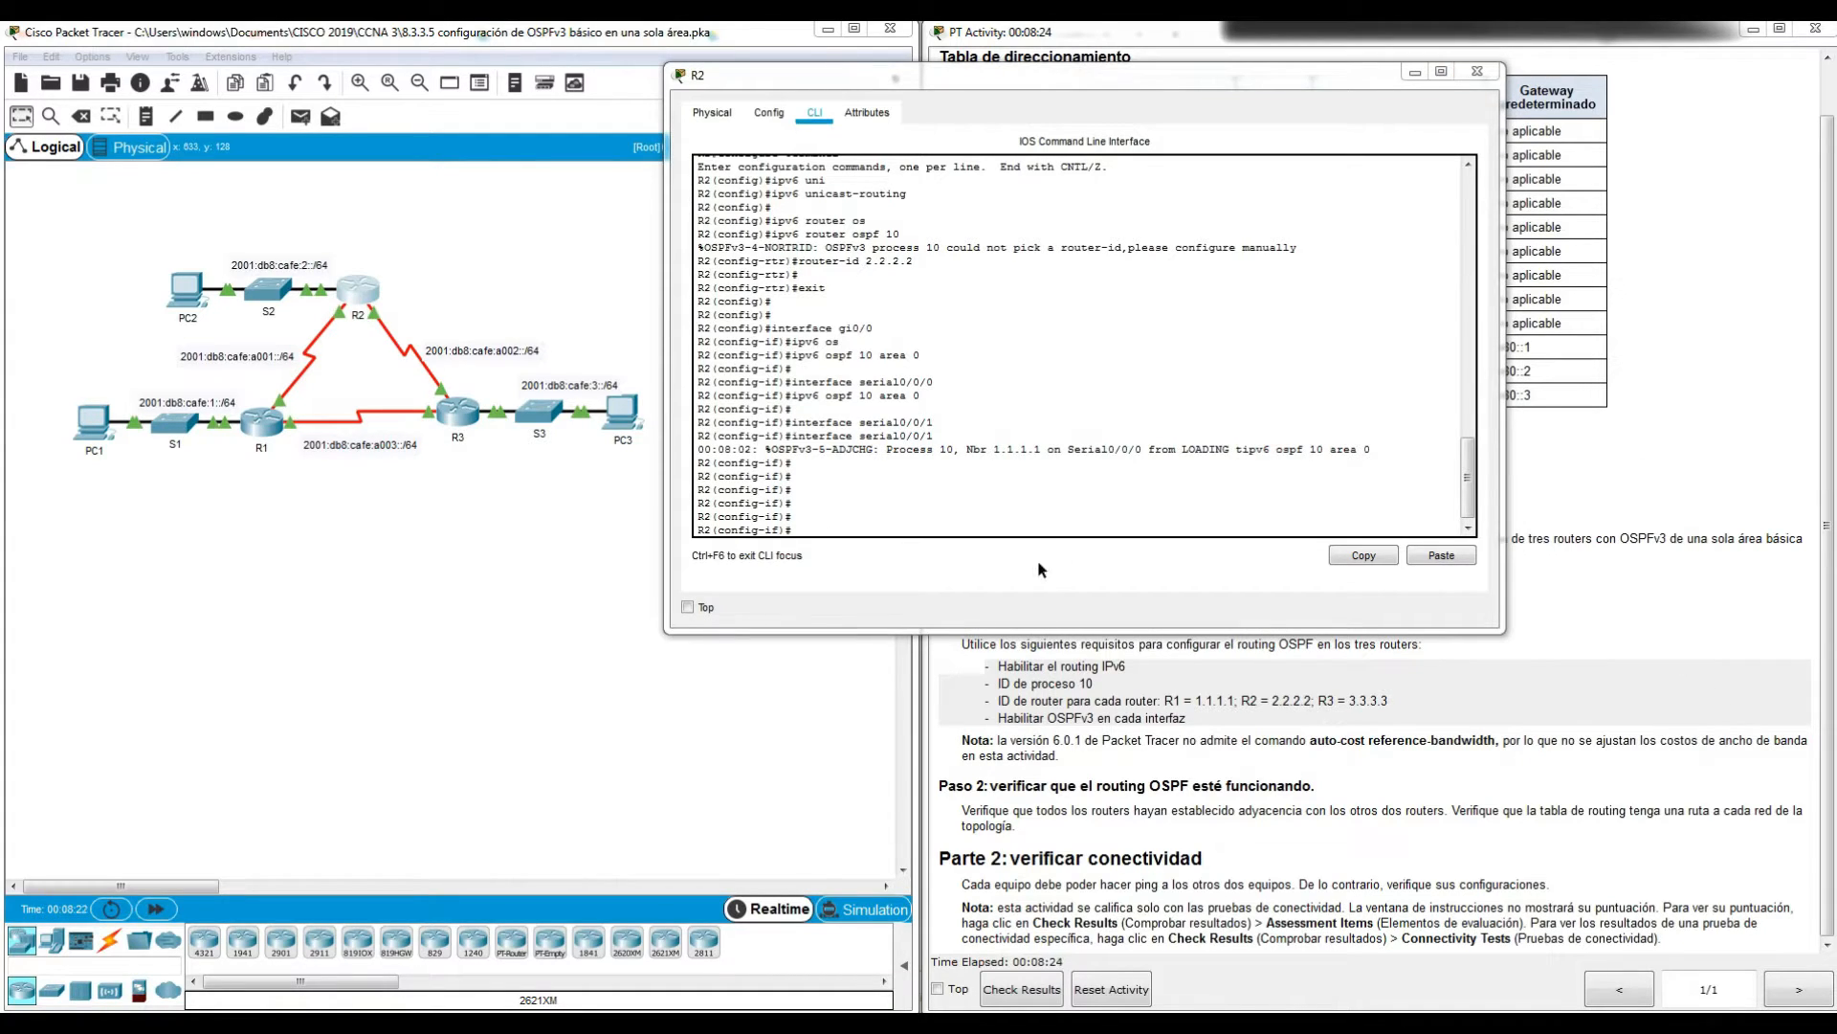
Step: Leave configuration mode on R2 with the end command
{"action": "left_click", "coordinate": [1020, 501]}
{"action": "key", "text": "Return"}
{"action": "type", "text": "end"}
{"action": "key", "text": "Return"}
{"action": "key", "text": "Return"}
{"action": "key", "text": "Return"}
{"action": "key", "text": "Return"}
{"action": "key", "text": "Return"}
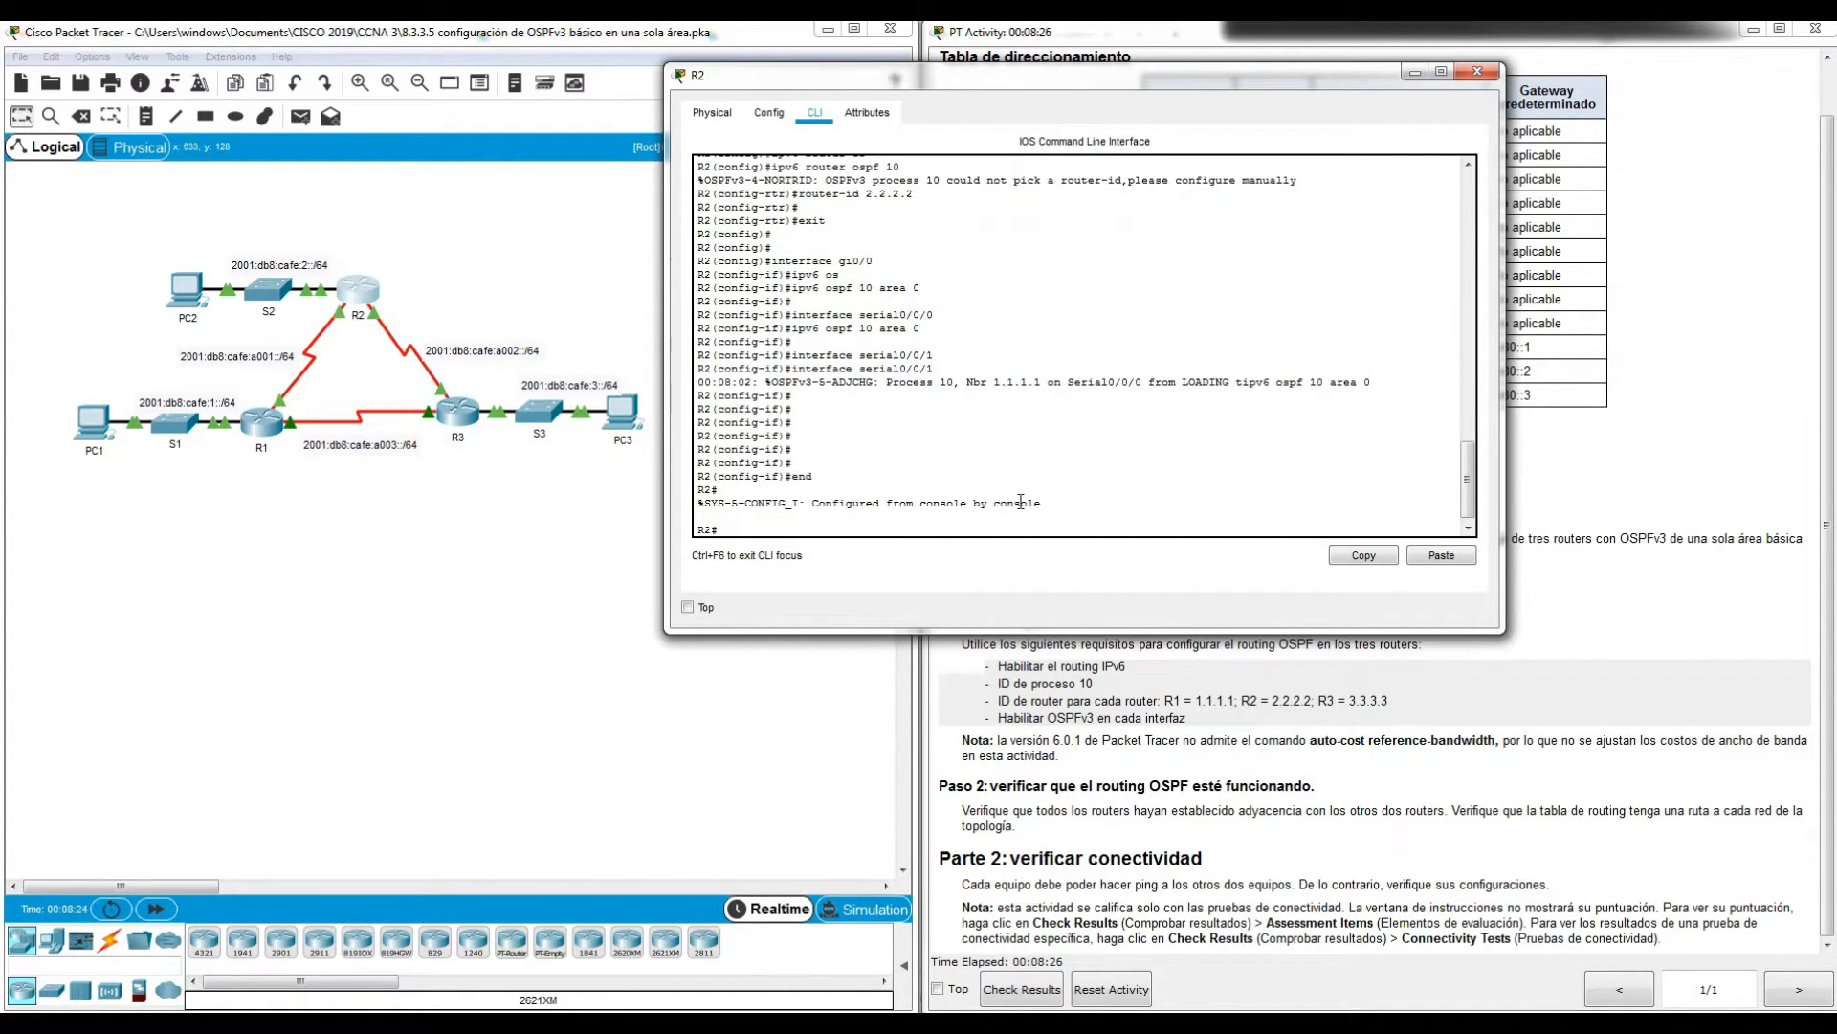
Step: Run show ipv6 protocols on R2 and check the OSPF process and its participating interfaces
{"action": "type", "text": "show ipv6 pro"}
{"action": "key", "text": "Tab"}
{"action": "key", "text": "Return"}
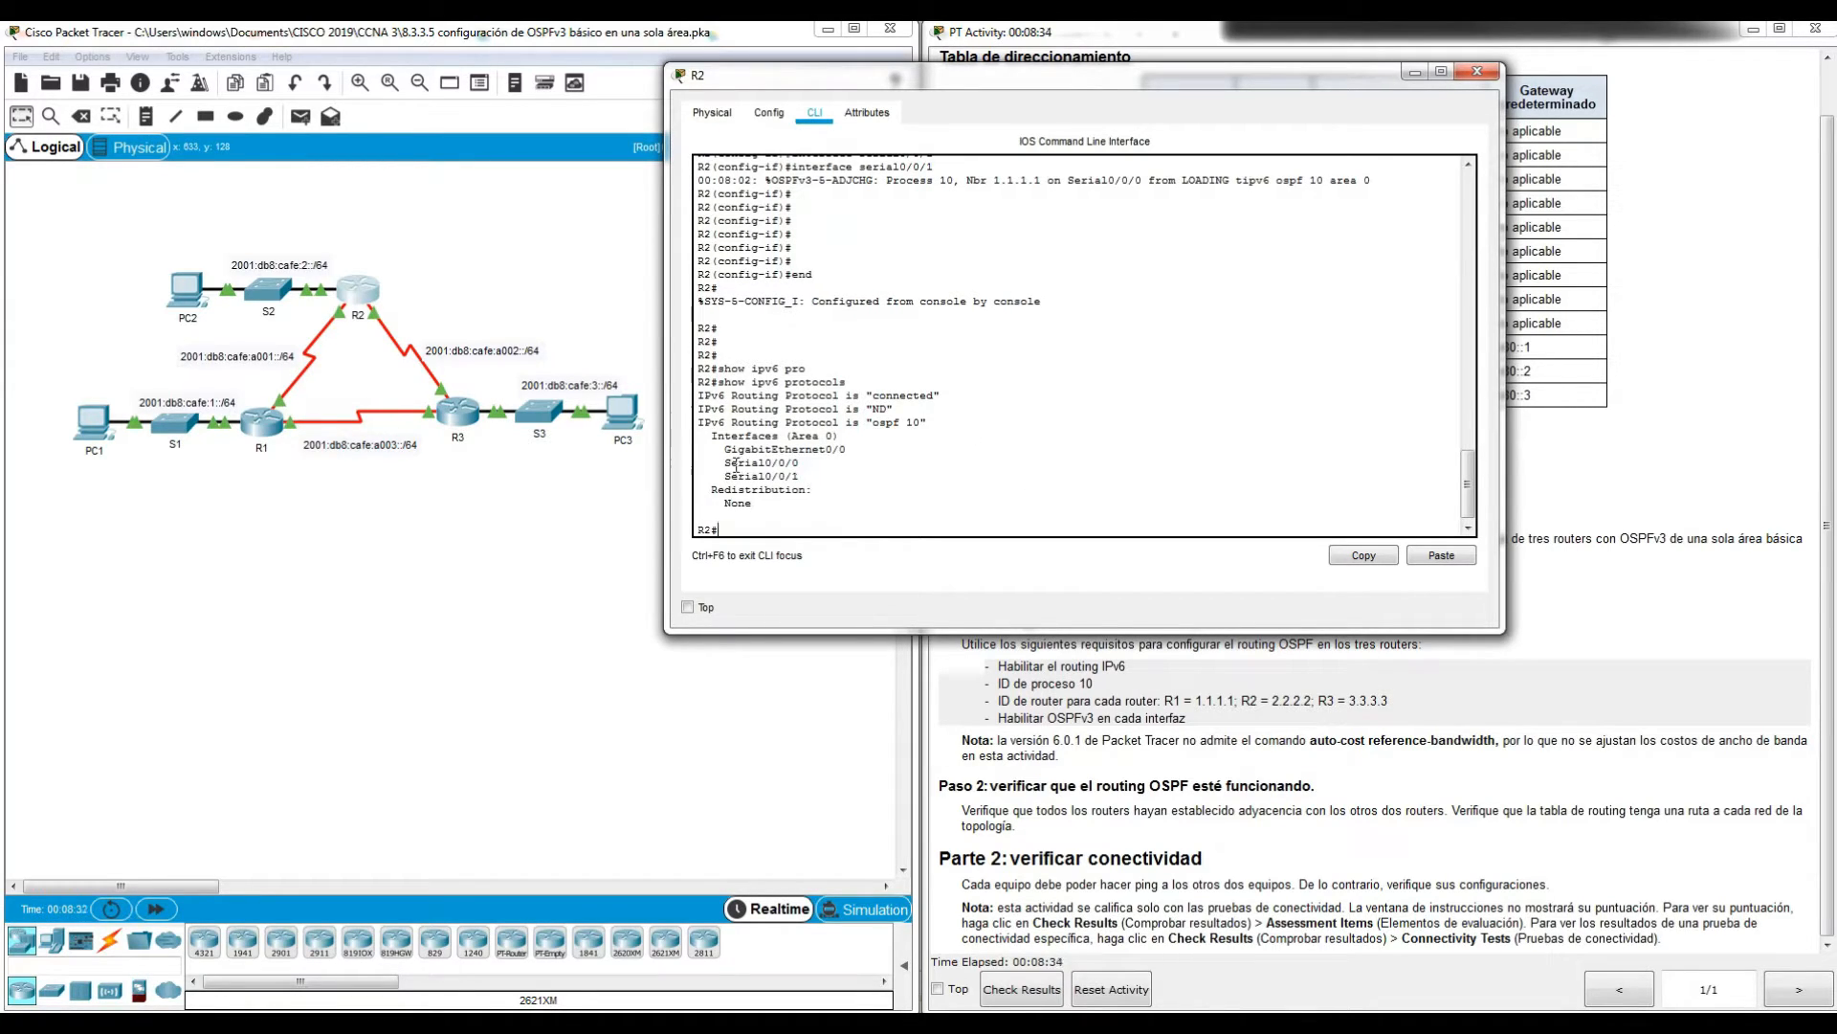
{"action": "left_click_drag", "start_coordinate": [737, 449], "coordinate": [800, 475]}
{"action": "left_click_drag", "start_coordinate": [933, 422], "coordinate": [711, 422]}
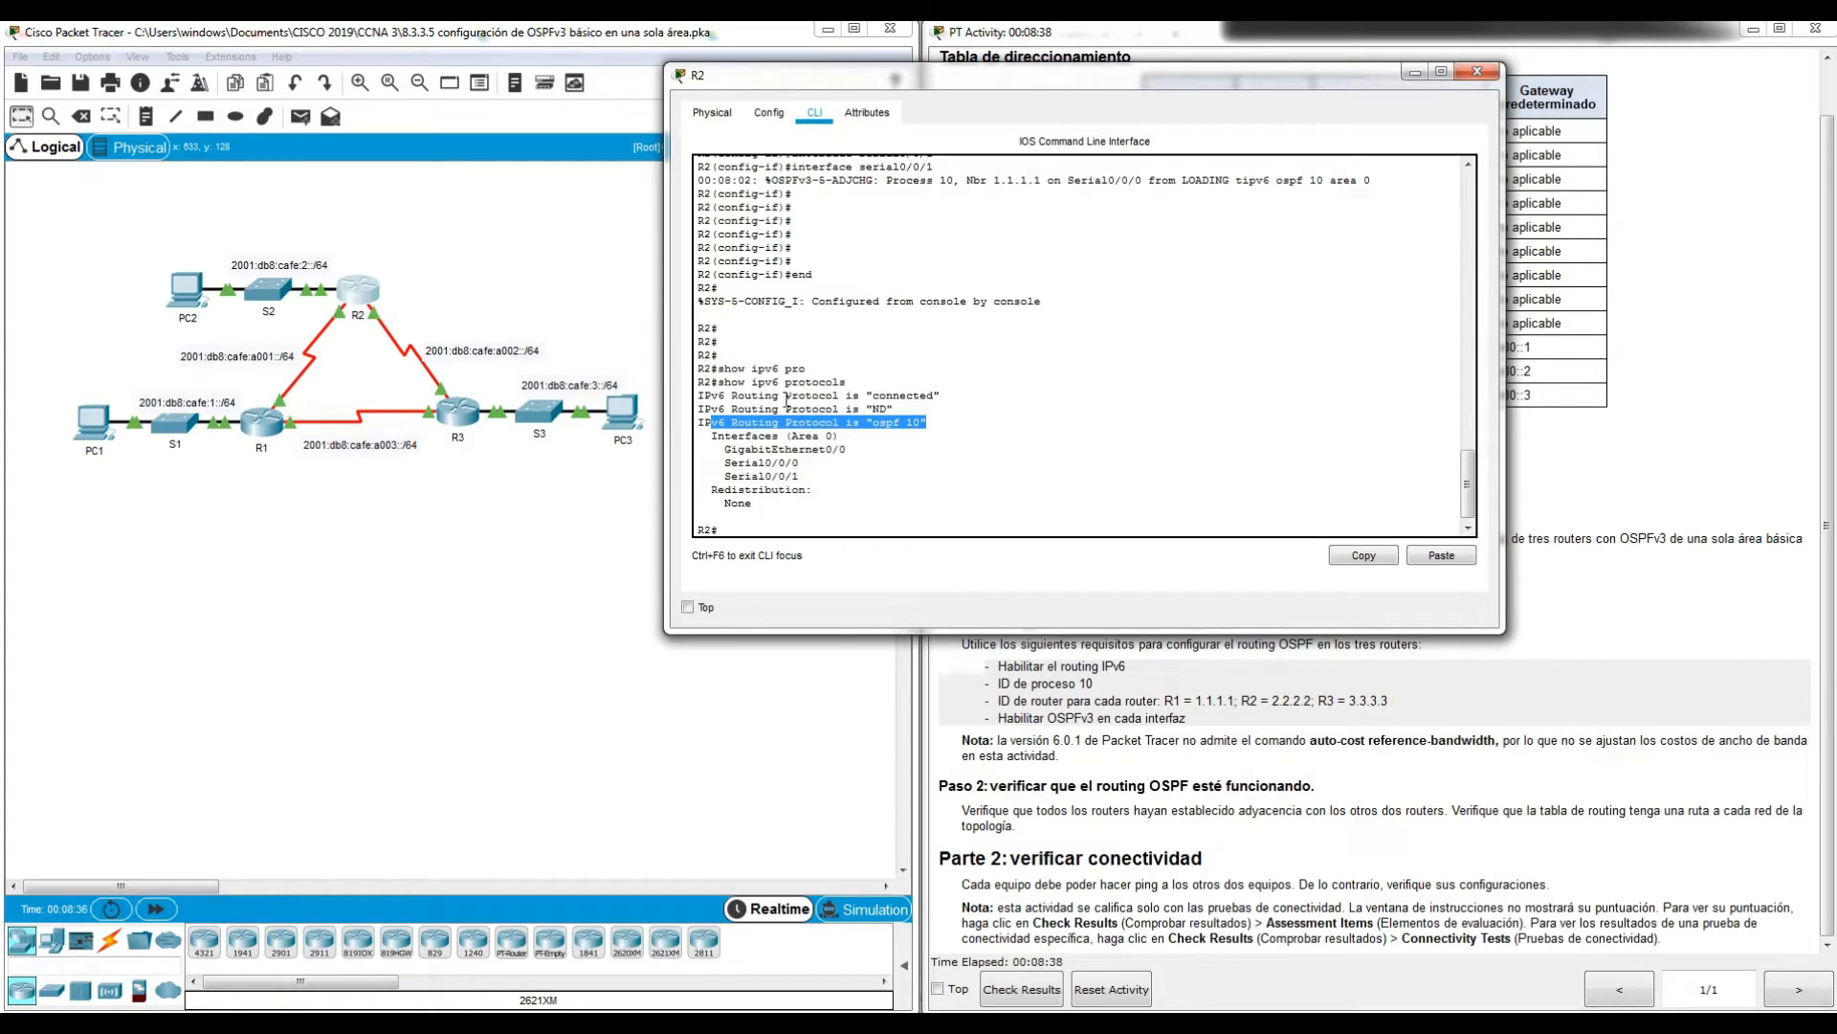
{"action": "key", "text": "Return"}
Step: Run show ipv6 ospf neighbor on R2 and examine the listed neighbor's entry
{"action": "key", "text": "Up"}
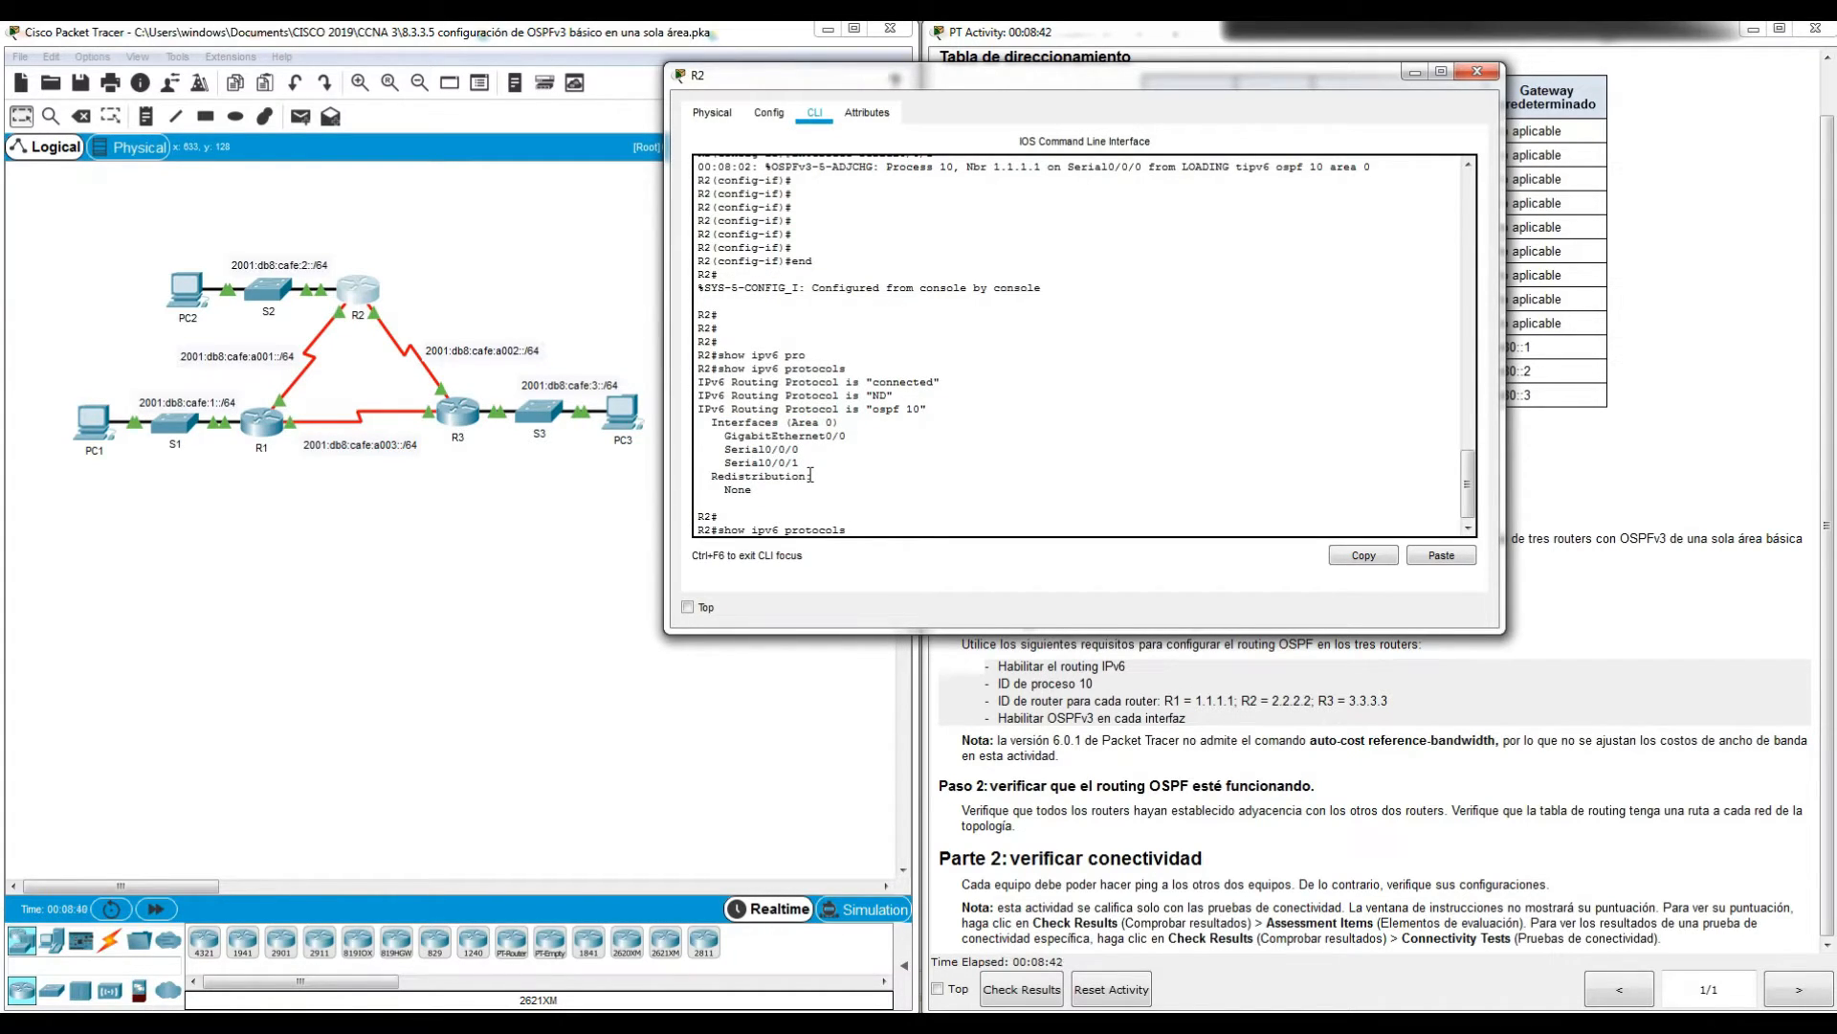
{"action": "key", "text": "BackSpace"}
{"action": "key", "text": "BackSpace"}
{"action": "key", "text": "BackSpace"}
{"action": "key", "text": "BackSpace"}
{"action": "key", "text": "BackSpace"}
{"action": "key", "text": "BackSpace"}
{"action": "key", "text": "BackSpace"}
{"action": "key", "text": "BackSpace"}
{"action": "type", "text": "os"}
{"action": "key", "text": "Tab"}
{"action": "type", "text": "nei"}
{"action": "key", "text": "Tab"}
{"action": "key", "text": "Return"}
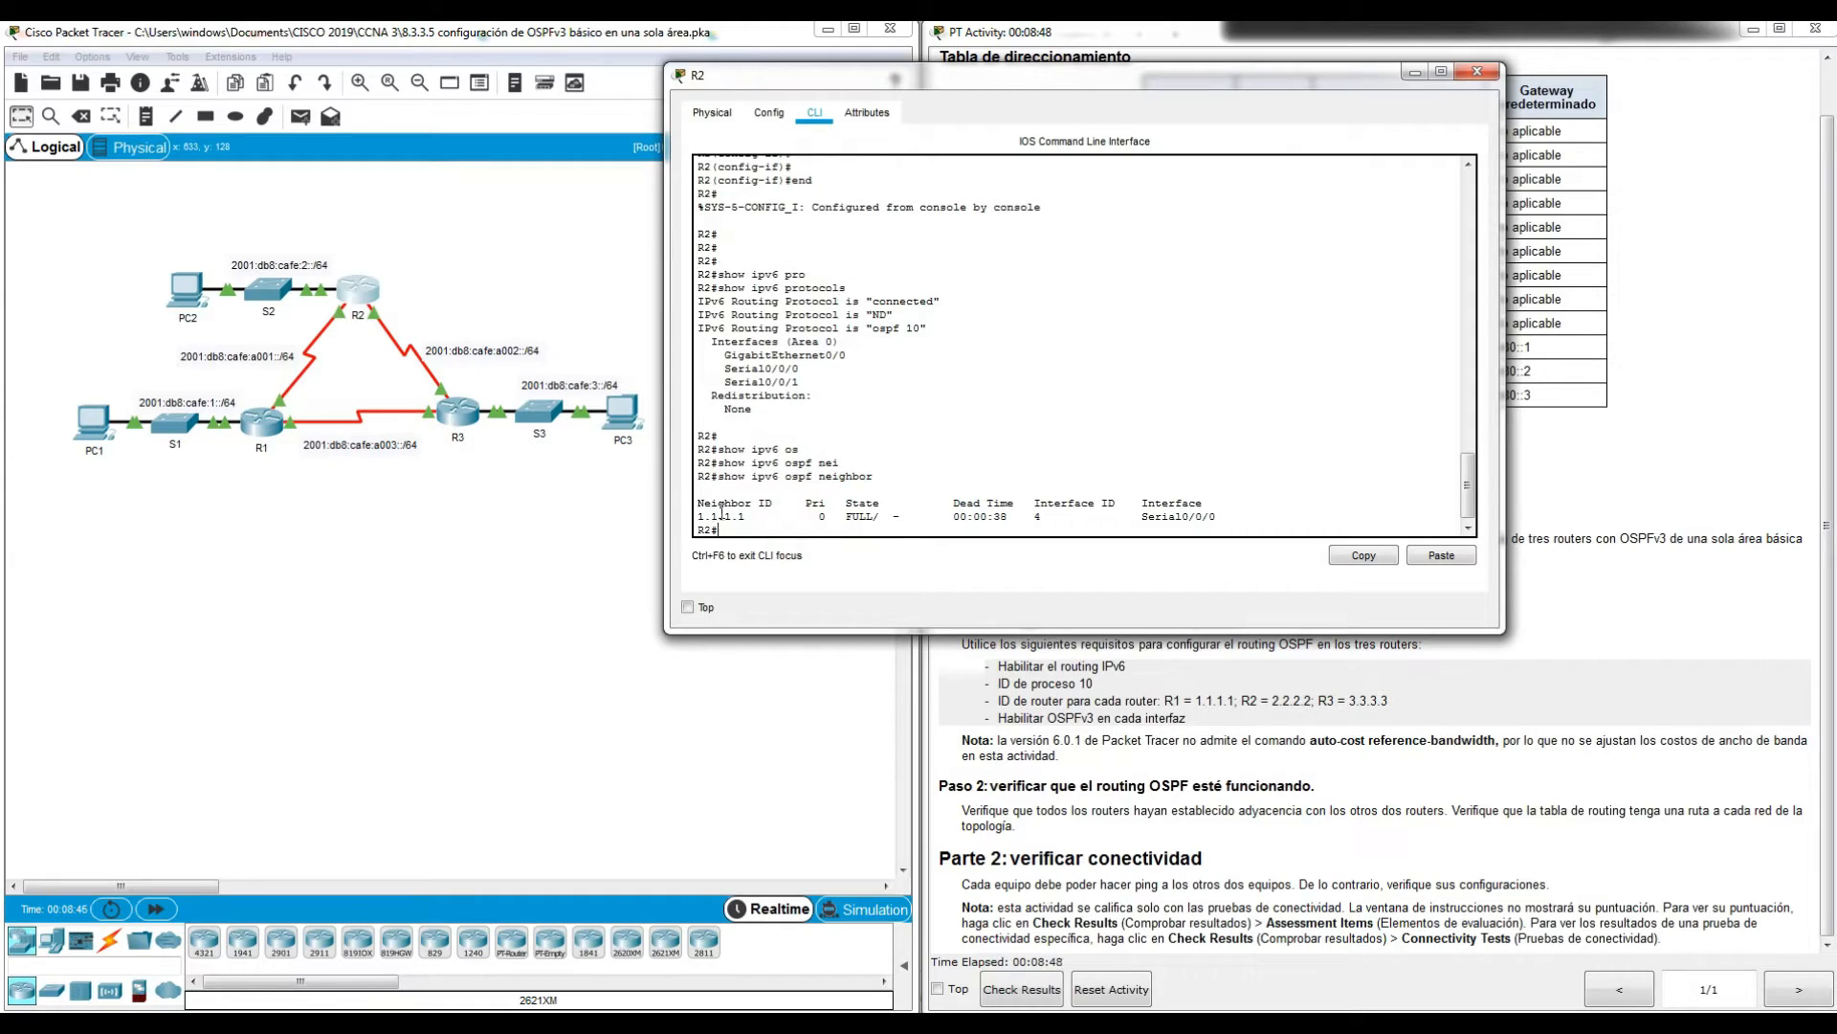
{"action": "left_click_drag", "start_coordinate": [722, 516], "coordinate": [1196, 517]}
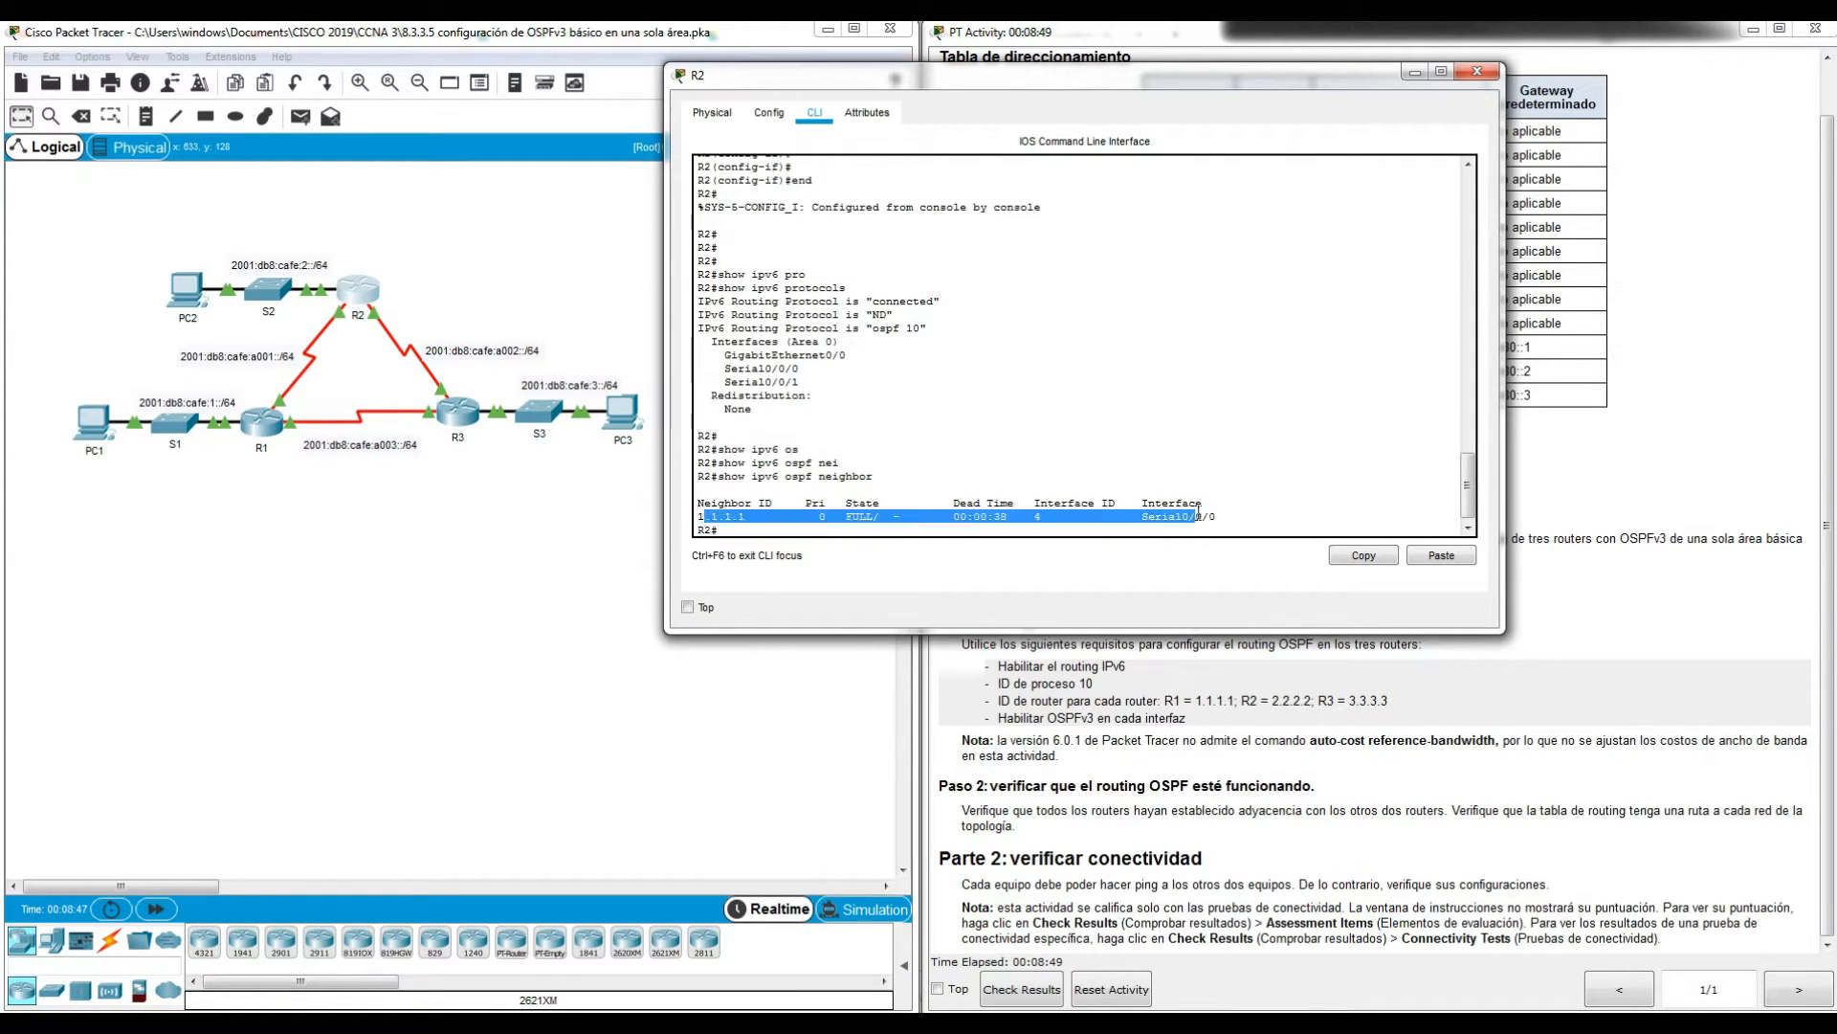
{"action": "left_click", "coordinate": [934, 512]}
Step: Run show ipv6 ospf on R2 and check the routing process and router ID line
{"action": "key", "text": "Return"}
{"action": "key", "text": "Up"}
{"action": "key", "text": "BackSpace"}
{"action": "key", "text": "BackSpace"}
{"action": "key", "text": "BackSpace"}
{"action": "key", "text": "BackSpace"}
{"action": "key", "text": "BackSpace"}
{"action": "key", "text": "BackSpace"}
{"action": "key", "text": "BackSpace"}
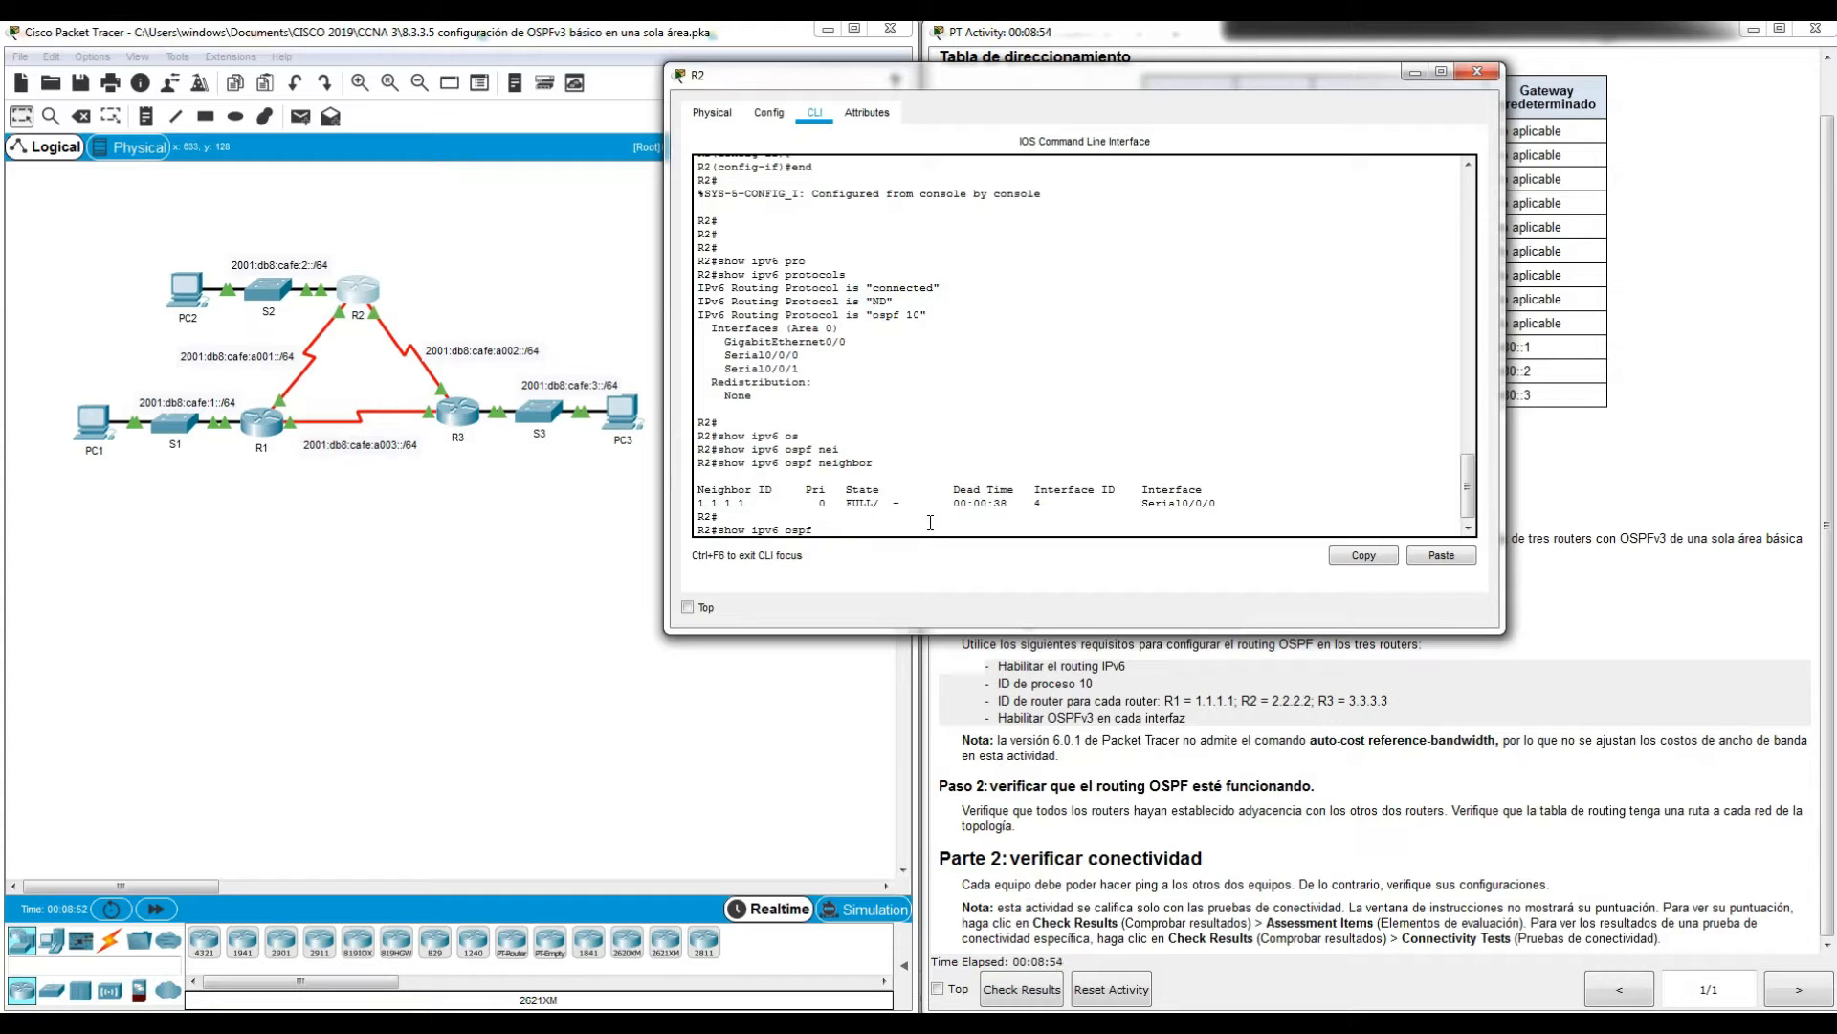
{"action": "key", "text": "Return"}
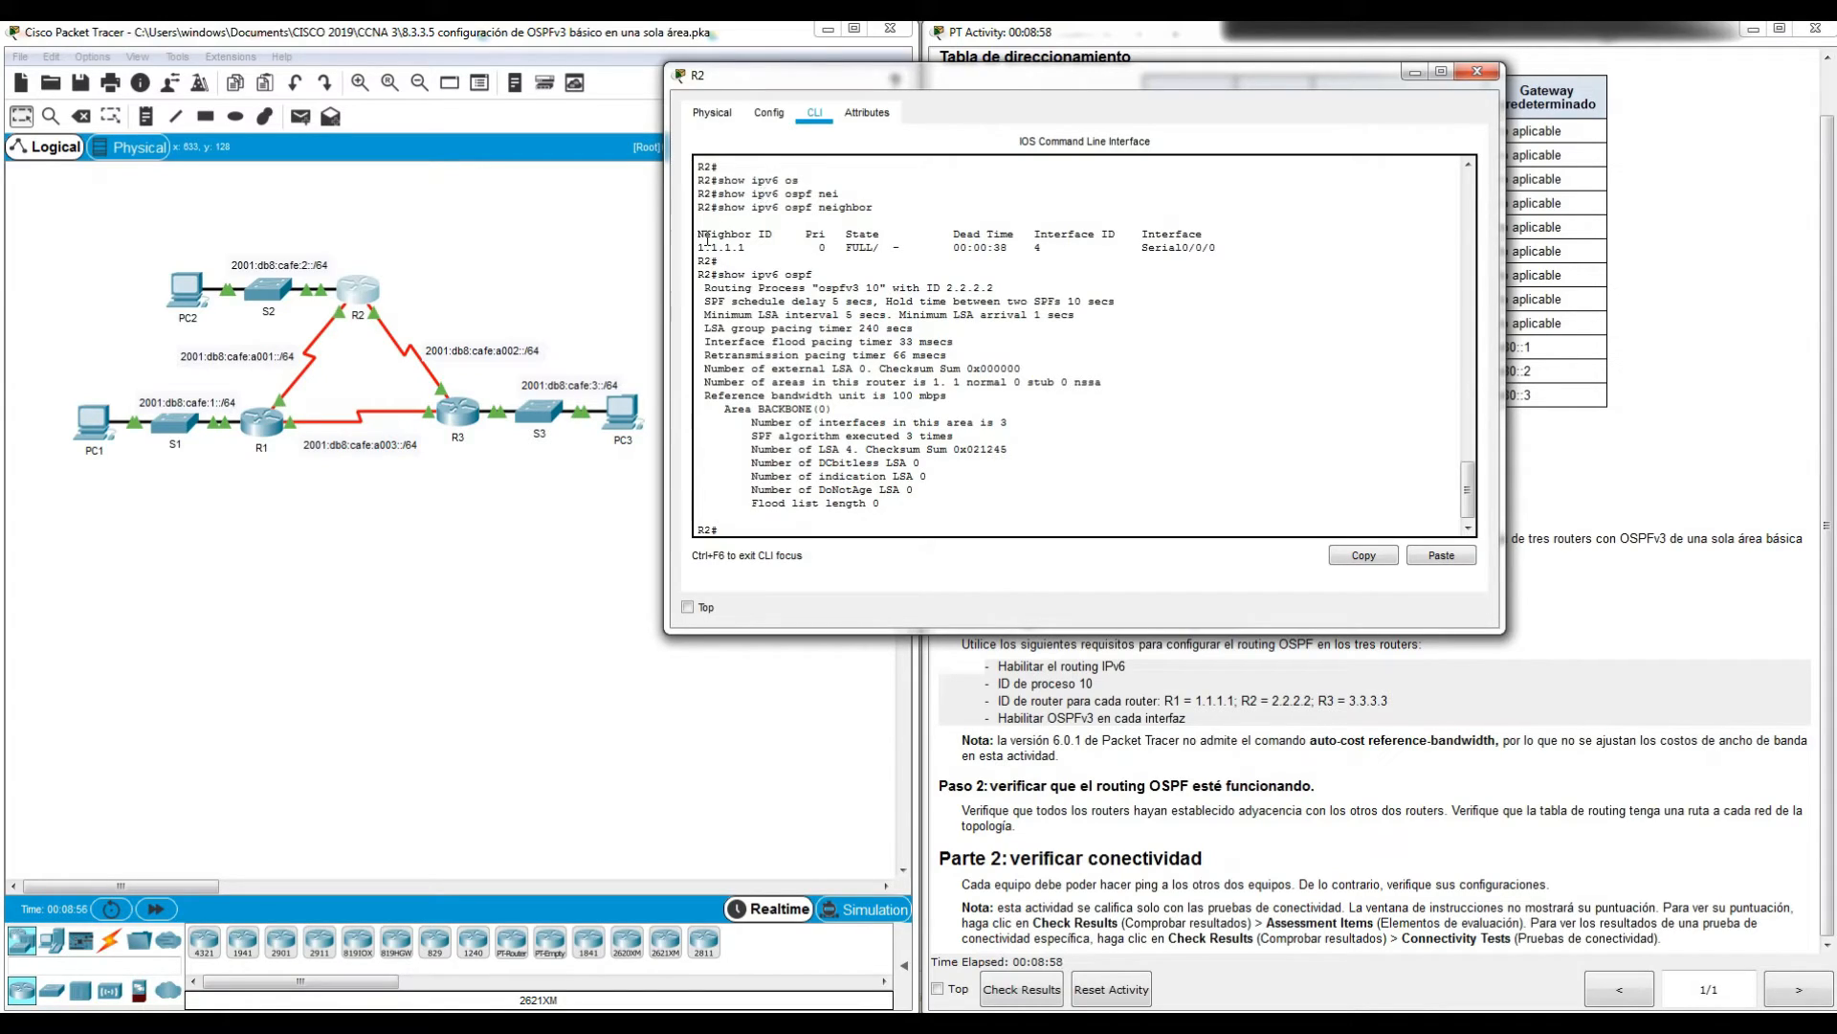
{"action": "left_click_drag", "start_coordinate": [725, 287], "coordinate": [995, 288]}
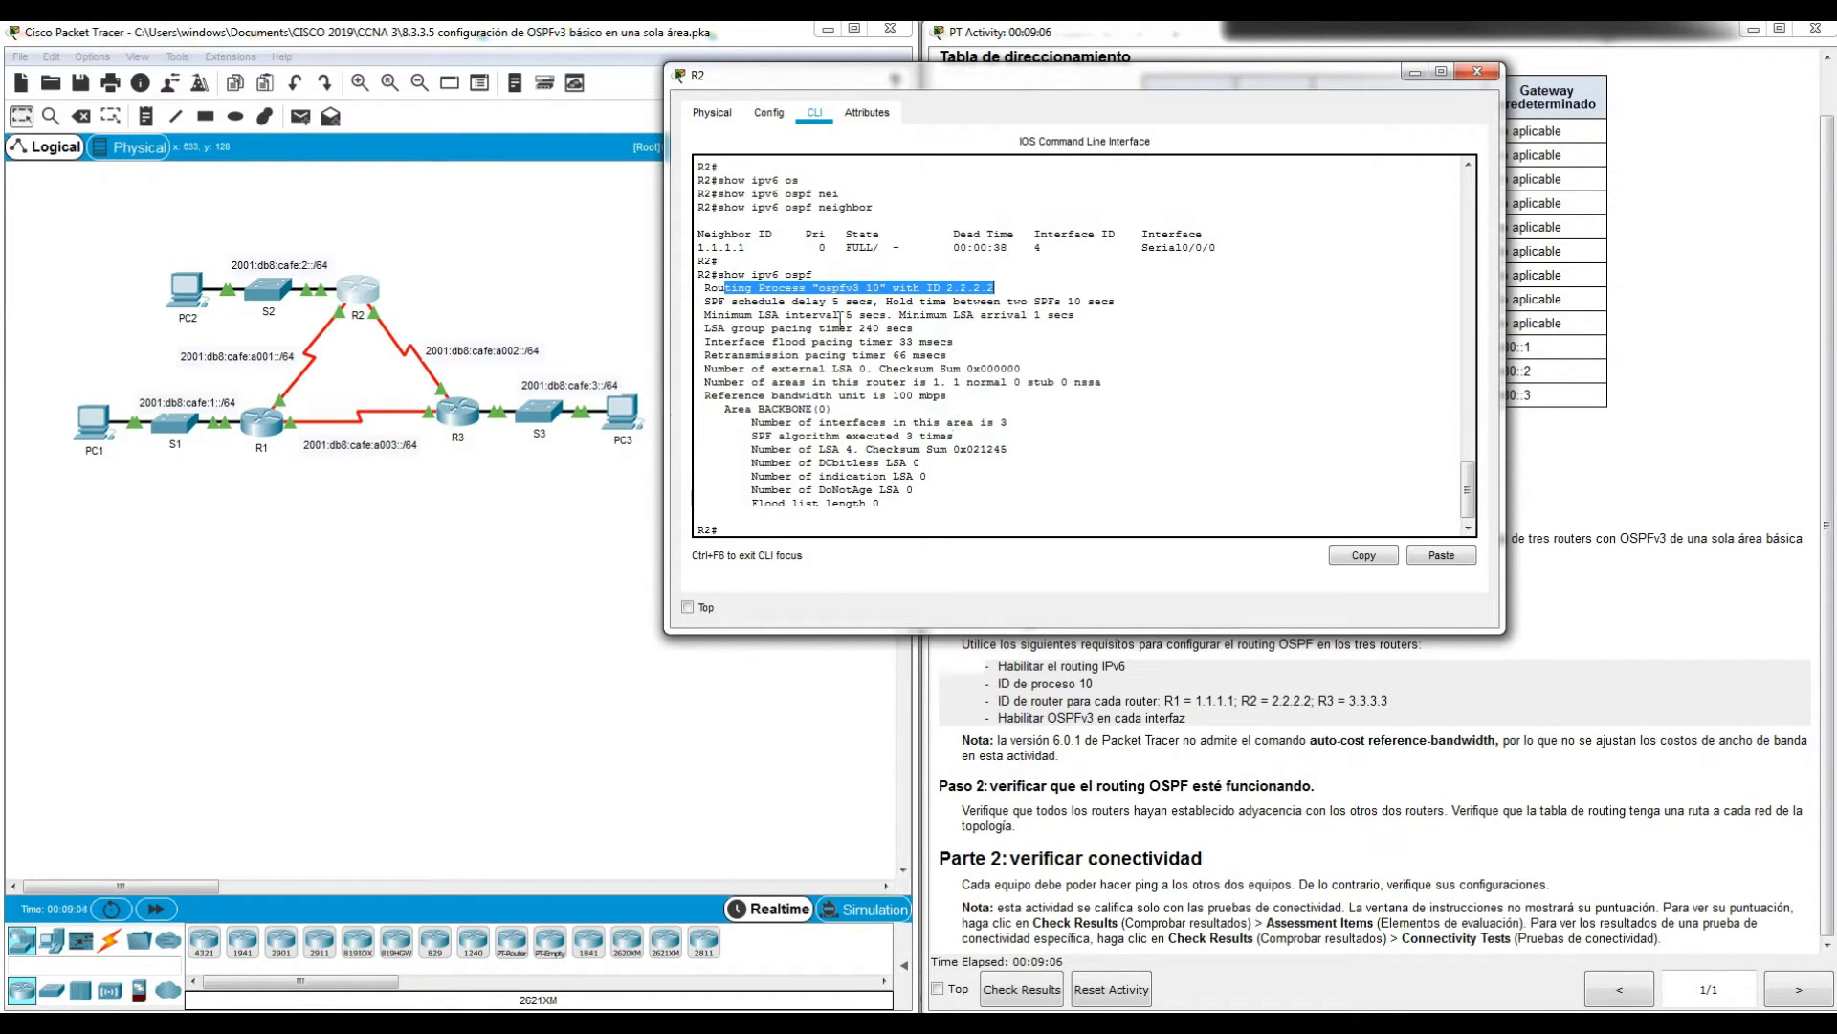
{"action": "key", "text": "Return"}
{"action": "key", "text": "Return"}
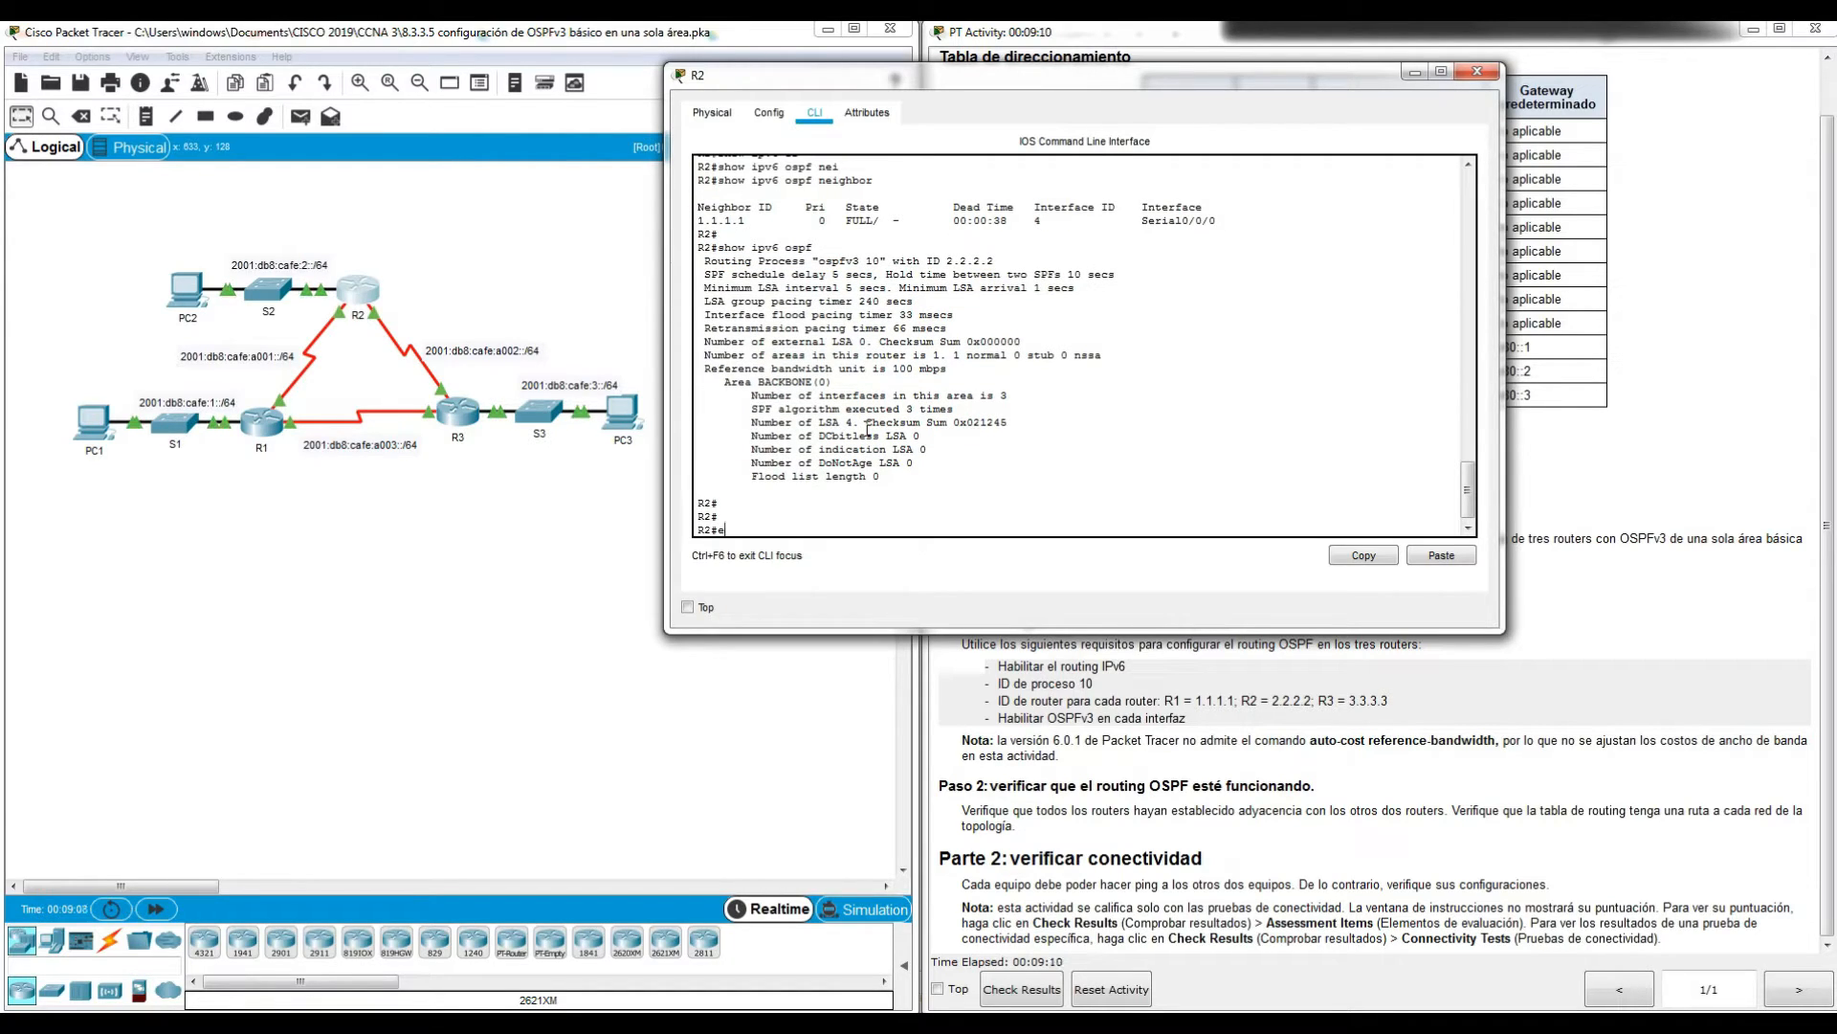
{"action": "scroll", "coordinate": [1023, 187], "scroll_direction": "up", "scroll_amount": 10}
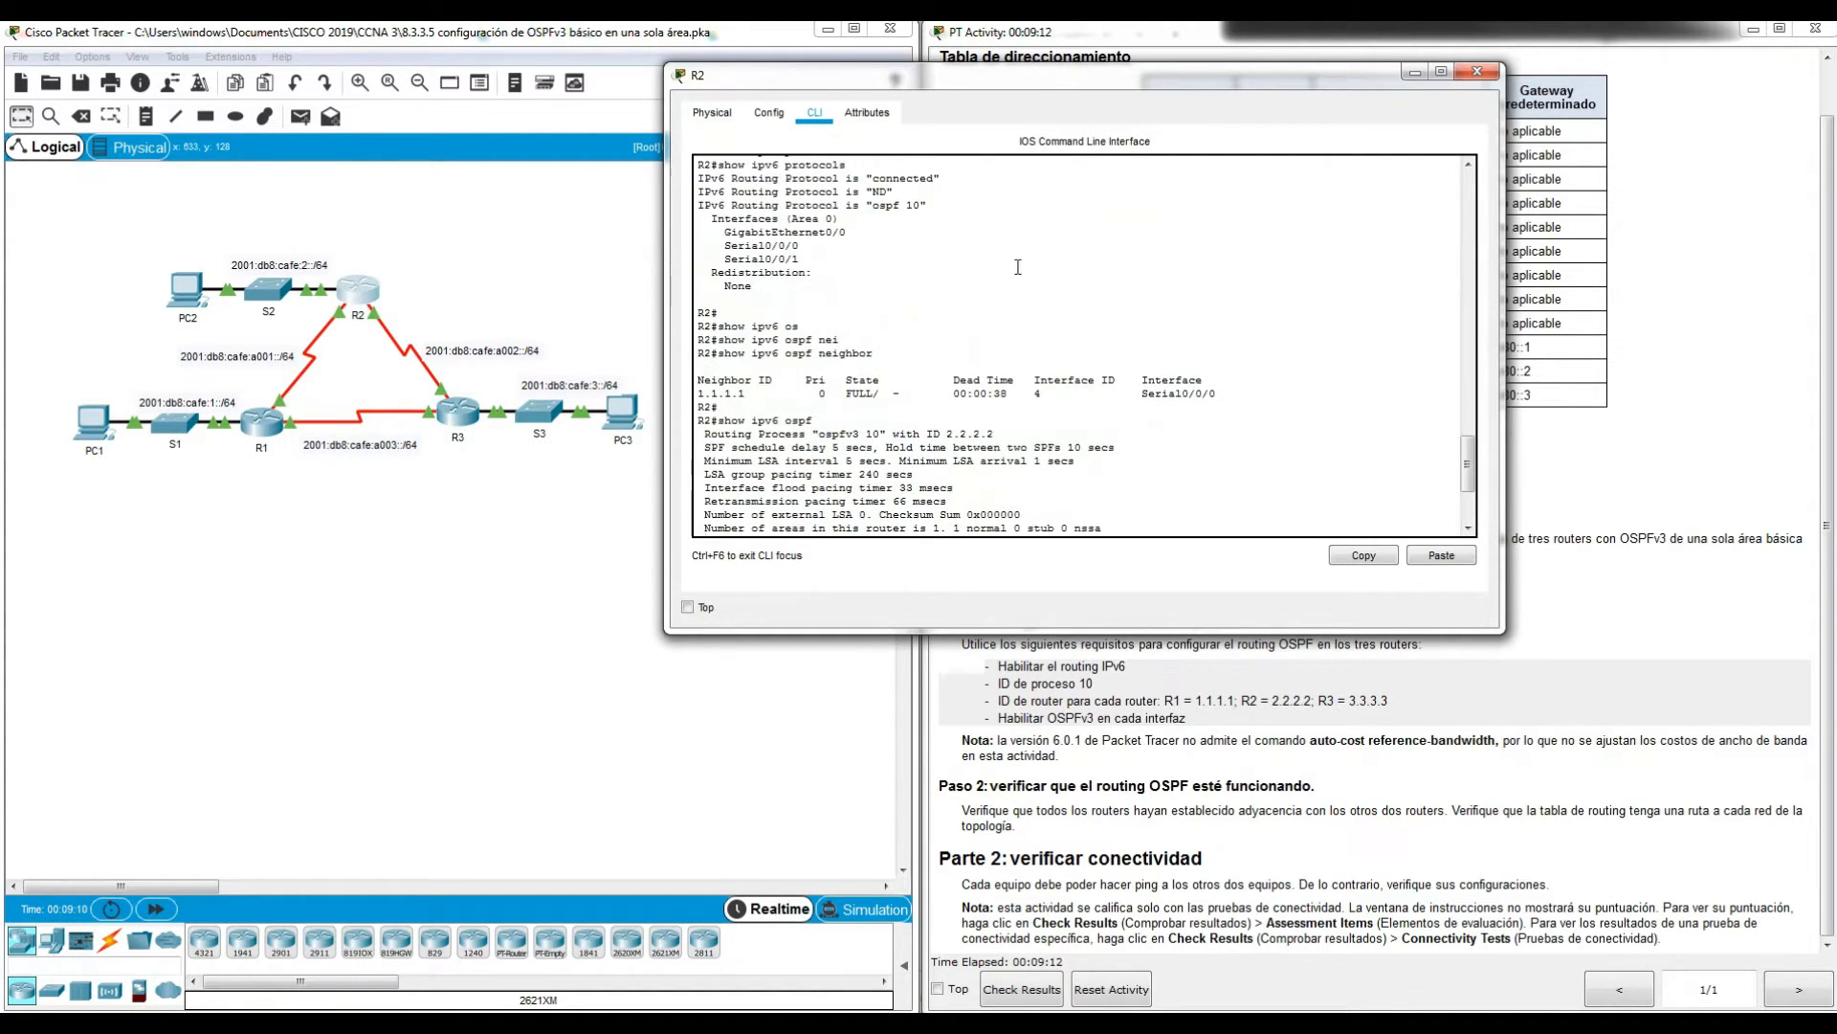
{"action": "scroll", "coordinate": [997, 368], "scroll_direction": "down", "scroll_amount": 10}
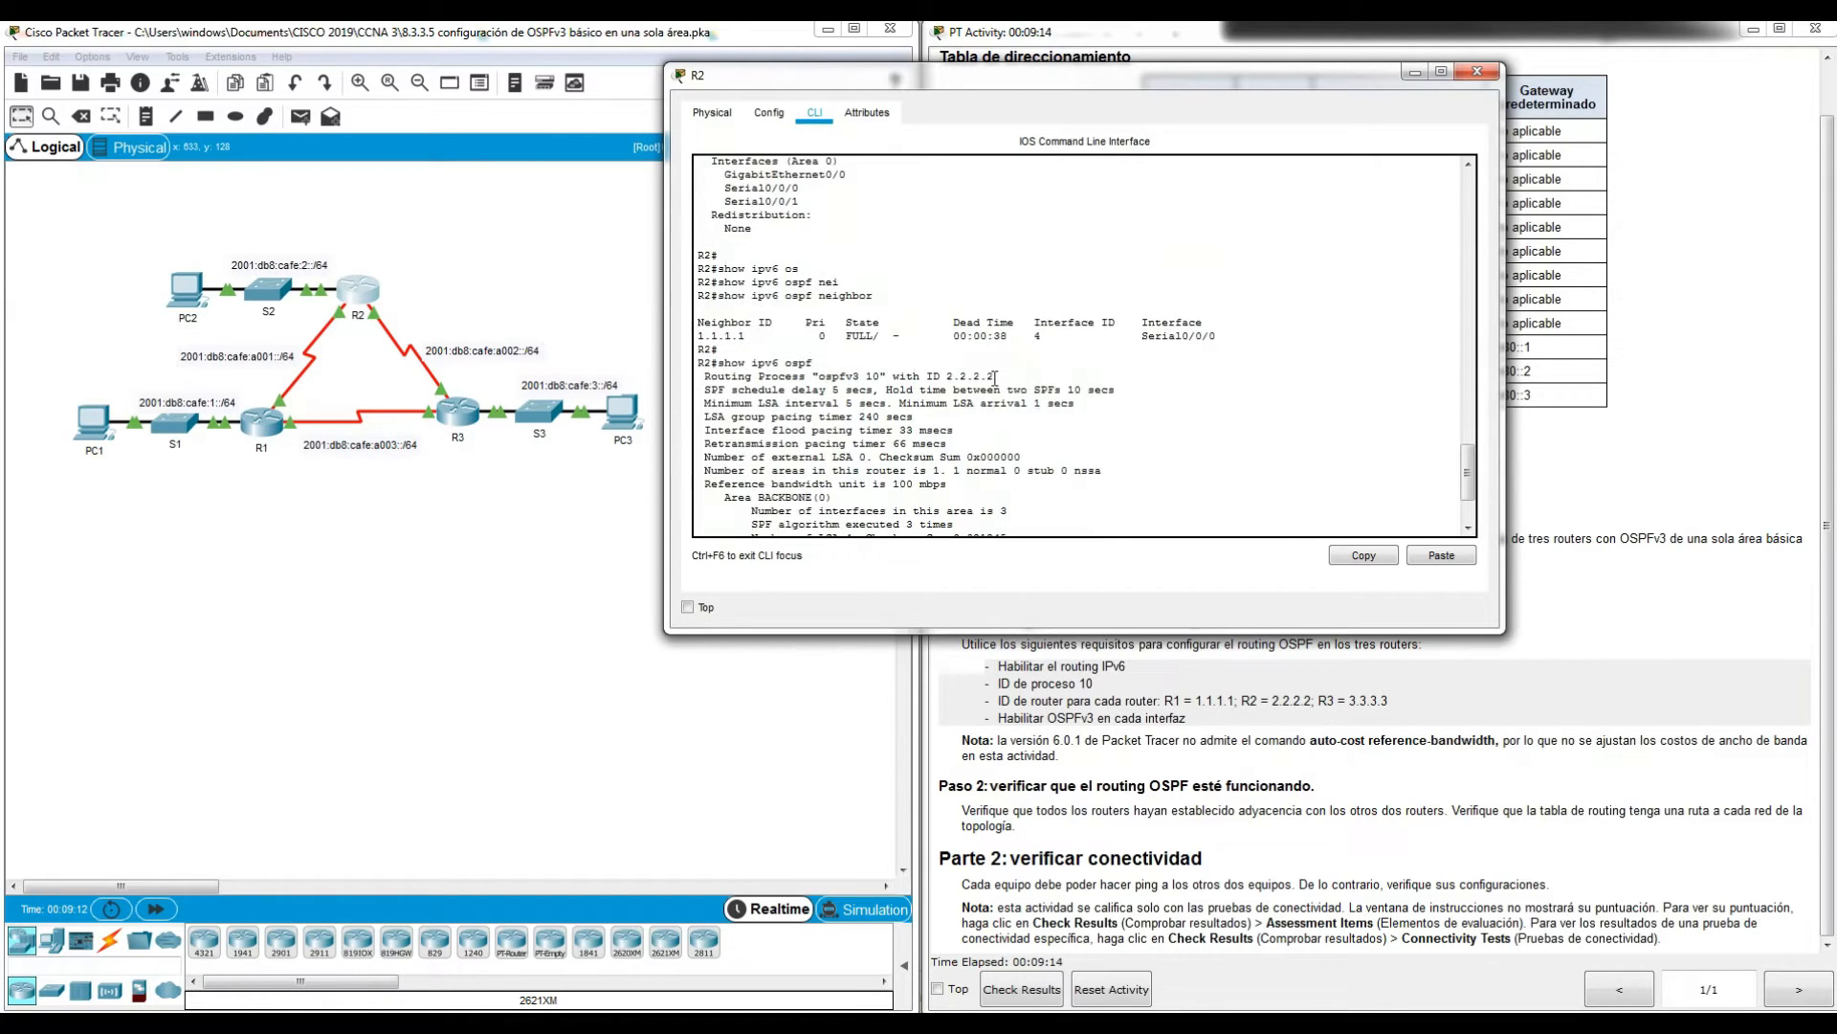
Step: Save R2's configuration with copy running-config startup-config, accepting the default destination file name
{"action": "type", "text": "copy runn"}
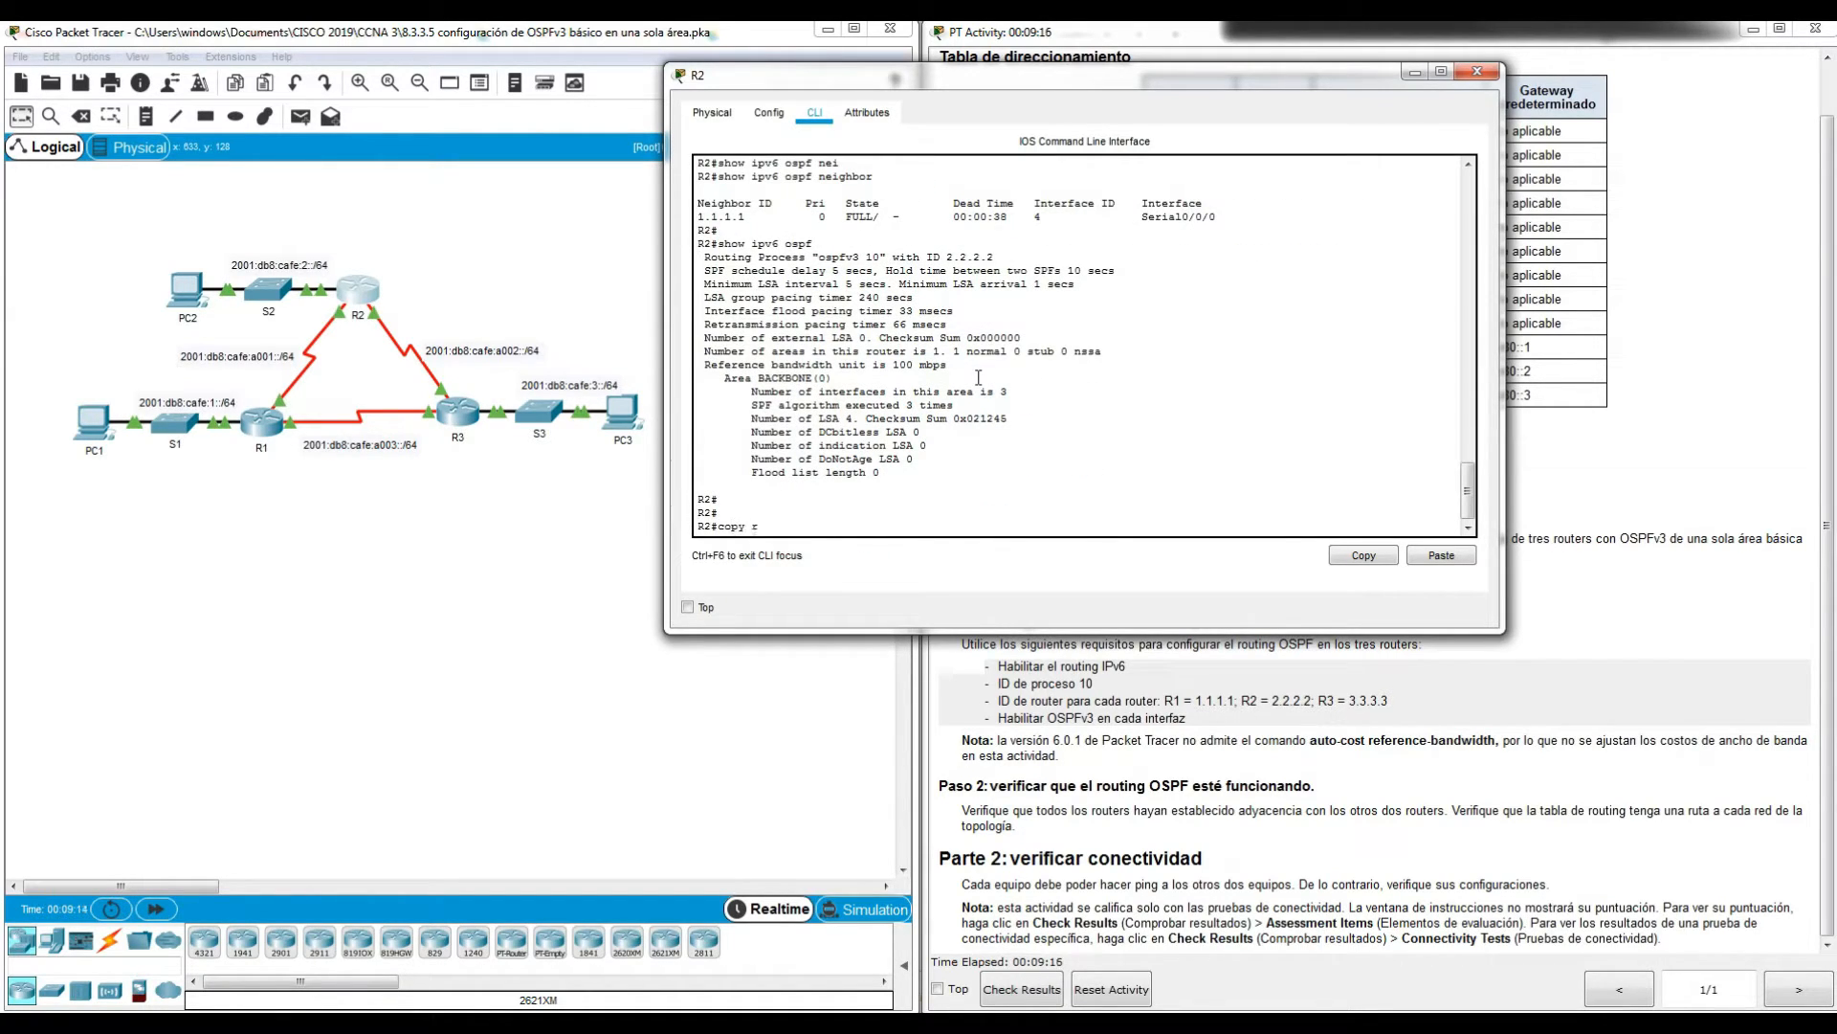
{"action": "key", "text": "Tab"}
{"action": "type", "text": "sta"}
{"action": "key", "text": "Tab"}
{"action": "key", "text": "Return"}
{"action": "key", "text": "Return"}
{"action": "key", "text": "Return"}
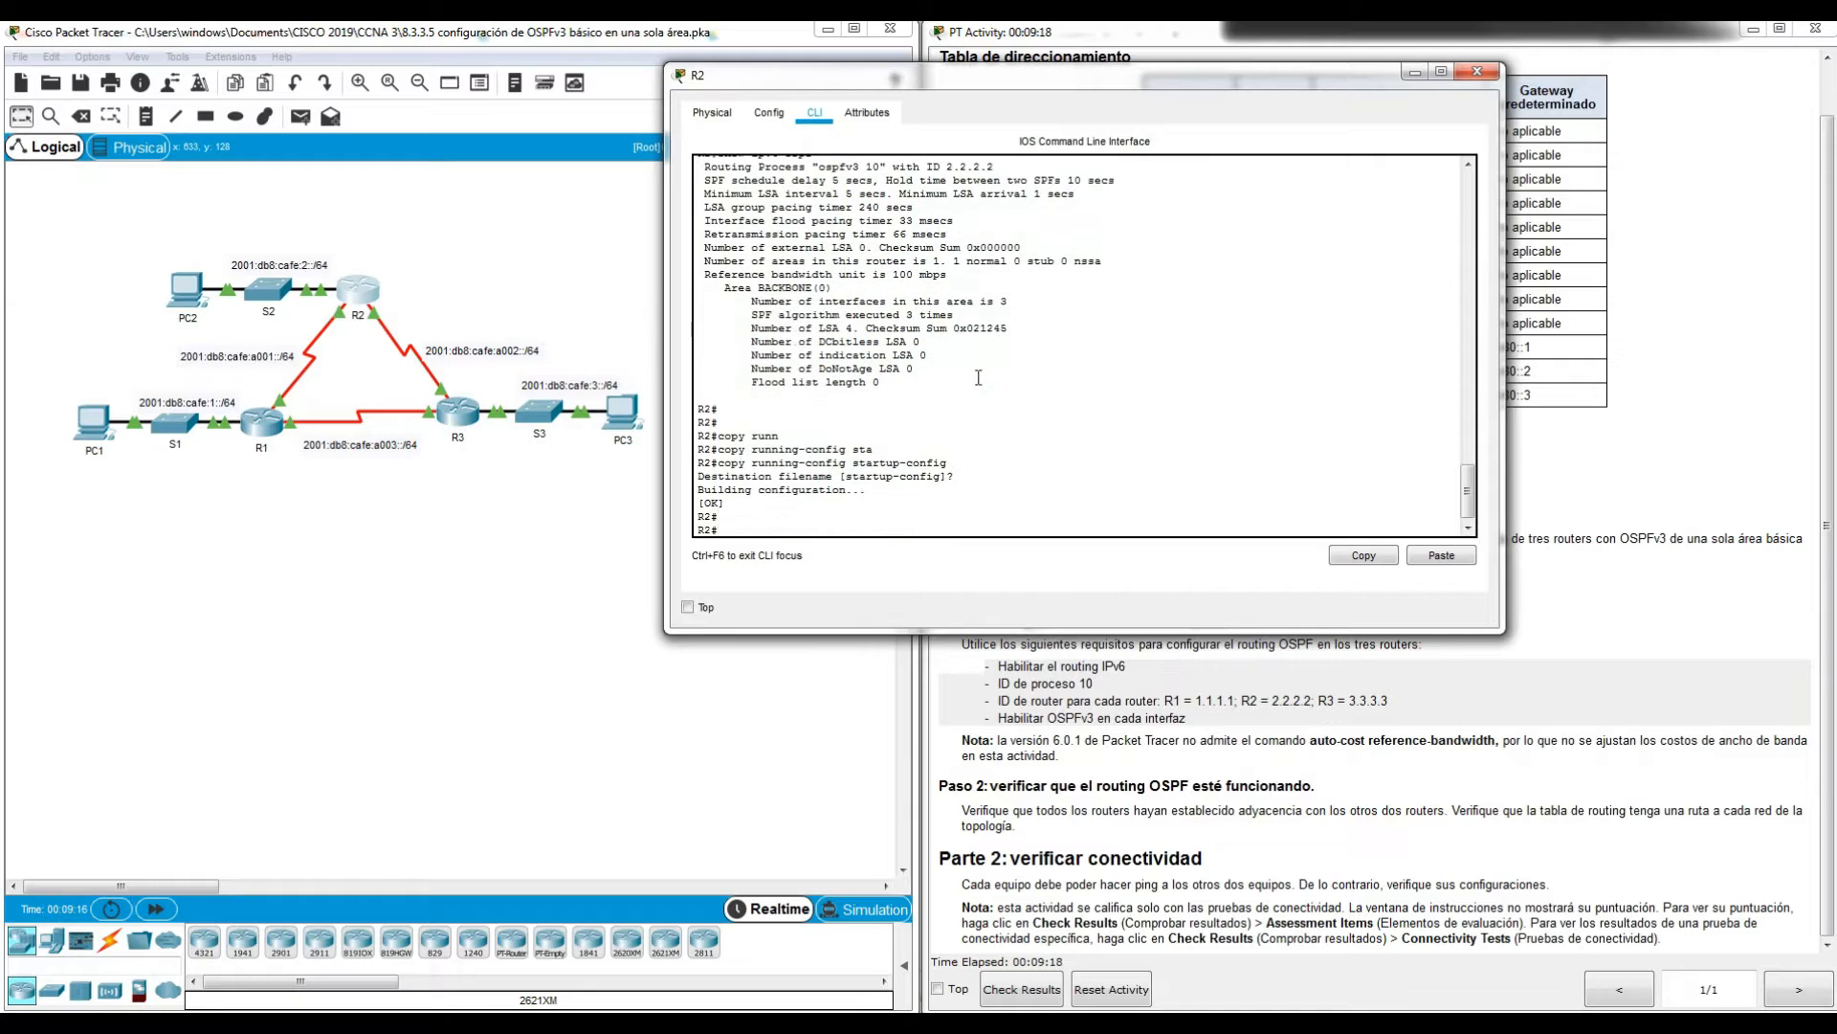
Step: Close R2's window and open R3's command line interface in a wider window
{"action": "left_click", "coordinate": [1493, 73]}
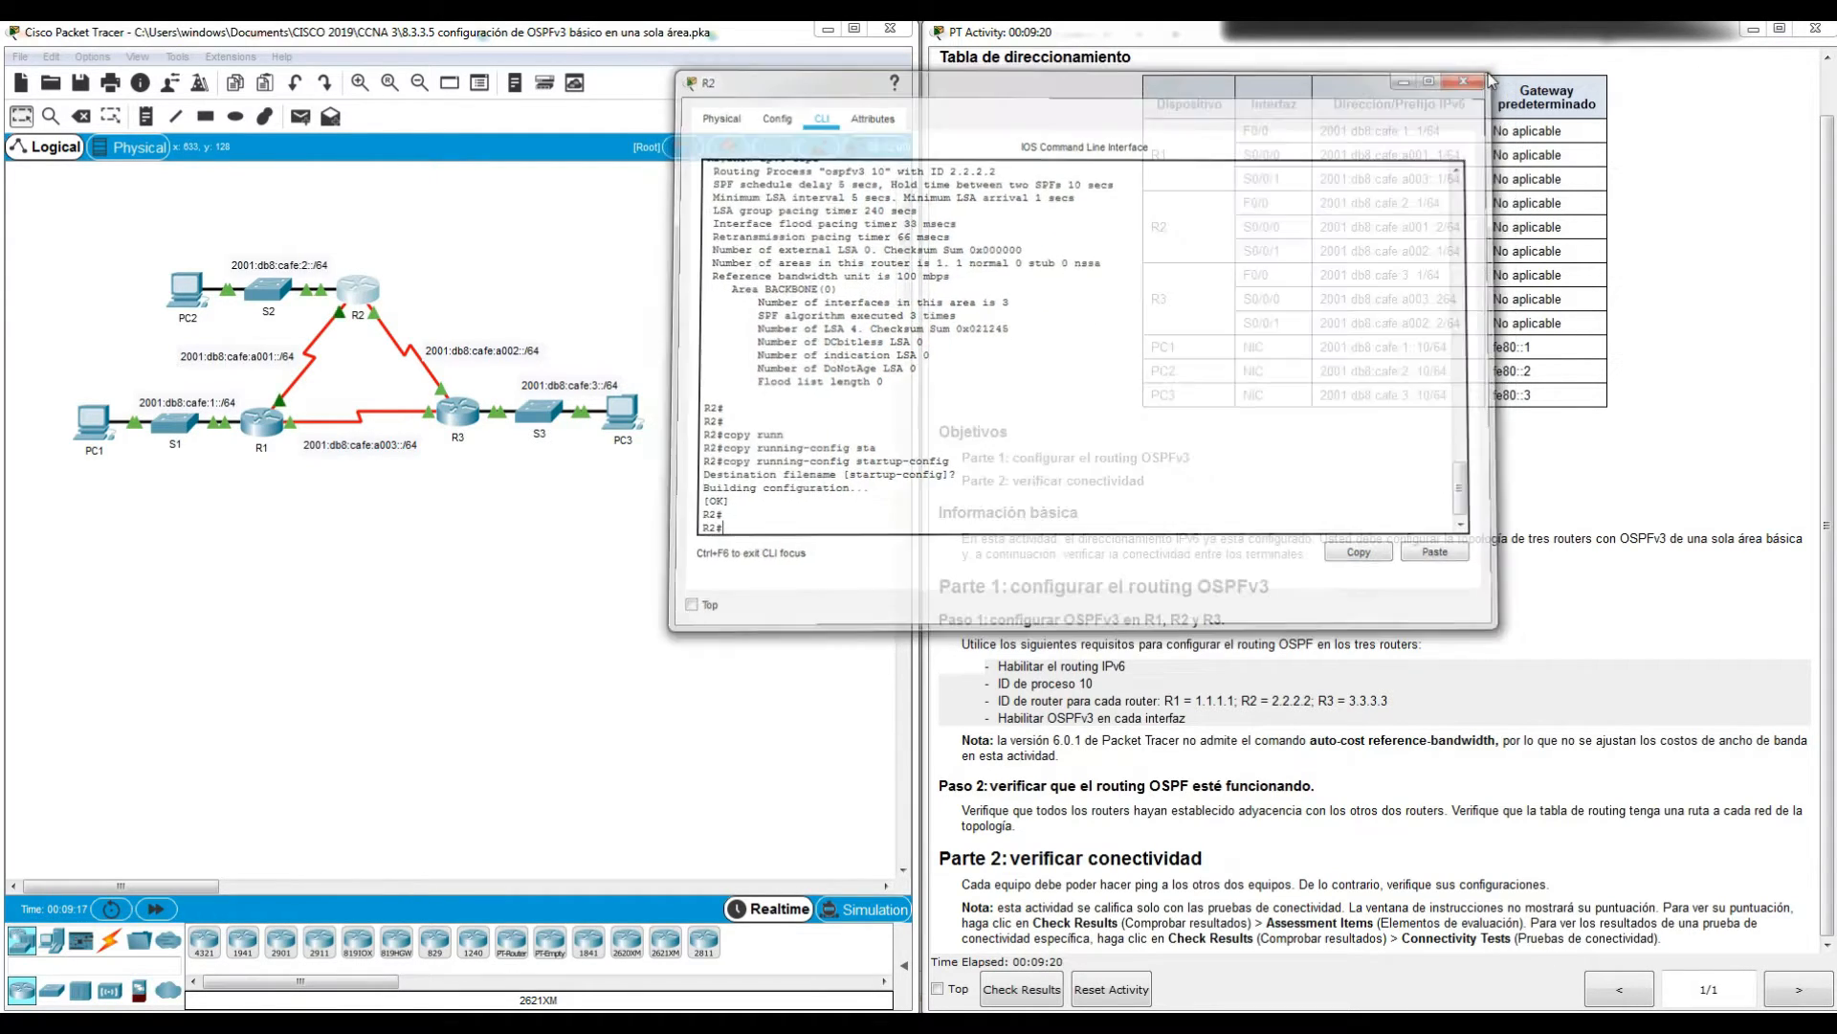
{"action": "left_click", "coordinate": [450, 410]}
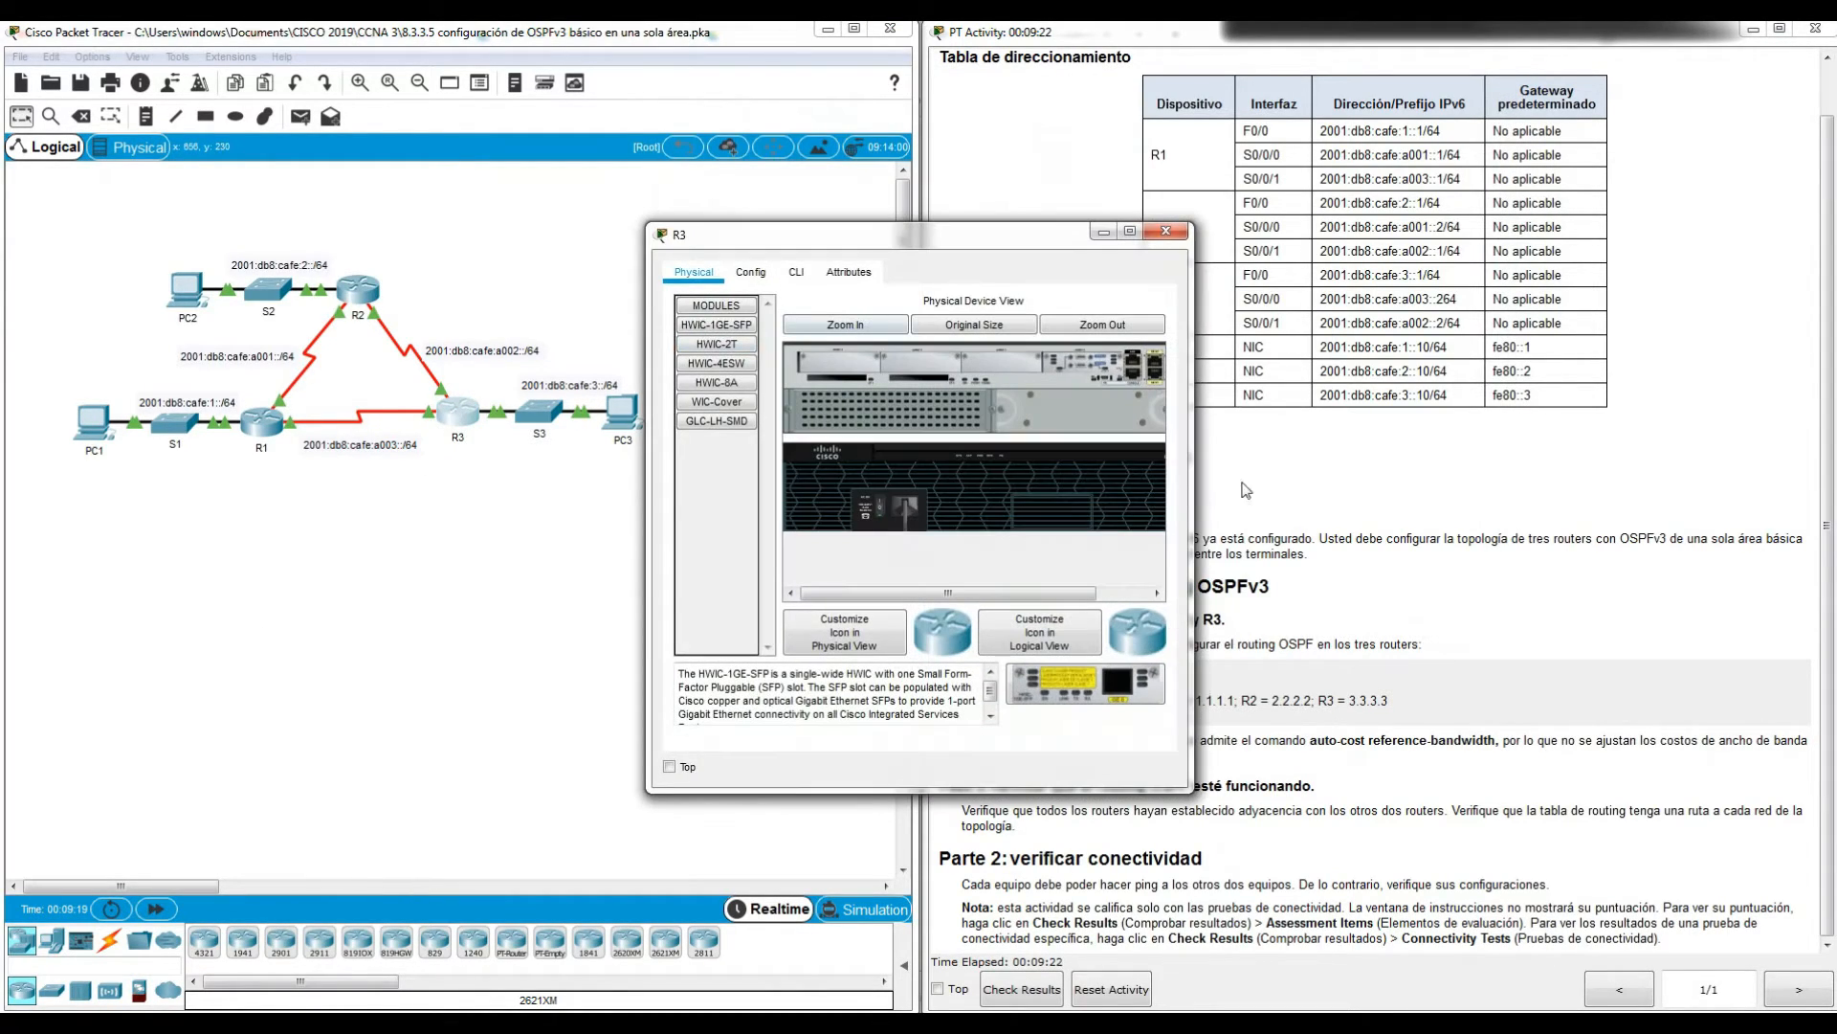
{"action": "left_click_drag", "start_coordinate": [1186, 503], "coordinate": [1465, 503]}
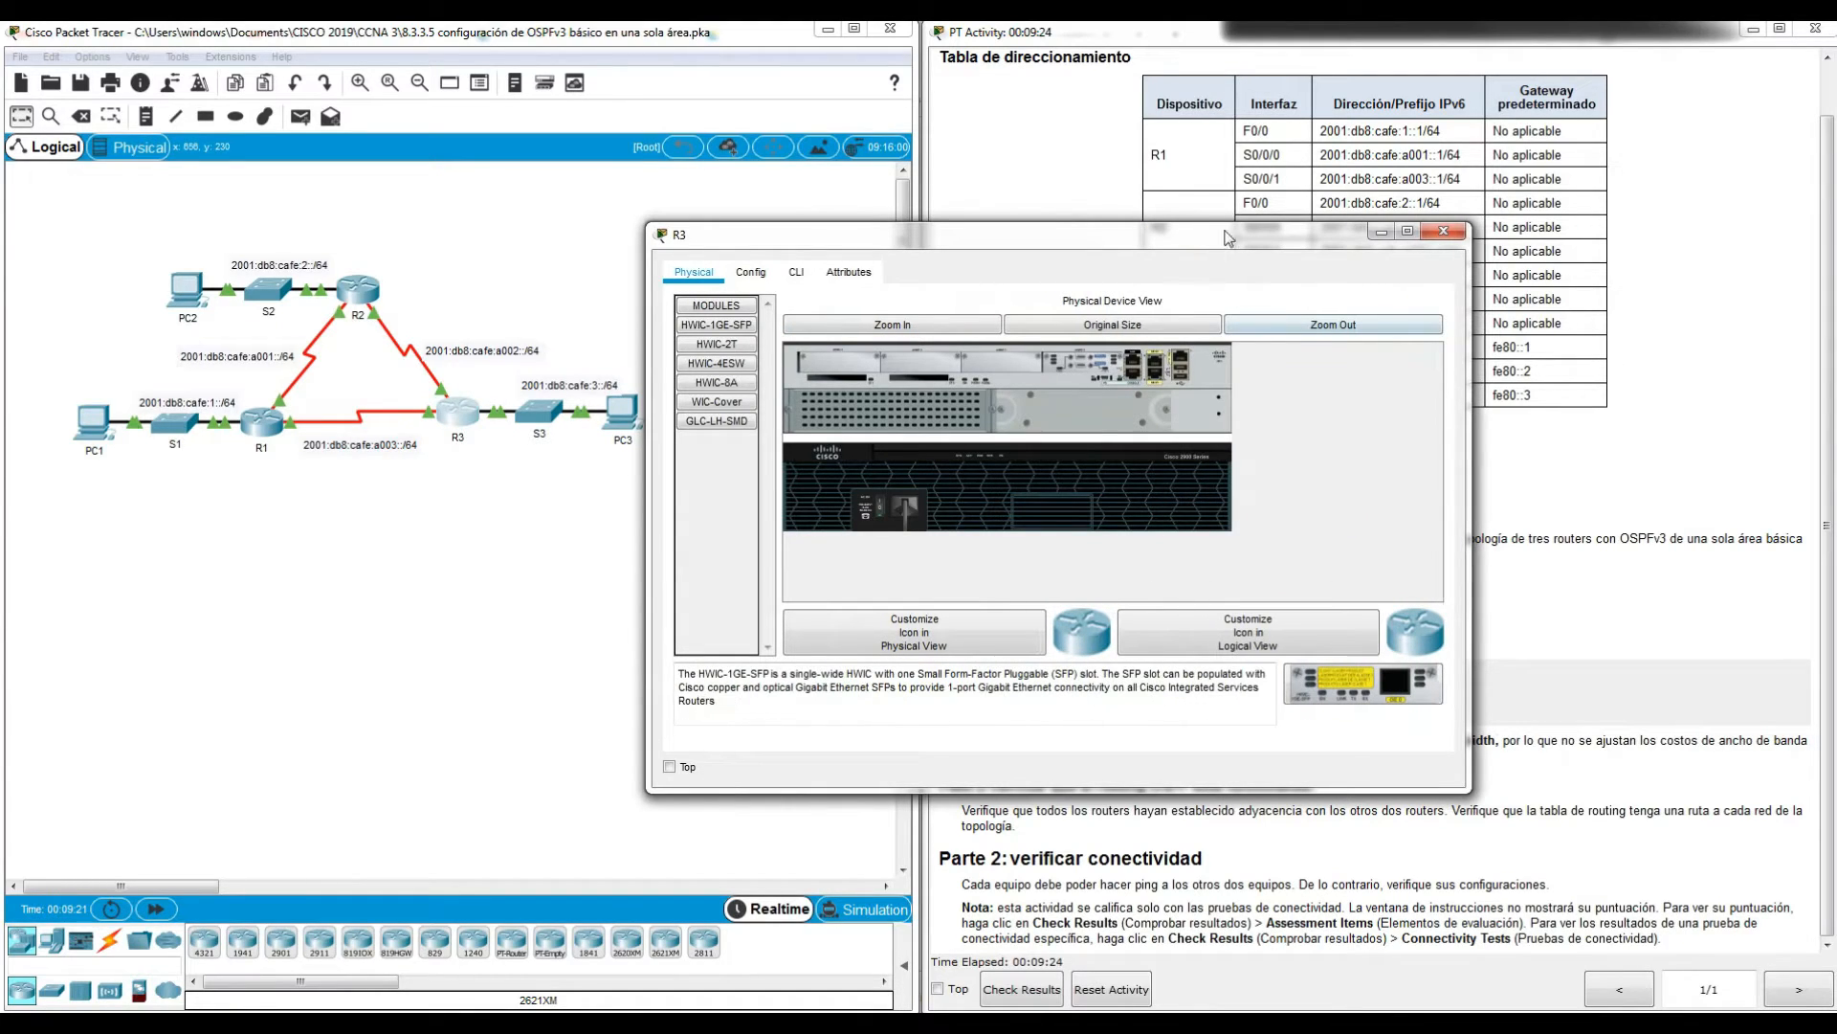
{"action": "left_click_drag", "start_coordinate": [1225, 233], "coordinate": [1278, 88]}
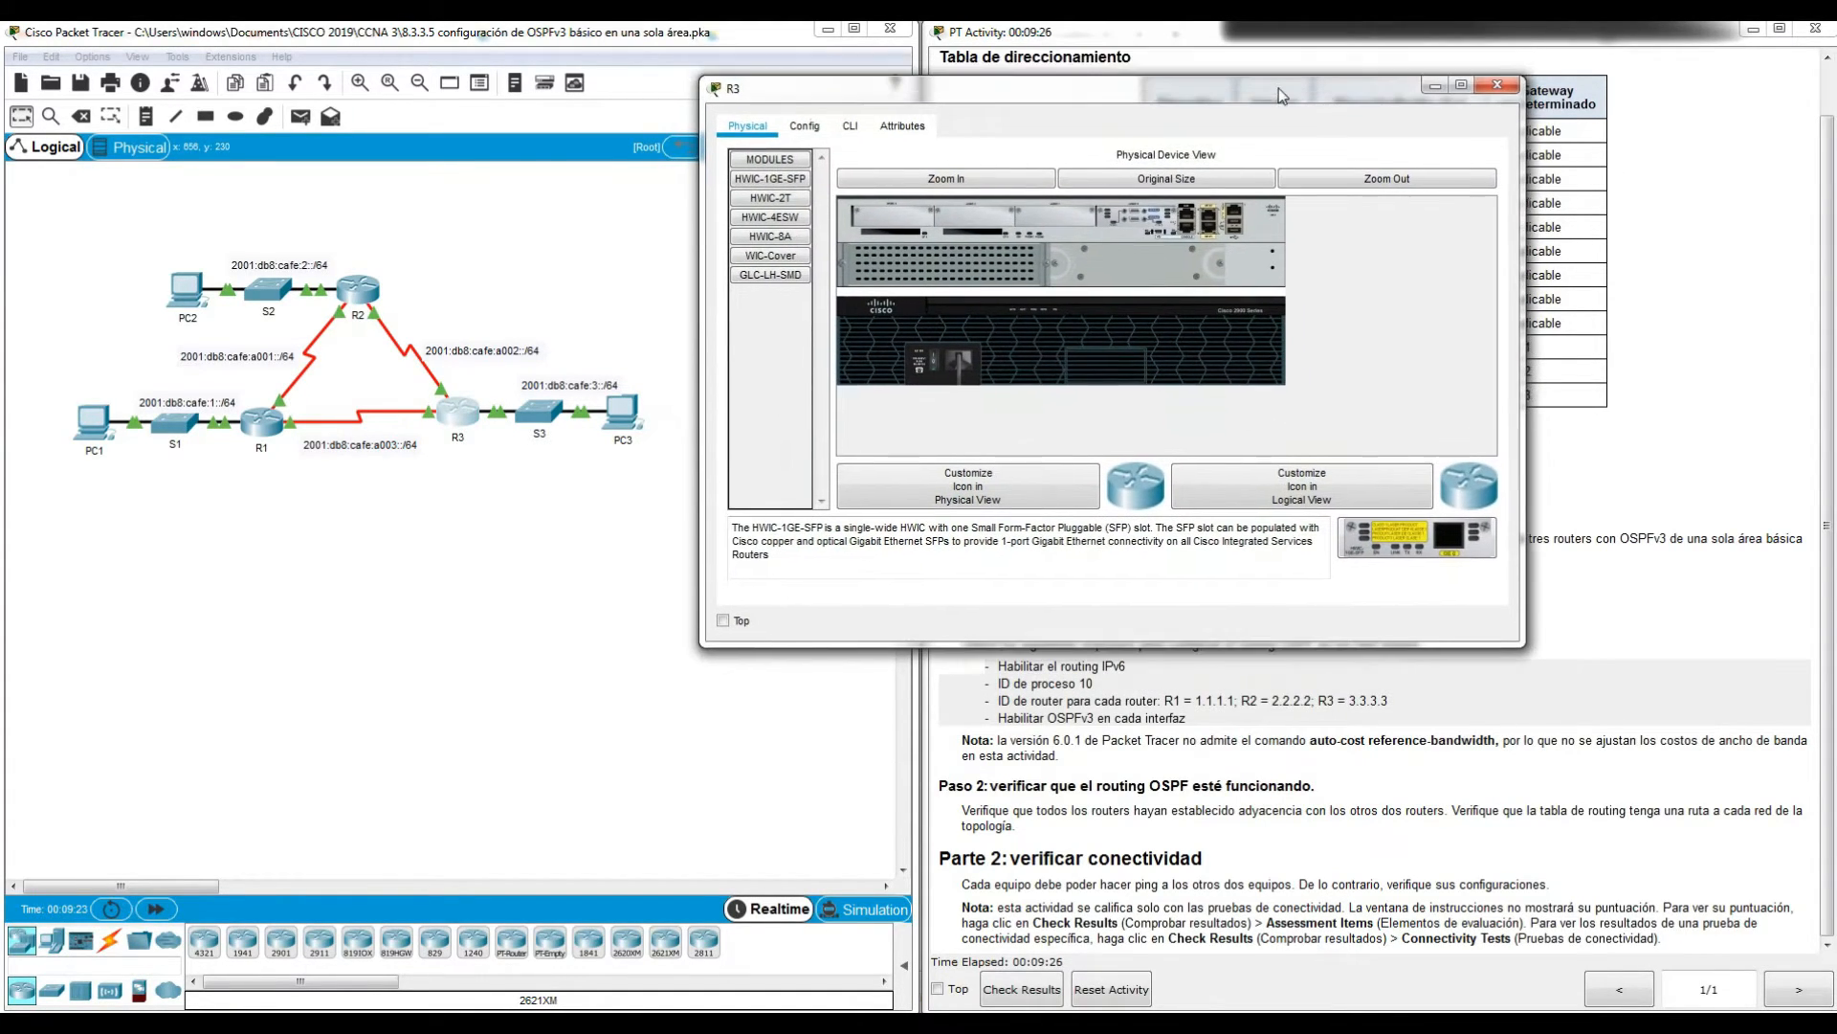
{"action": "left_click", "coordinate": [850, 125]}
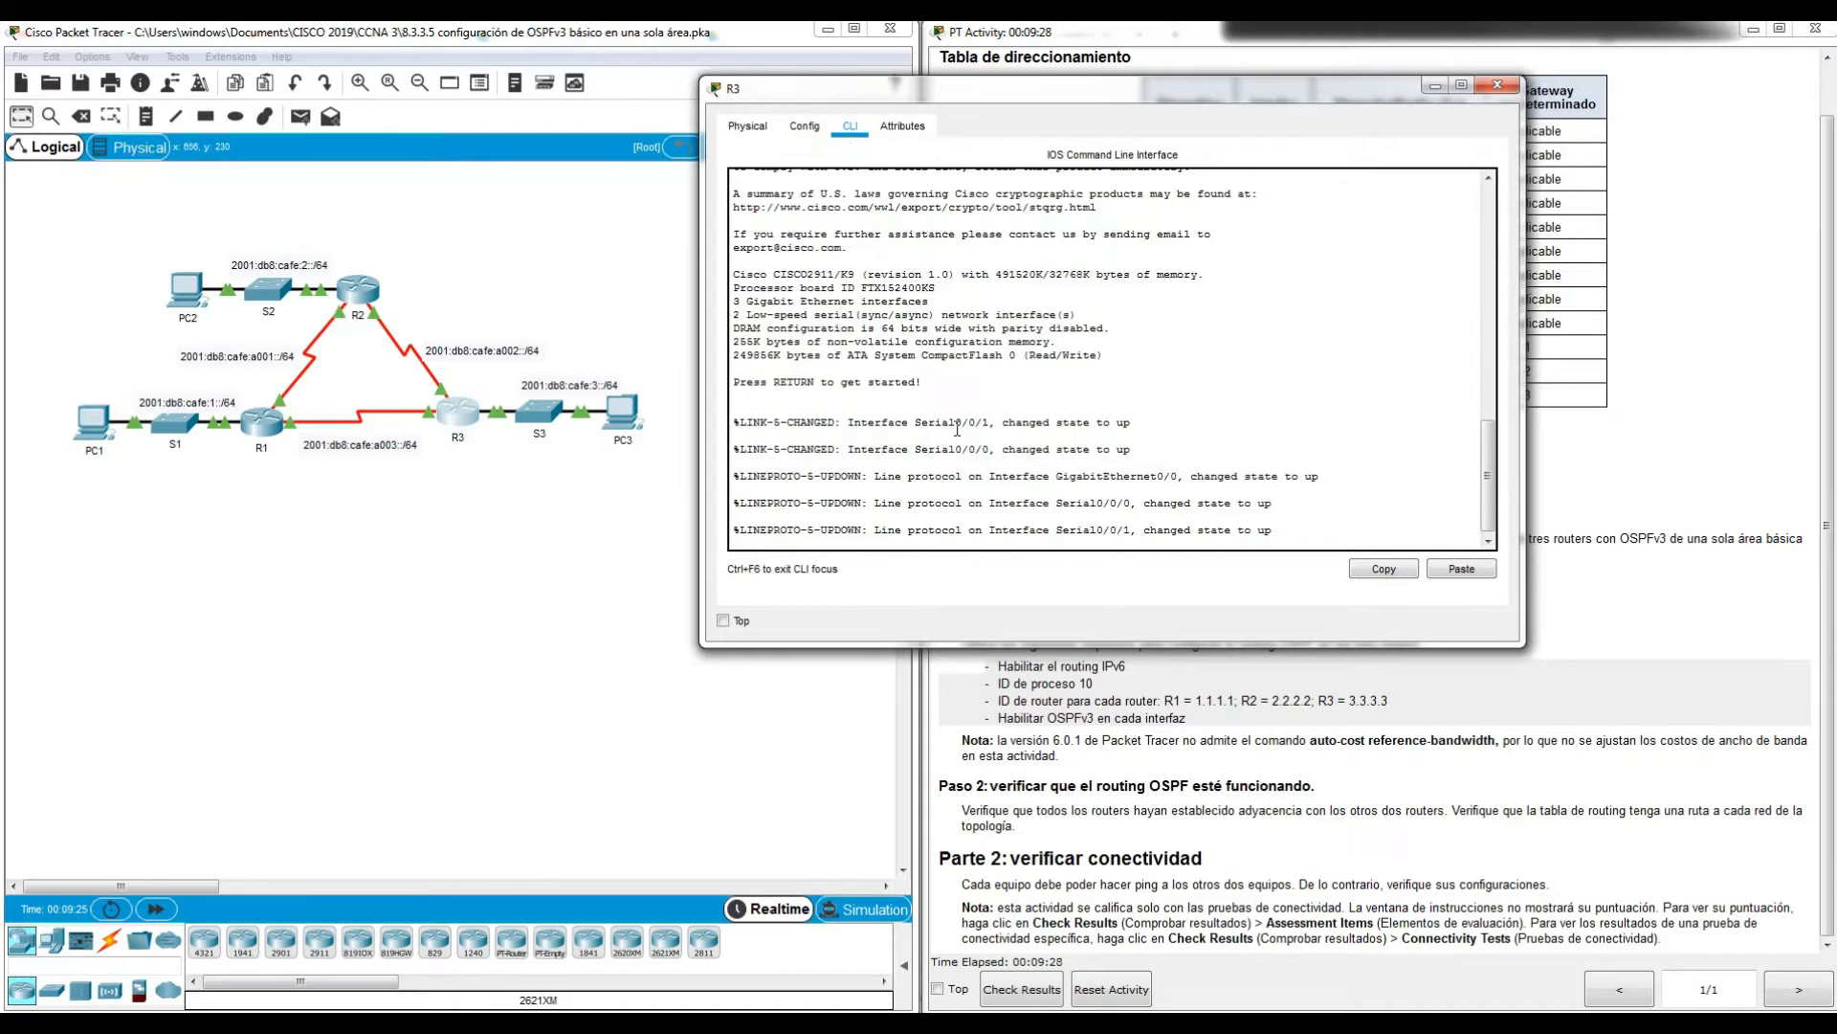
Step: Enter privileged EXEC mode on R3 and start global configuration with configure terminal
{"action": "key", "text": "Return"}
{"action": "type", "text": "ena"}
{"action": "key", "text": "Return"}
{"action": "type", "text": "co"}
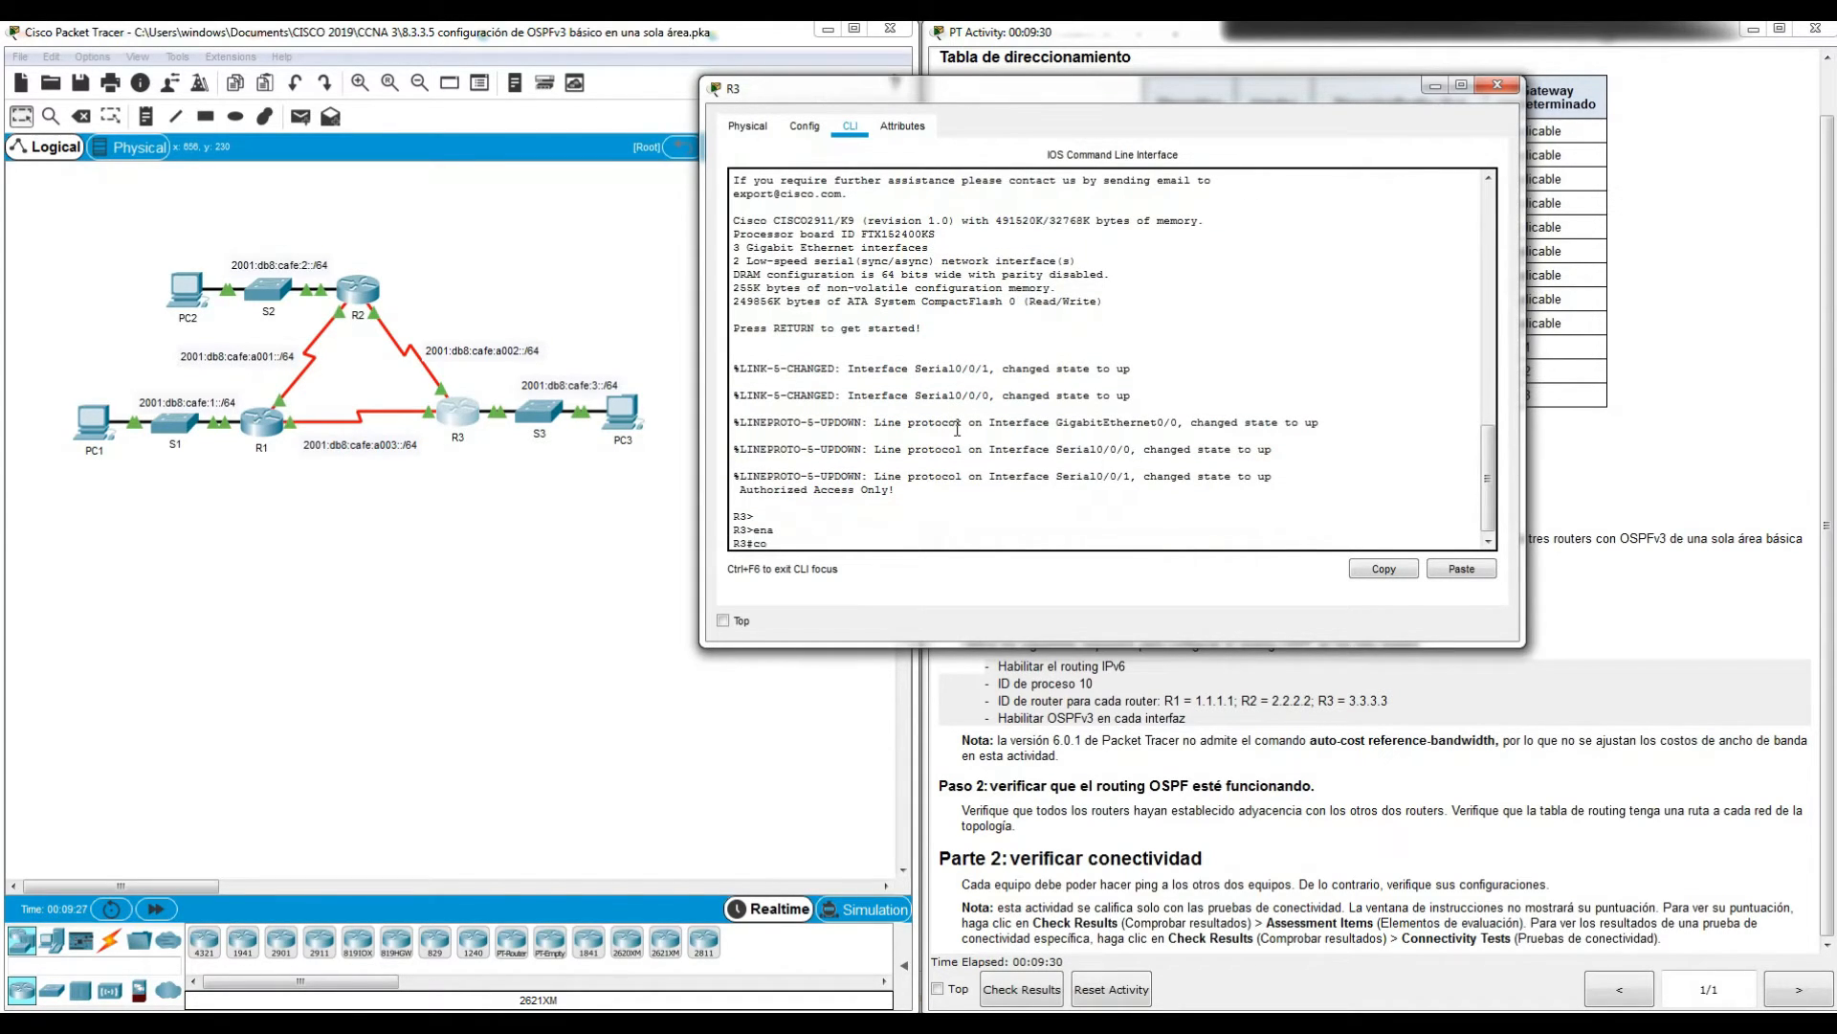
{"action": "type", "text": "nfigure terminal"}
{"action": "key", "text": "Return"}
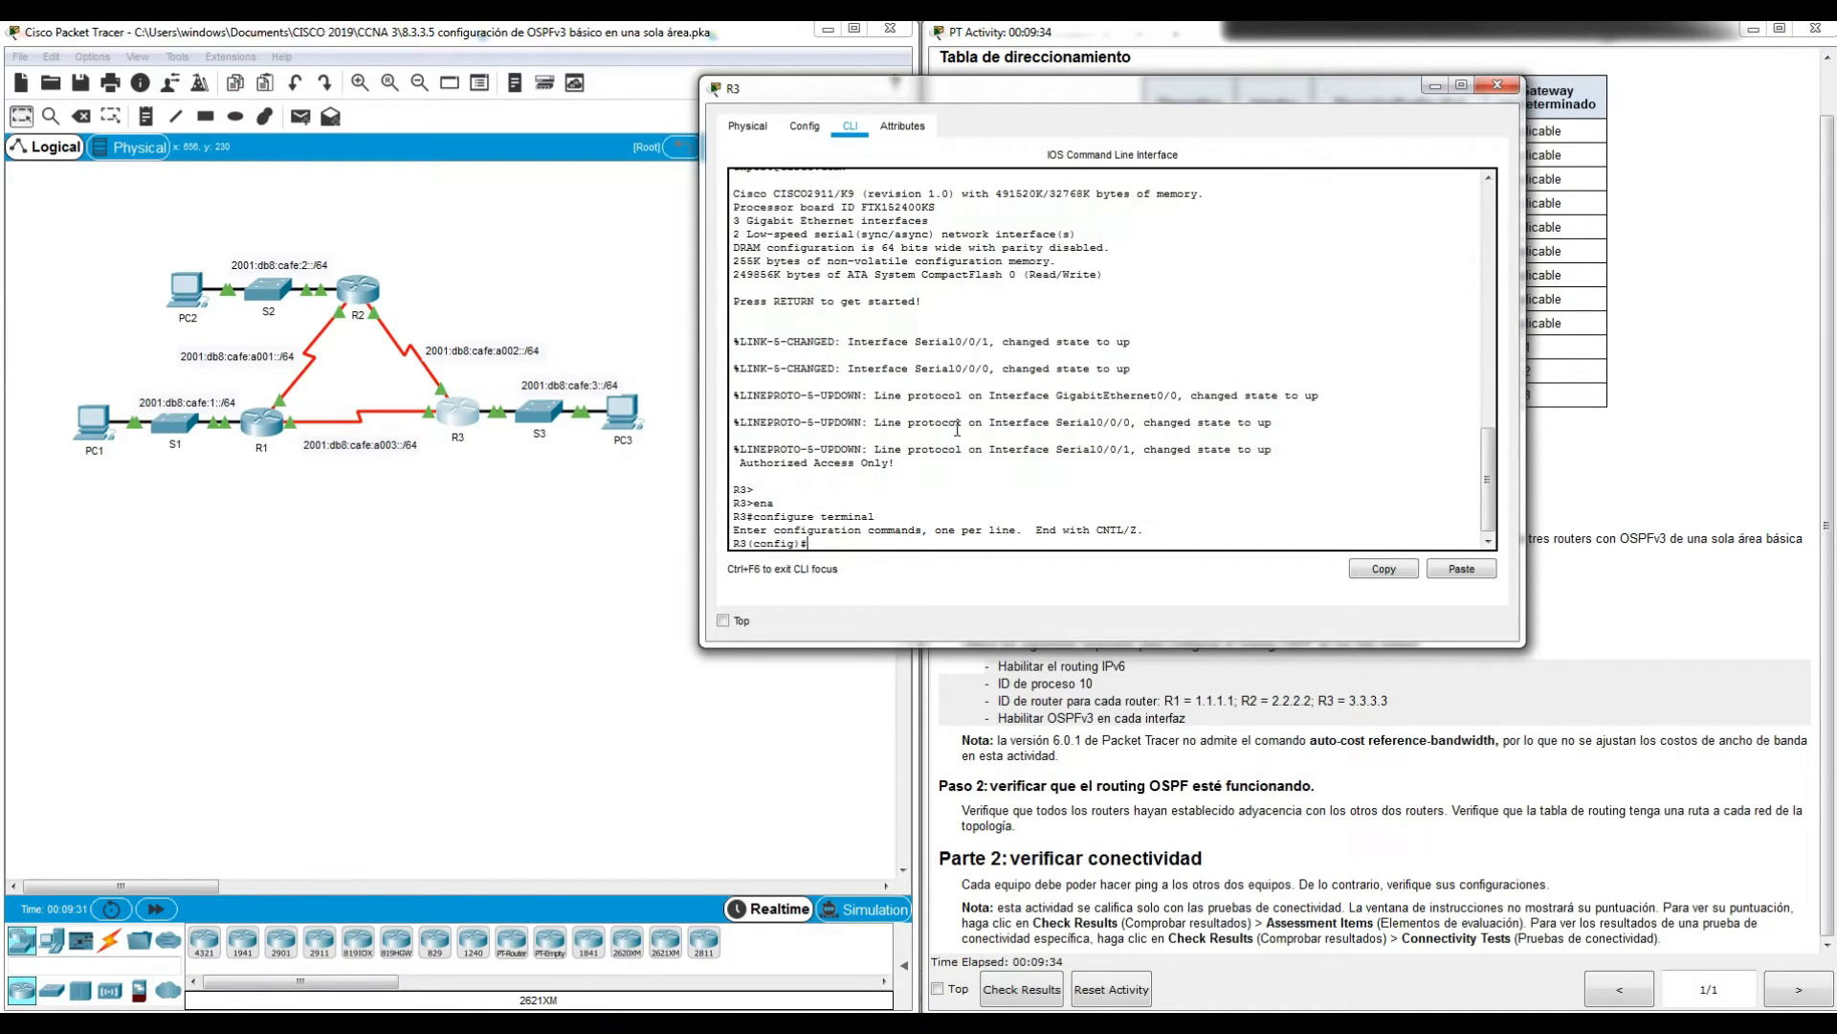
Step: Enable IPv6 routing on R3 with ipv6 unicast-routing
{"action": "type", "text": "ipv6 uni"}
{"action": "key", "text": "Tab"}
{"action": "key", "text": "Return"}
{"action": "key", "text": "Return"}
{"action": "key", "text": "Return"}
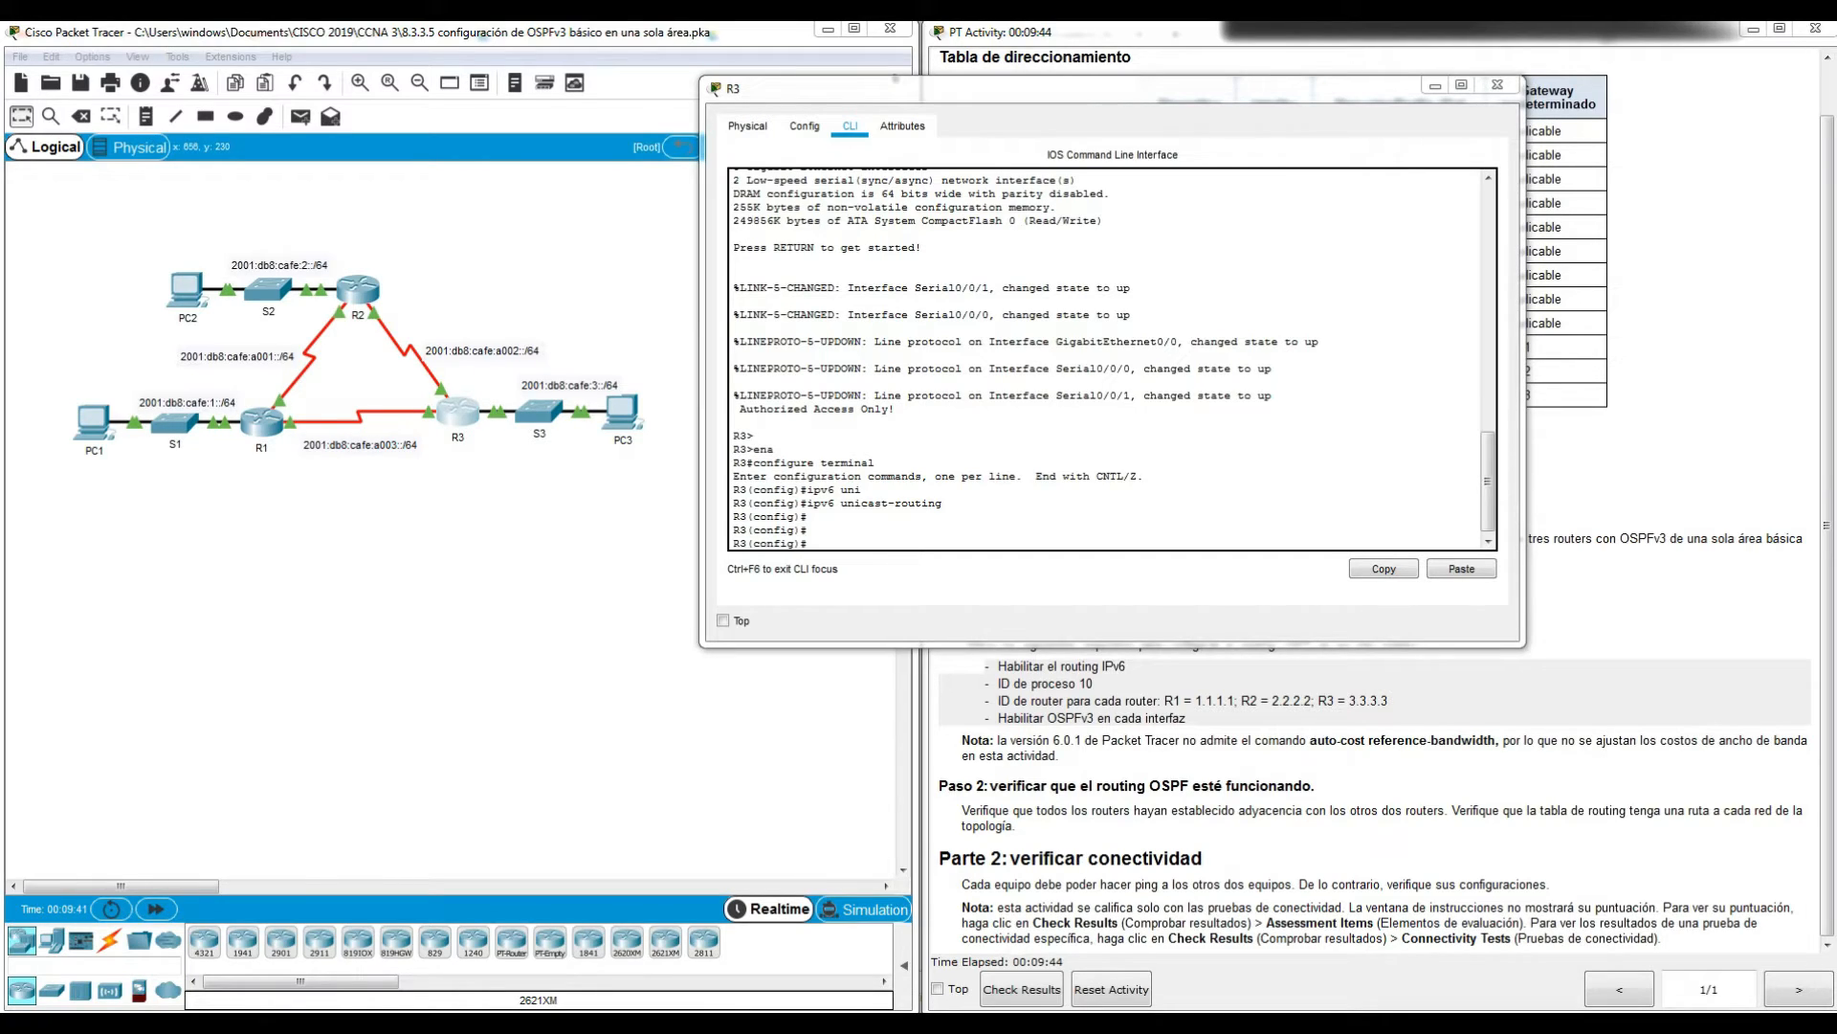
{"action": "left_click", "coordinate": [961, 544]}
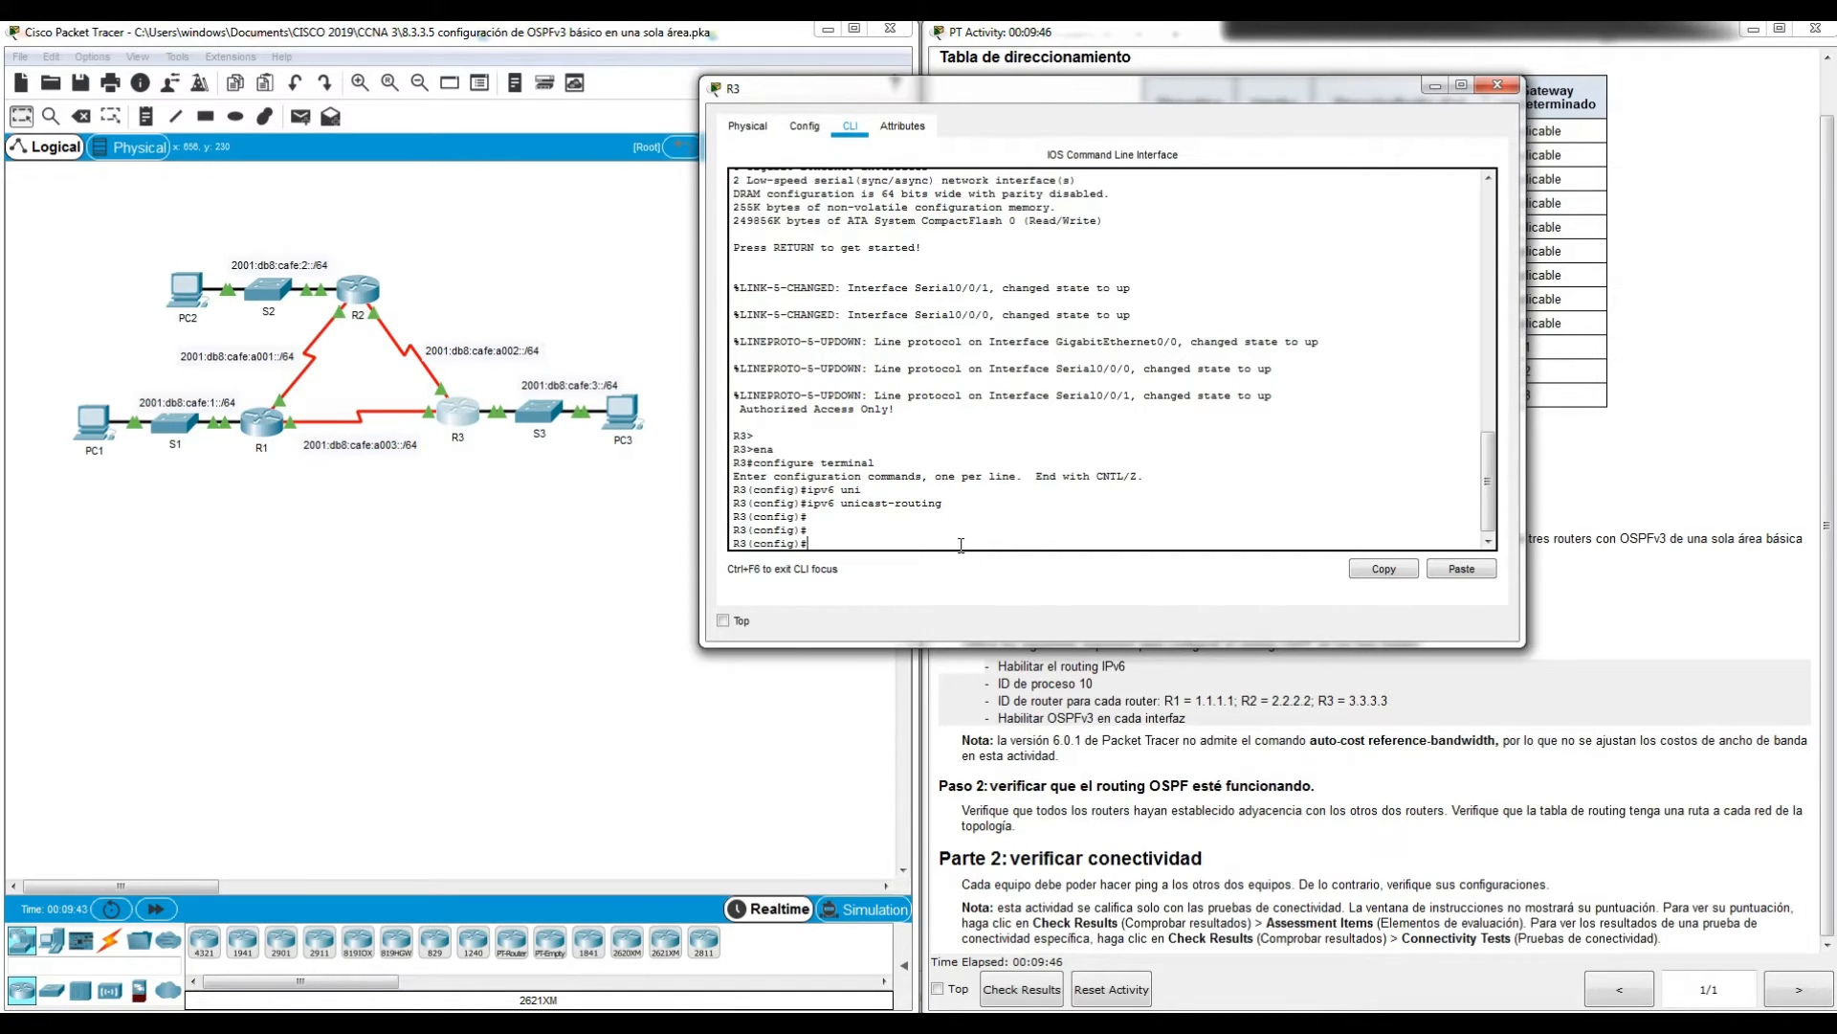
Step: Create OSPFv3 routing process 10 on R3 with ipv6 router ospf 10
{"action": "type", "text": "ipv6 rou"}
{"action": "key", "text": "Tab"}
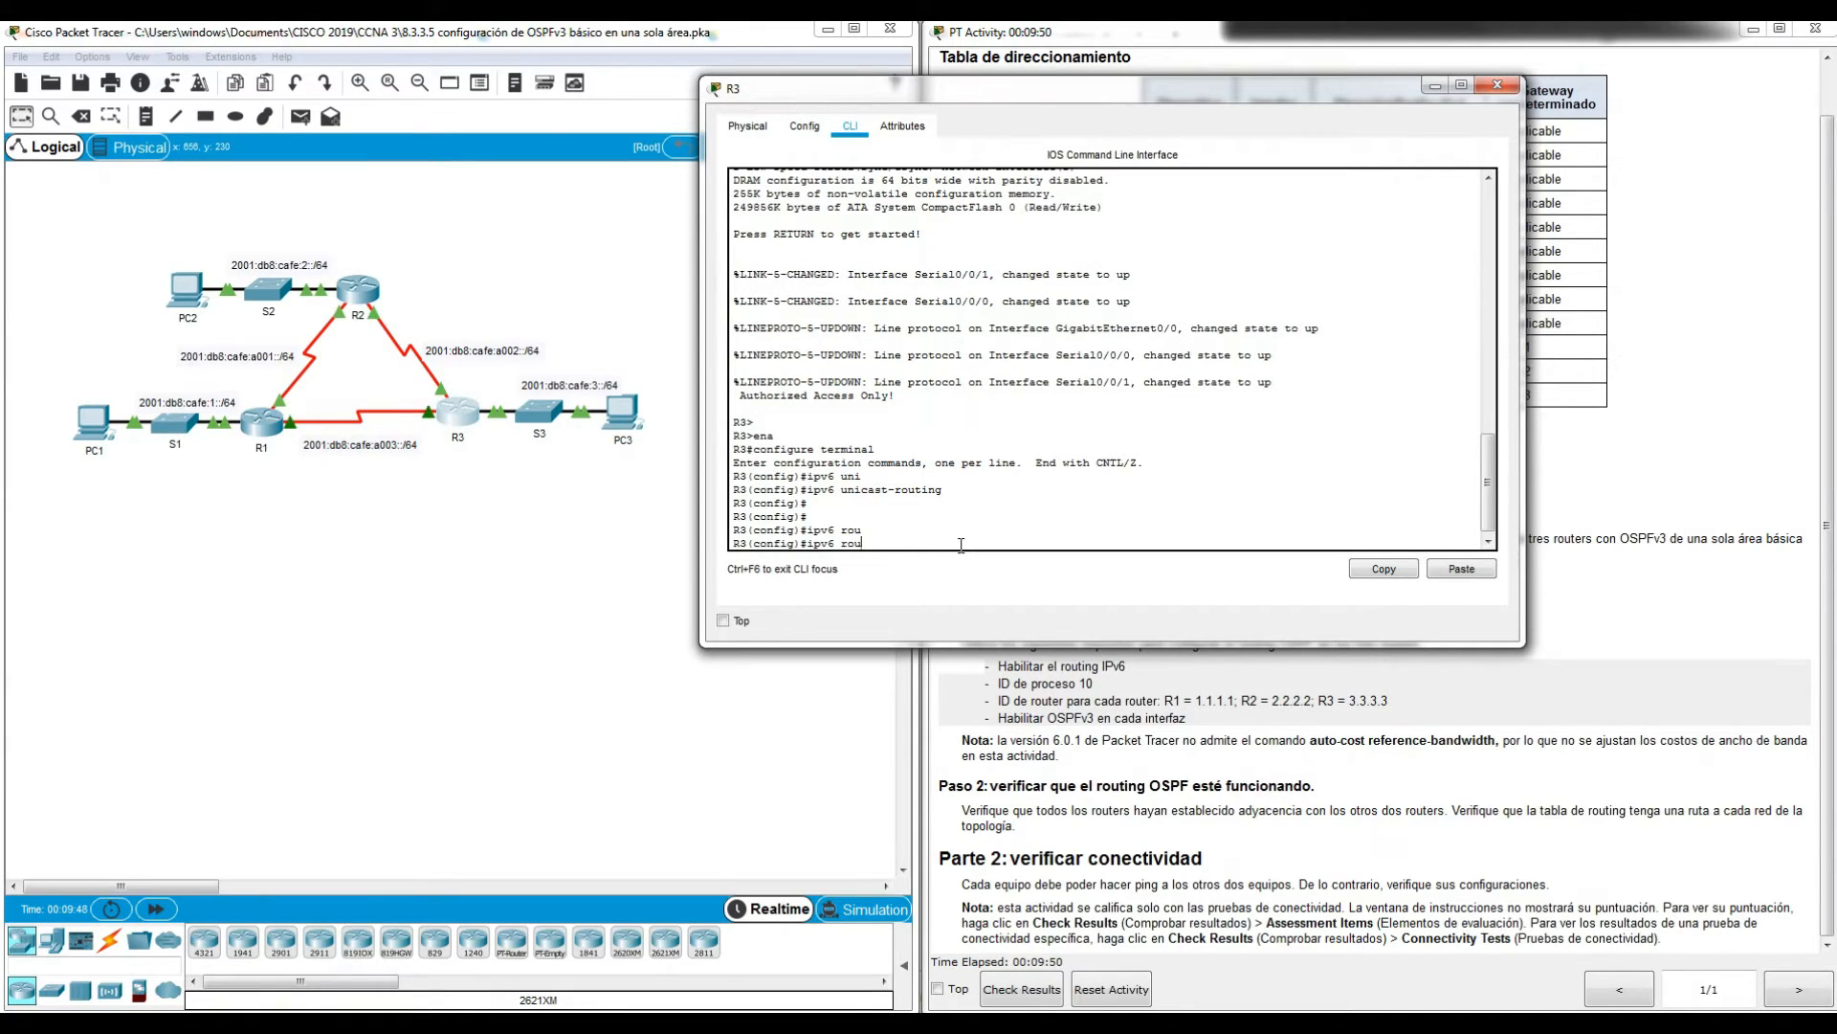
{"action": "type", "text": "os"}
{"action": "key", "text": "Tab"}
{"action": "type", "text": "10"}
{"action": "key", "text": "Return"}
{"action": "key", "text": "Return"}
Step: Set the OSPFv3 router ID of R3 to 3.3.3.3 and return to global configuration mode
{"action": "type", "text": "router-"}
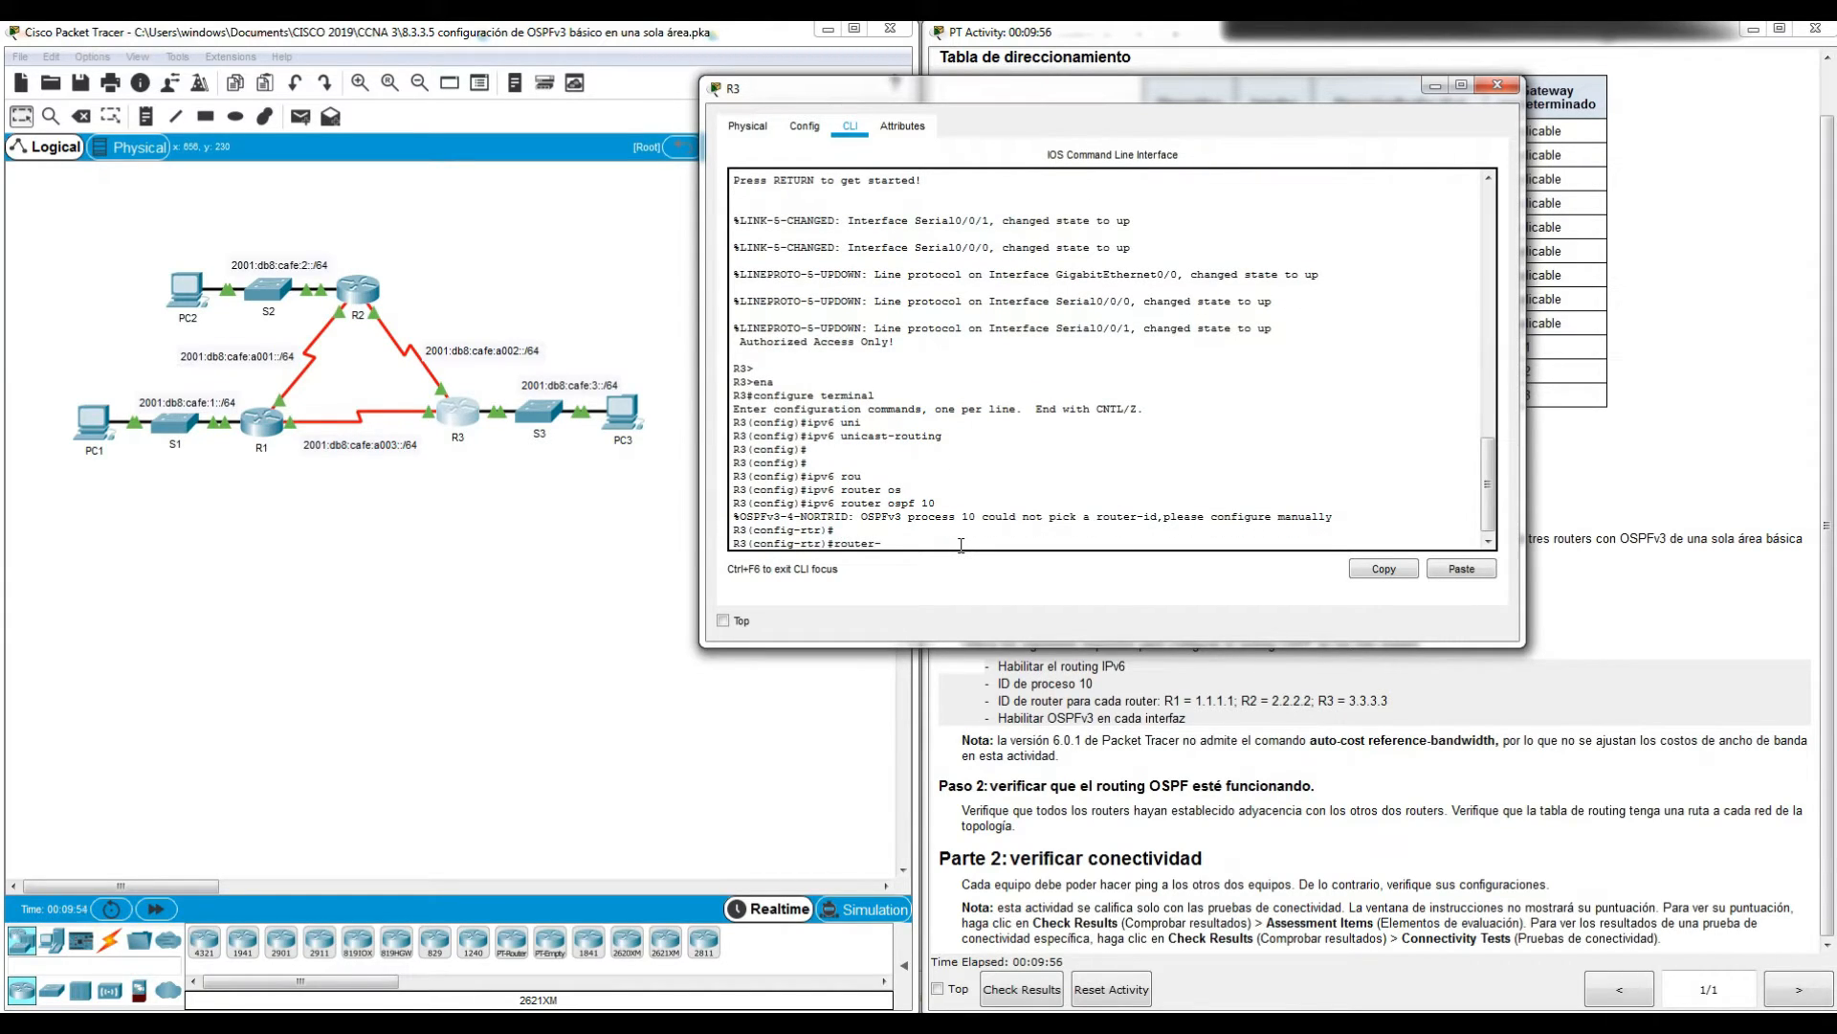
{"action": "type", "text": "id 3.3."}
{"action": "key", "text": "Return"}
{"action": "key", "text": "Return"}
{"action": "type", "text": "e"}
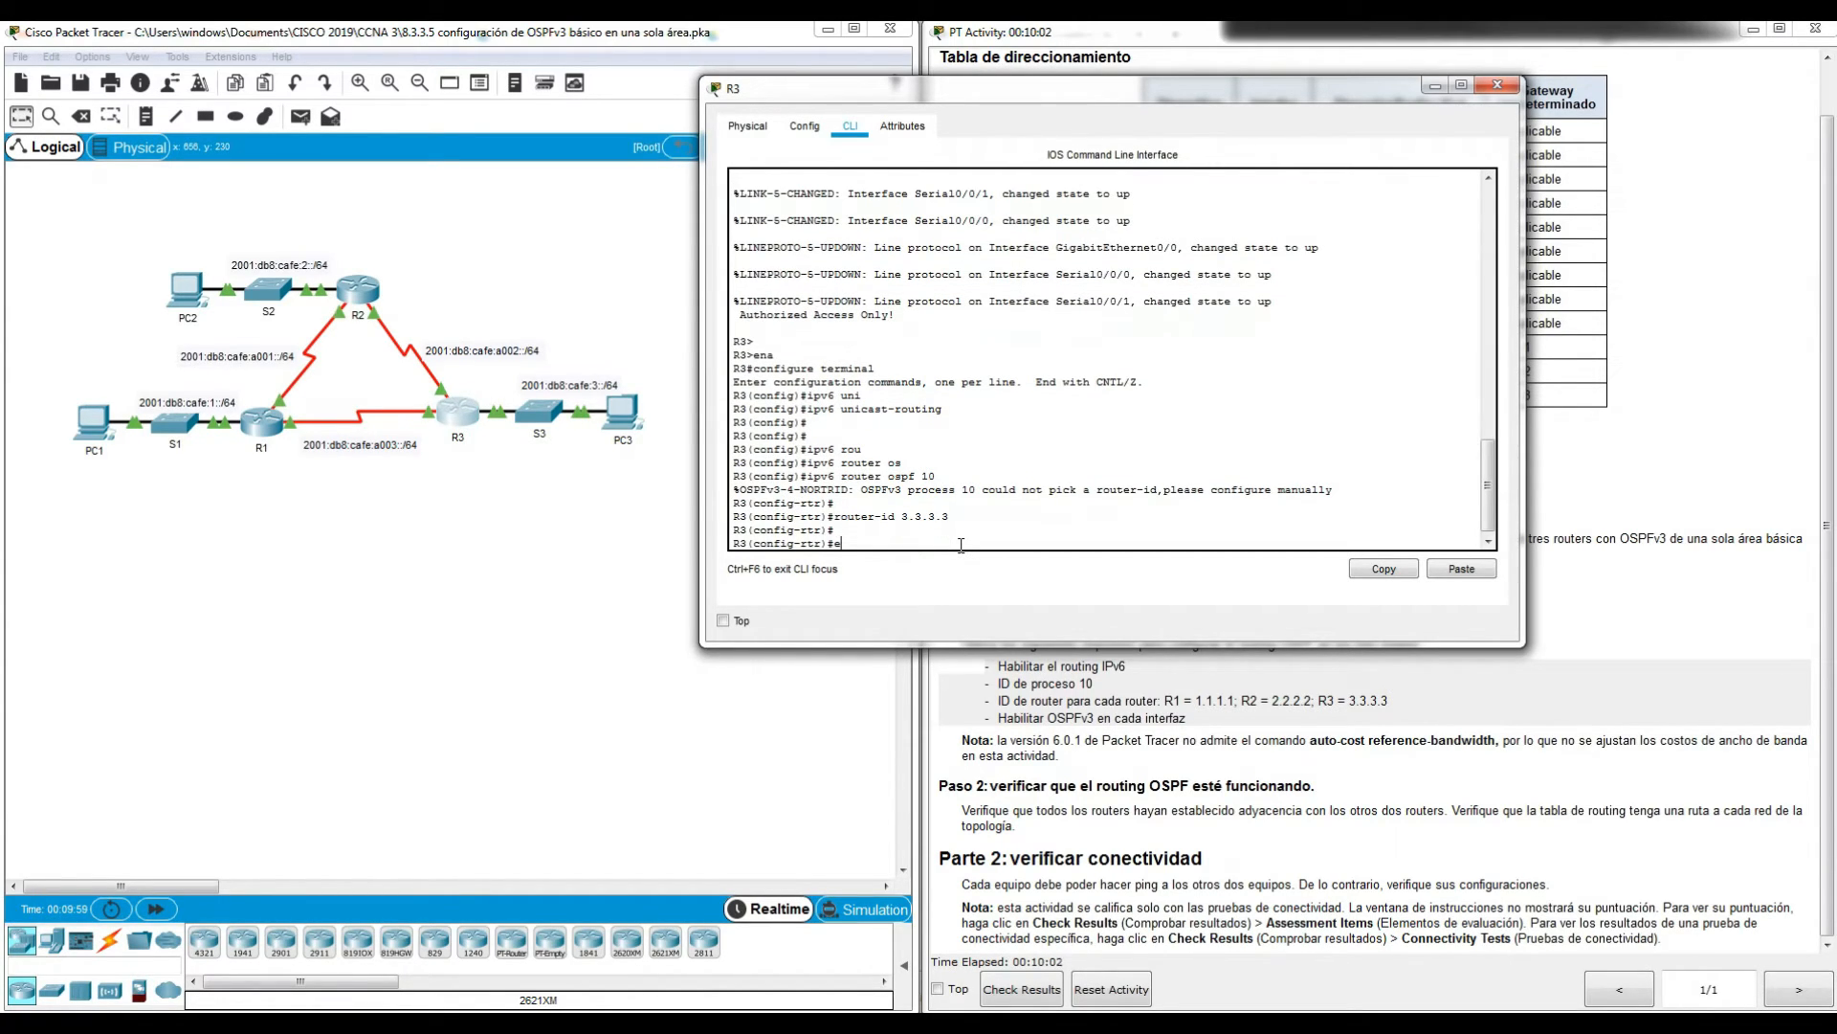
{"action": "type", "text": "xit"}
{"action": "key", "text": "Return"}
{"action": "key", "text": "Return"}
{"action": "key", "text": "Return"}
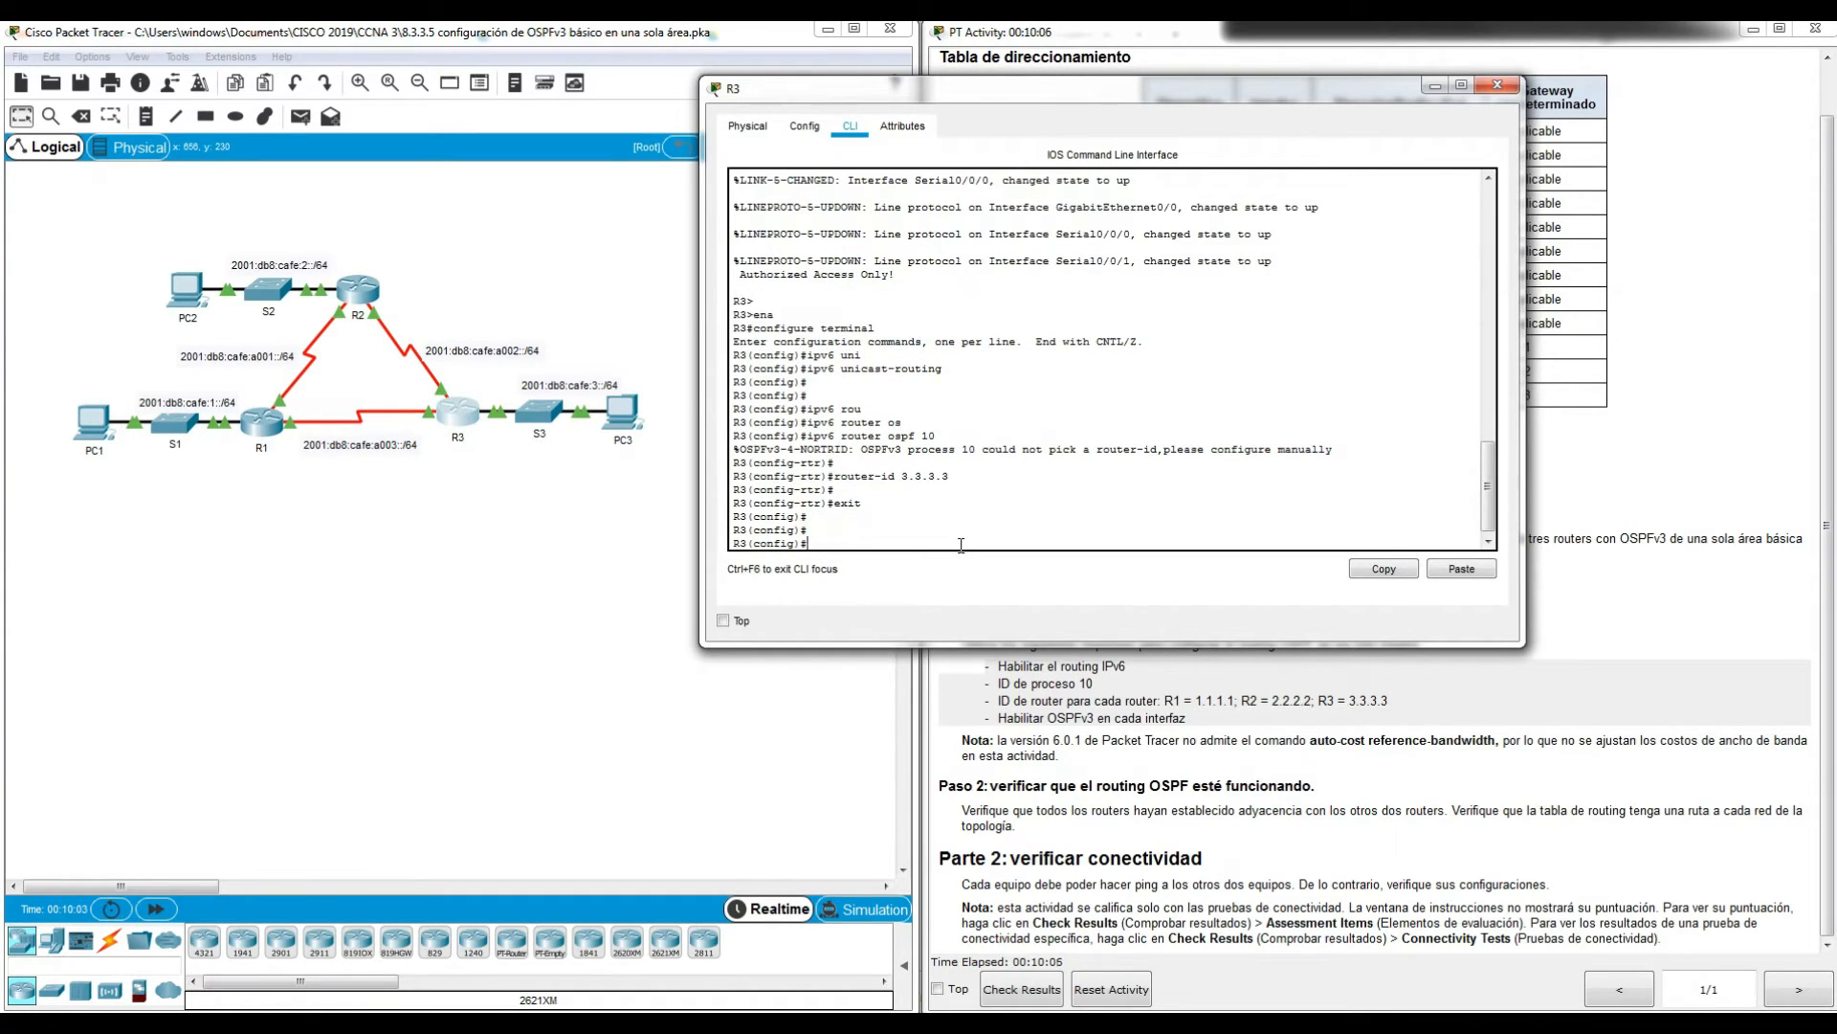
Step: Enable OSPFv3 process 10 in area 0 on R3's interface gi0/0
{"action": "type", "text": "interface gi0/0"}
{"action": "key", "text": "Return"}
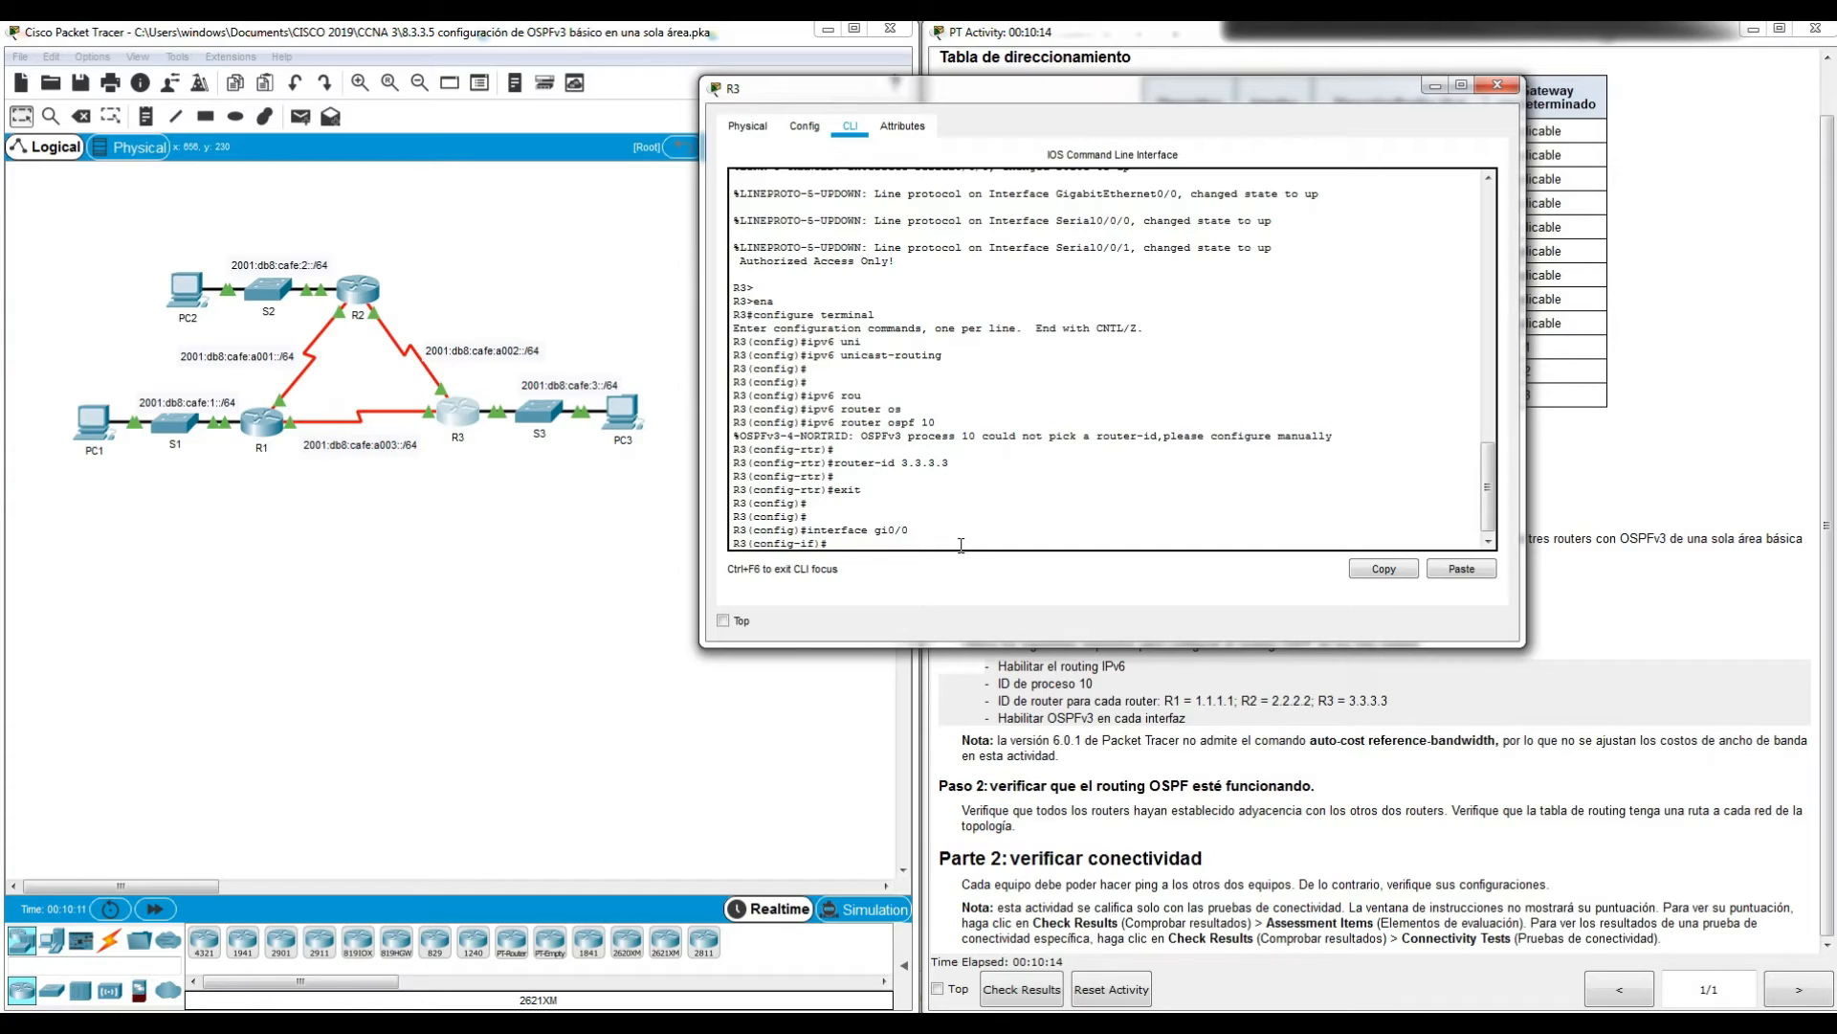
{"action": "type", "text": "ipv6 os"}
{"action": "key", "text": "Tab"}
{"action": "type", "text": "10 area 0"}
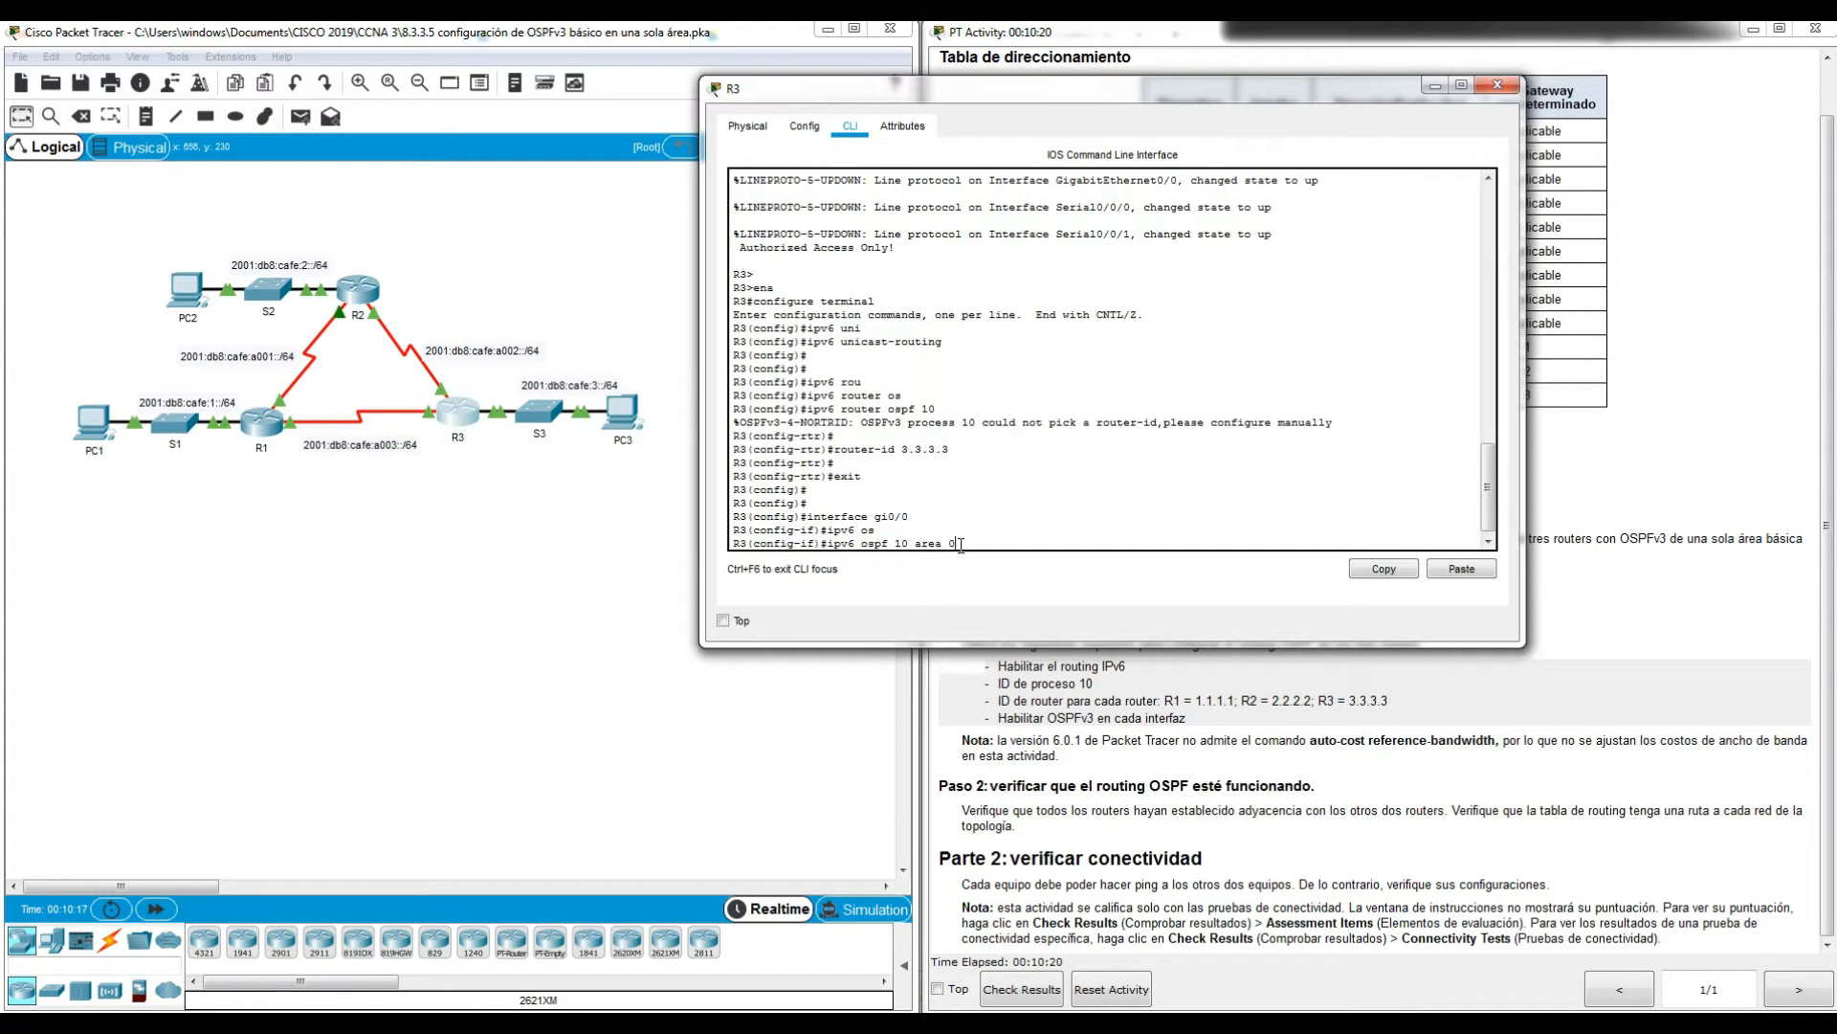
{"action": "key", "text": "Return"}
Step: Enable OSPFv3 process 10 in area 0 on R3's interface serial0/0/0
{"action": "type", "text": "interface "}
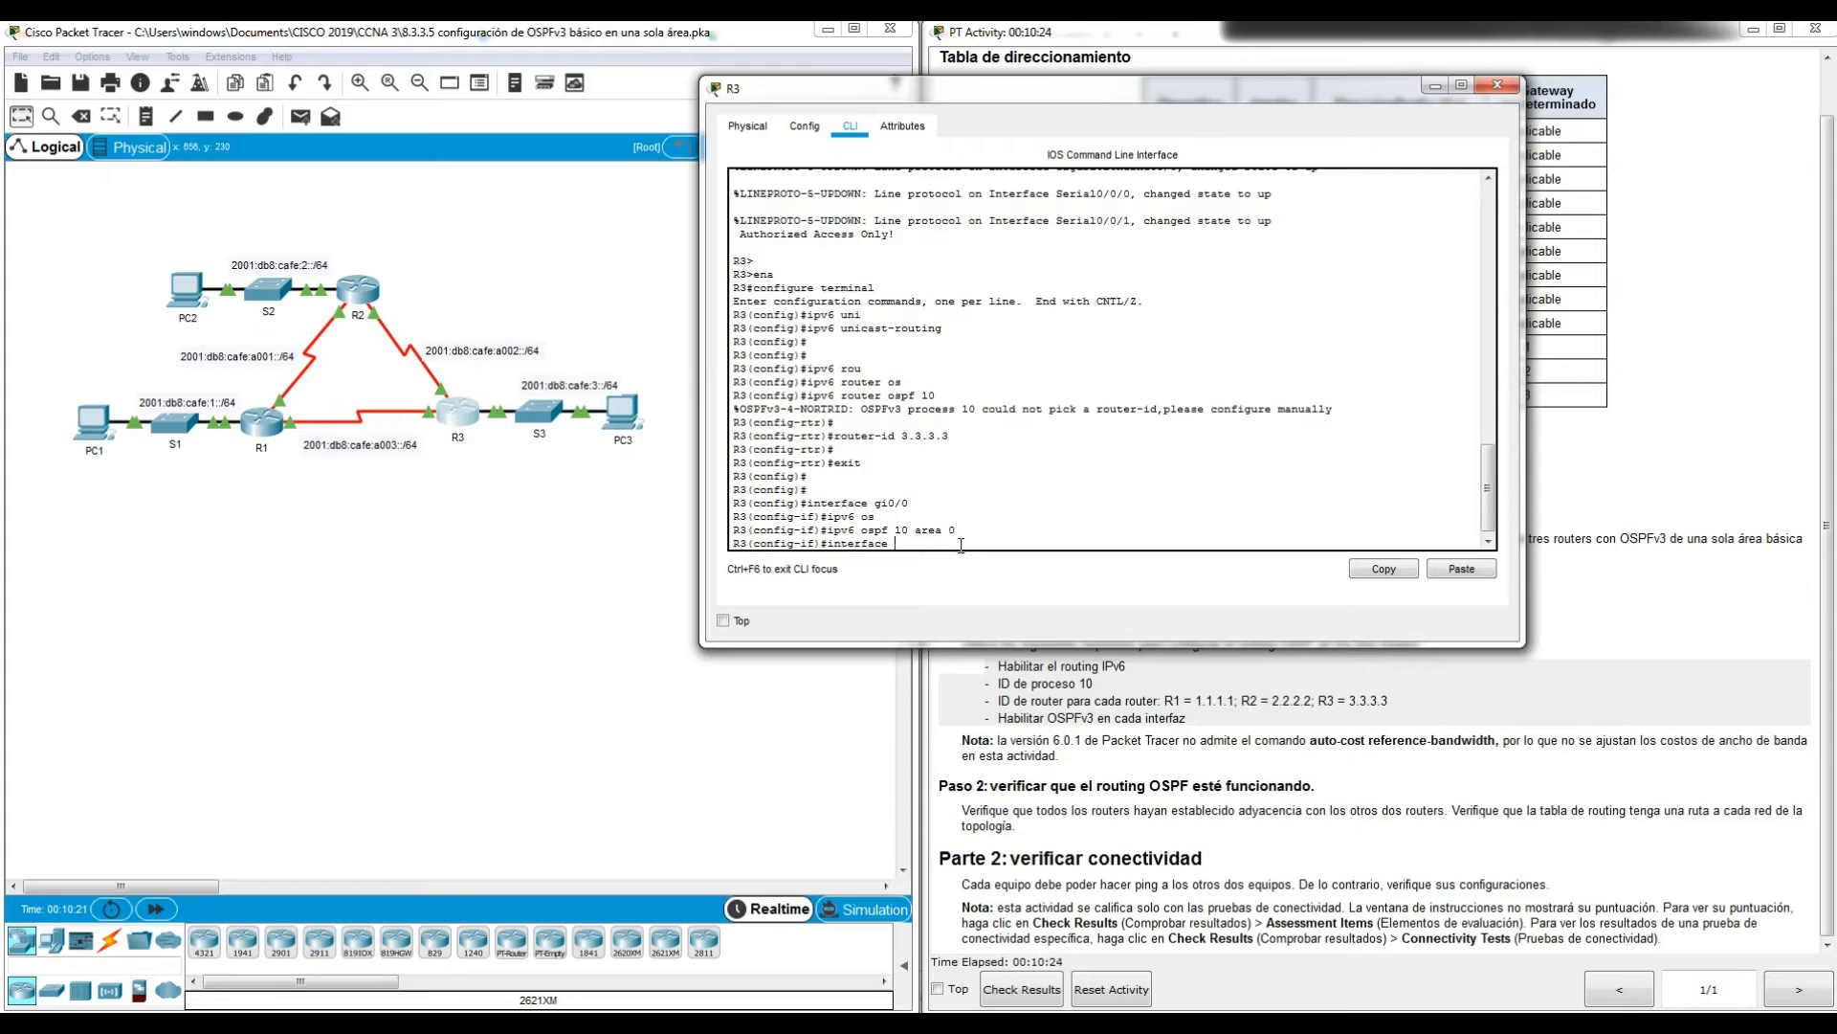
{"action": "type", "text": "serial"}
{"action": "type", "text": "0/0/0"}
{"action": "key", "text": "Return"}
{"action": "type", "text": "ipv6 ospf 10 area 0"}
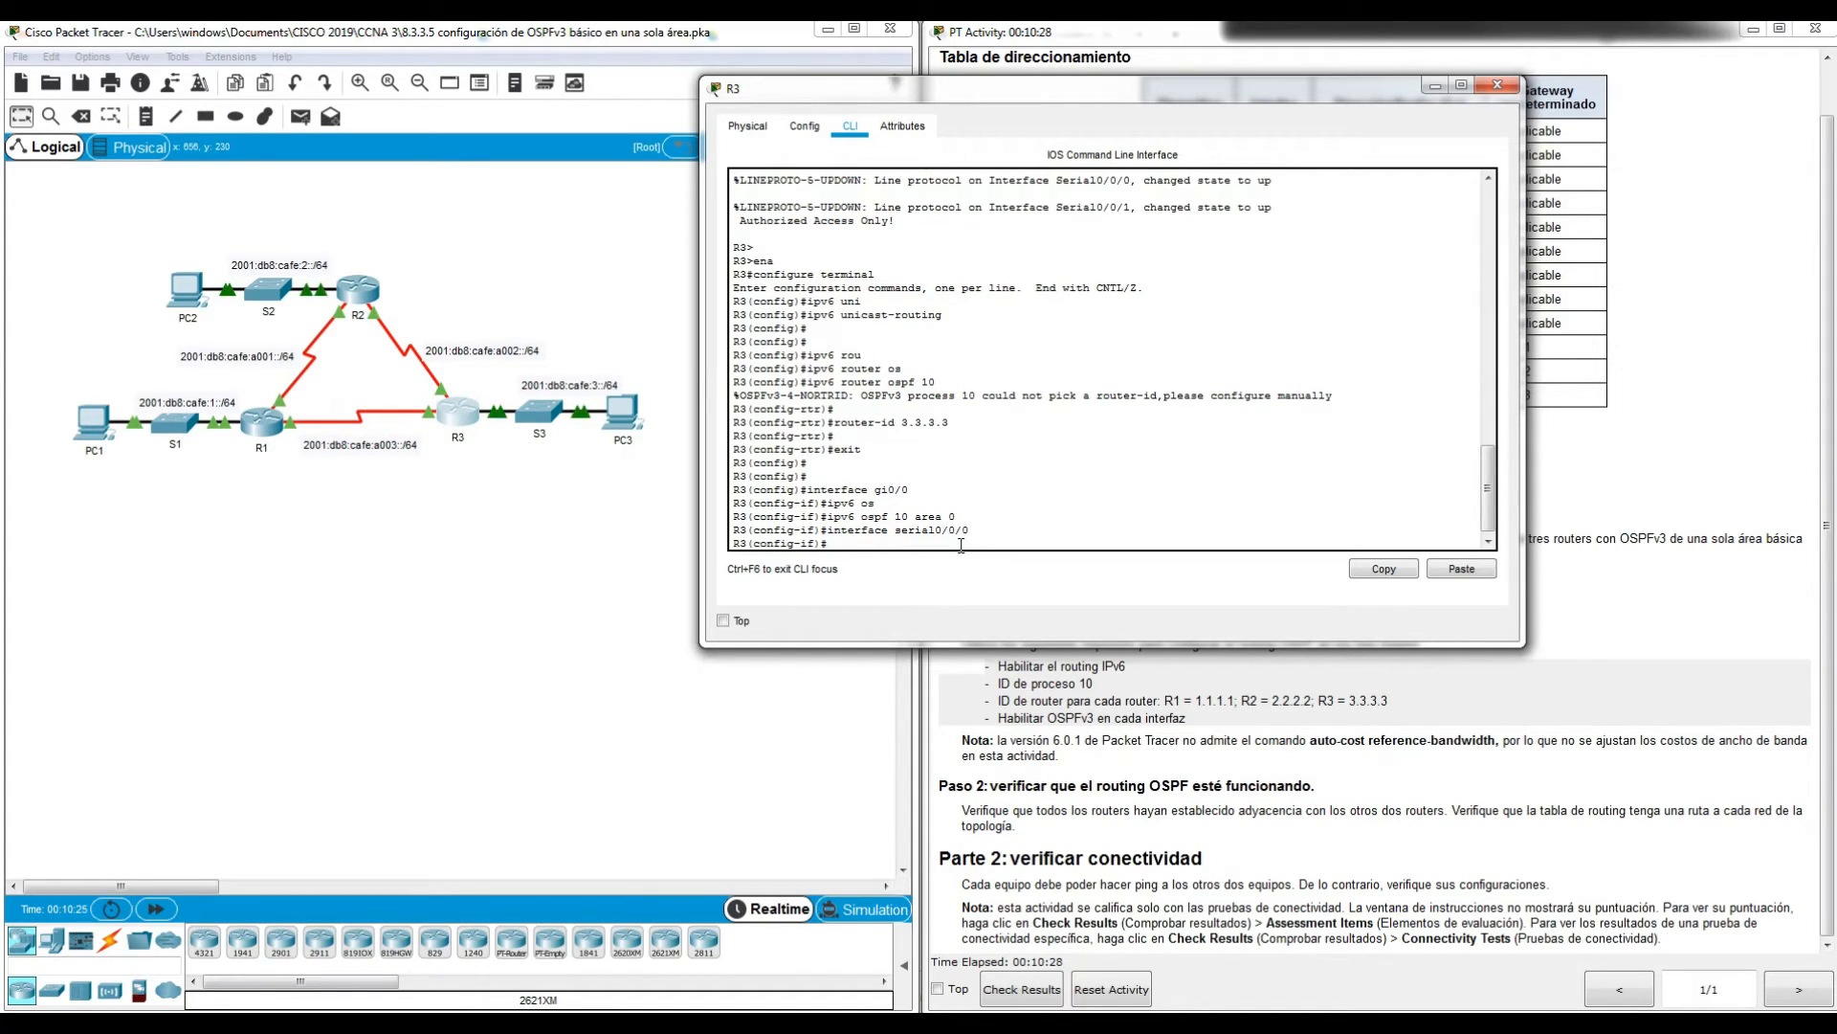
{"action": "key", "text": "Return"}
{"action": "key", "text": "Return"}
{"action": "key", "text": "Return"}
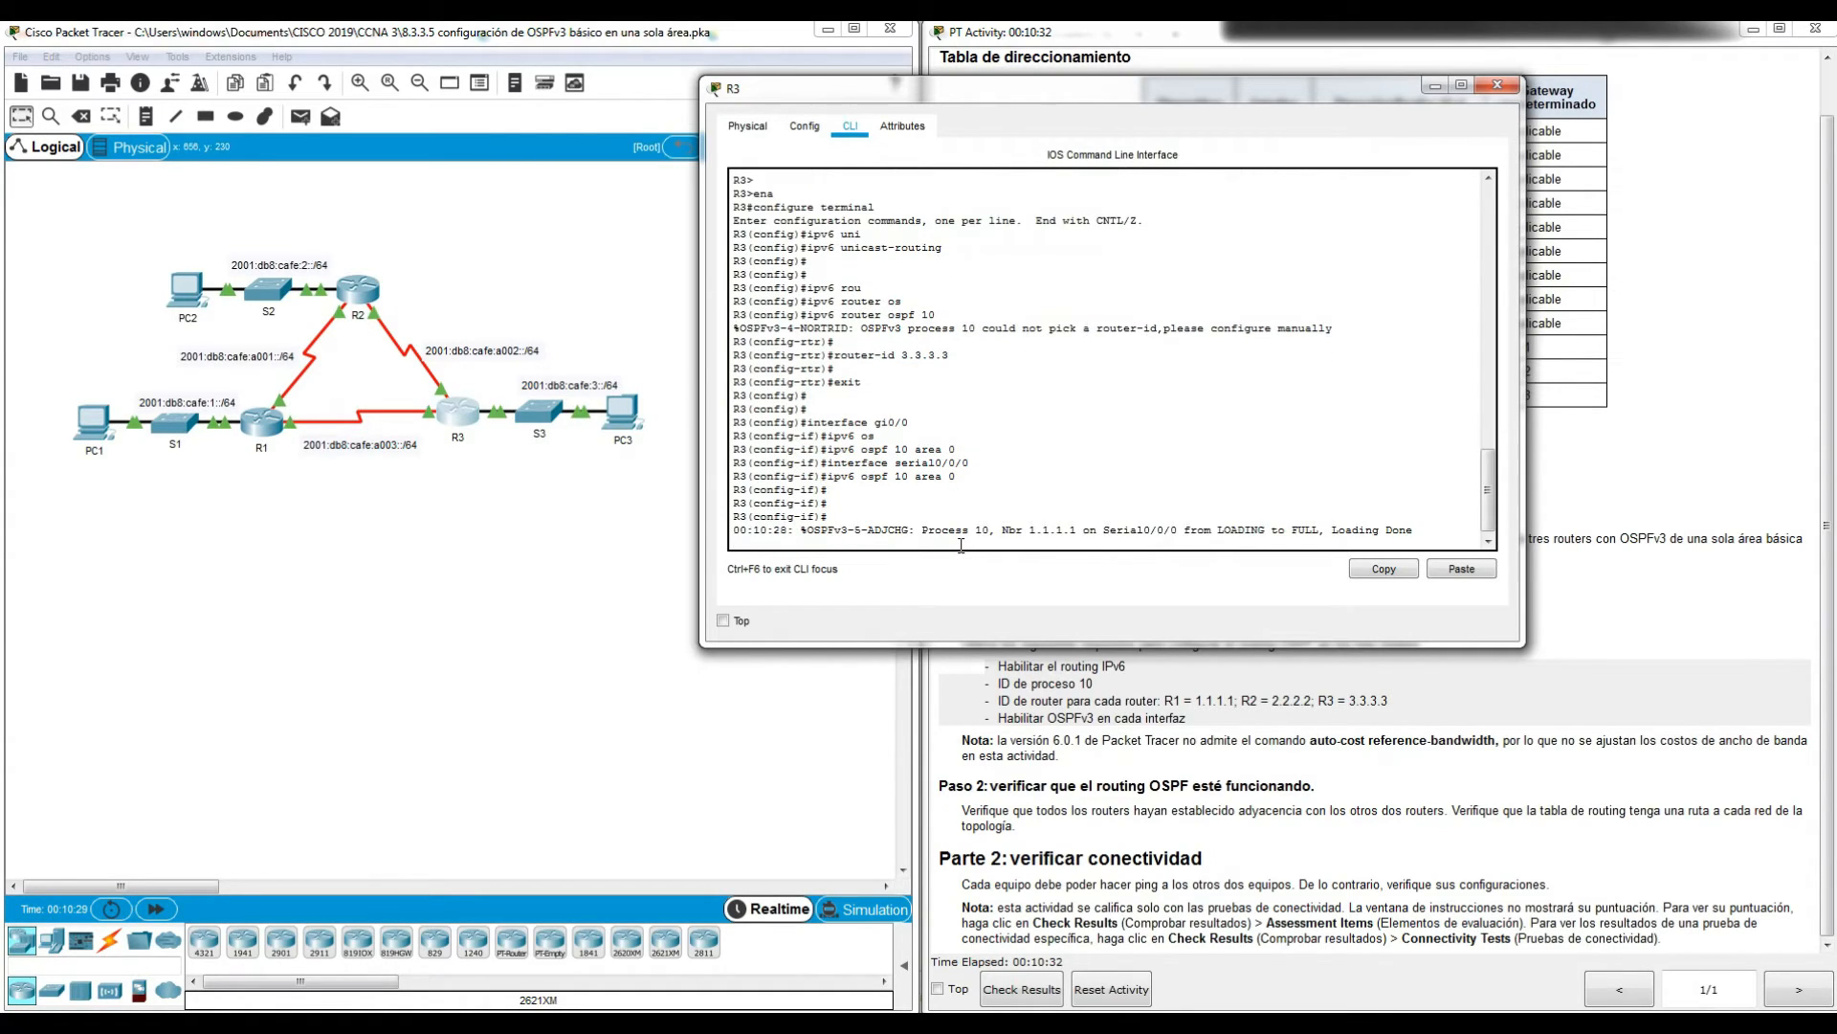
{"action": "key", "text": "Return"}
{"action": "key", "text": "Return"}
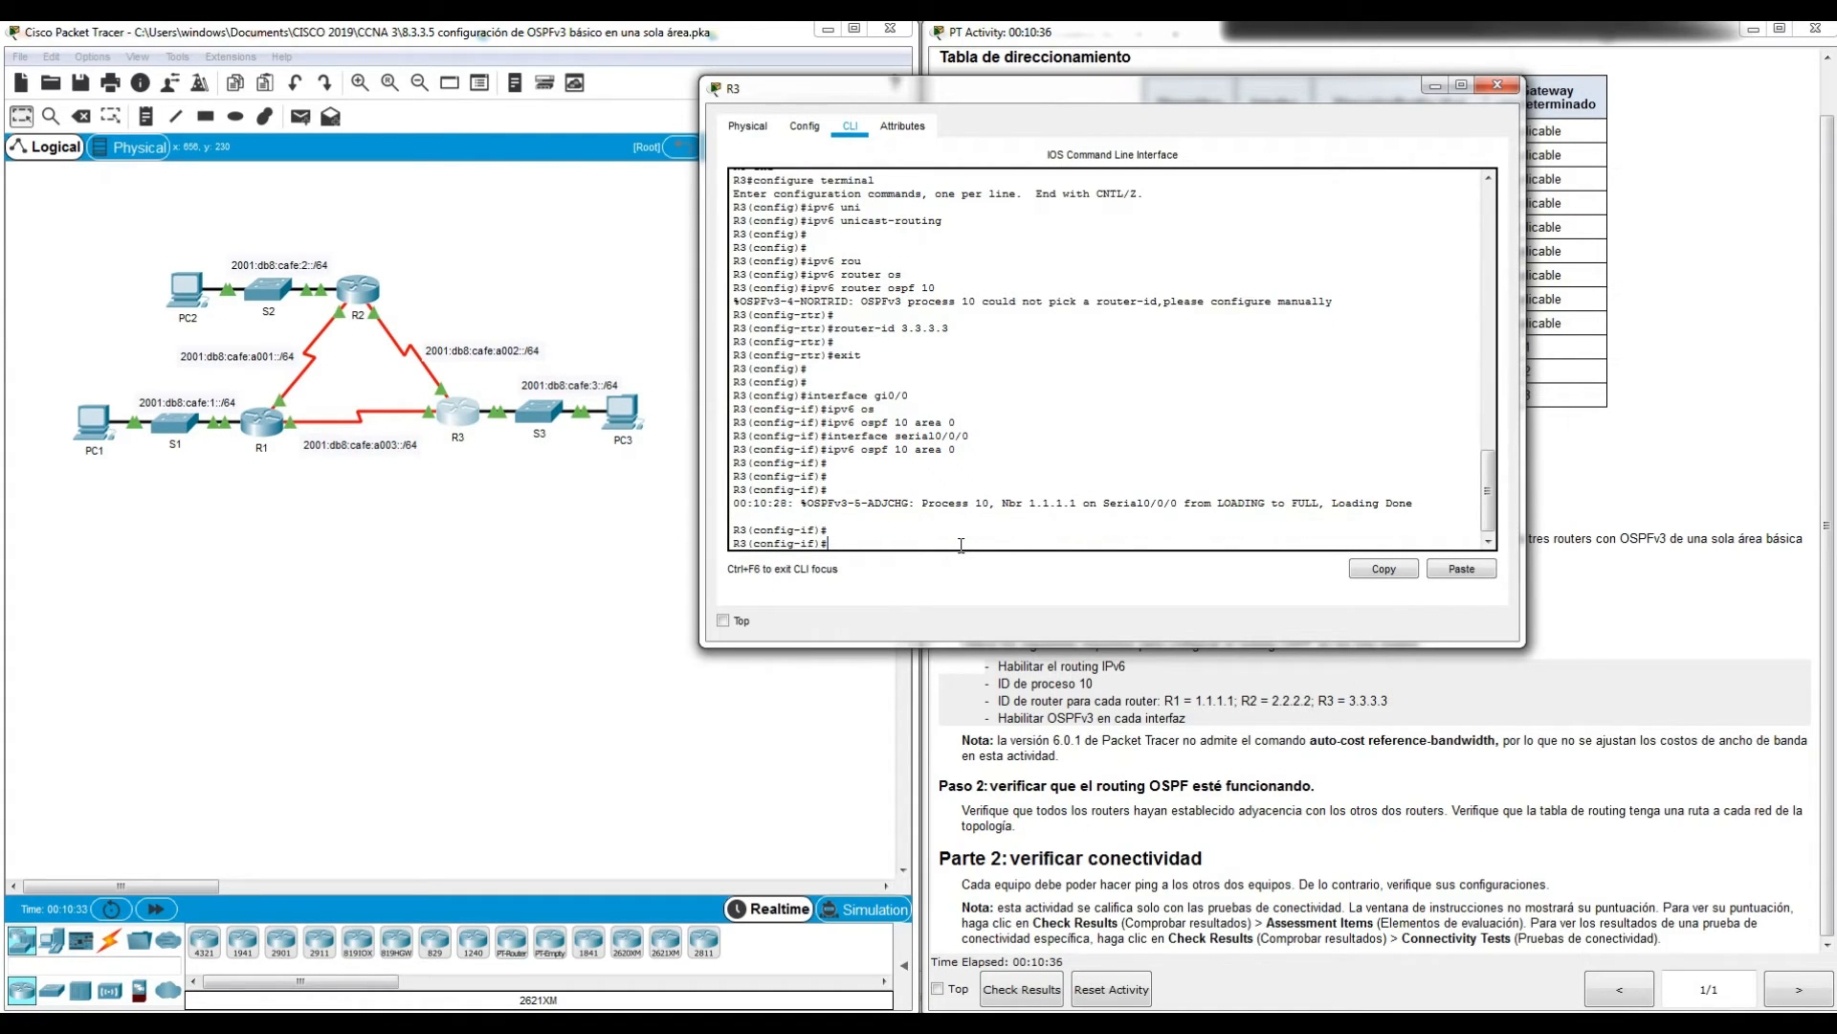
Step: Enable OSPFv3 process 10 in area 0 on R3's interface serial0/0/1
{"action": "type", "text": "interface serai"}
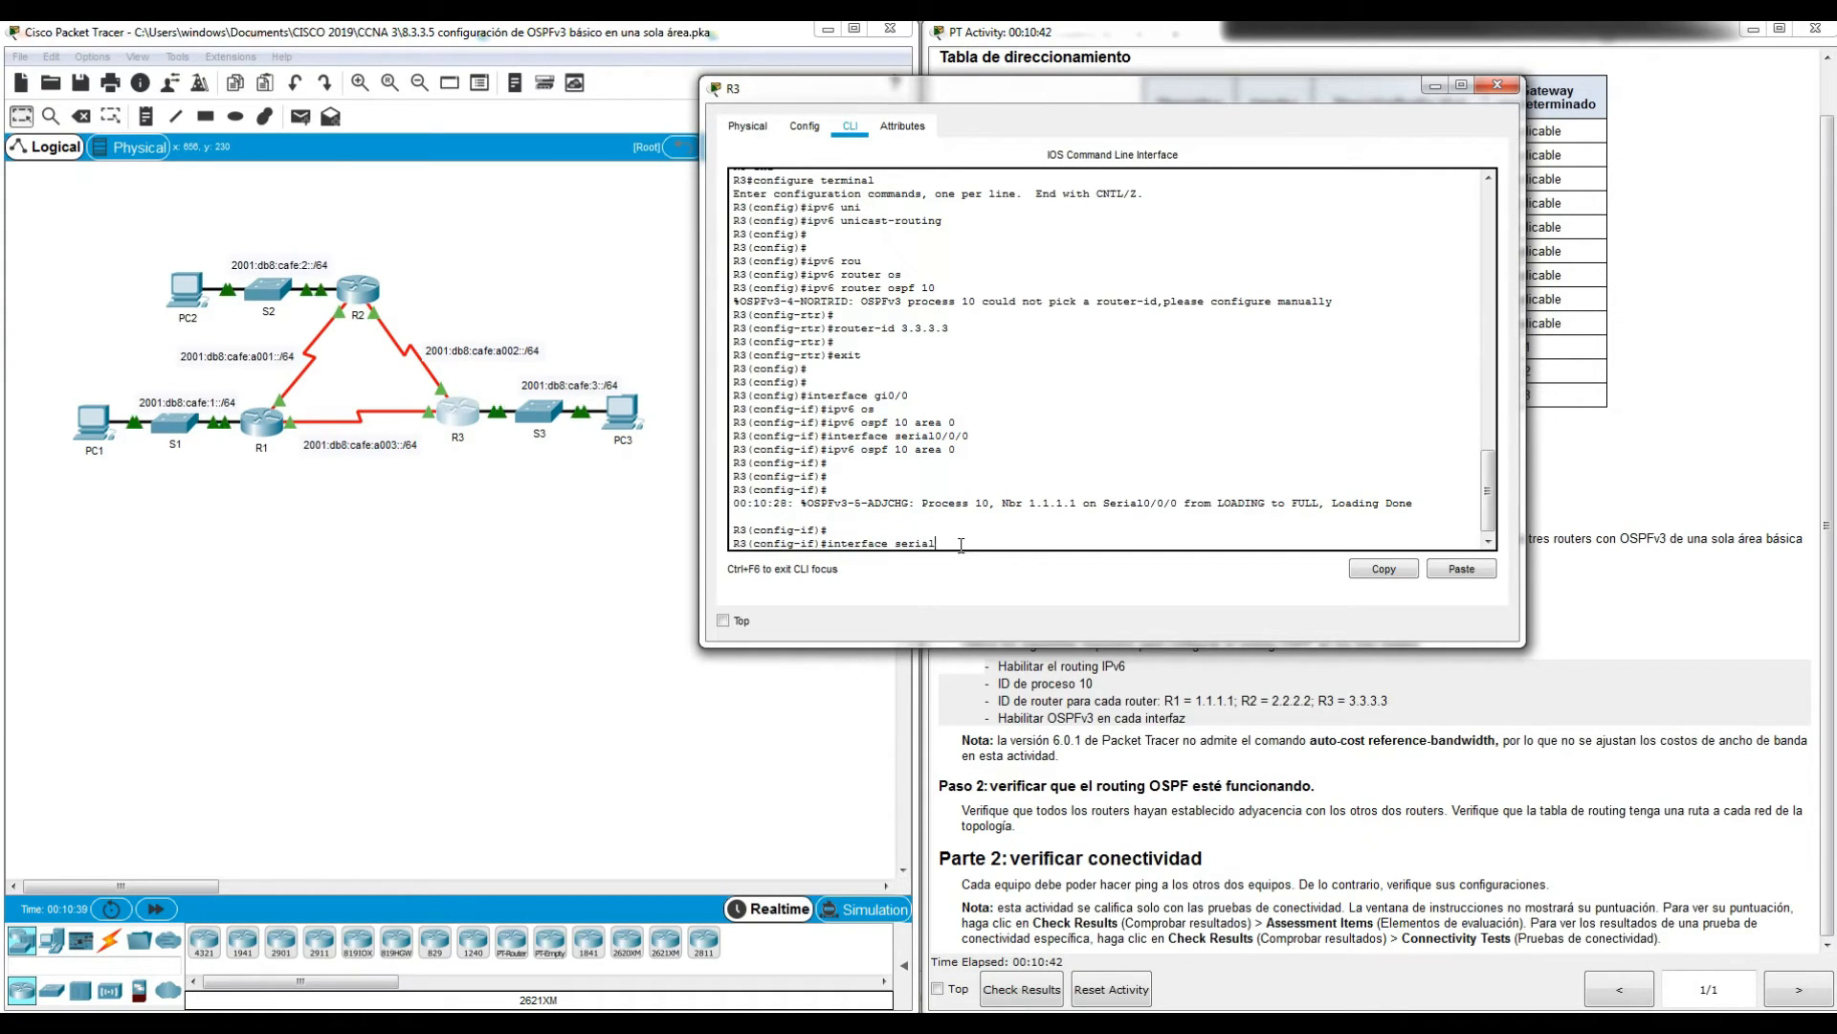
{"action": "key", "text": "BackSpace"}
{"action": "key", "text": "Return"}
{"action": "key", "text": "Up"}
{"action": "key", "text": "Up"}
{"action": "key", "text": "Return"}
{"action": "key", "text": "Return"}
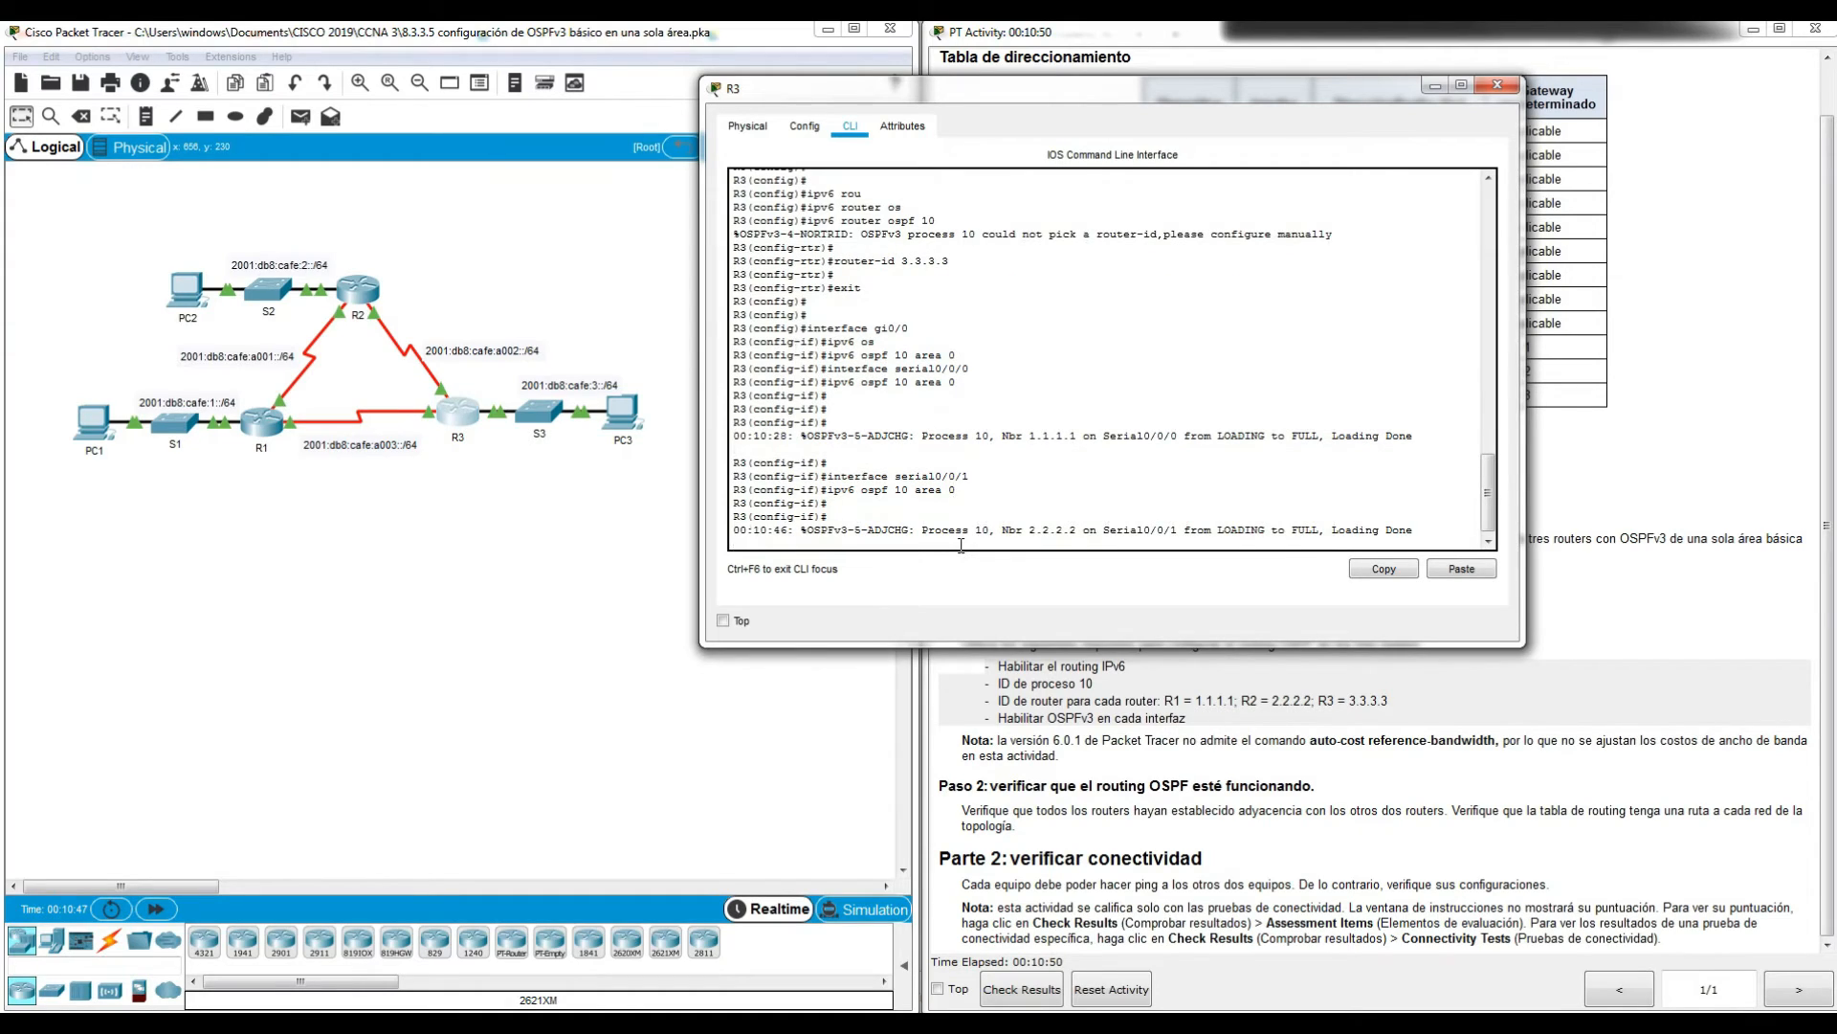
{"action": "left_click_drag", "start_coordinate": [1077, 529], "coordinate": [996, 529]}
{"action": "key", "text": "Return"}
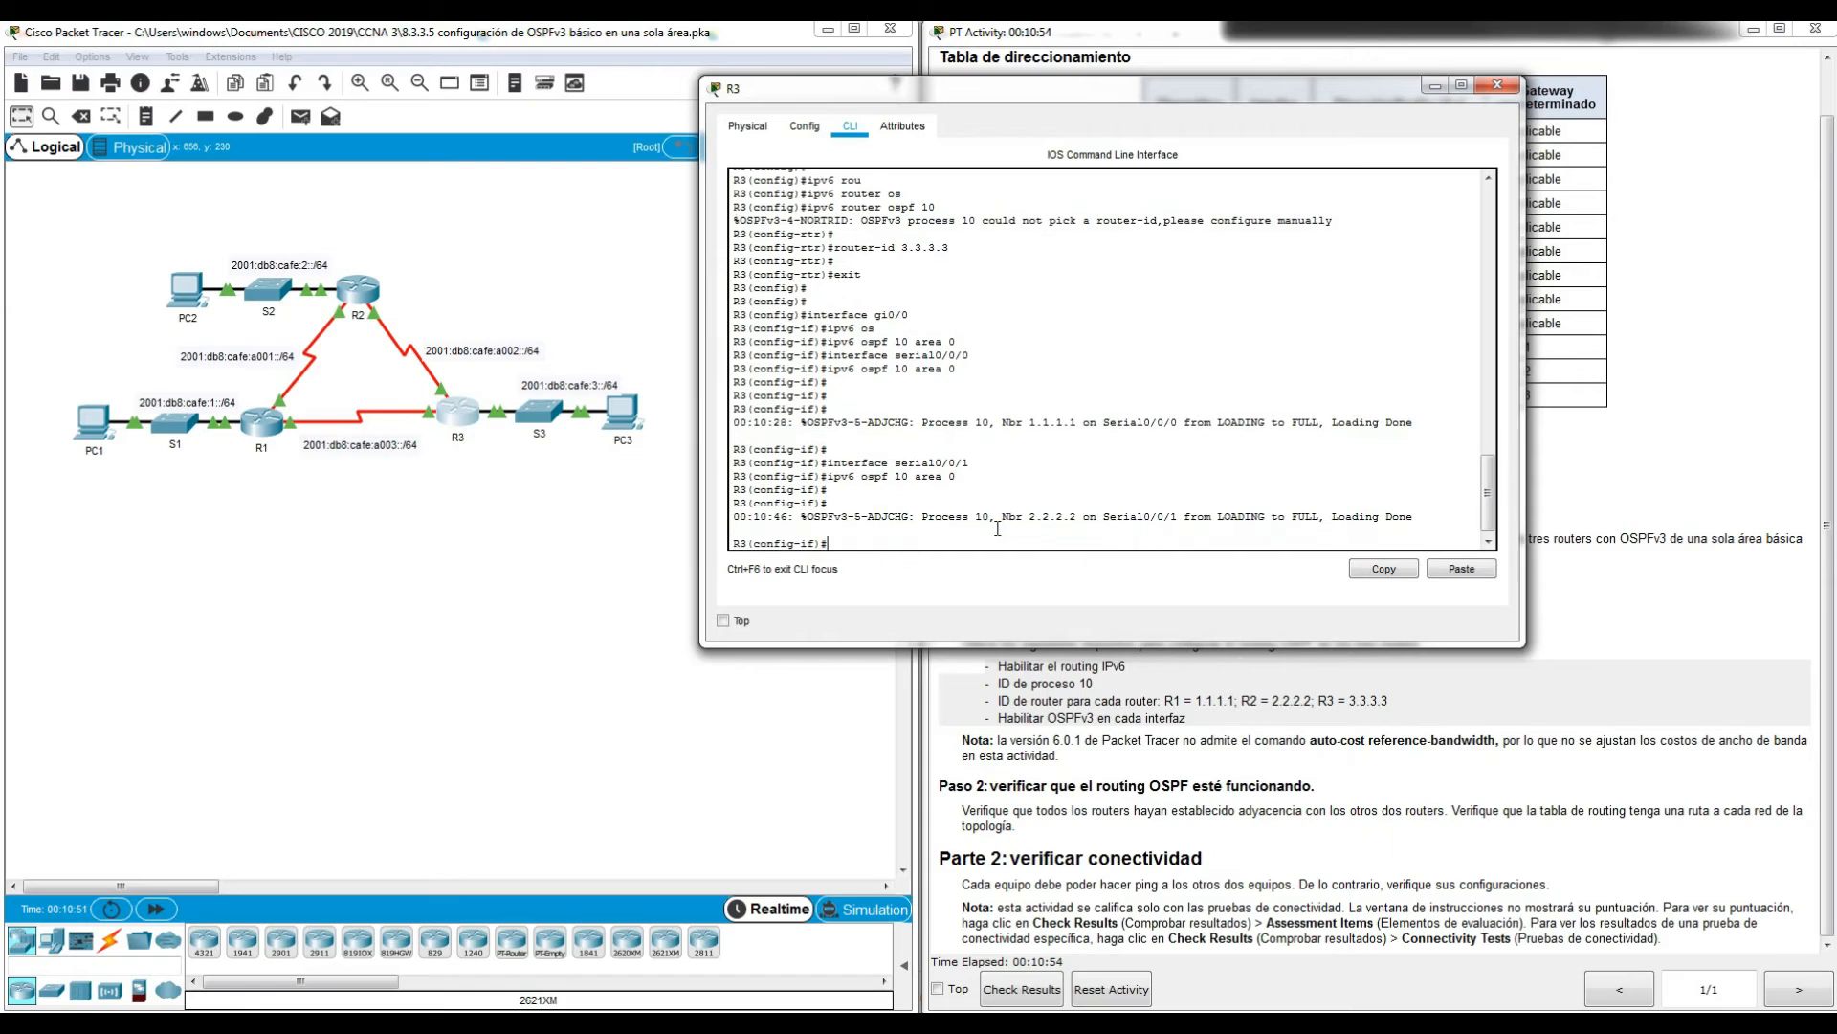
Step: Leave configuration mode on R3 with end, returning to privileged EXEC mode
{"action": "type", "text": "end"}
{"action": "key", "text": "Return"}
{"action": "key", "text": "Return"}
{"action": "key", "text": "Return"}
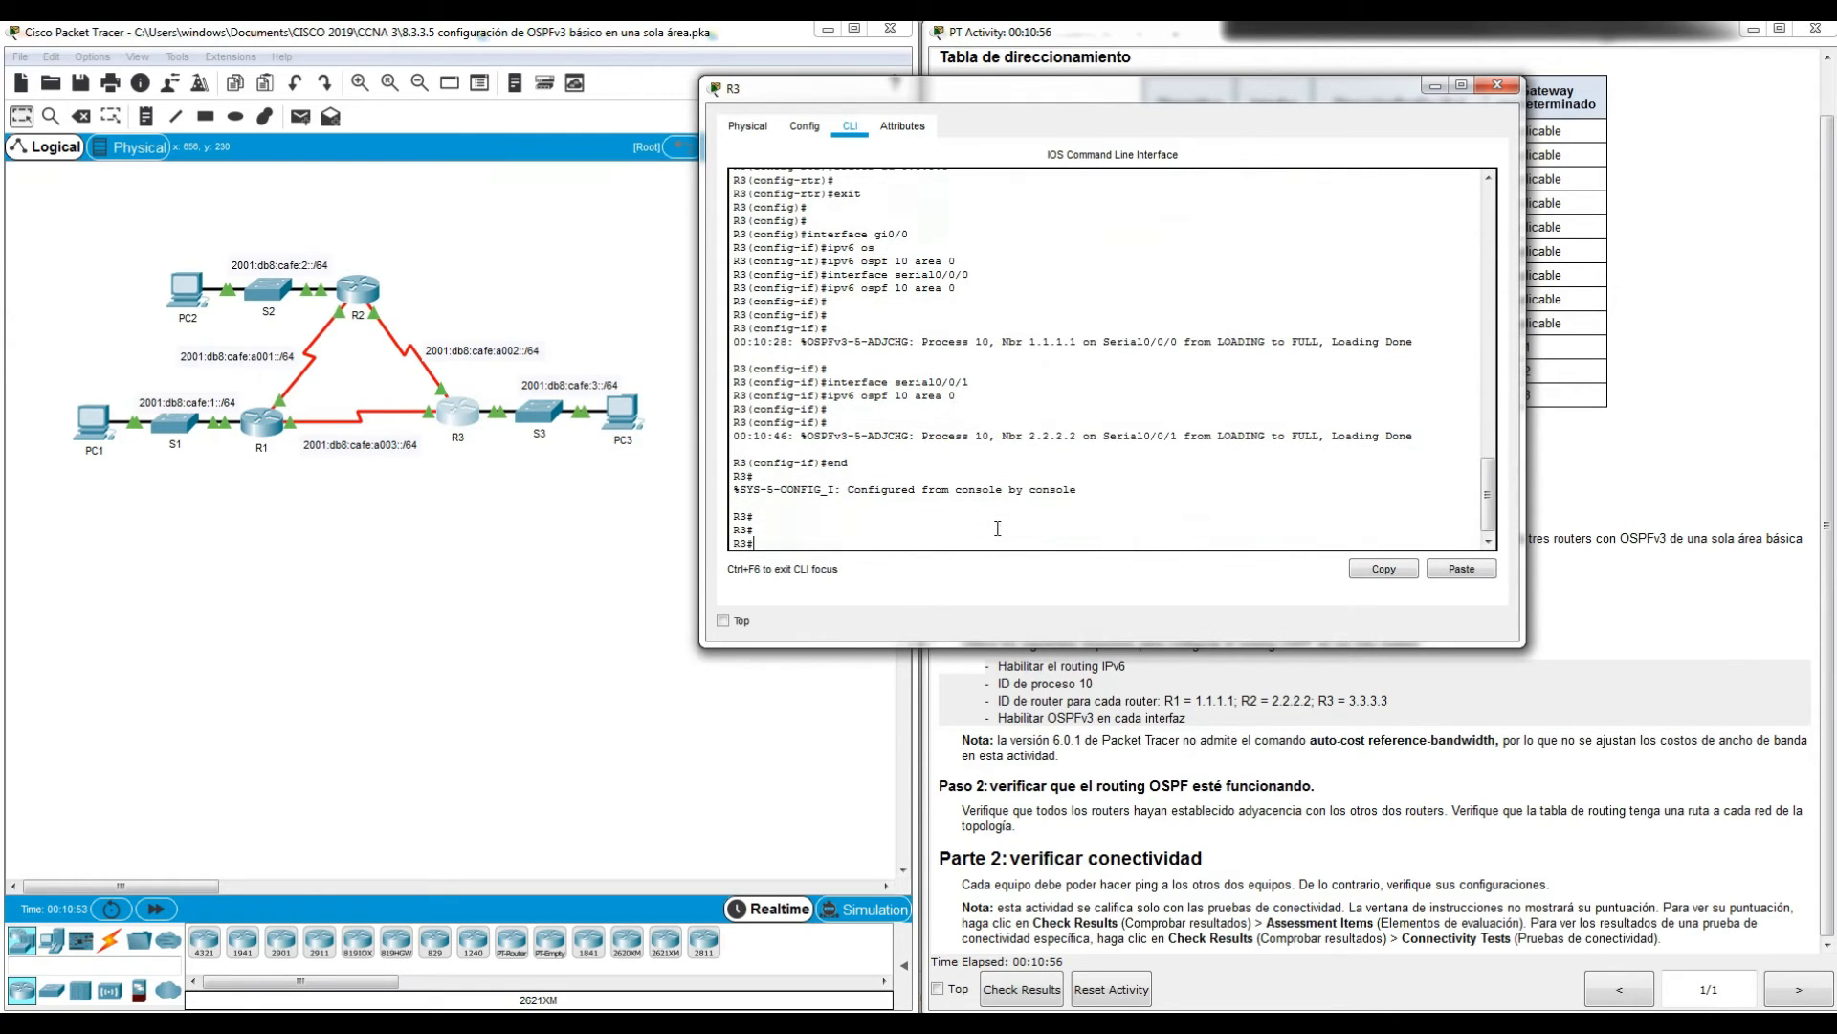
Step: Show R3's running configuration and check the OSPF process, router ID and area lines on the interfaces
{"action": "type", "text": "sh run"}
{"action": "key", "text": "Return"}
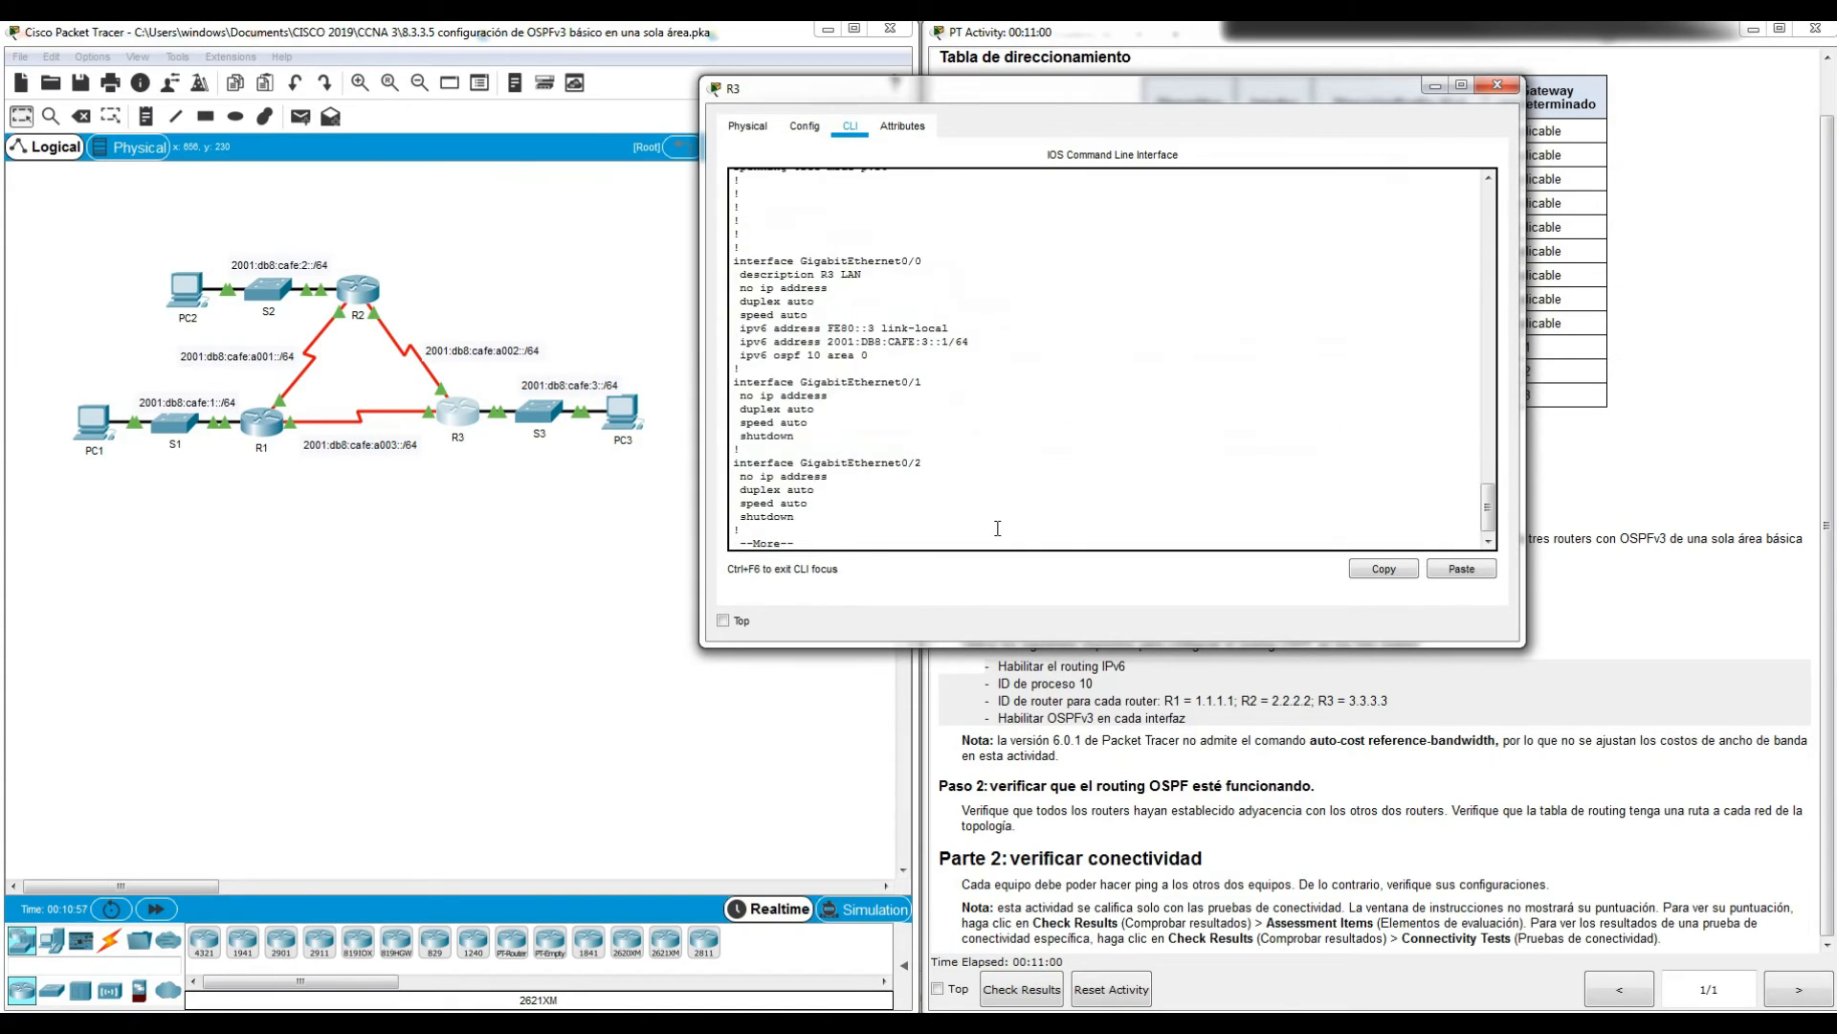
{"action": "scroll", "coordinate": [983, 506], "scroll_direction": "up", "scroll_amount": 3}
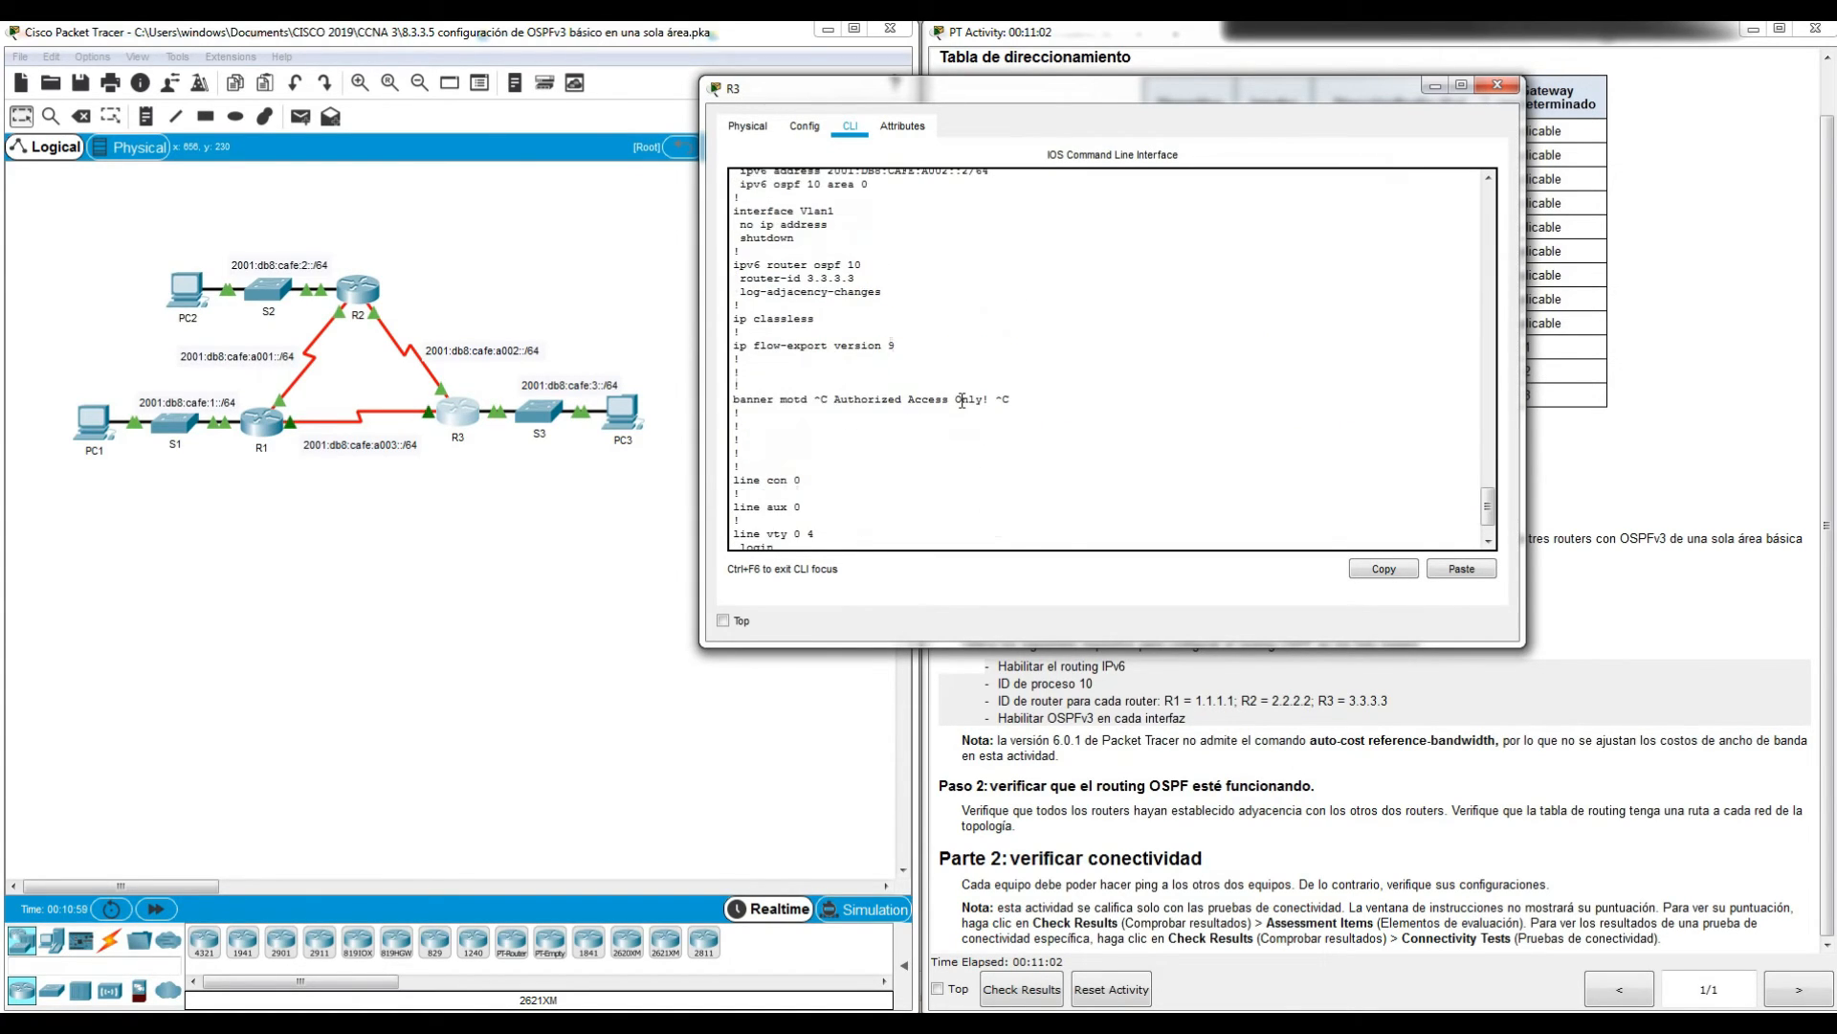
{"action": "left_click_drag", "start_coordinate": [732, 320], "coordinate": [915, 340]}
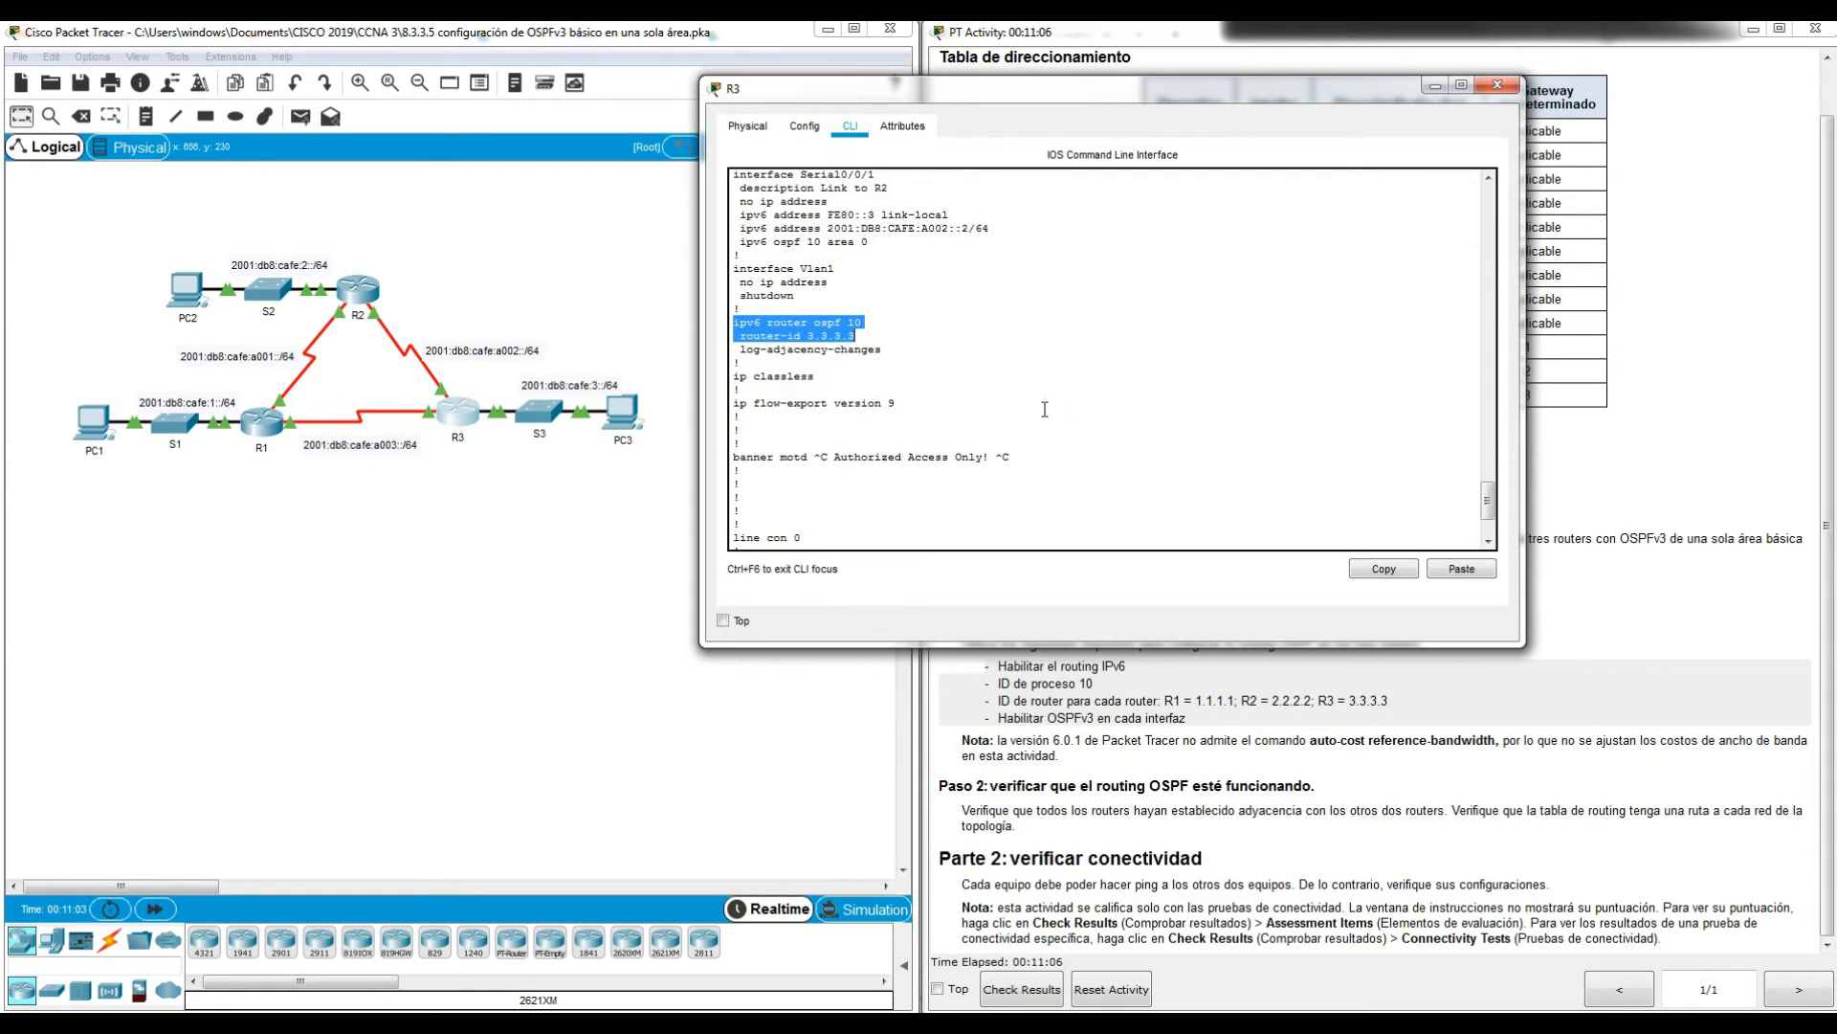
{"action": "scroll", "coordinate": [937, 400], "scroll_direction": "up", "scroll_amount": 1}
{"action": "scroll", "coordinate": [938, 400], "scroll_direction": "up", "scroll_amount": 3}
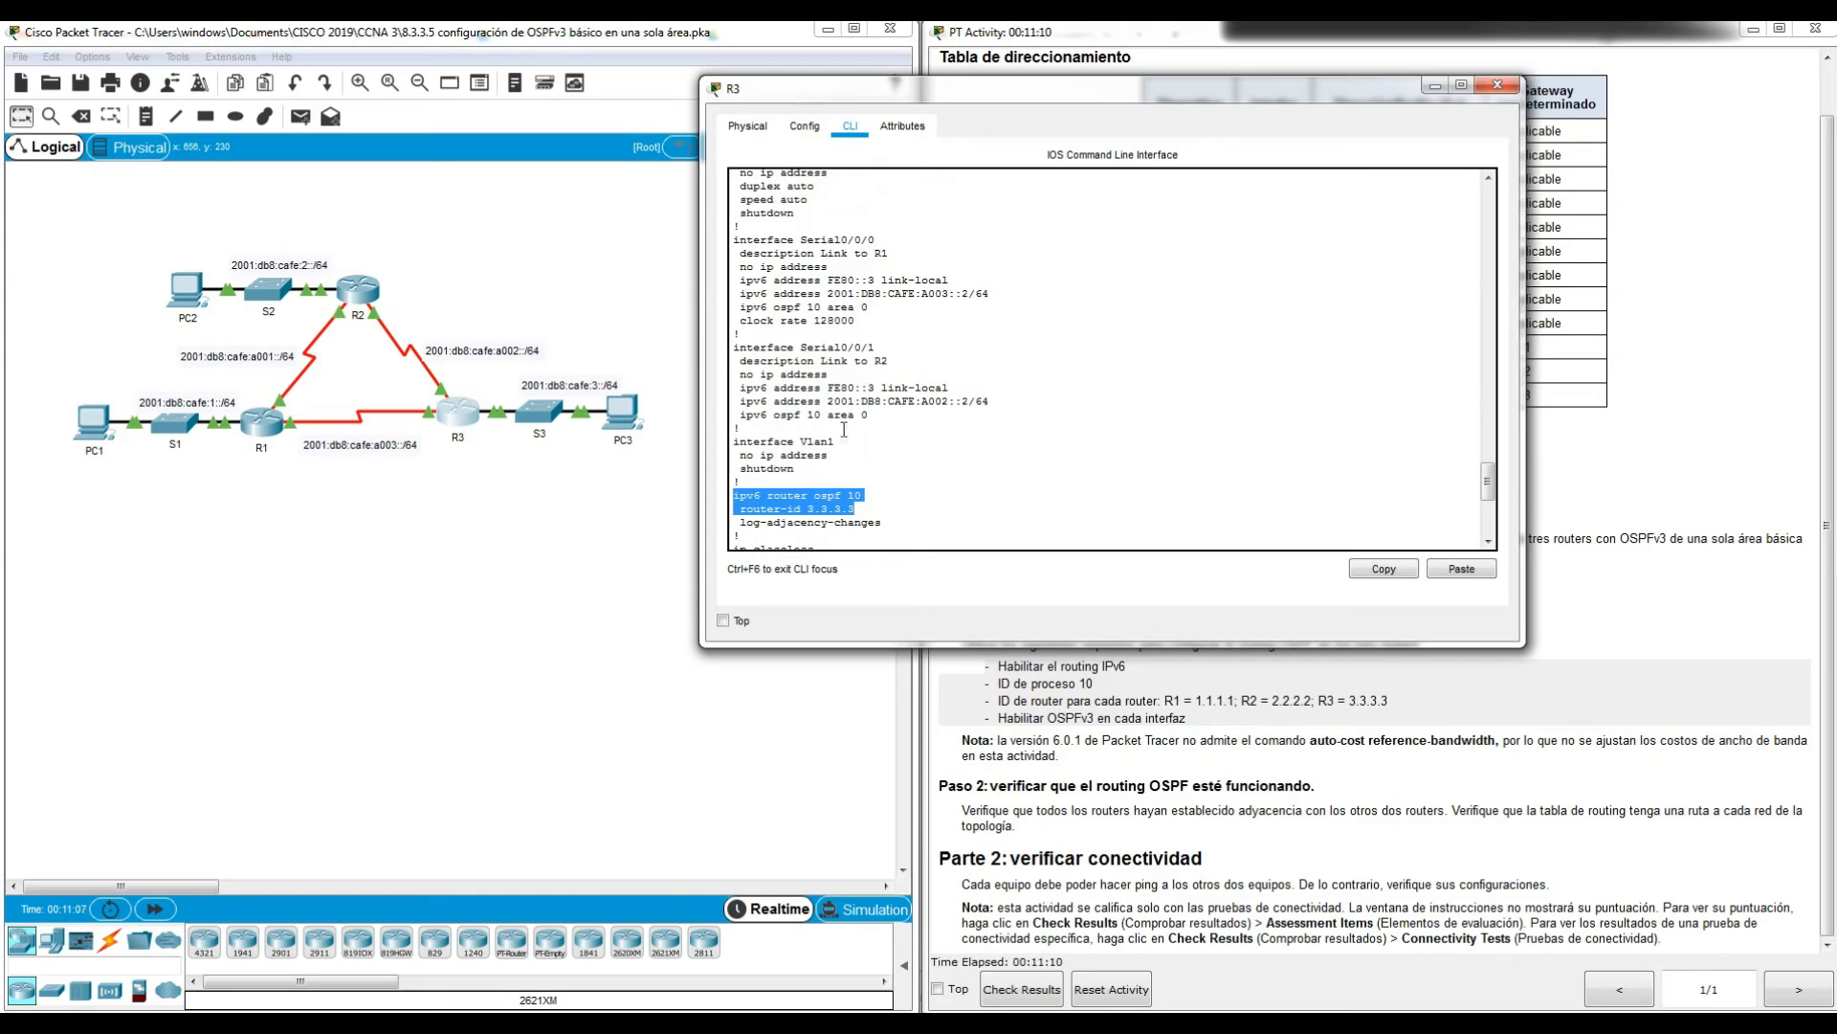
{"action": "left_click_drag", "start_coordinate": [868, 418], "coordinate": [734, 421]}
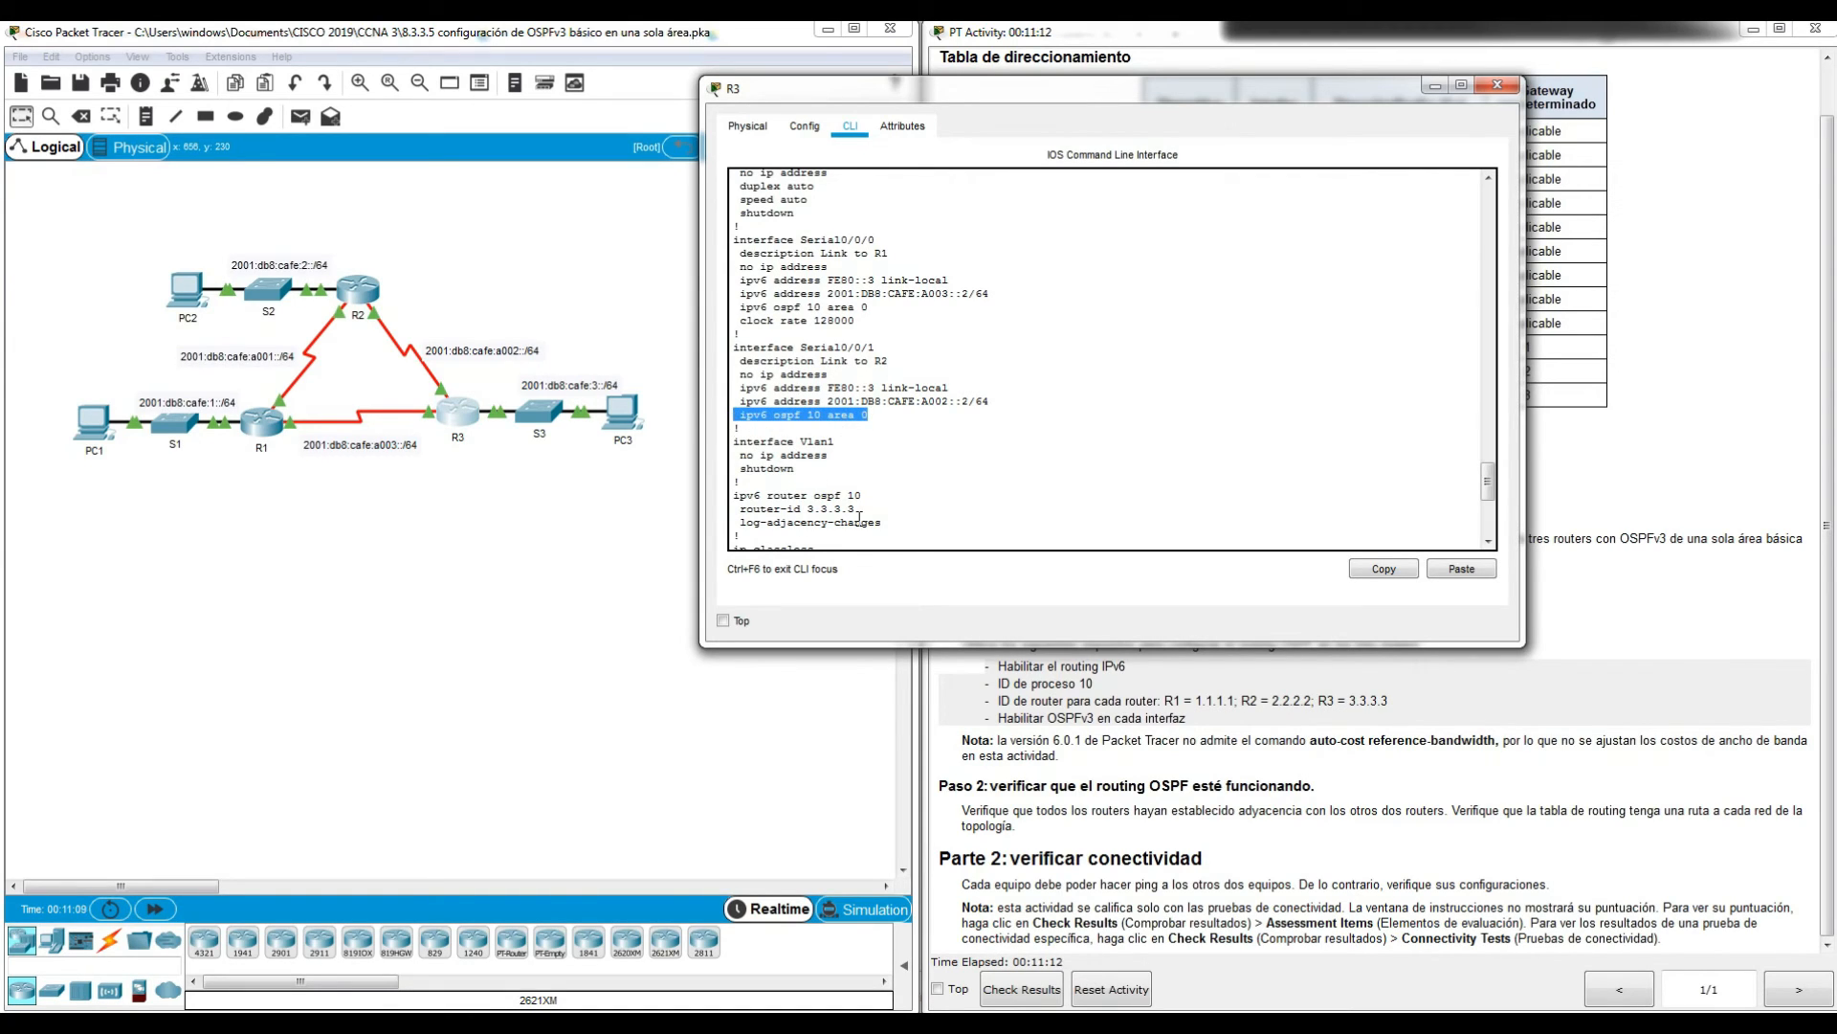
{"action": "scroll", "coordinate": [893, 518], "scroll_direction": "down", "scroll_amount": 1}
{"action": "scroll", "coordinate": [893, 518], "scroll_direction": "down", "scroll_amount": 1}
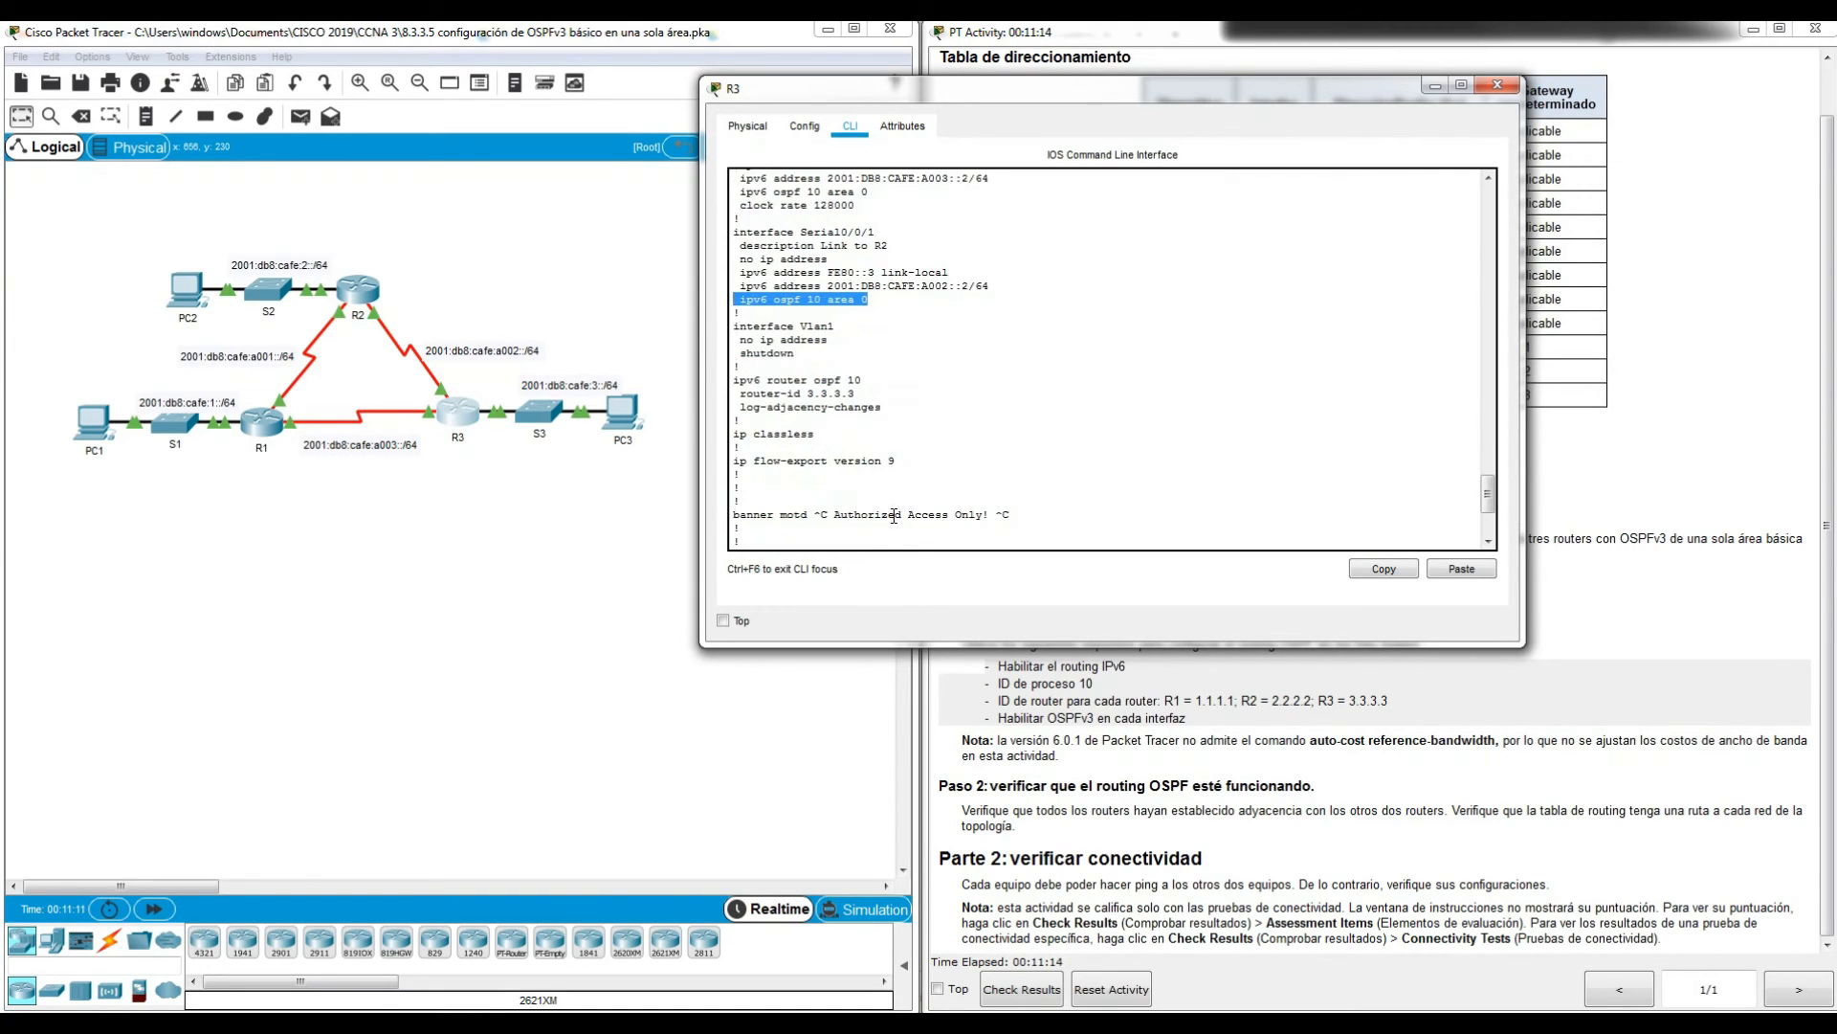
{"action": "scroll", "coordinate": [893, 517], "scroll_direction": "down", "scroll_amount": 4}
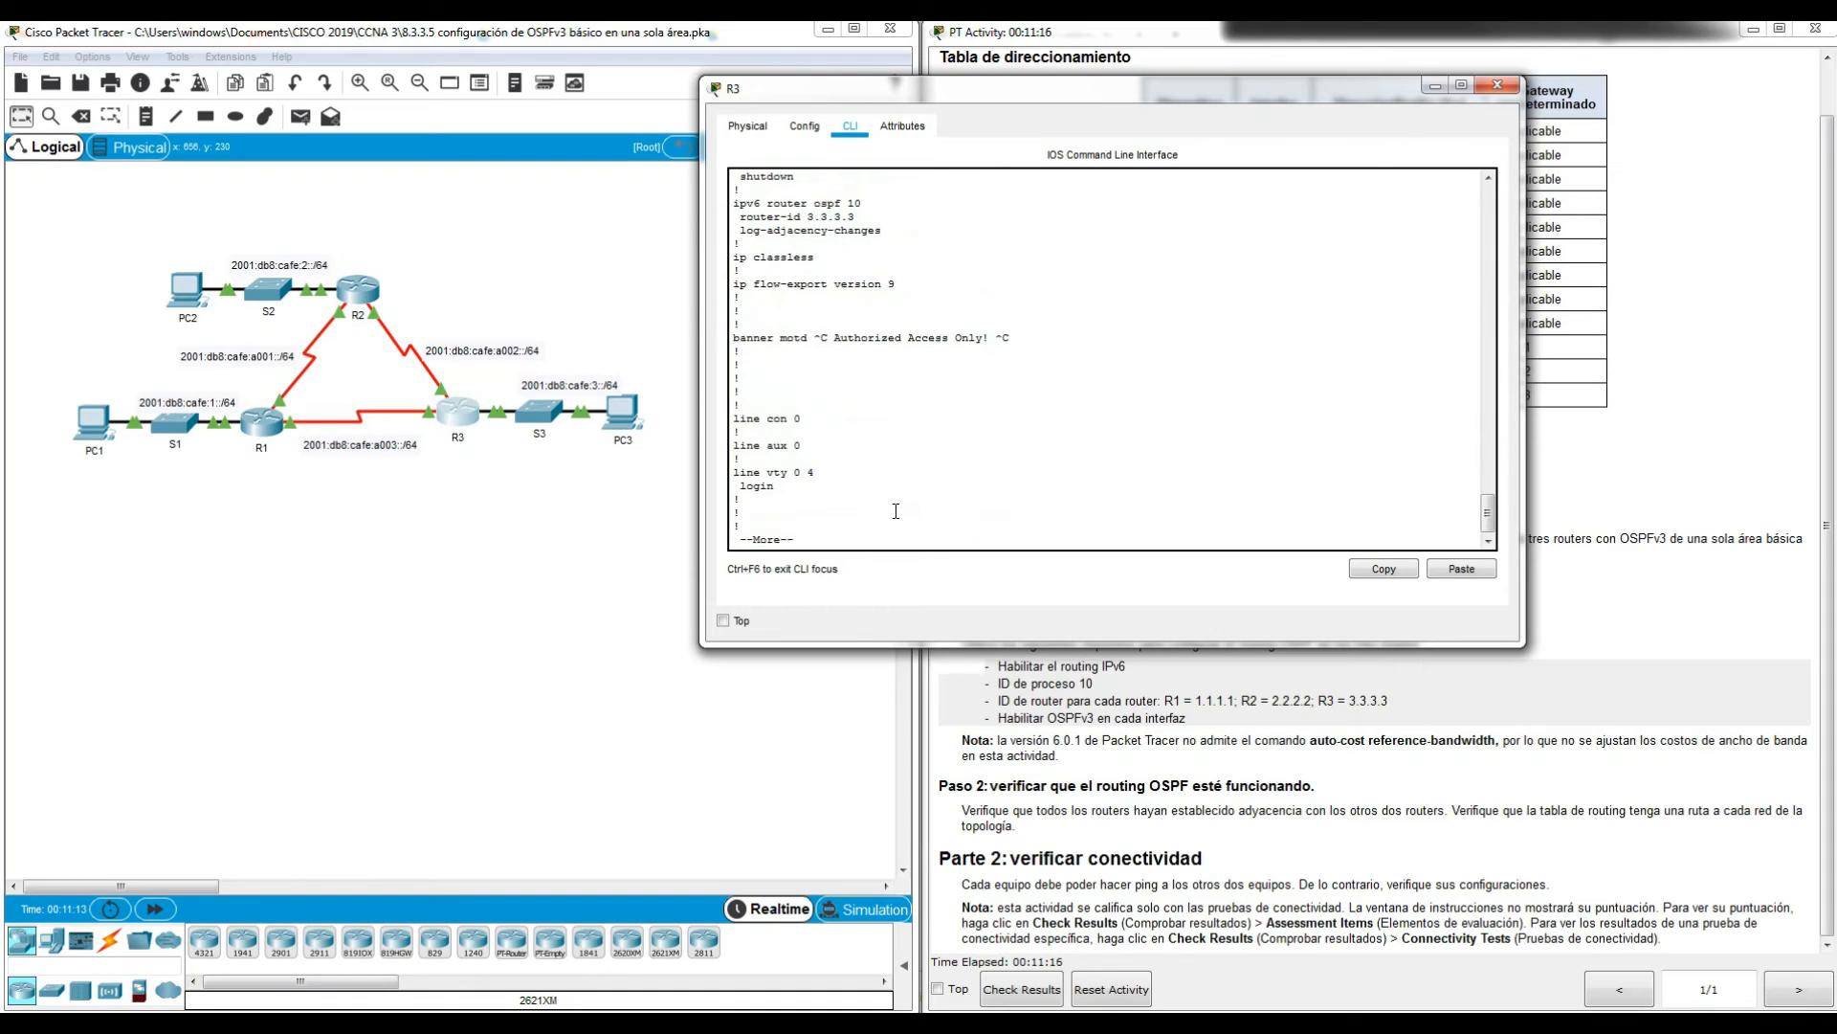
Step: Run show ipv6 route on R3, examine the OSPF-learned routes and close the router's window
{"action": "type", "text": "sho"}
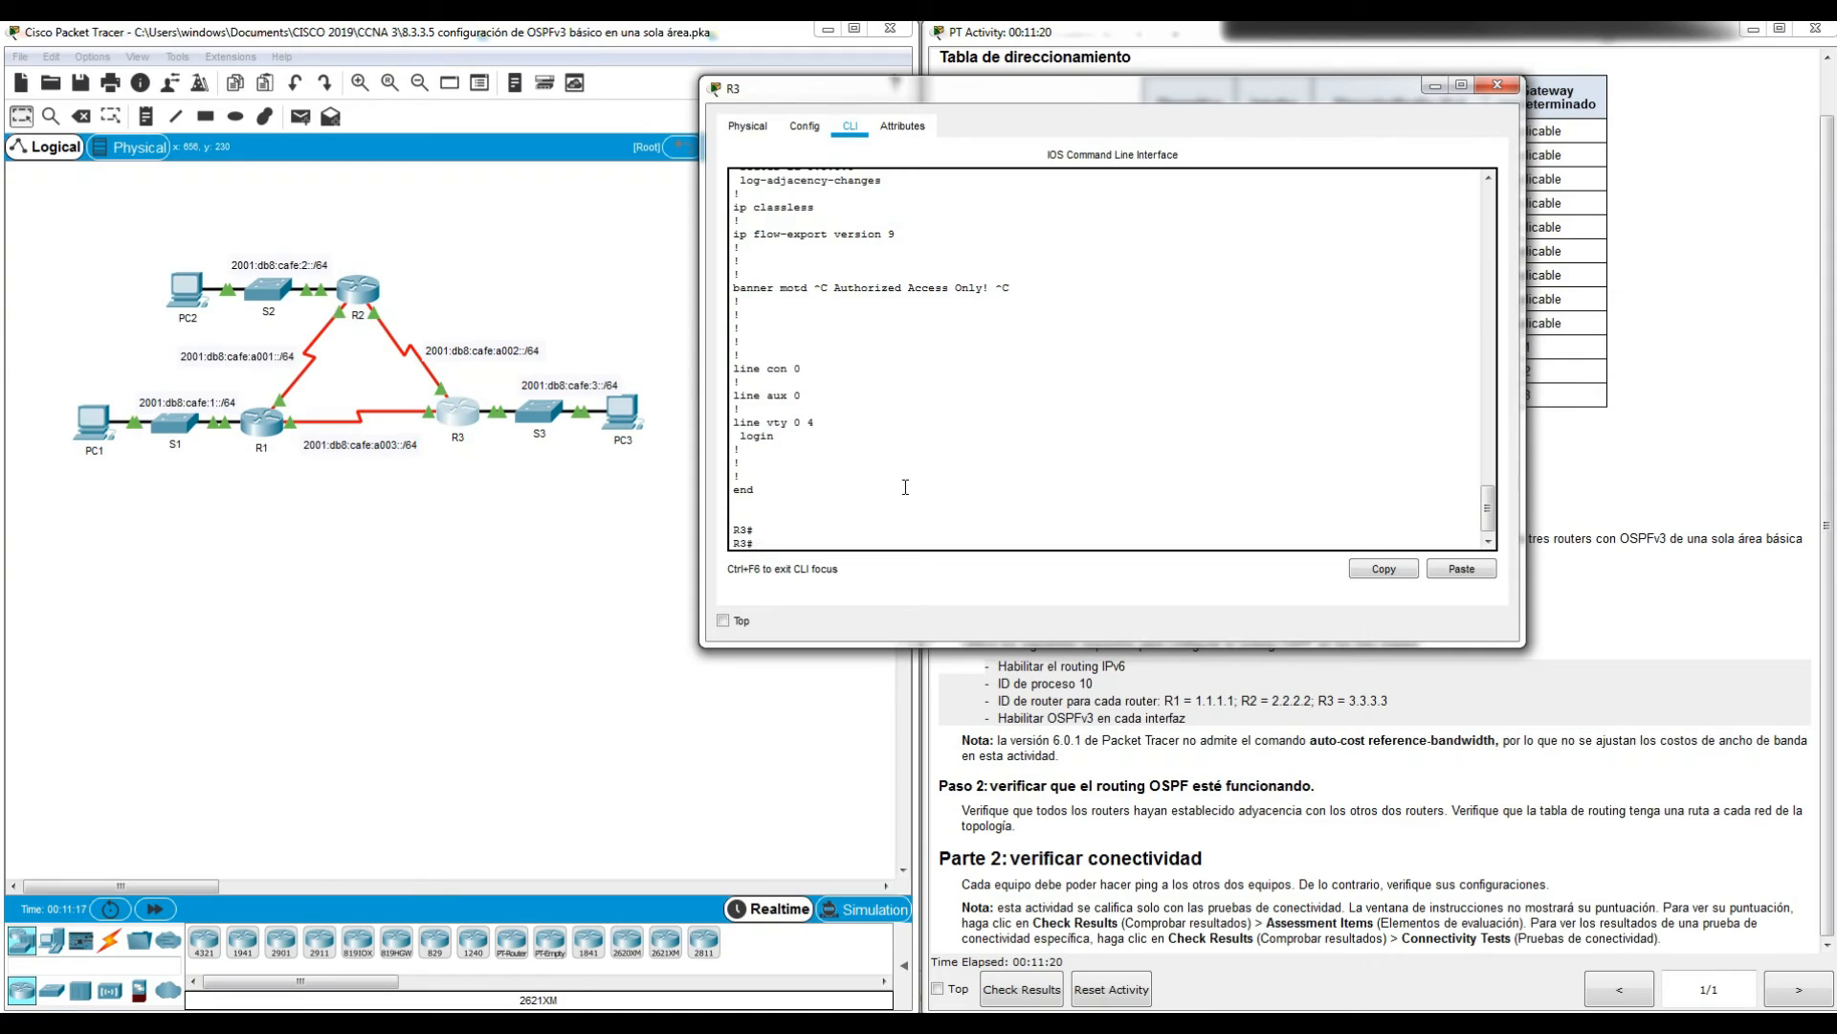
{"action": "type", "text": "w ipv6 route"}
{"action": "key", "text": "Return"}
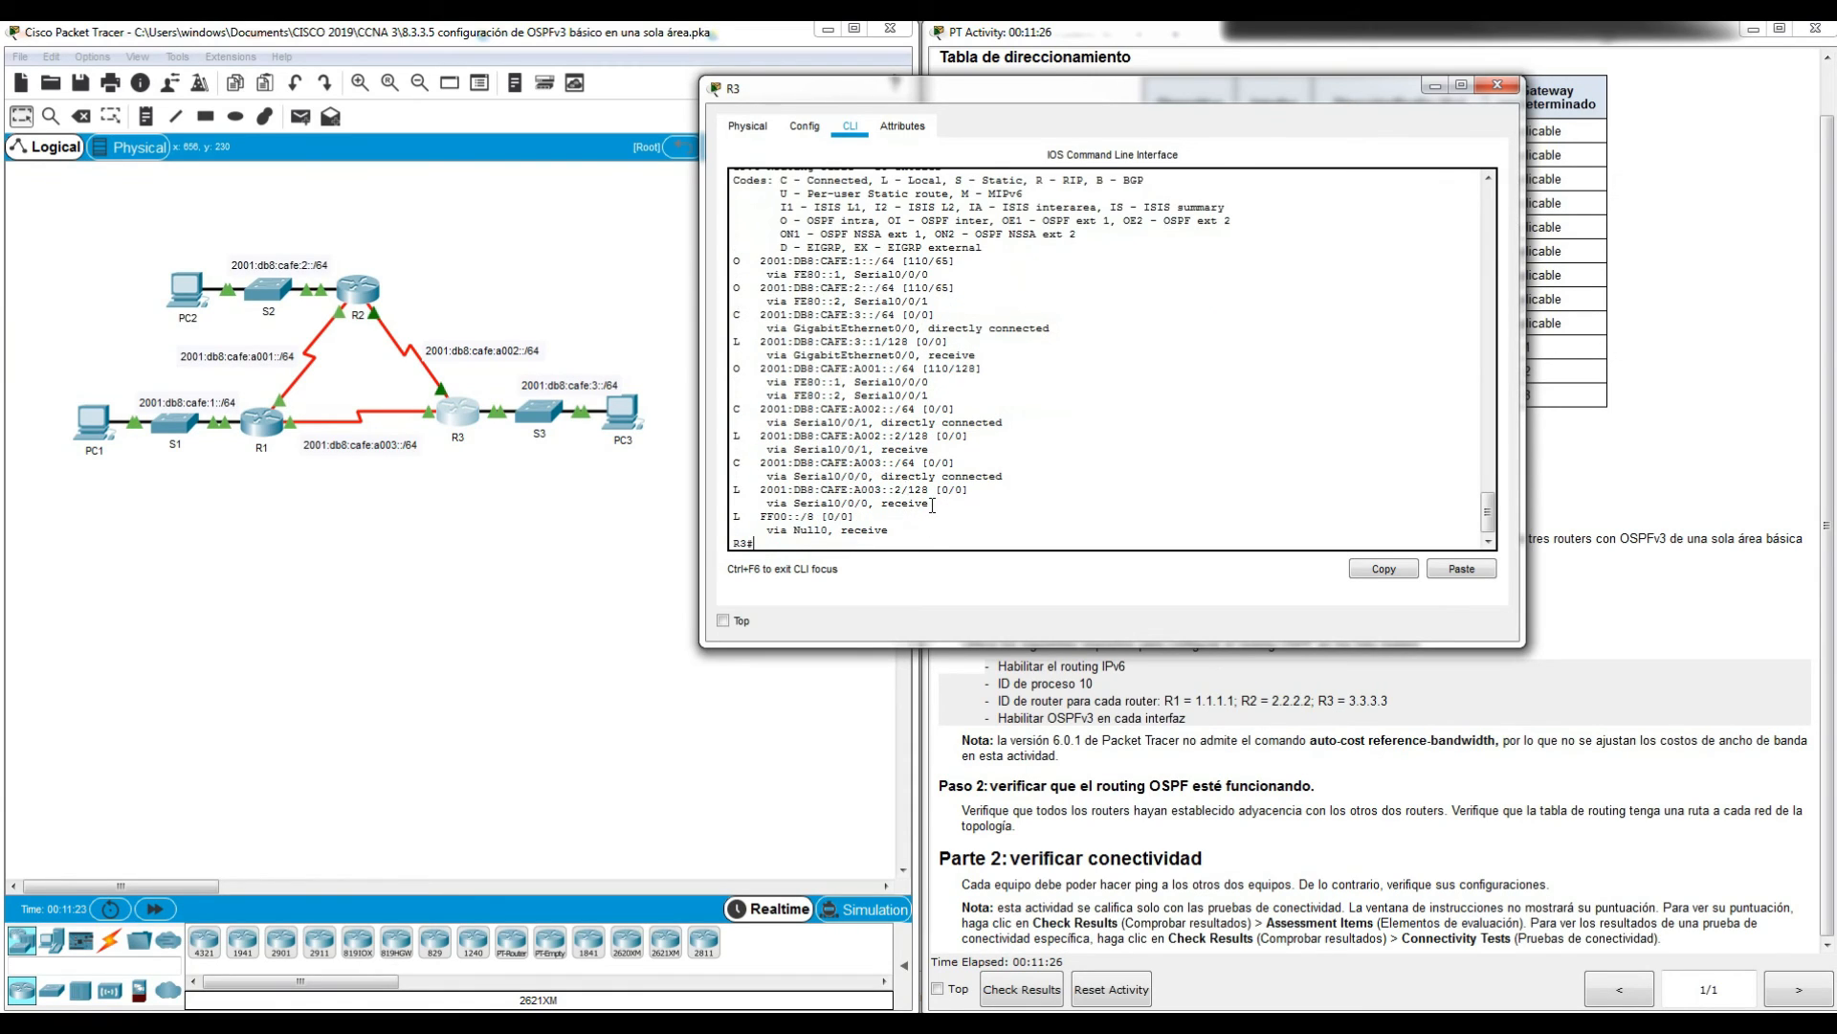
{"action": "left_click_drag", "start_coordinate": [735, 261], "coordinate": [976, 308]}
{"action": "left_click_drag", "start_coordinate": [735, 368], "coordinate": [999, 396]}
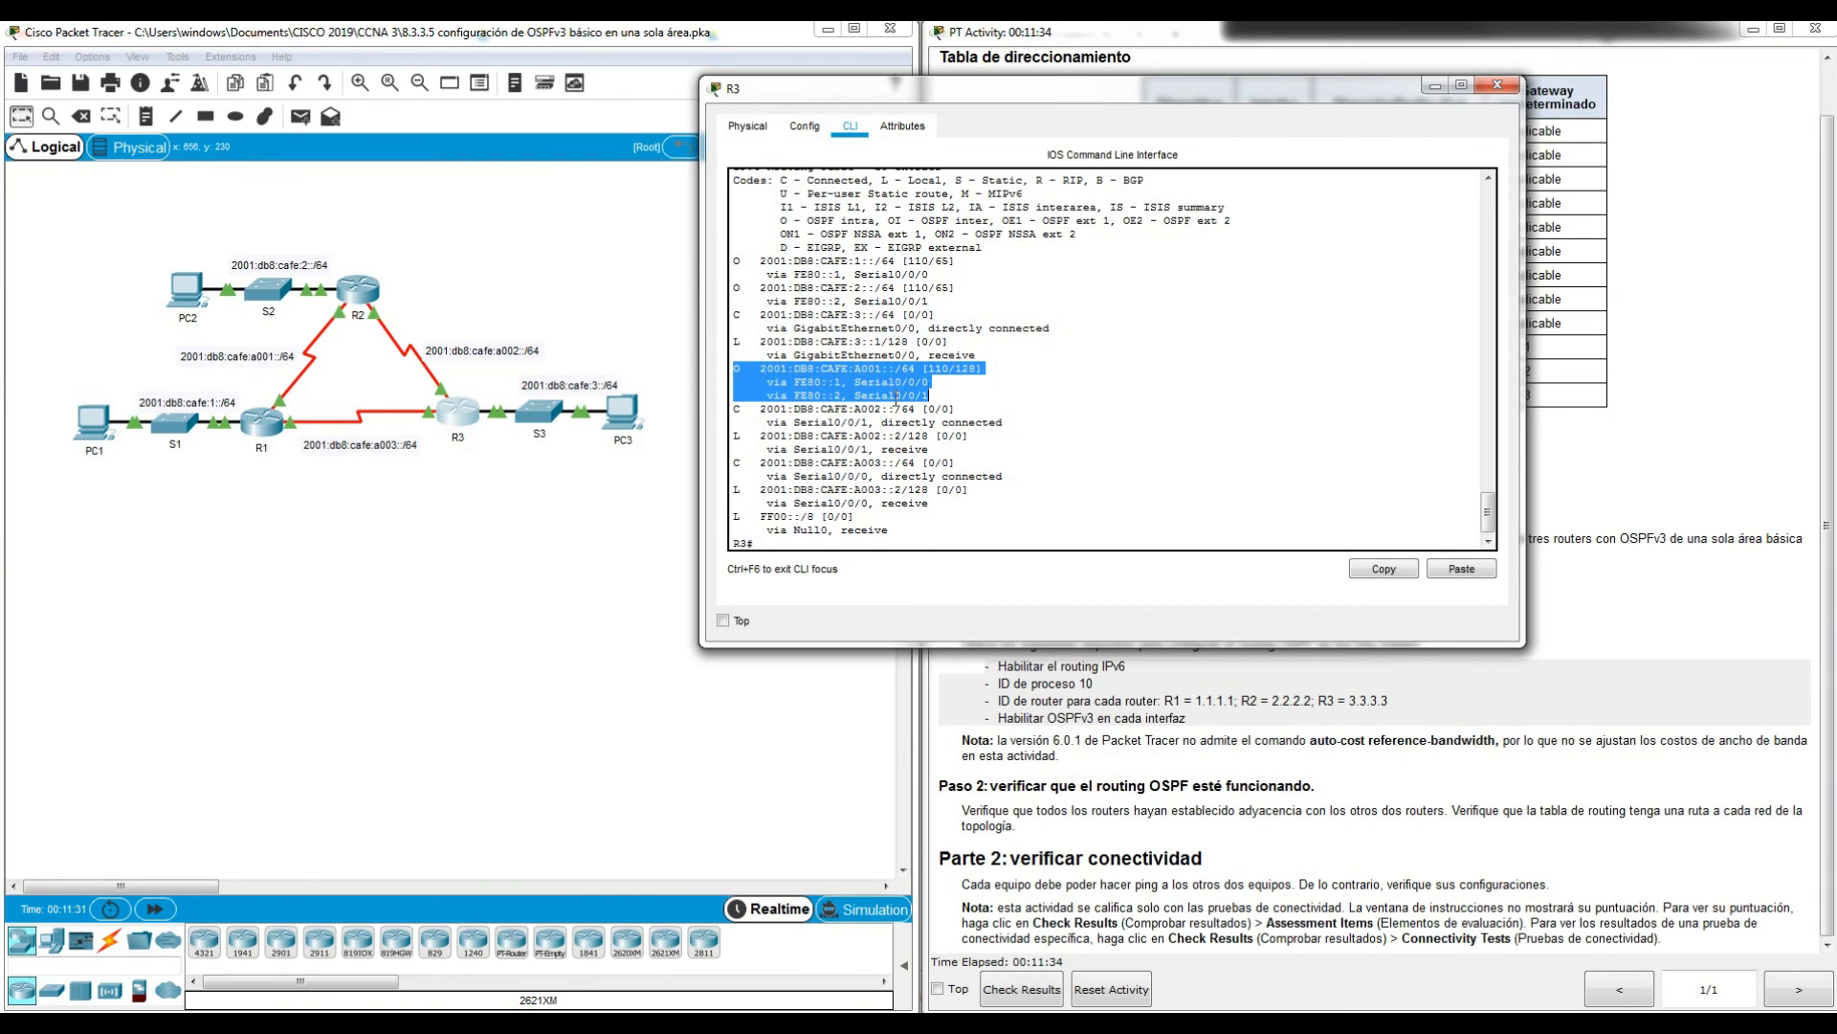
{"action": "scroll", "coordinate": [896, 399], "scroll_direction": "up", "scroll_amount": 2}
{"action": "scroll", "coordinate": [897, 399], "scroll_direction": "down", "scroll_amount": 3}
{"action": "left_click", "coordinate": [1025, 441]}
{"action": "left_click", "coordinate": [1498, 84]}
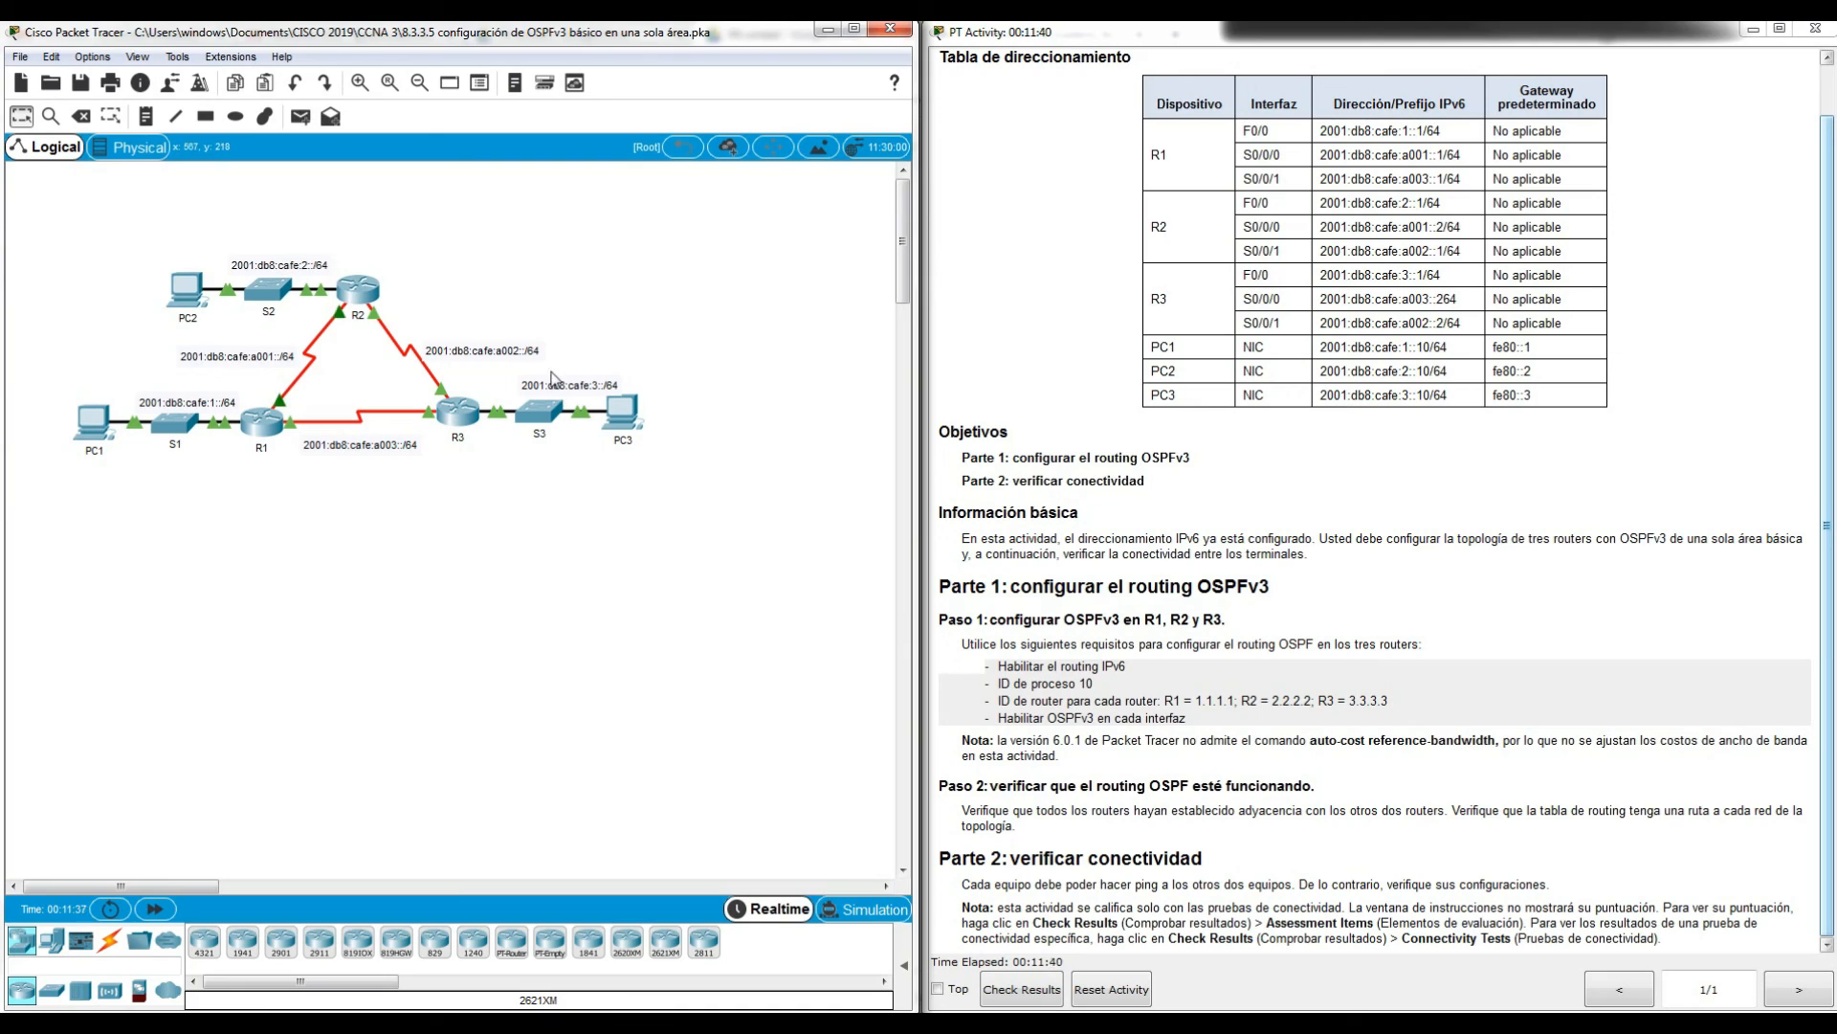
{"action": "scroll", "coordinate": [779, 674], "scroll_direction": "down", "scroll_amount": 2}
{"action": "scroll", "coordinate": [779, 674], "scroll_direction": "up", "scroll_amount": 2}
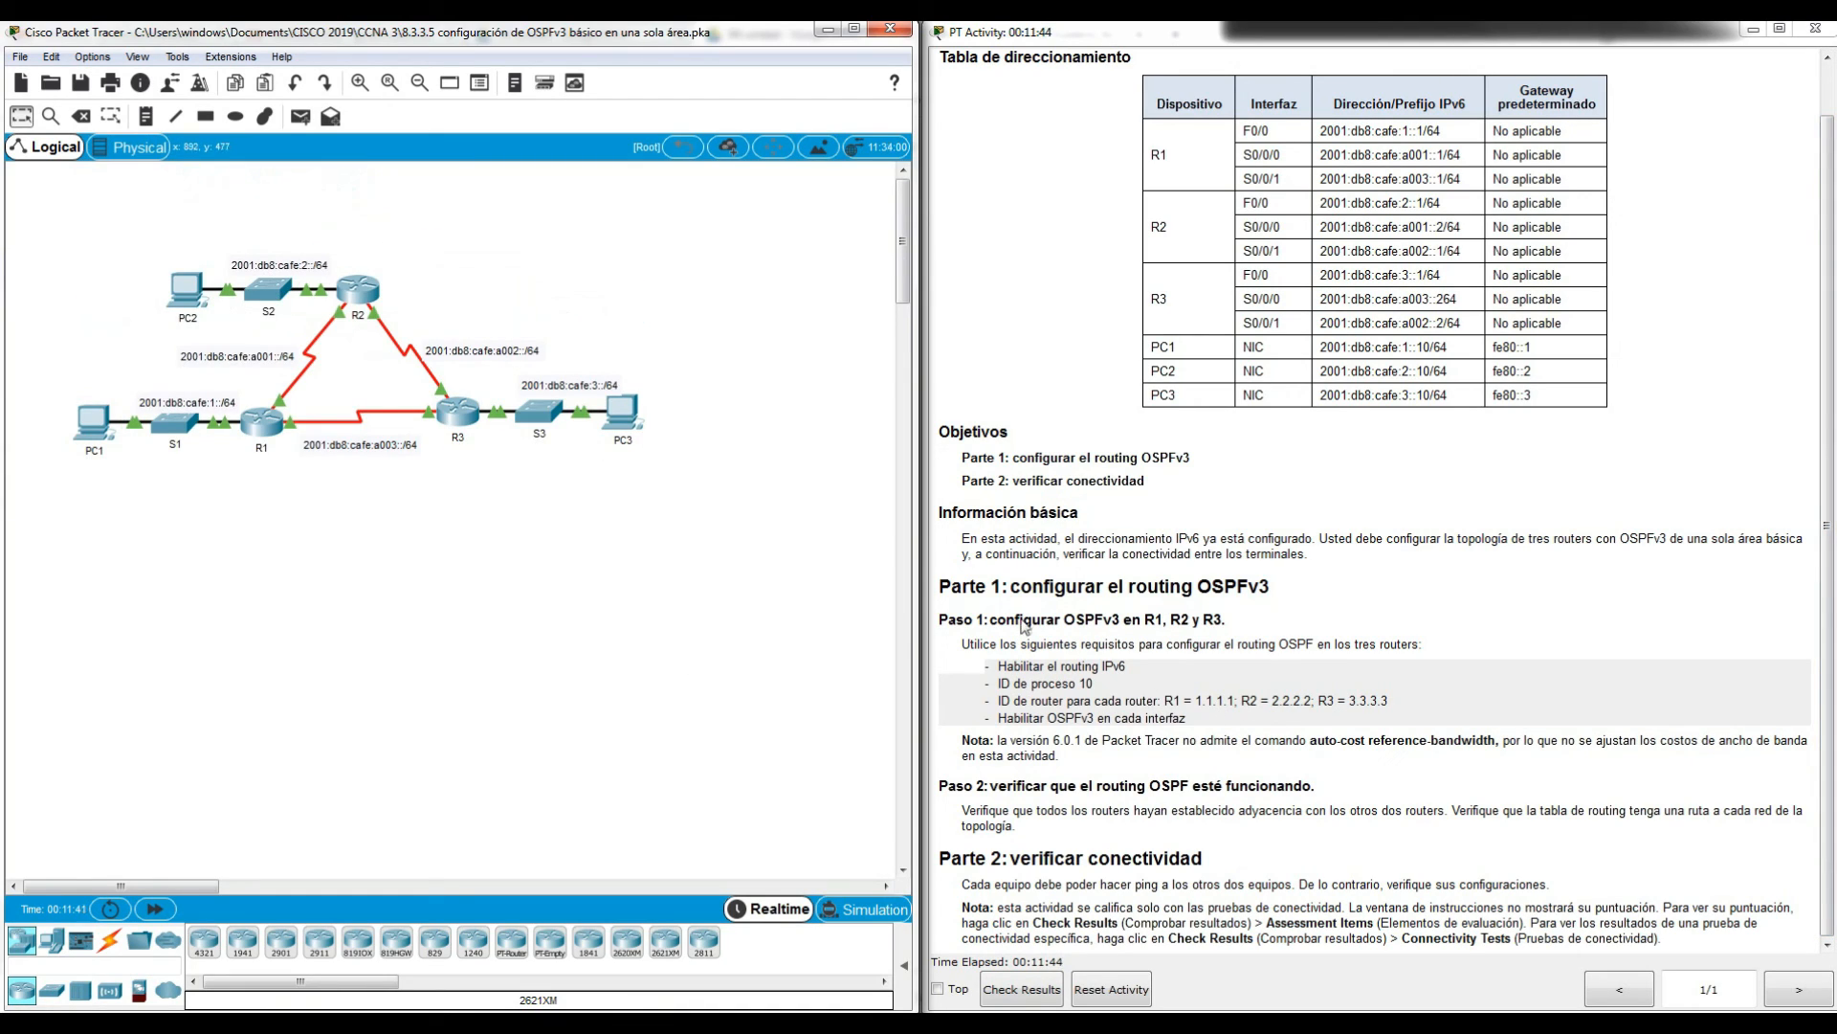
{"action": "left_click", "coordinate": [1252, 632]}
{"action": "scroll", "coordinate": [948, 565], "scroll_direction": "up", "scroll_amount": 1}
{"action": "scroll", "coordinate": [948, 564], "scroll_direction": "down", "scroll_amount": 1}
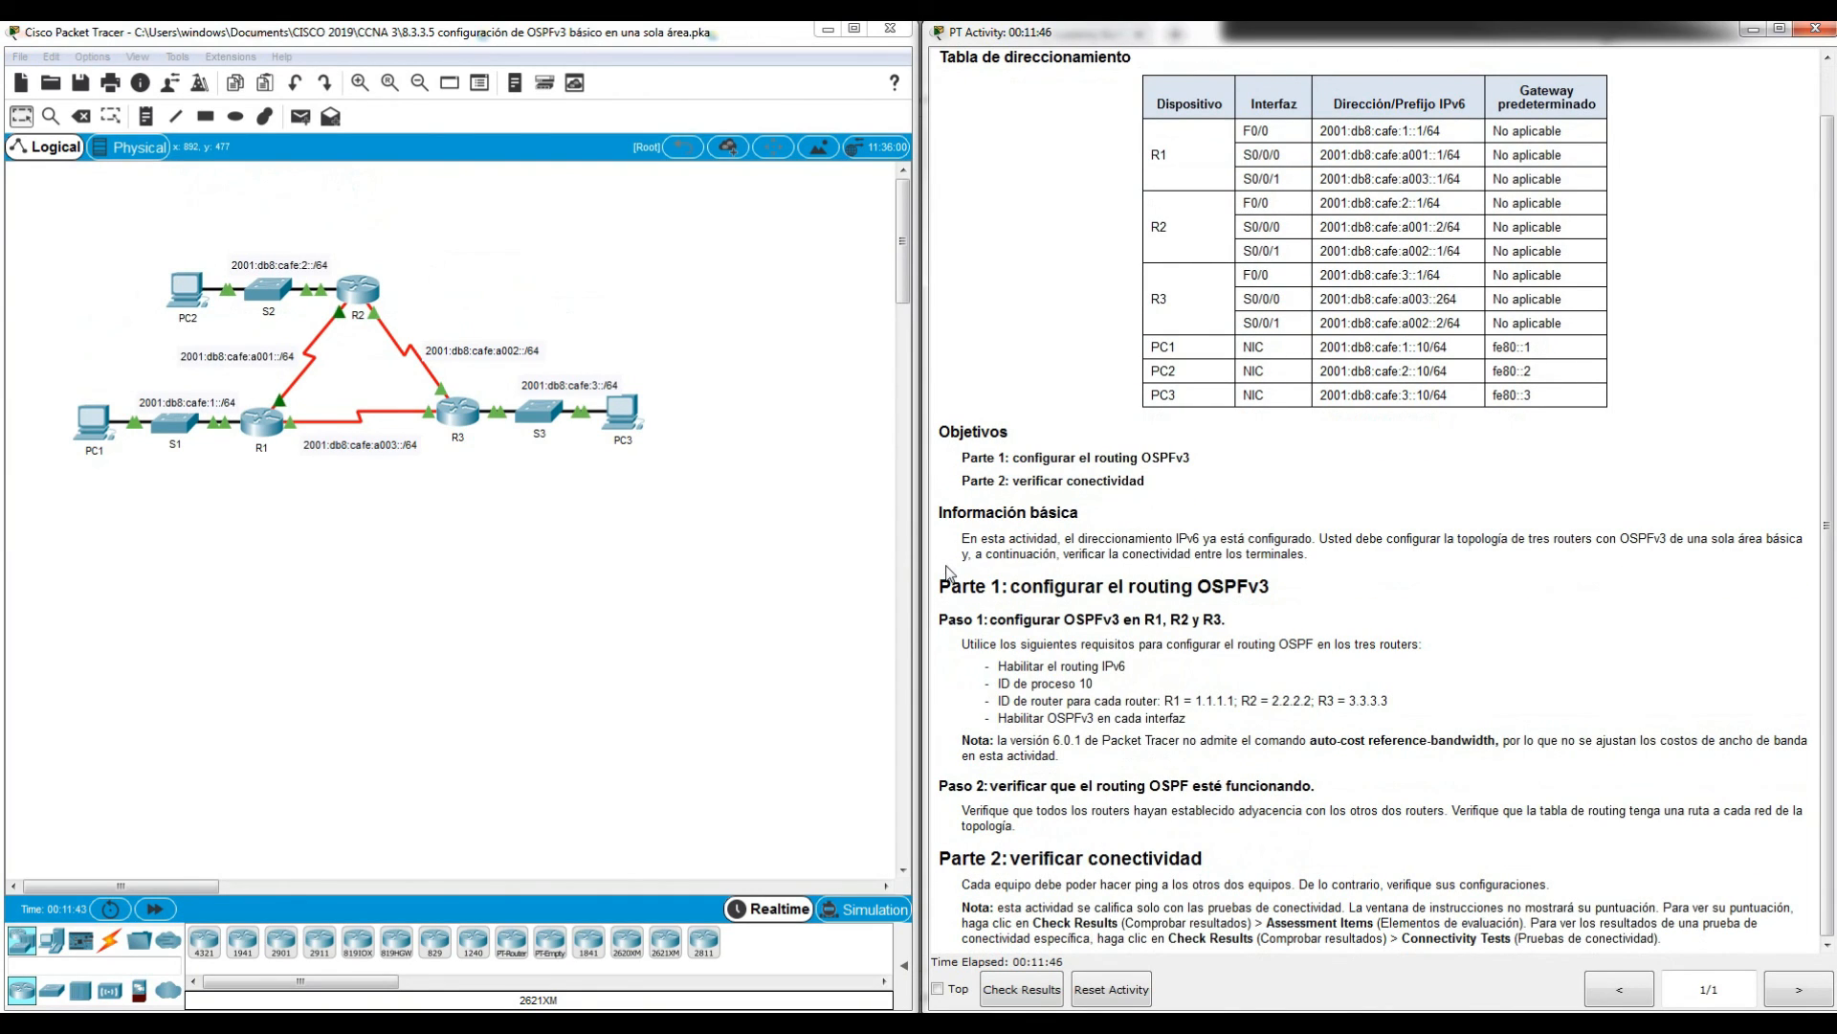